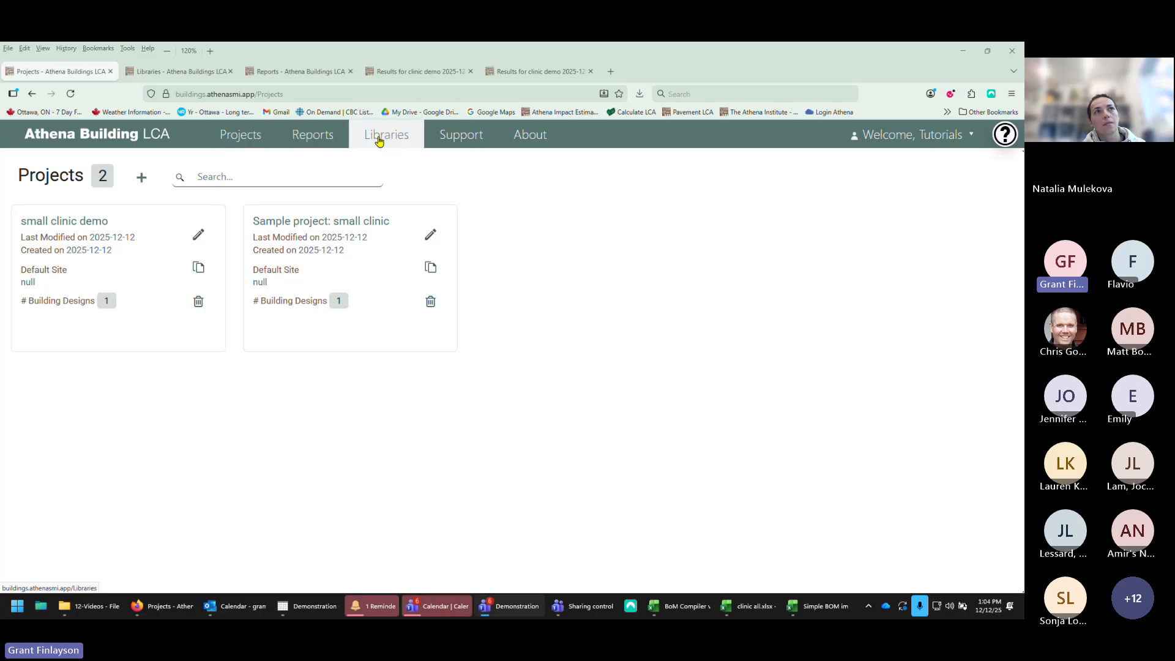
Step: Browse the Support page's getting-started, documentation and contact sections, then close its tab
click(454, 140)
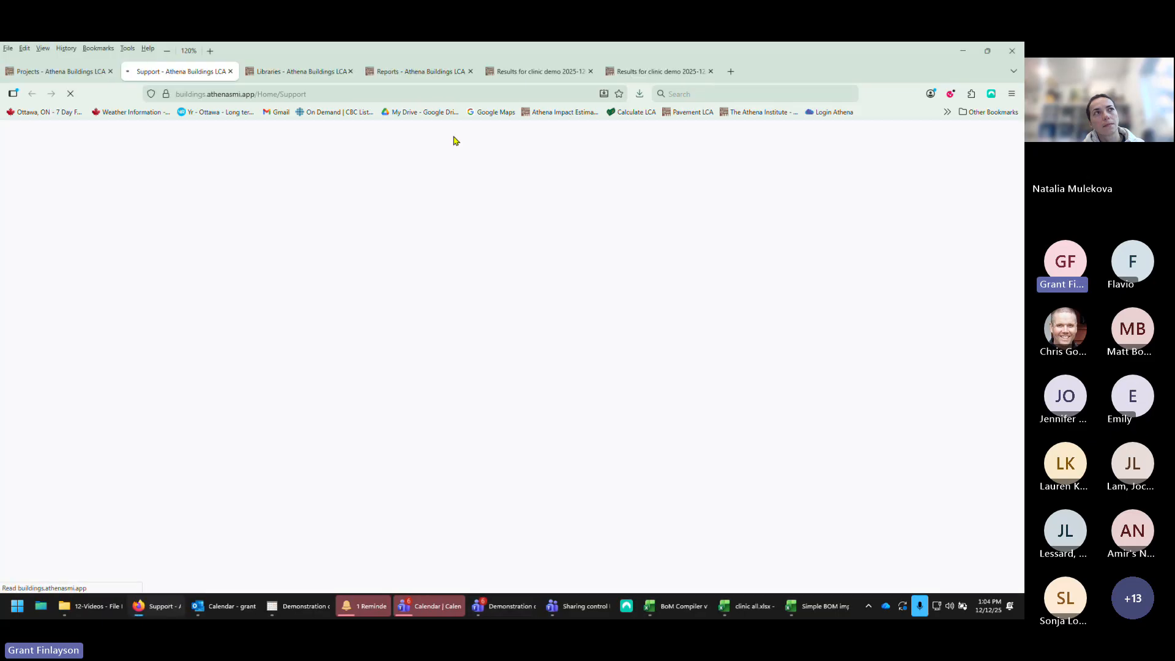
click(47, 74)
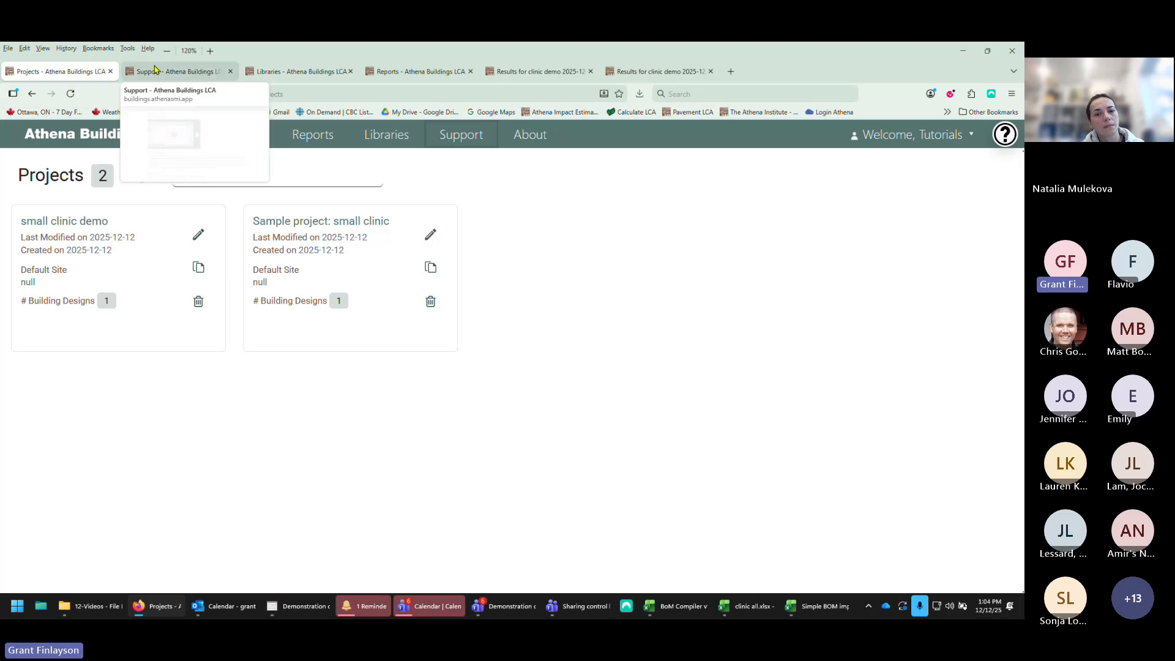
click(194, 75)
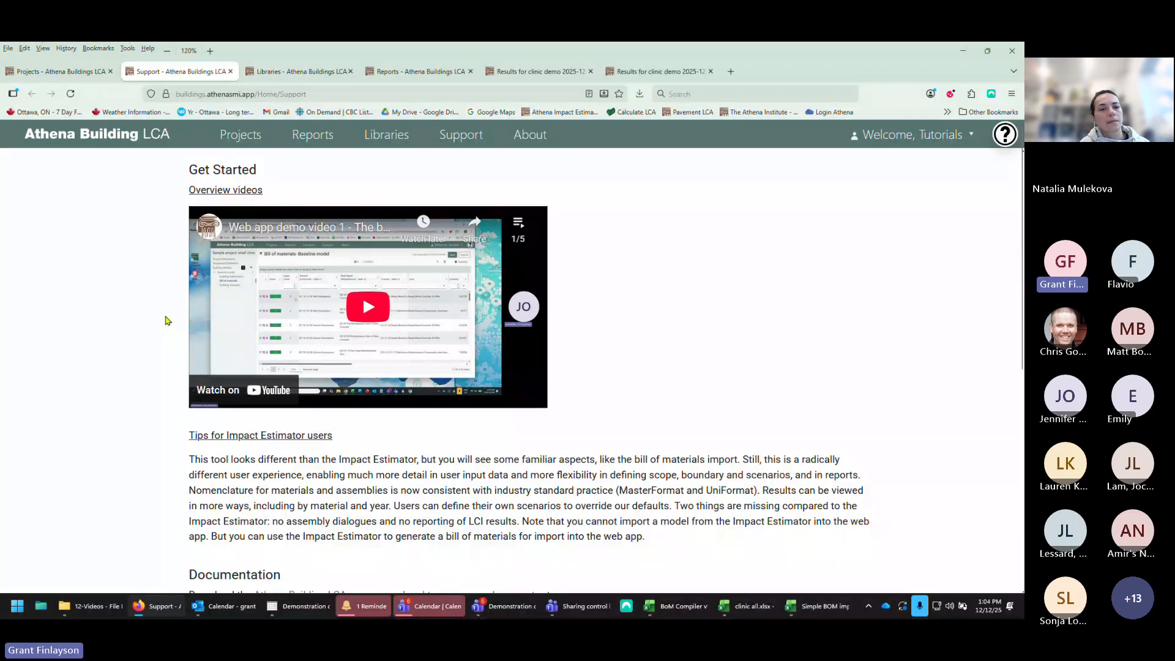
scroll(167, 320, down, 3)
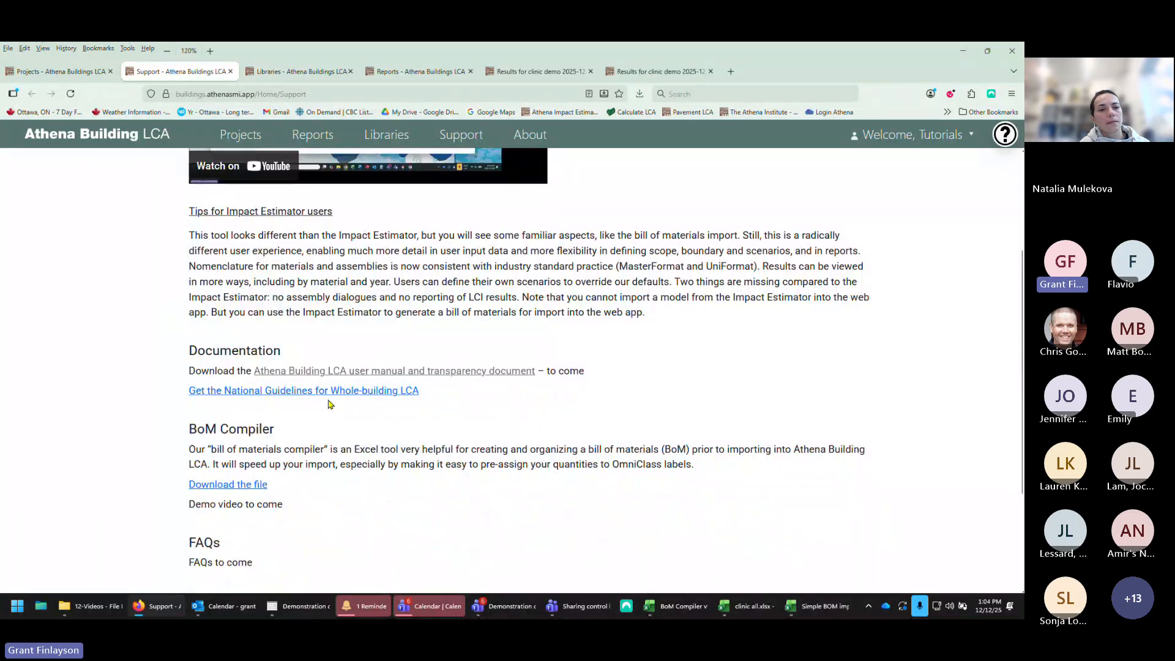
scroll(329, 402, down, 1)
scroll(328, 404, down, 1)
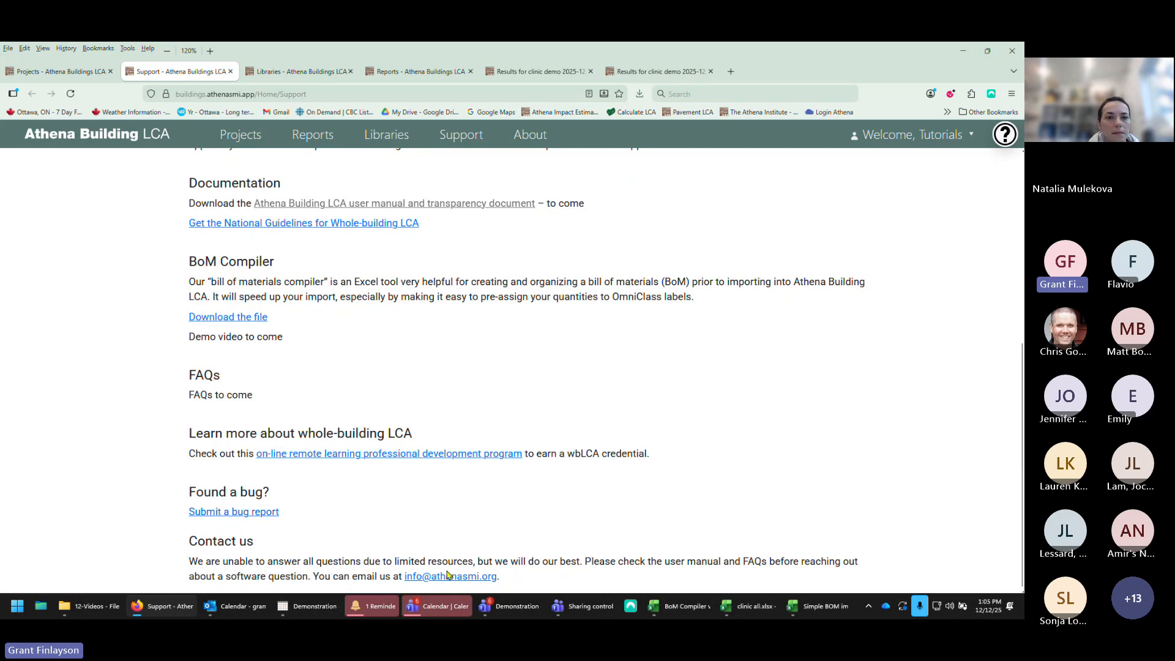
scroll(397, 306, up, 6)
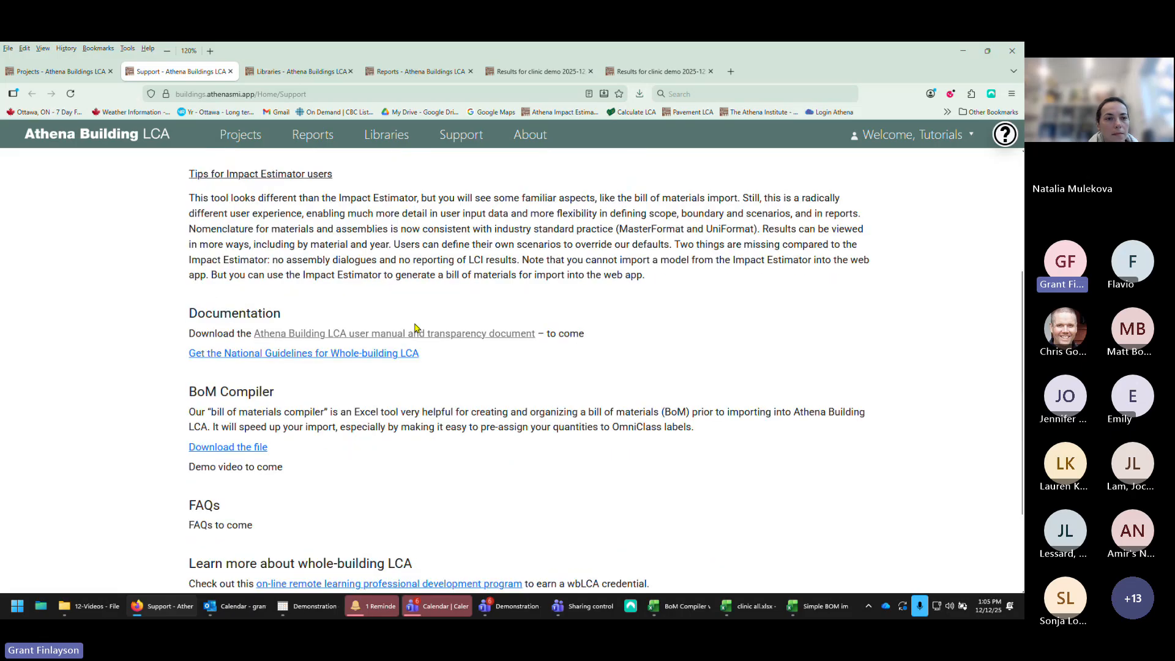
click(231, 71)
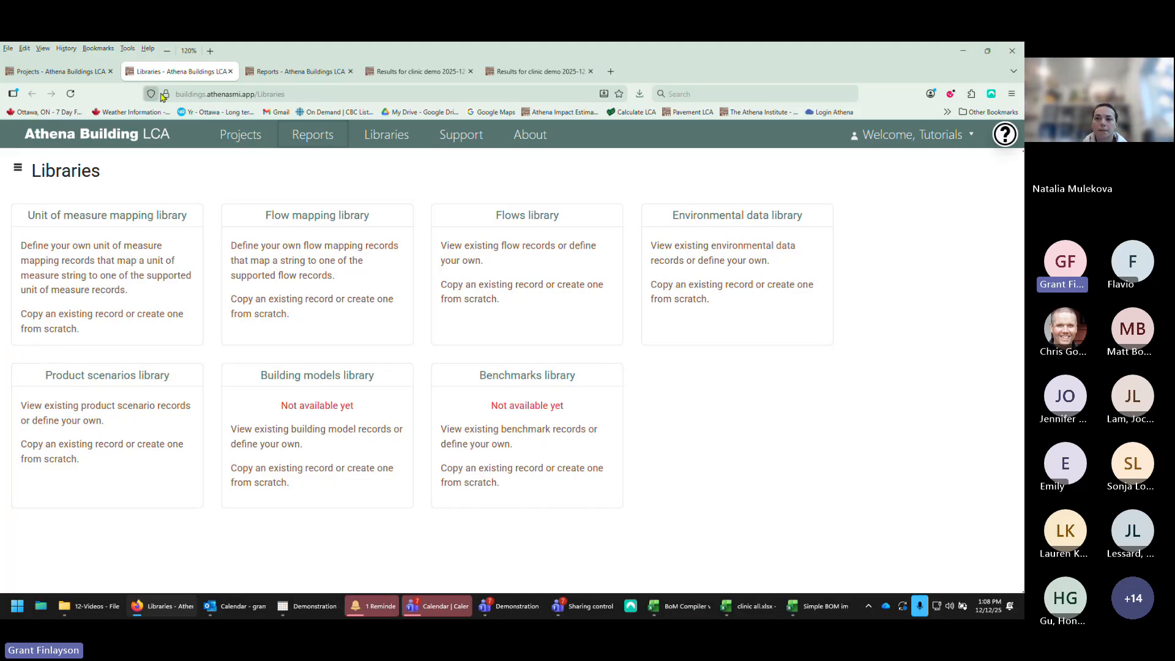
Step: Glance at the LCA results report, then return to the projects list
mouse_move(268, 71)
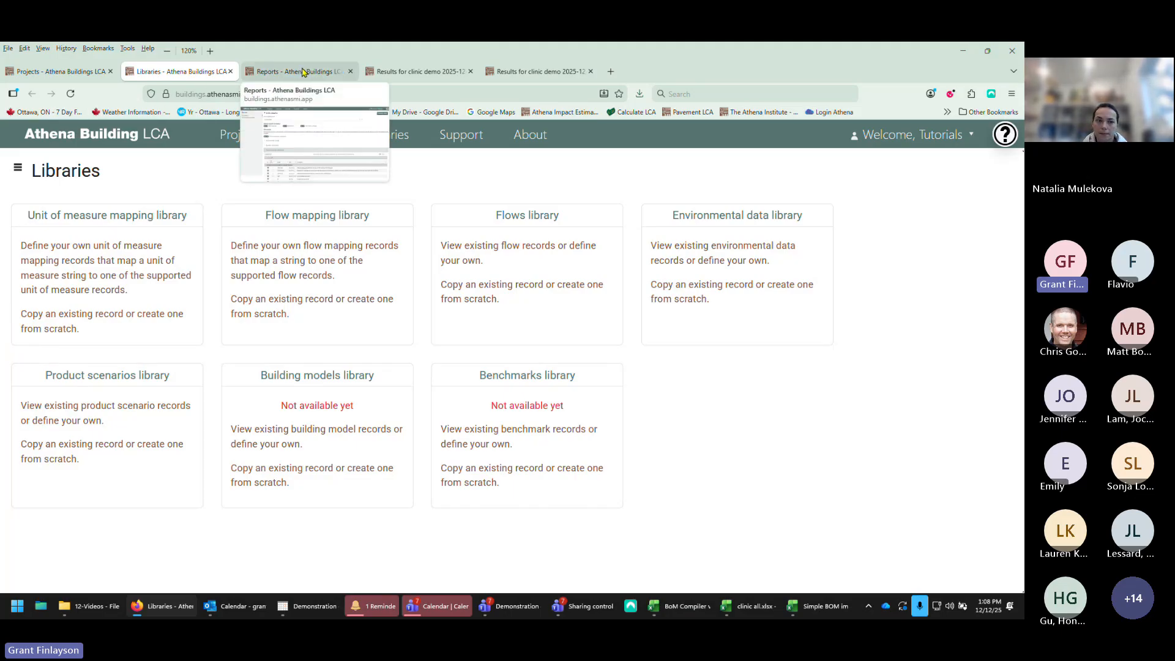
click(300, 74)
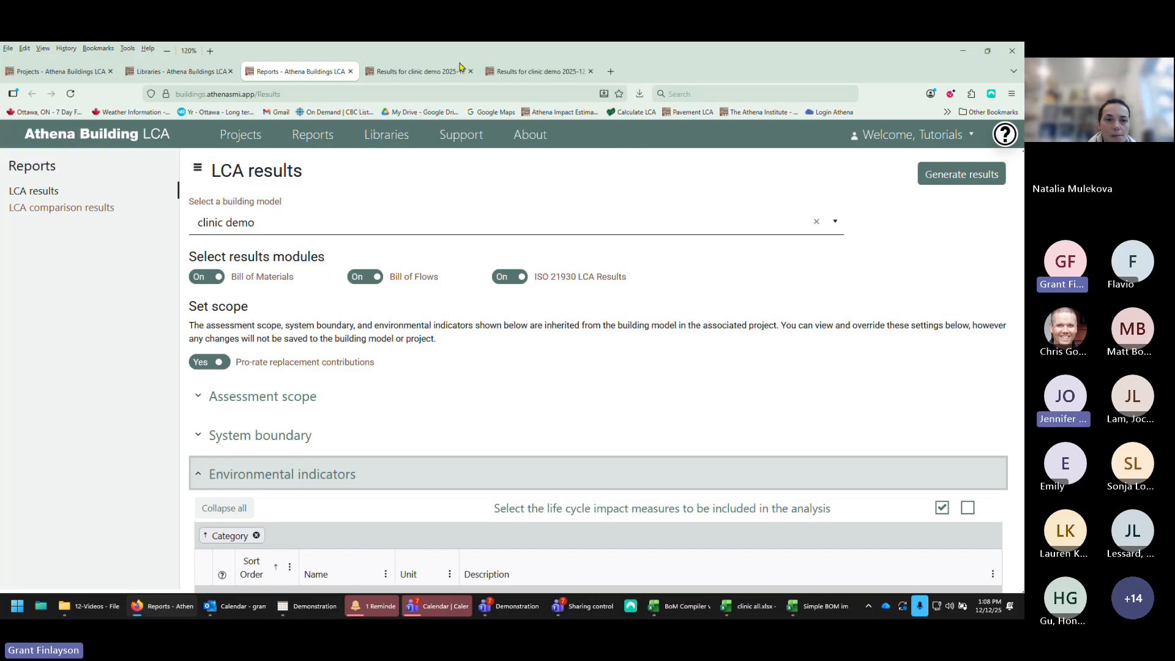
click(68, 72)
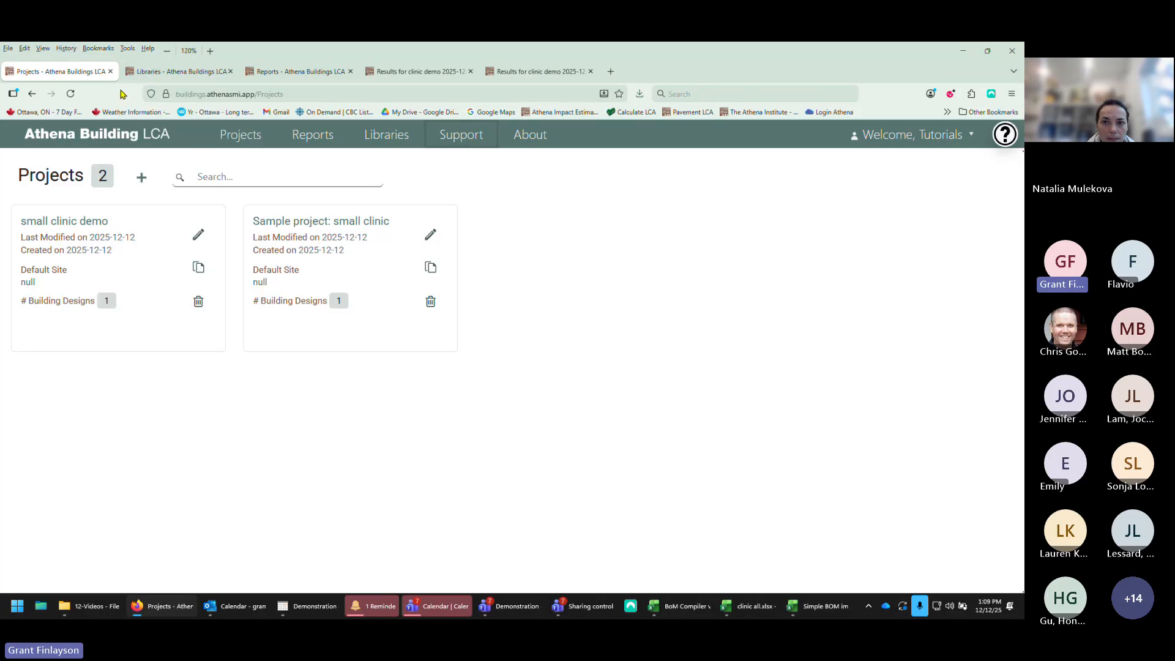
Step: Start a quick-start new project named demo with a first building also named demo
click(142, 182)
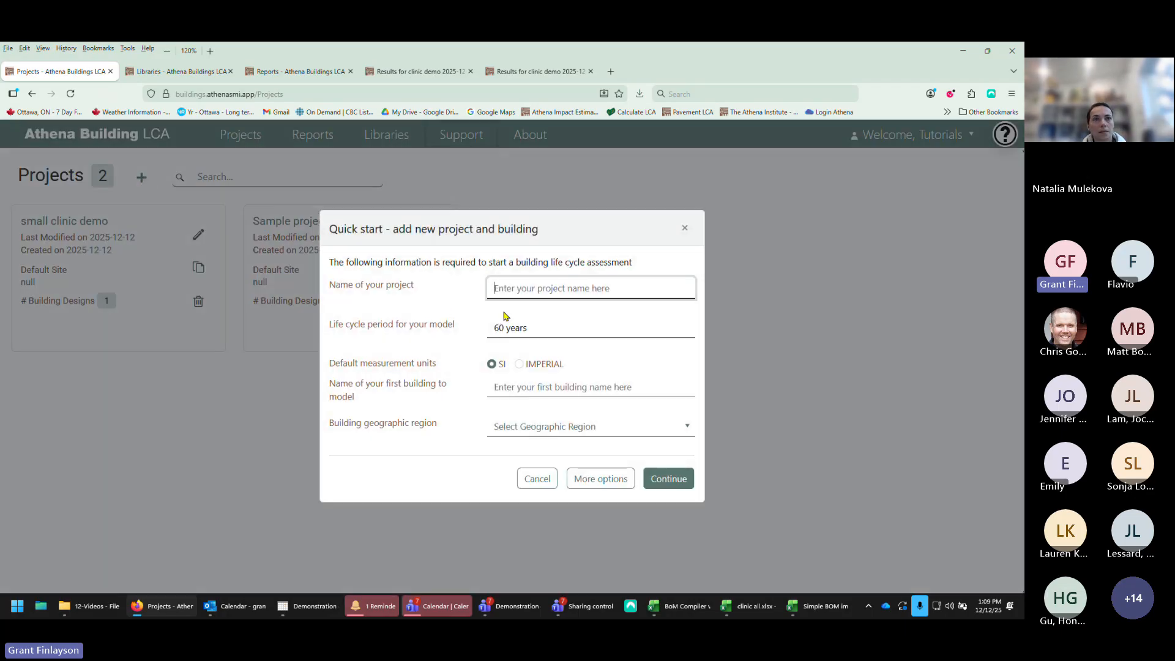
text(demo)
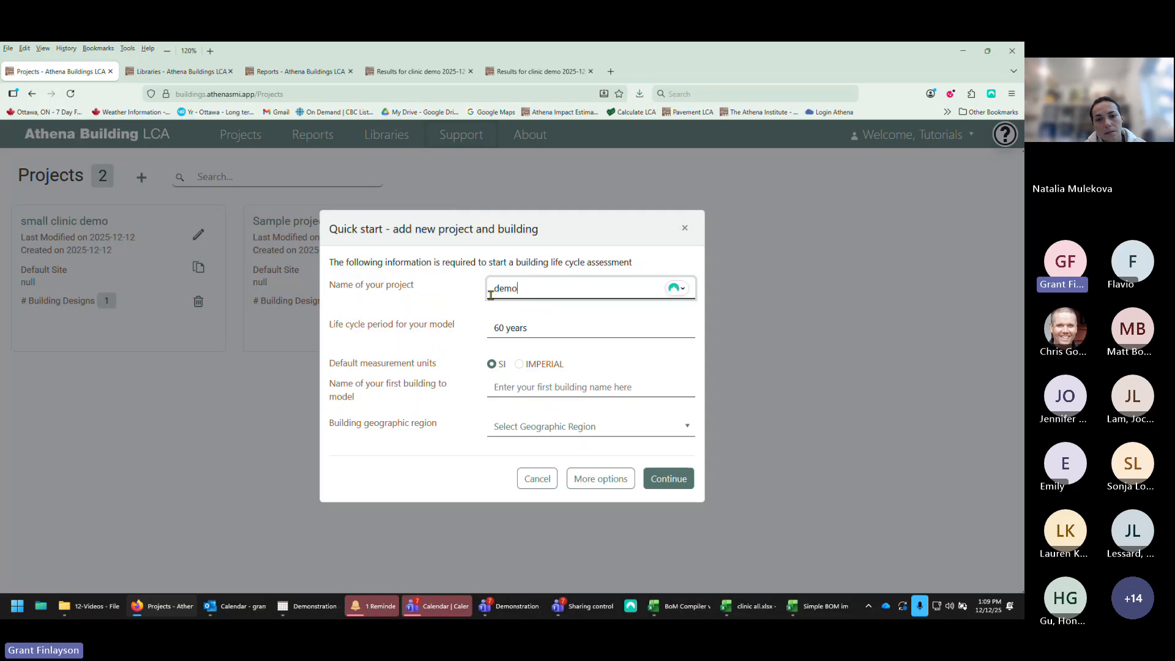
click(517, 386)
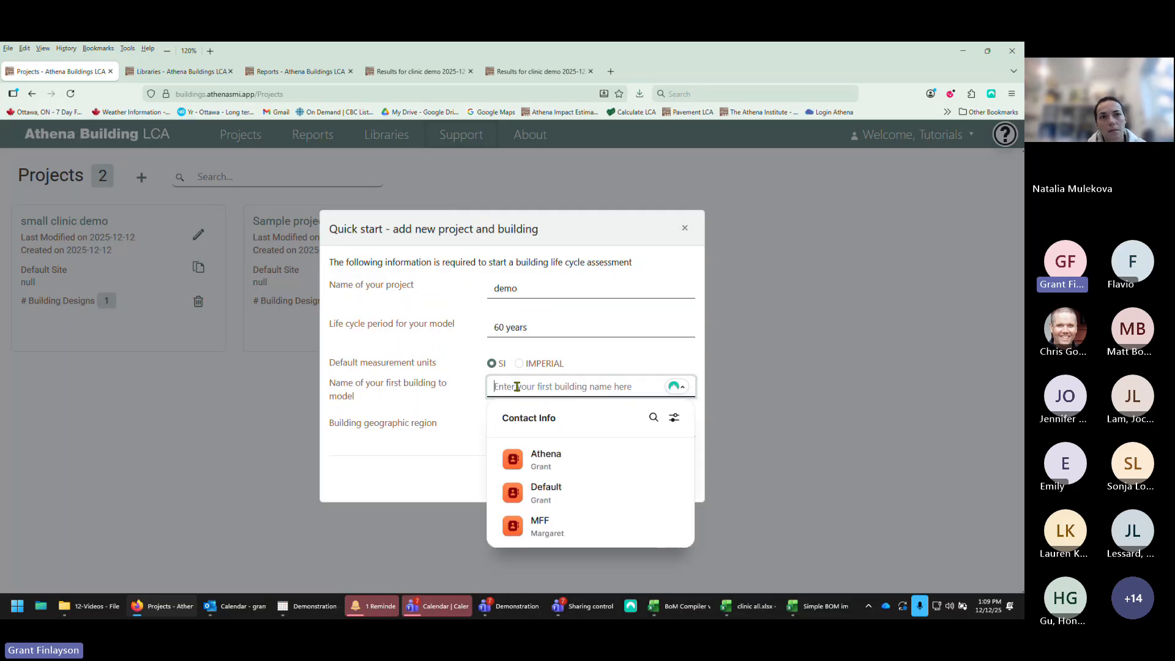
text(d)
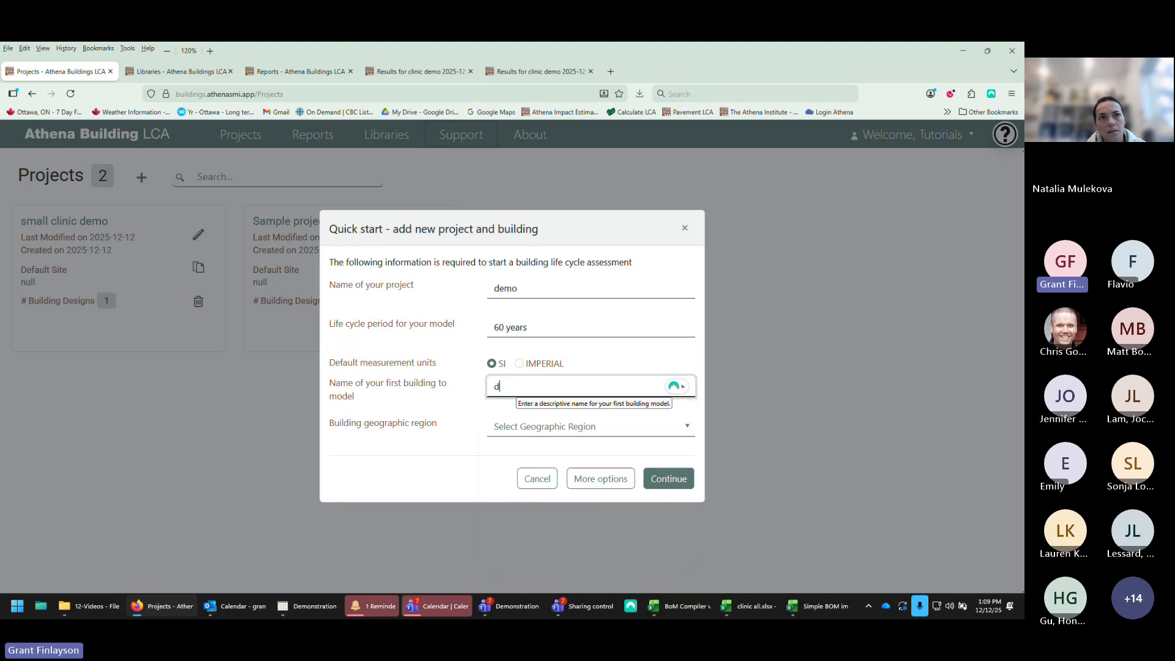
text(emo)
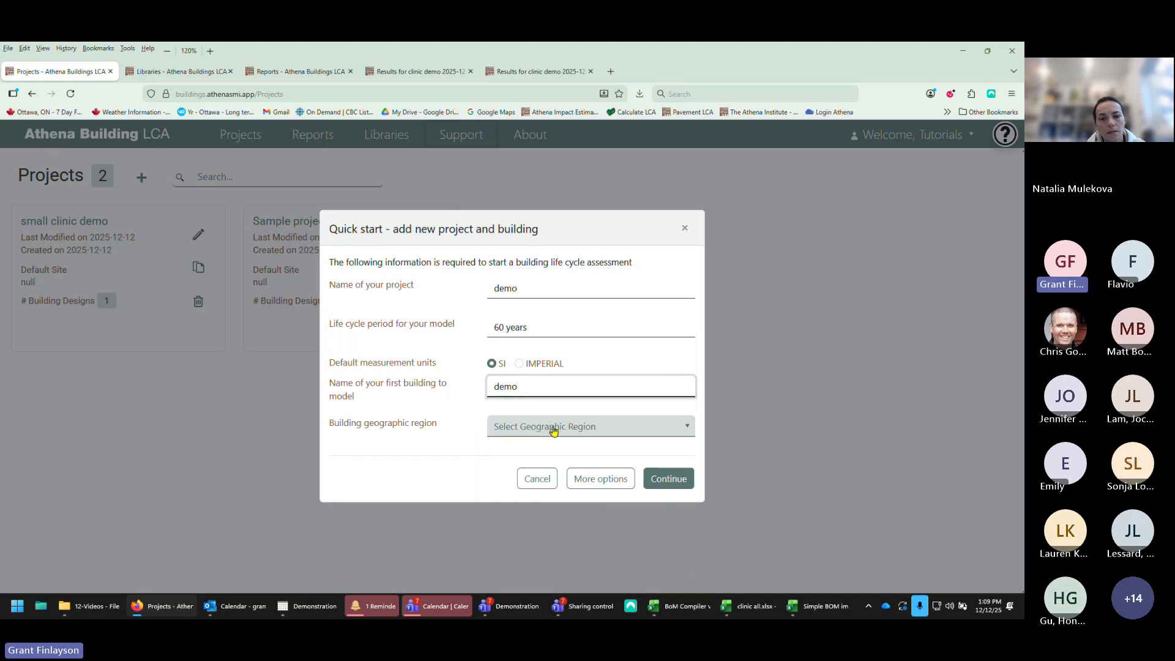
Step: Browse the list of building geographic regions
click(688, 432)
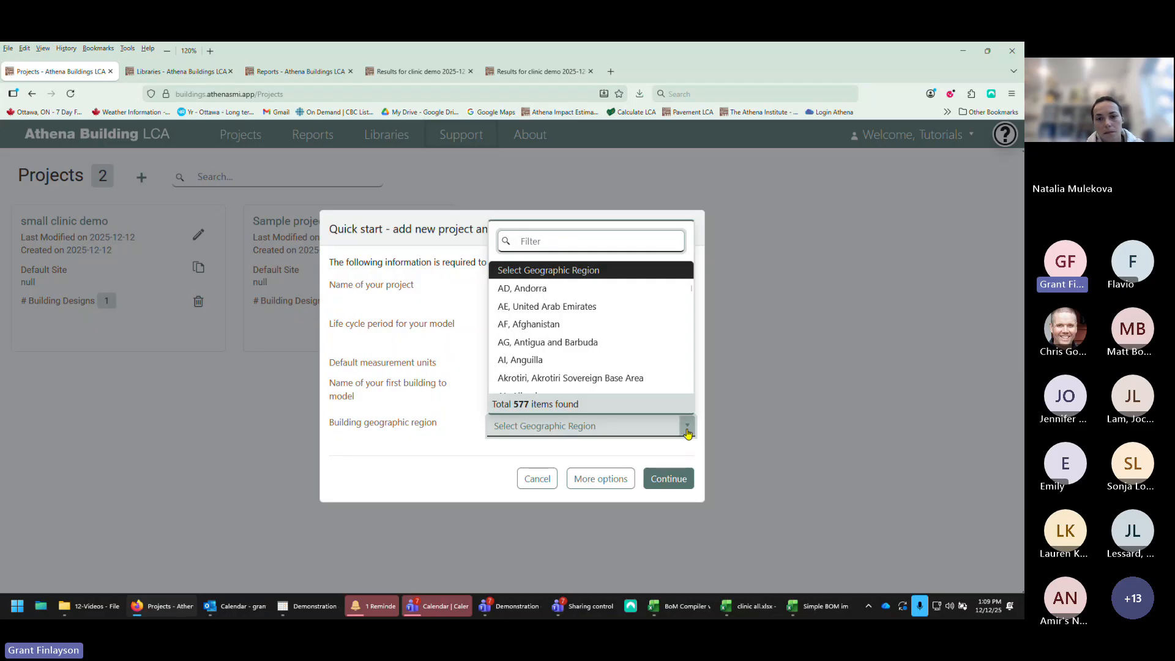
scroll(623, 324, down, 10)
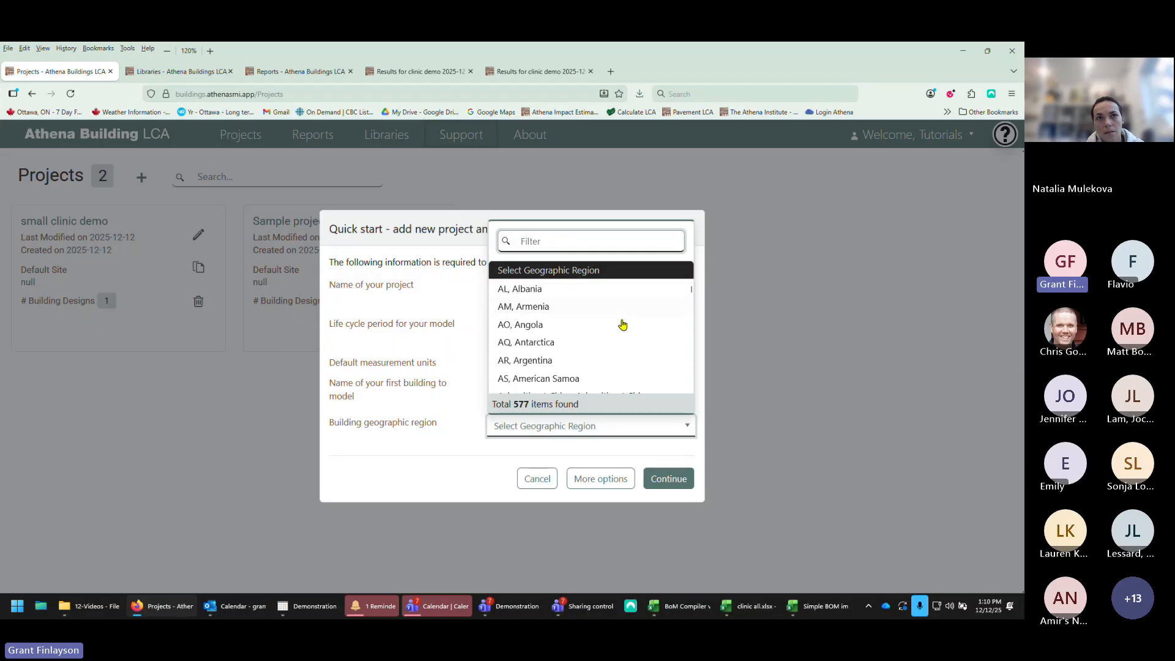
scroll(623, 324, down, 12)
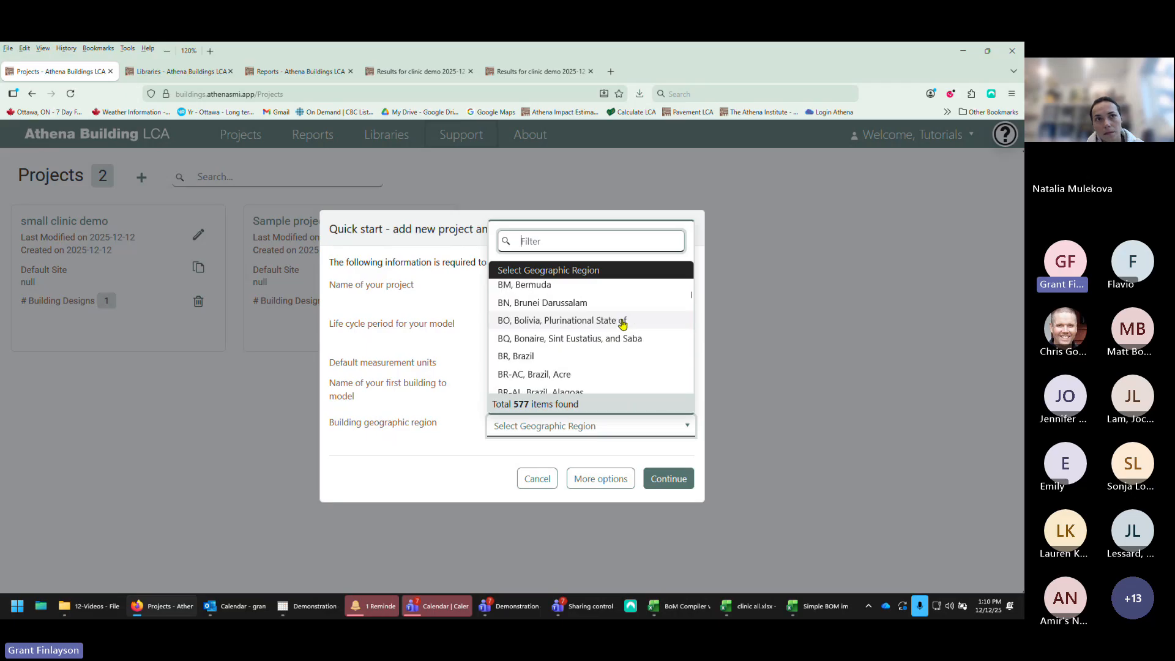
scroll(622, 324, down, 5)
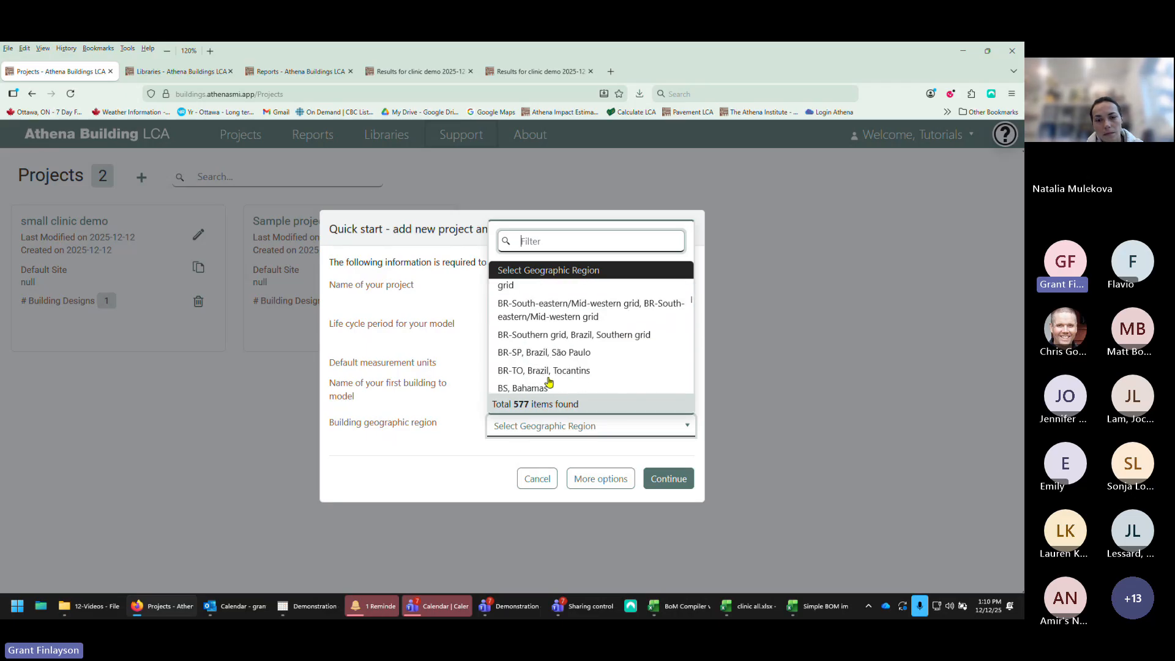
scroll(554, 367, down, 5)
scroll(561, 351, up, 1)
scroll(561, 351, up, 3)
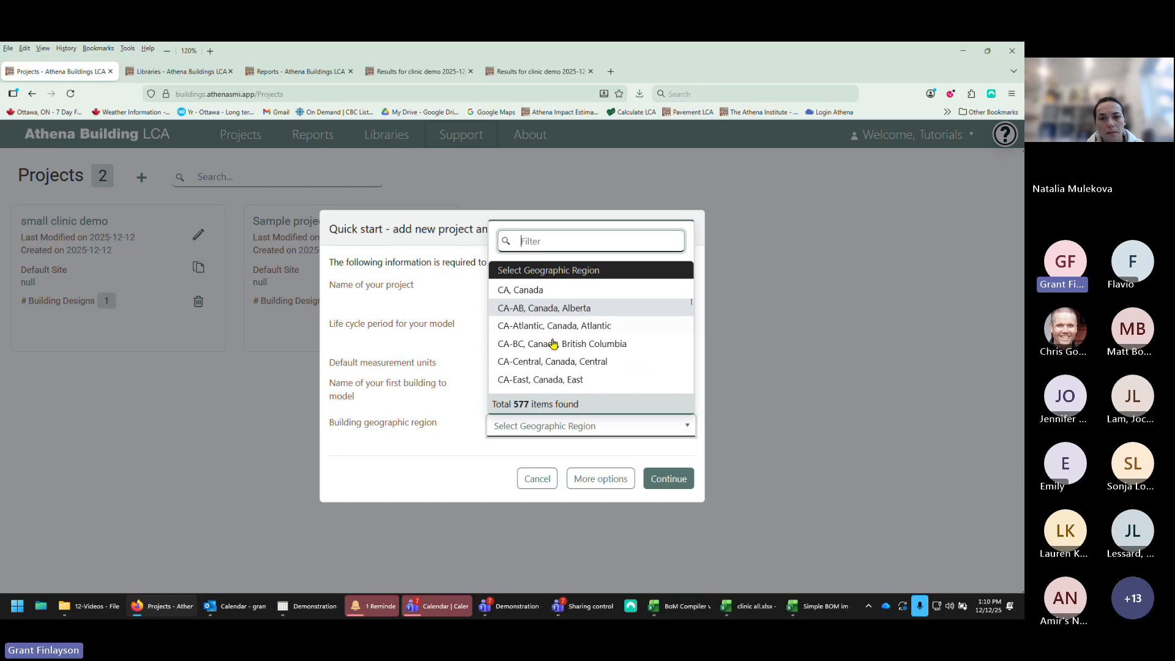
scroll(660, 288, down, 5)
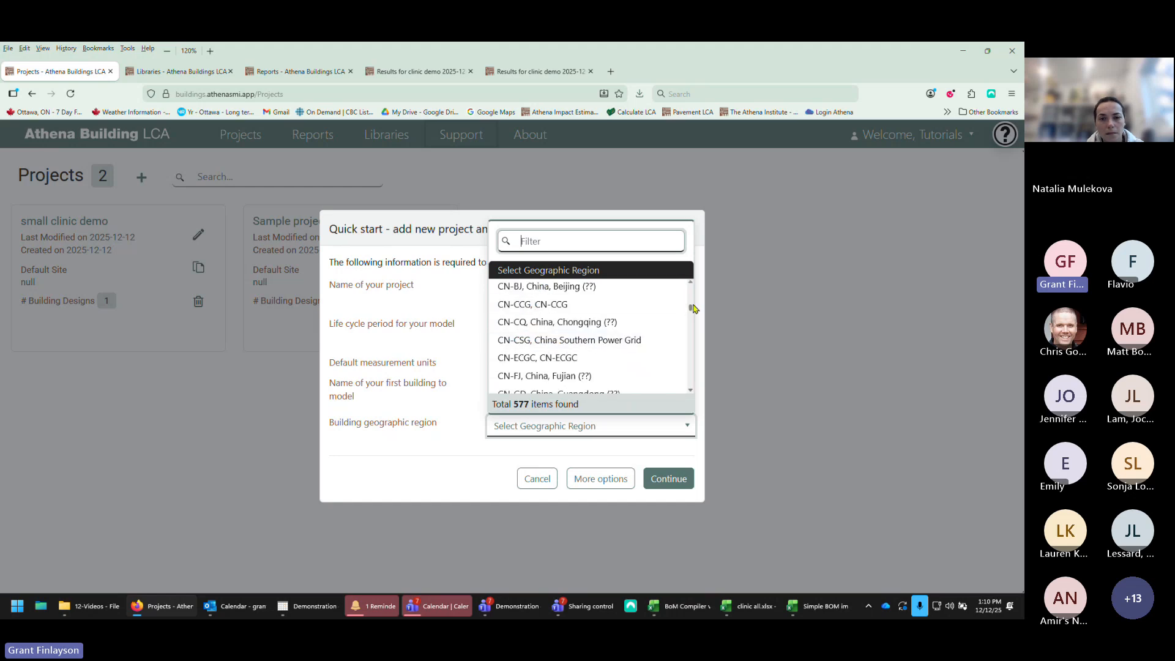
drag(693, 308, 681, 380)
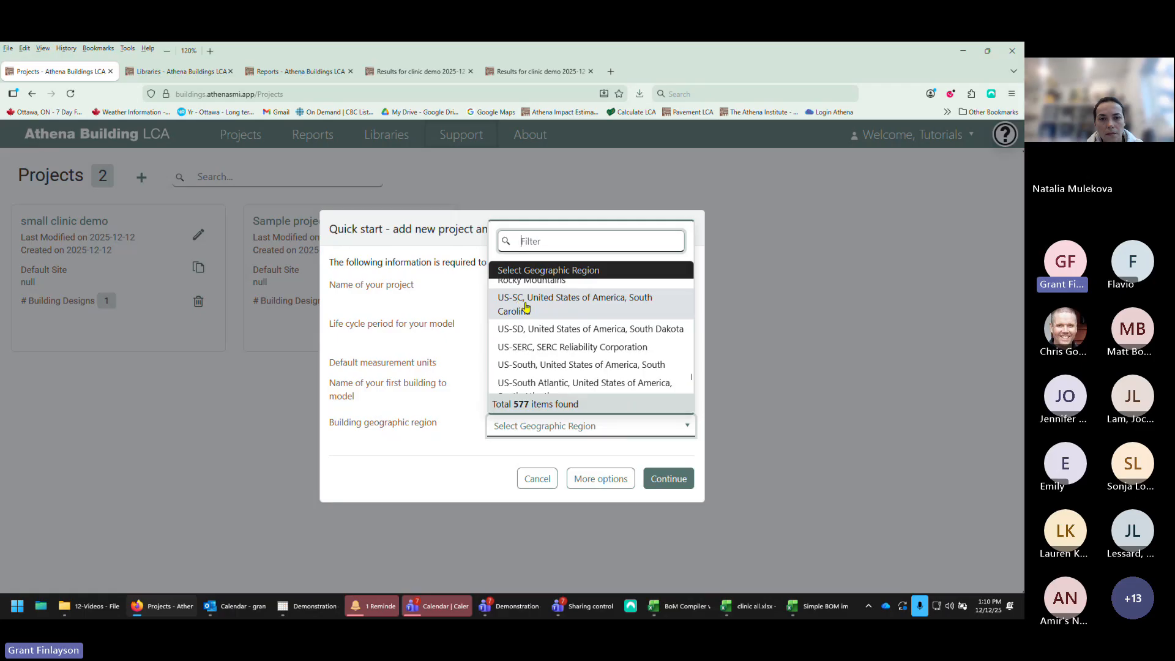
scroll(568, 353, up, 5)
scroll(569, 353, up, 2)
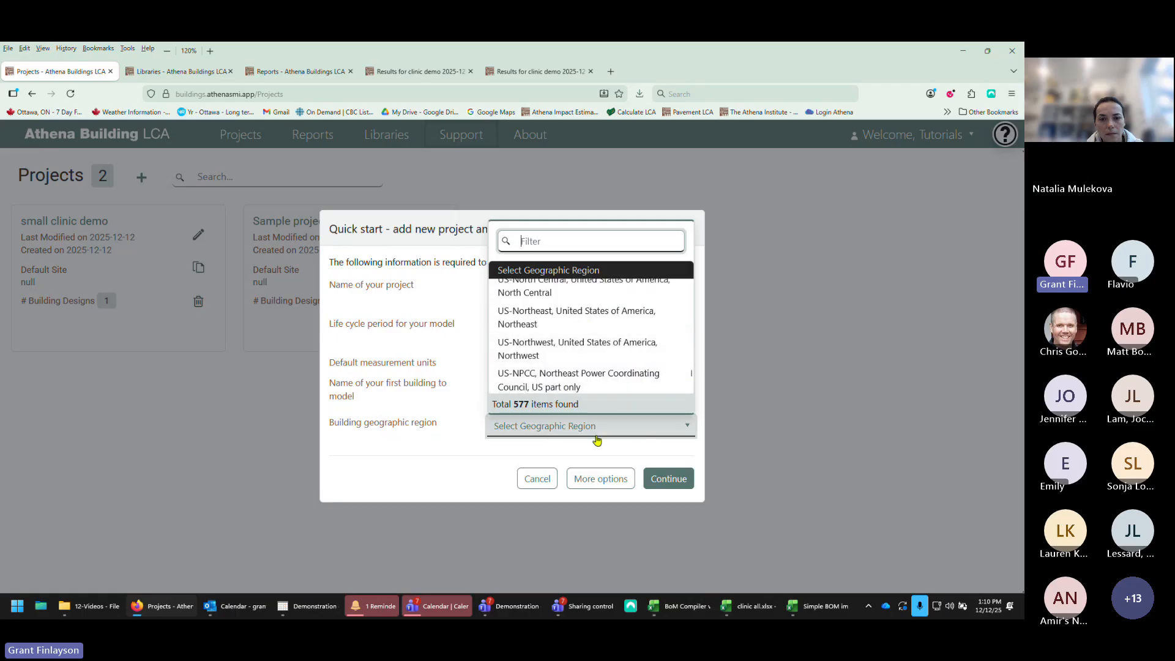
click(539, 430)
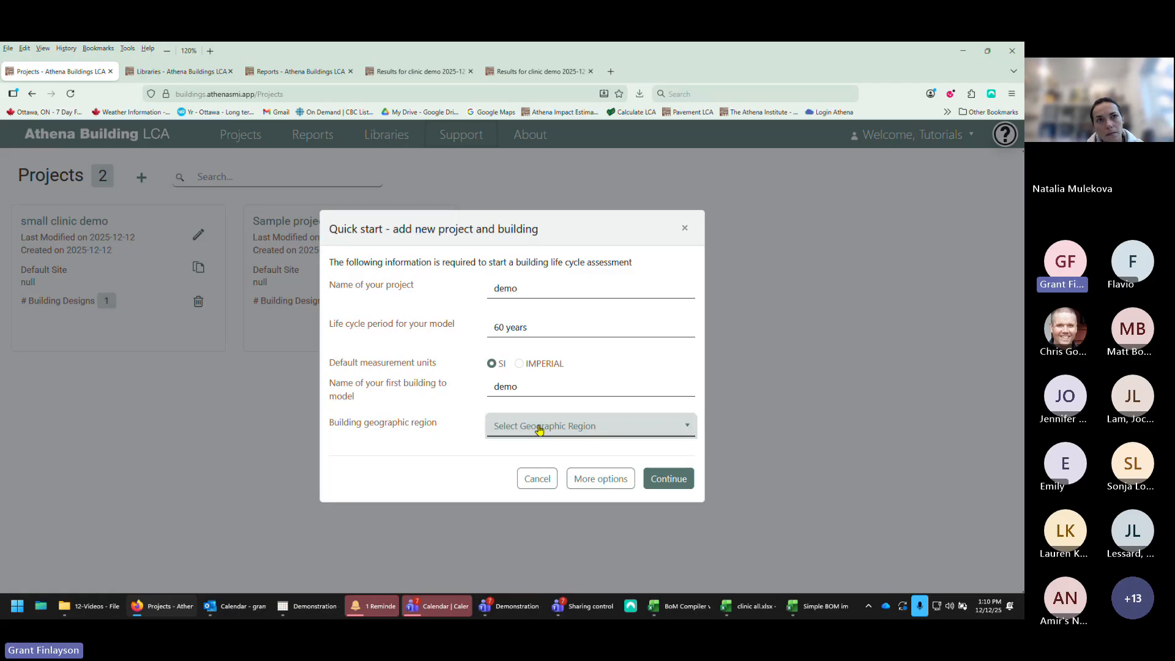
Step: Filter the regions by bc, choose CA-BC, Canada, British Columbia, and continue to create the project
click(539, 429)
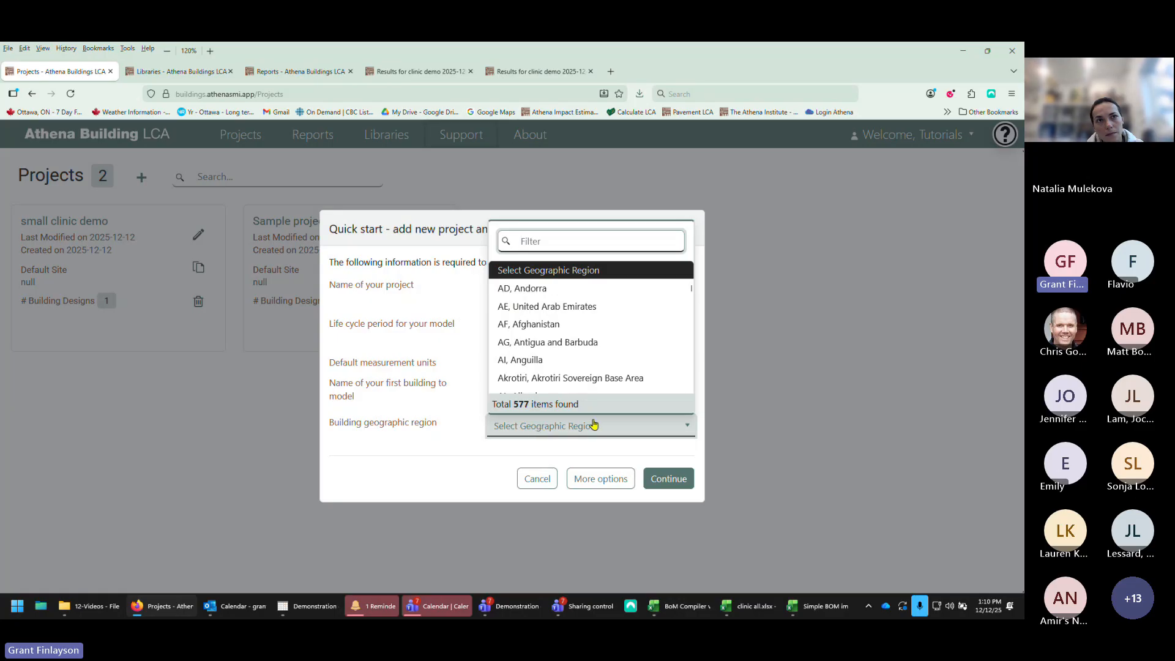
click(687, 431)
click(572, 426)
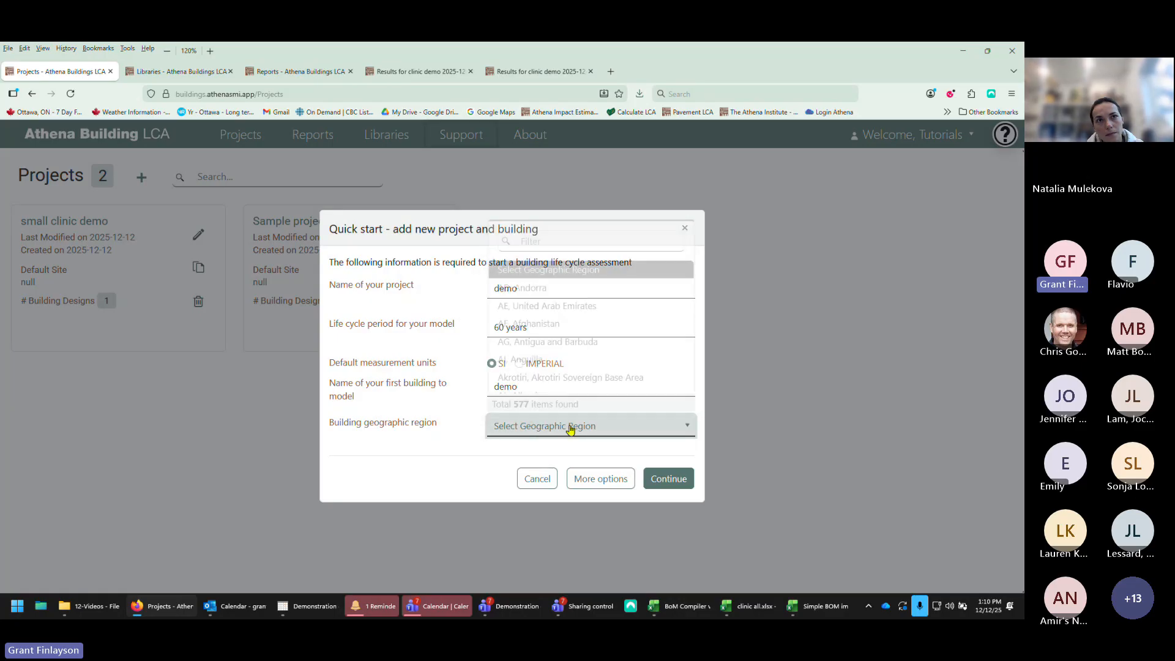
text(bc)
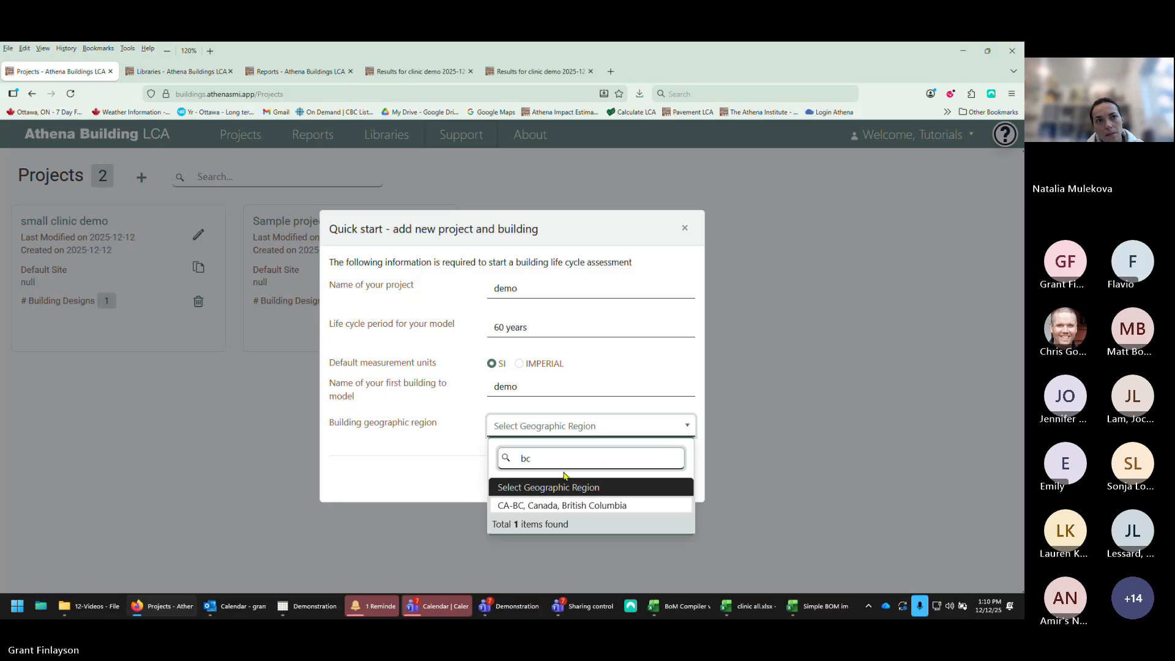
click(549, 505)
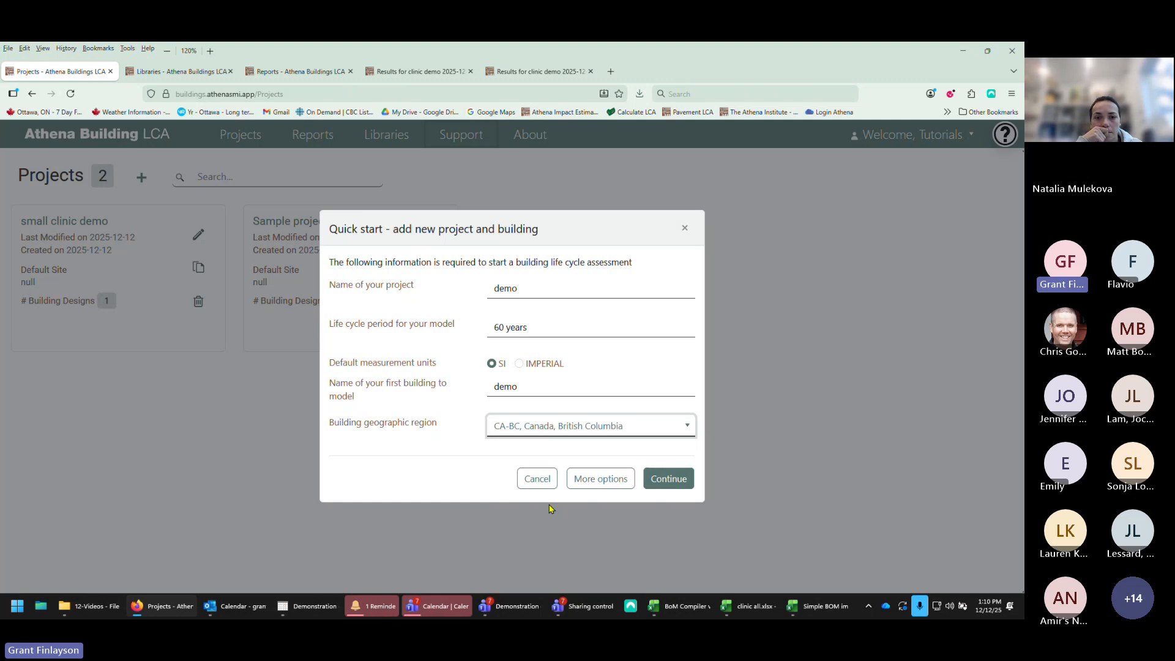
click(670, 479)
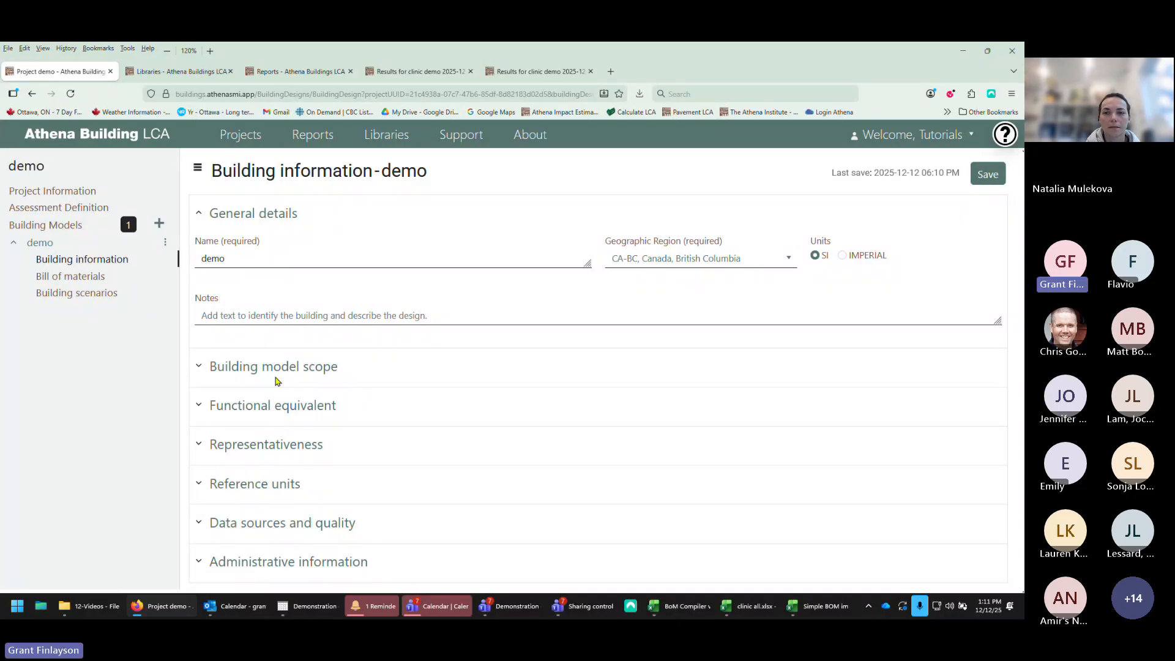
Step: Review the project information and assessment definition pages, expanding and collapsing the default assessment scope
click(61, 198)
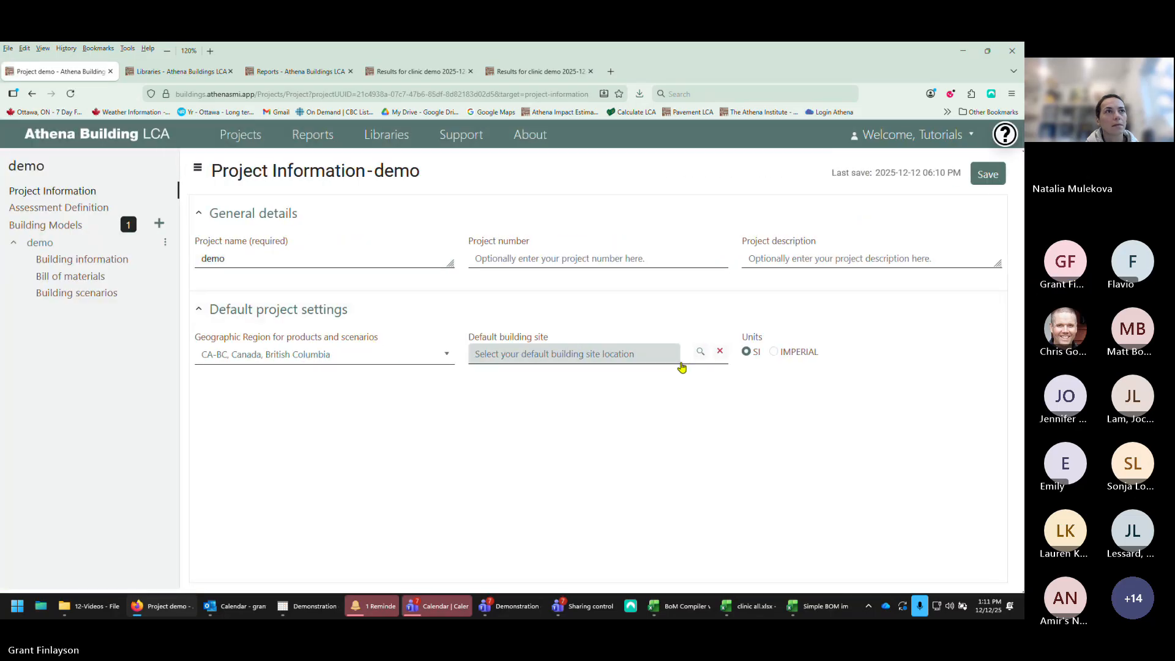
click(40, 211)
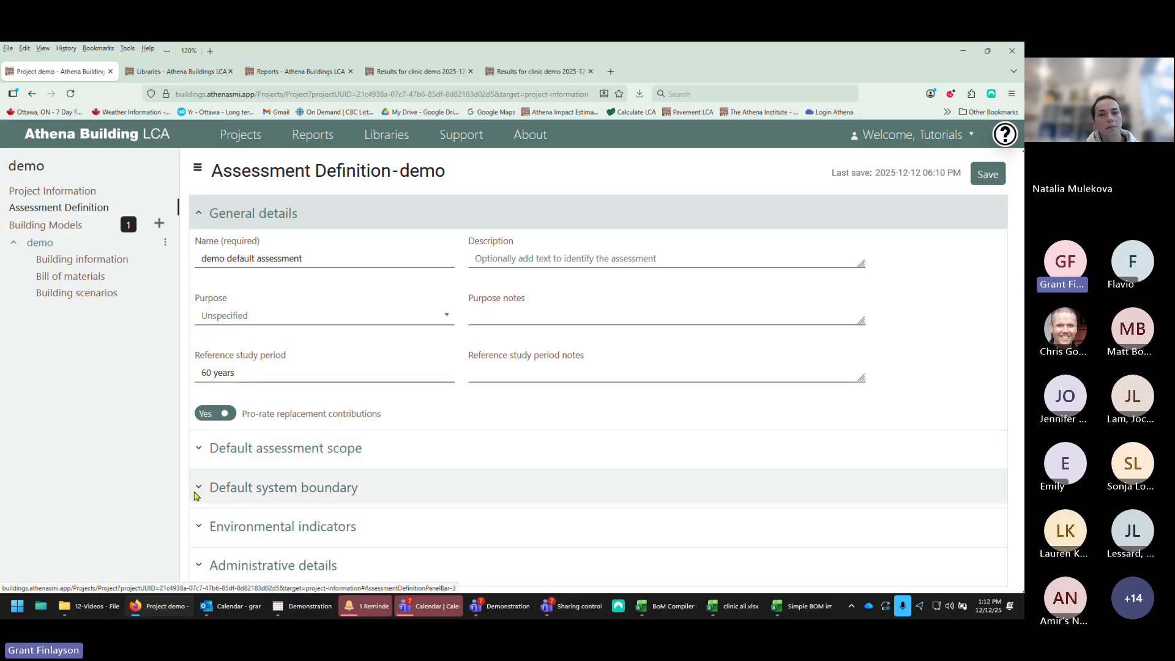
click(200, 451)
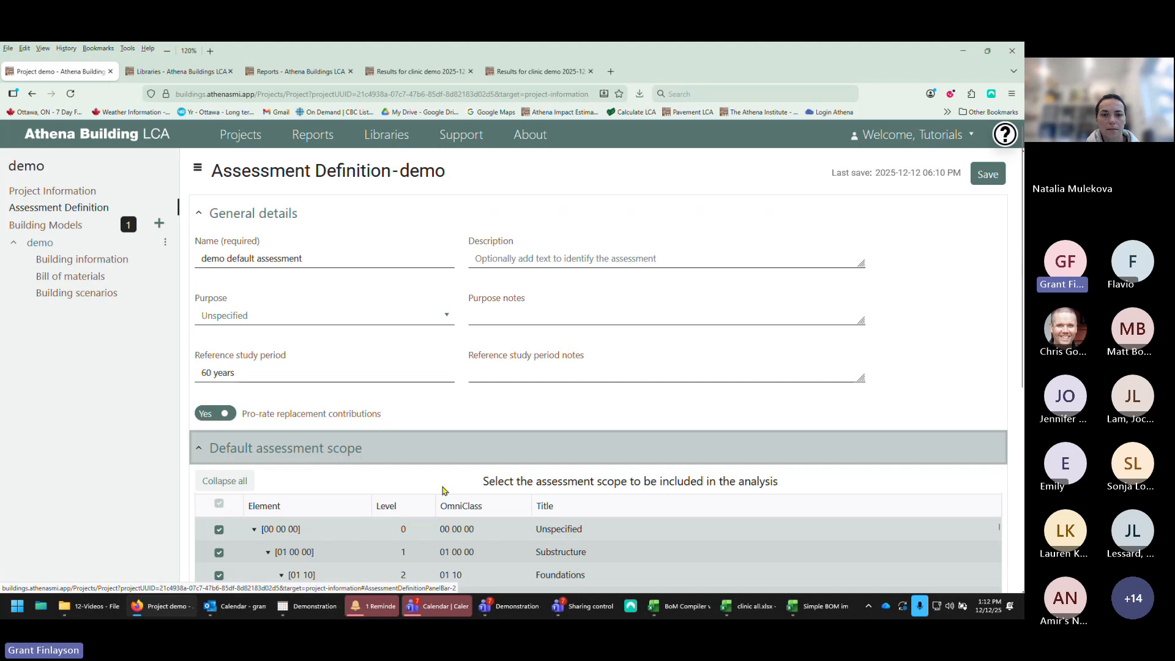
scroll(445, 490, down, 4)
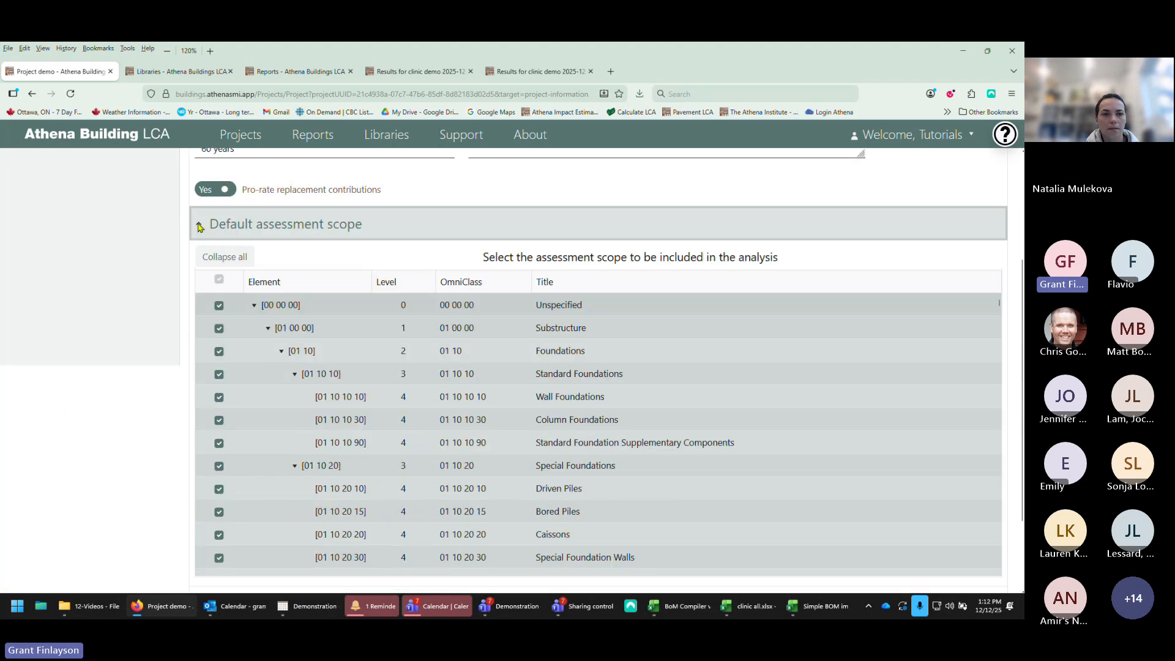
click(200, 225)
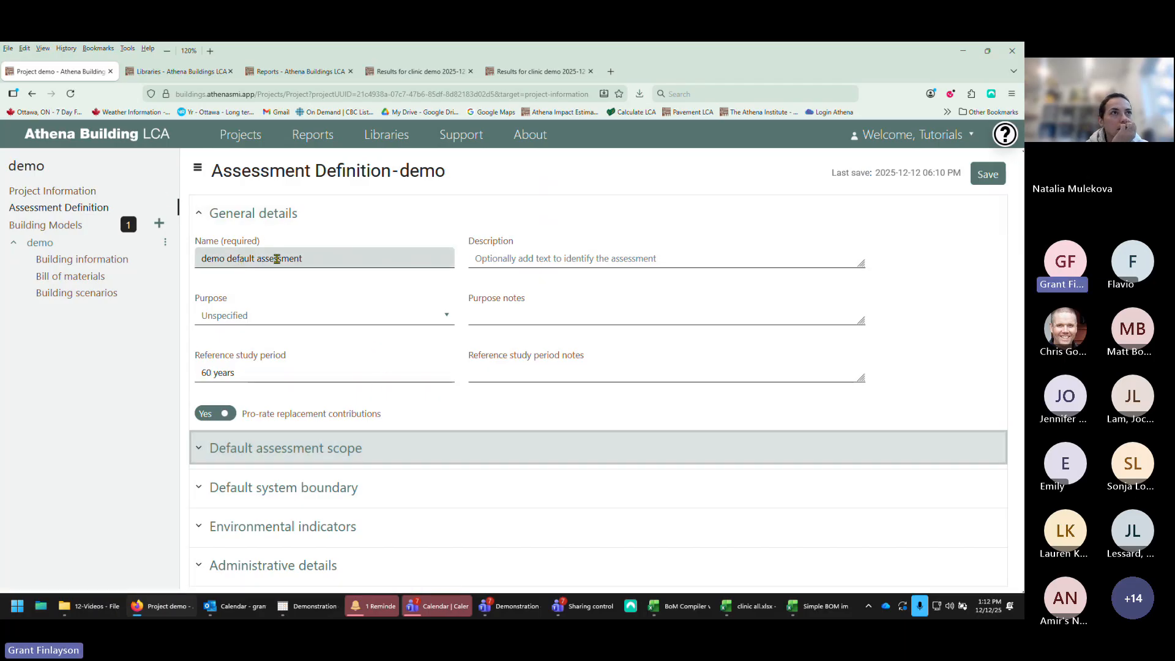
click(199, 214)
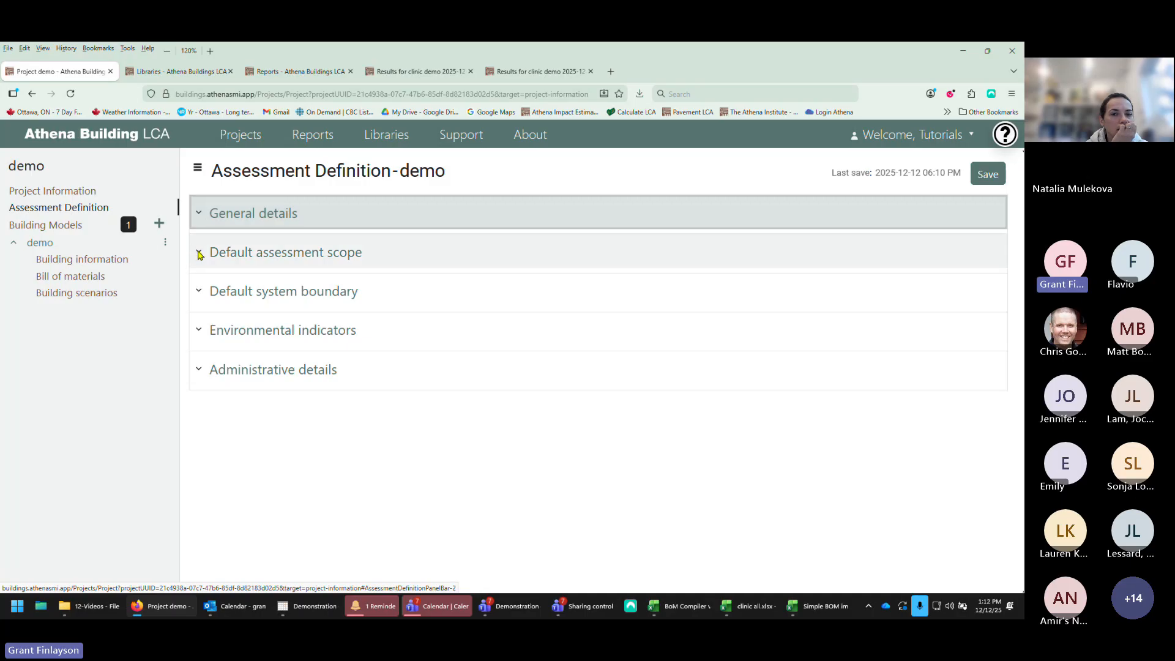
Step: Expand and review the default assessment scope tree and the default system boundary life cycle stages, collapsing both sections
click(200, 253)
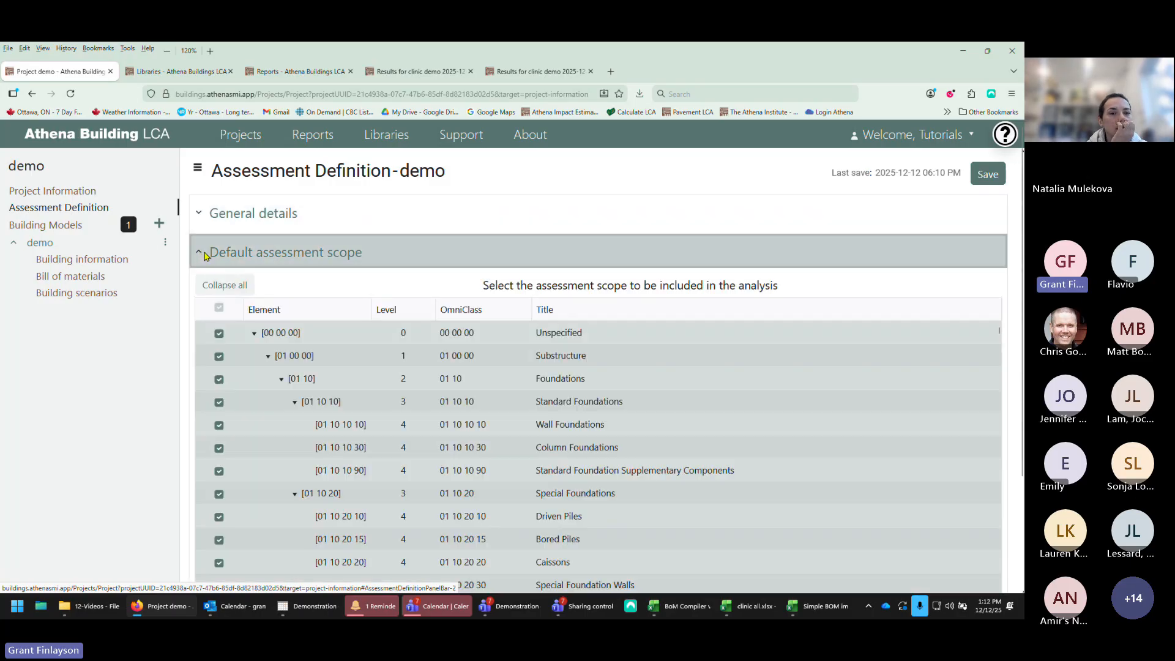
scroll(361, 409, down, 10)
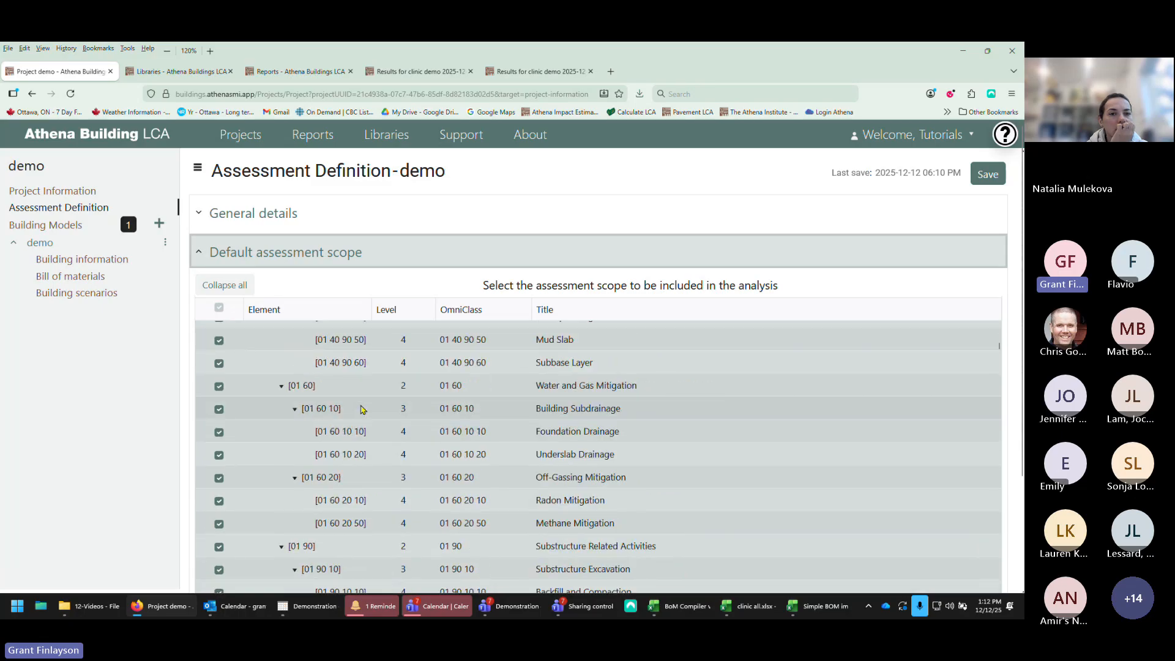
scroll(361, 409, up, 10)
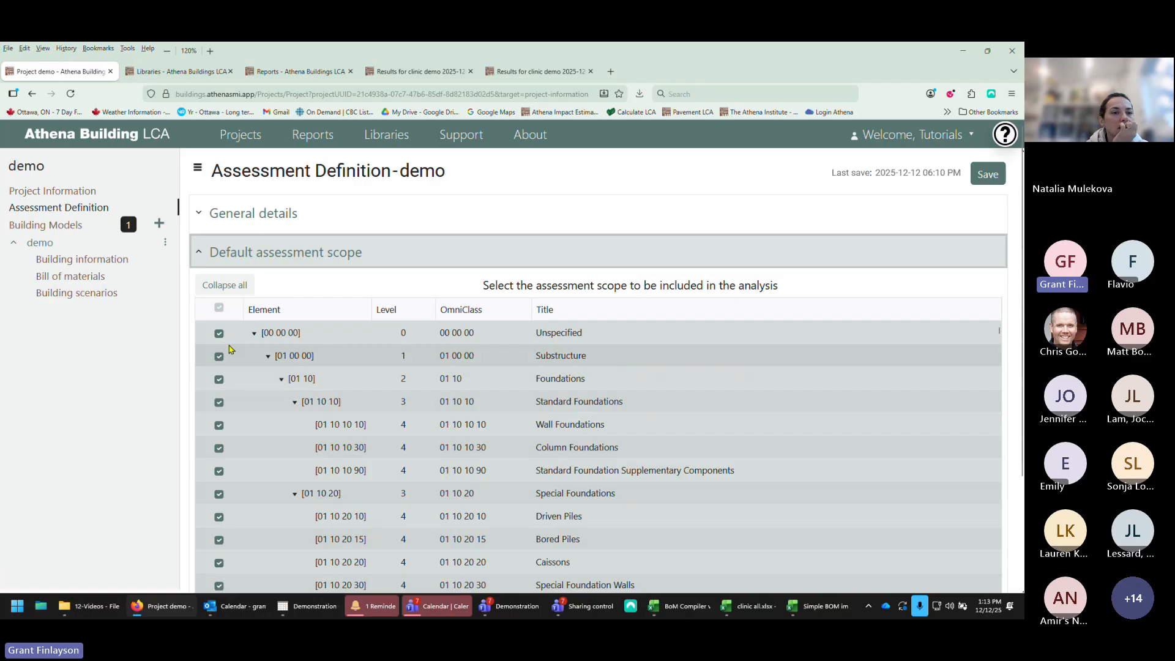
click(198, 255)
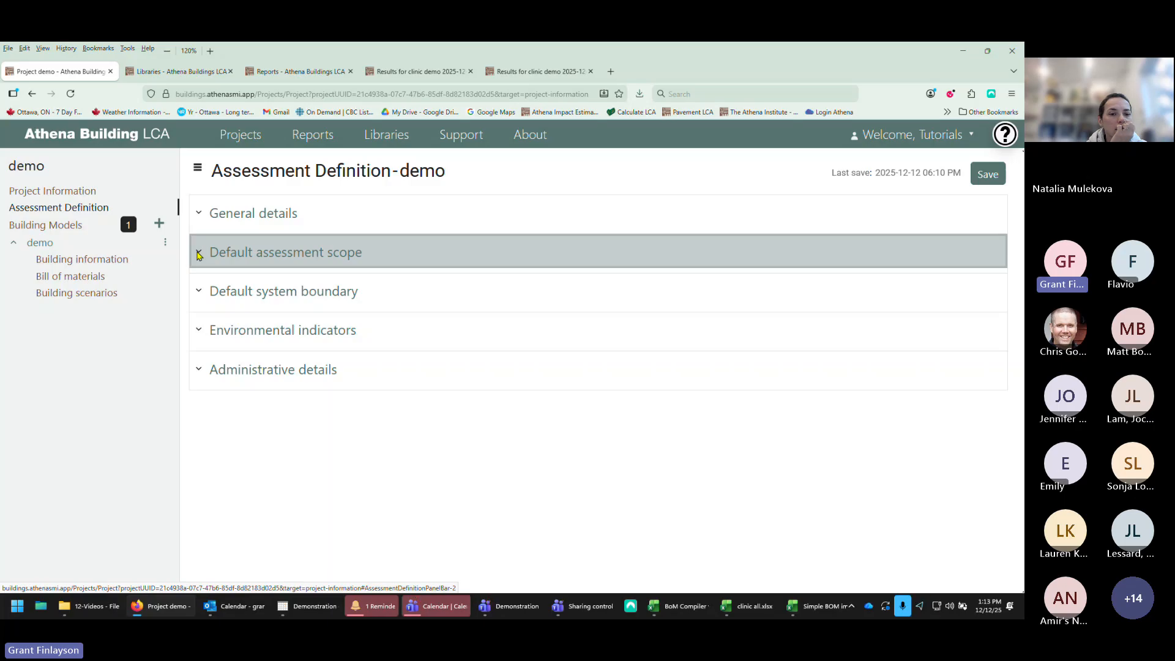
click(200, 291)
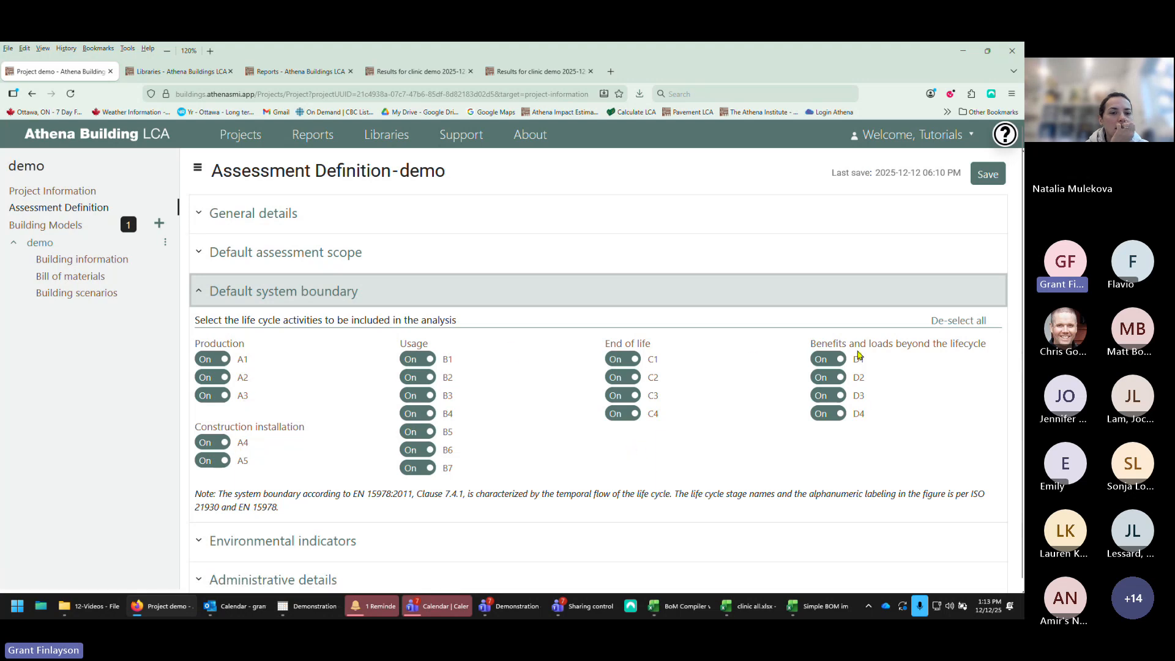
click(200, 292)
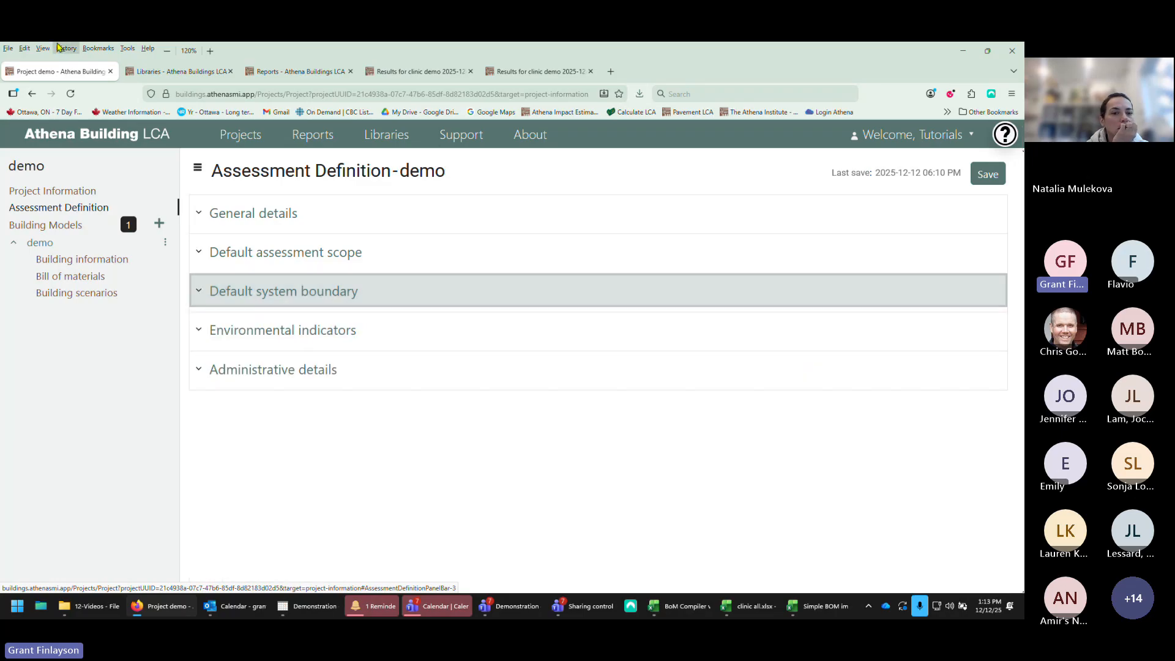
Step: Expand the environmental indicators section and scroll through the full list of impact measures
click(200, 331)
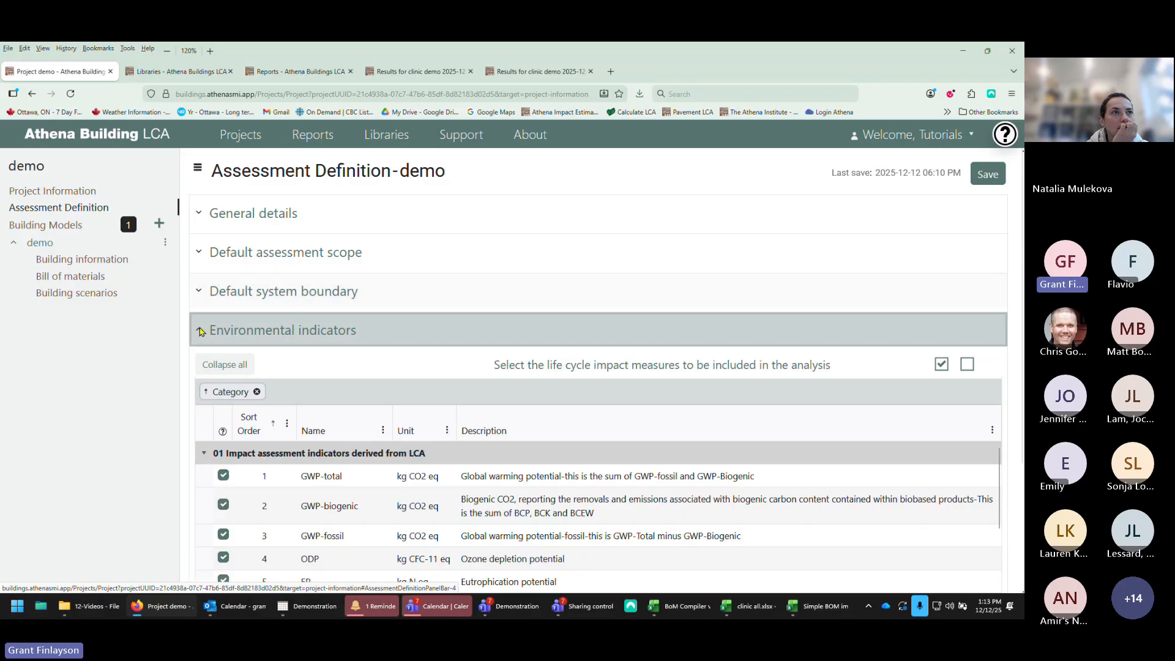
scroll(335, 422, down, 3)
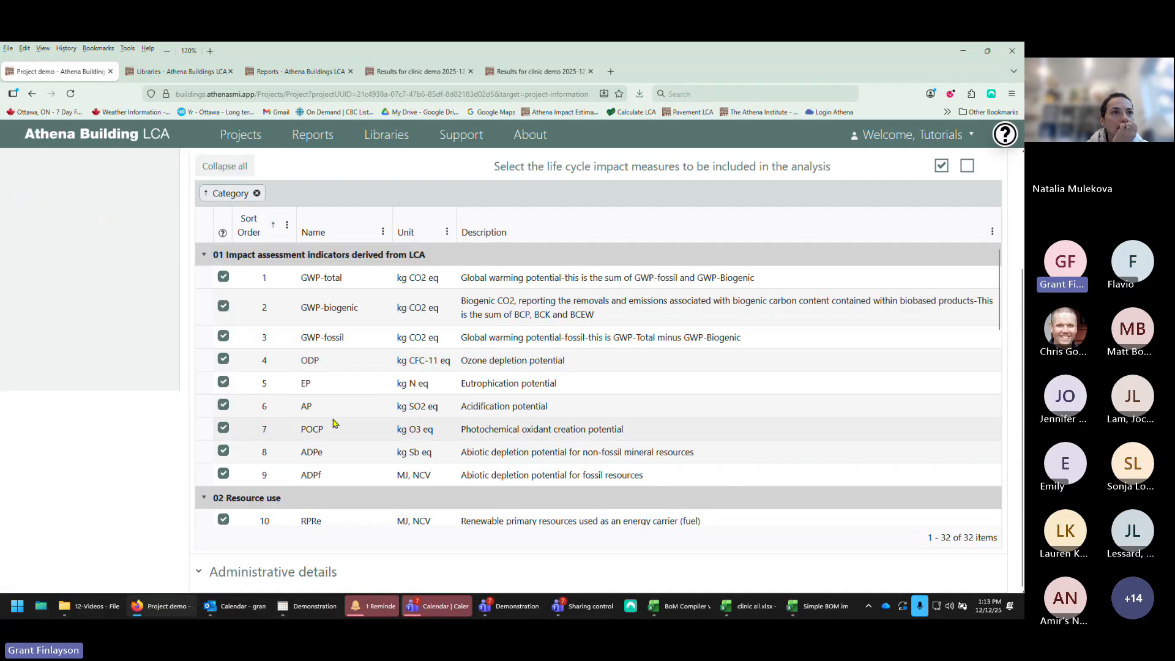
scroll(335, 423, down, 4)
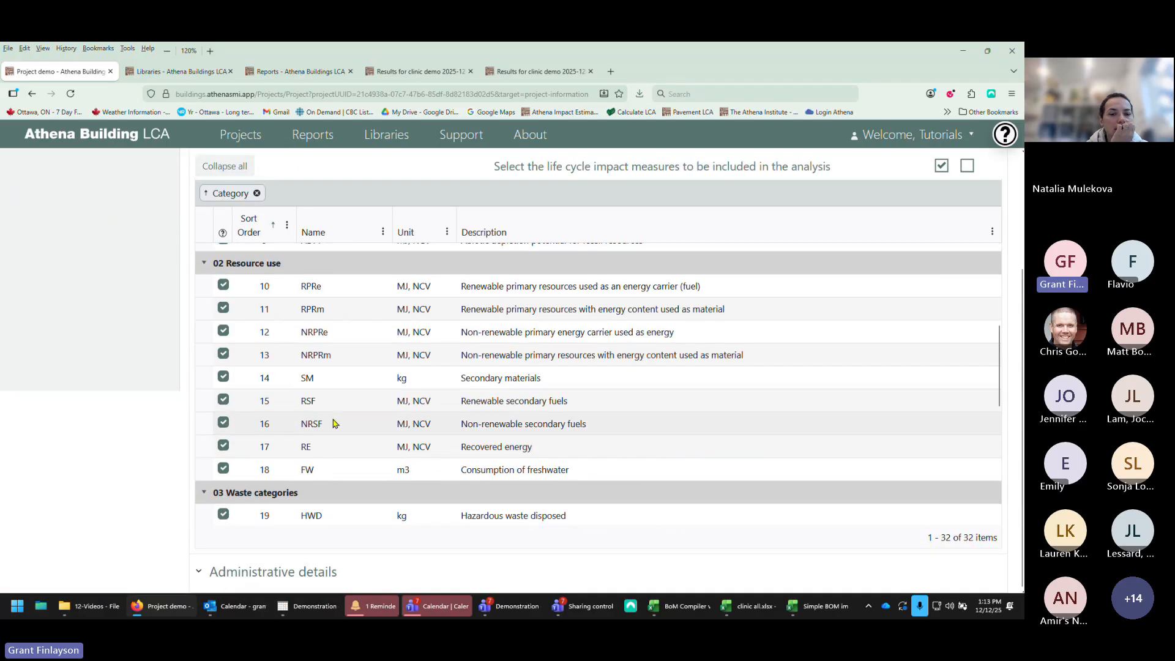
scroll(335, 422, down, 5)
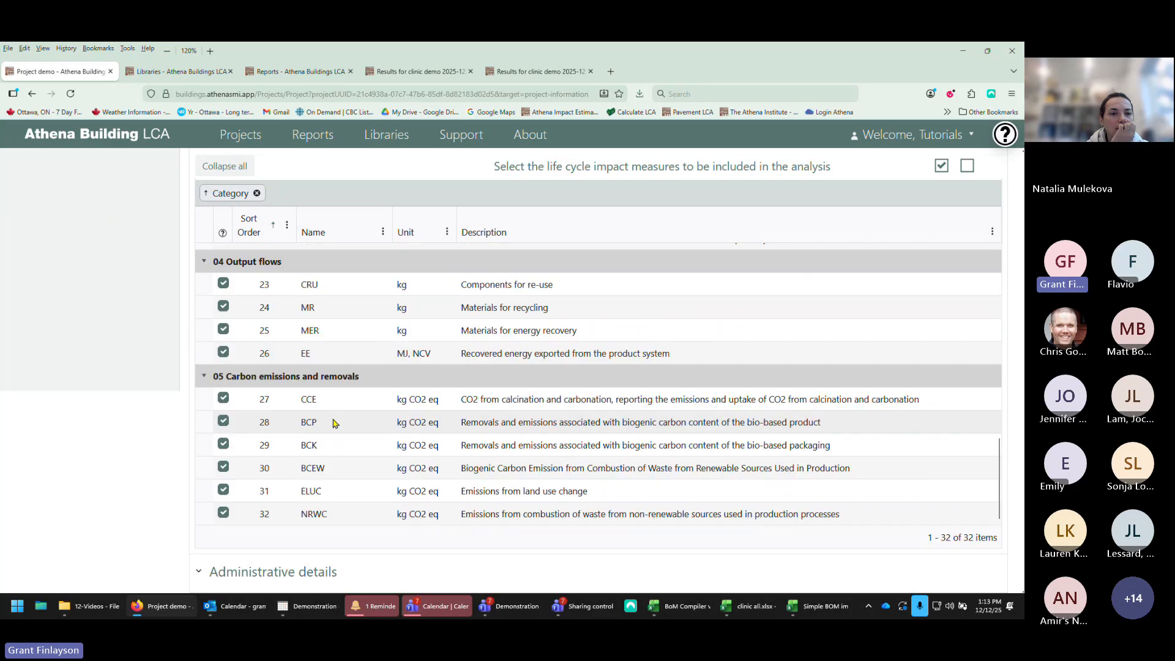
scroll(335, 422, up, 8)
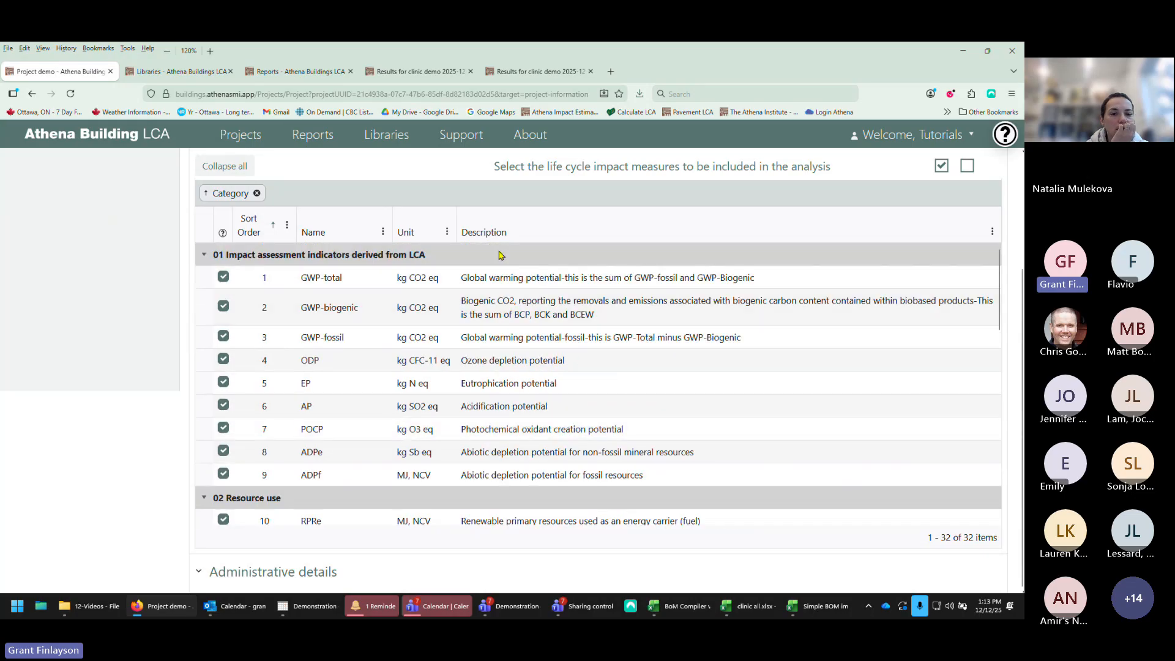
Step: Clear all environmental indicators and select only GWP-total, GWP-biogenic, GWP-fossil, EP and AP
click(967, 165)
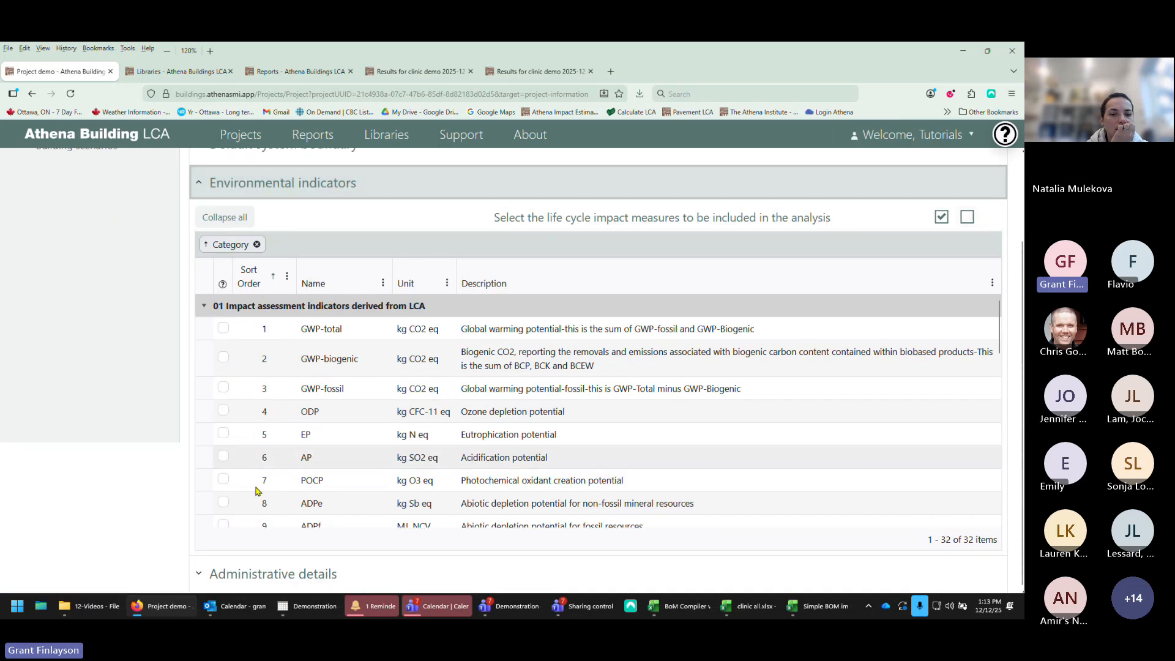
click(223, 328)
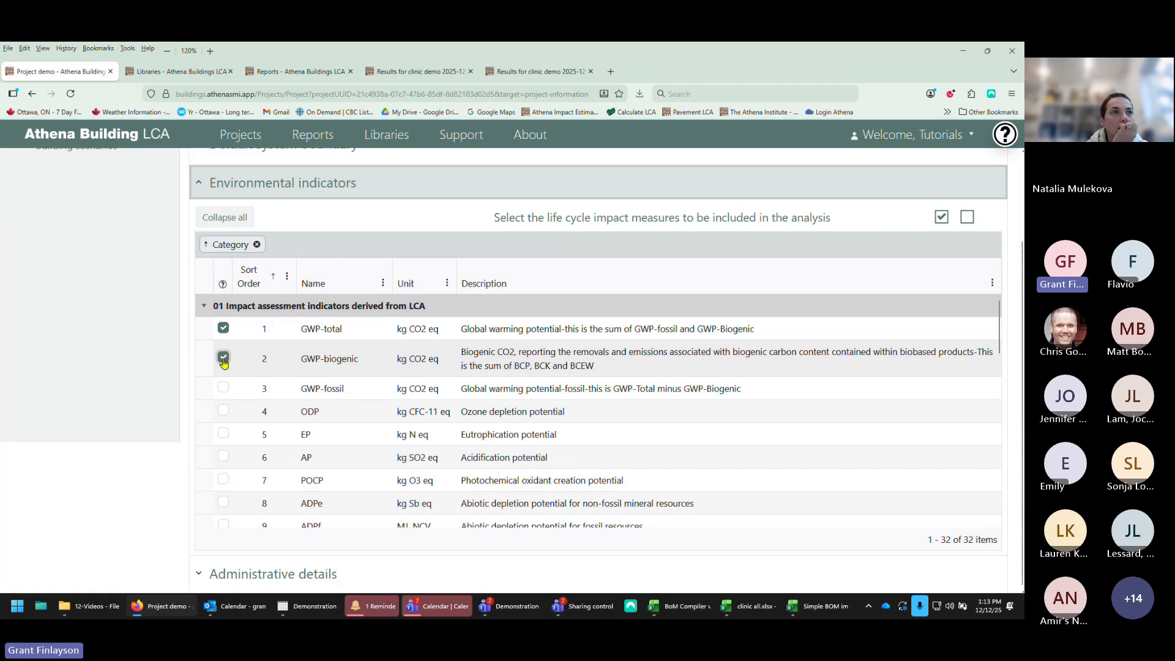
click(222, 357)
click(222, 389)
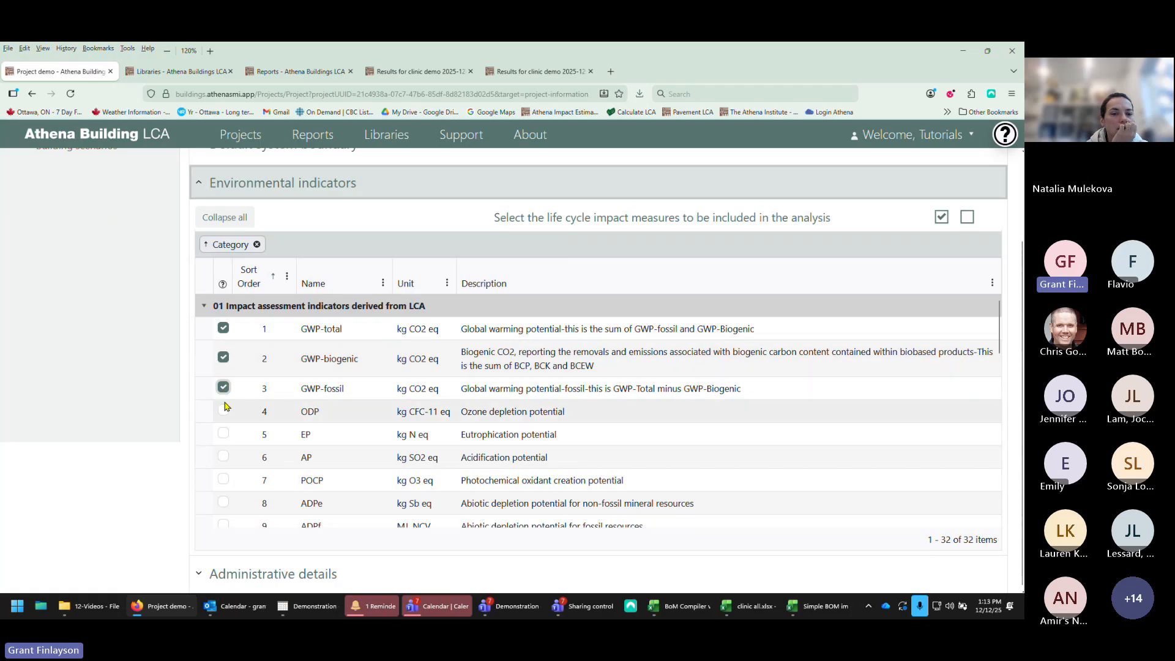
click(223, 433)
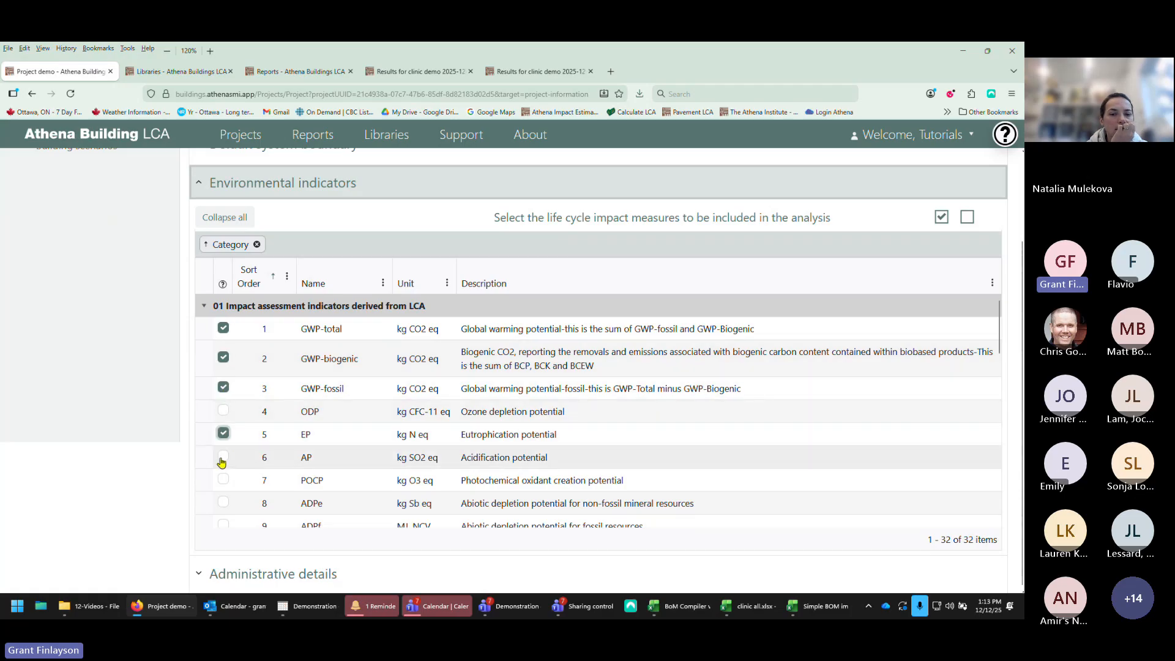
click(223, 459)
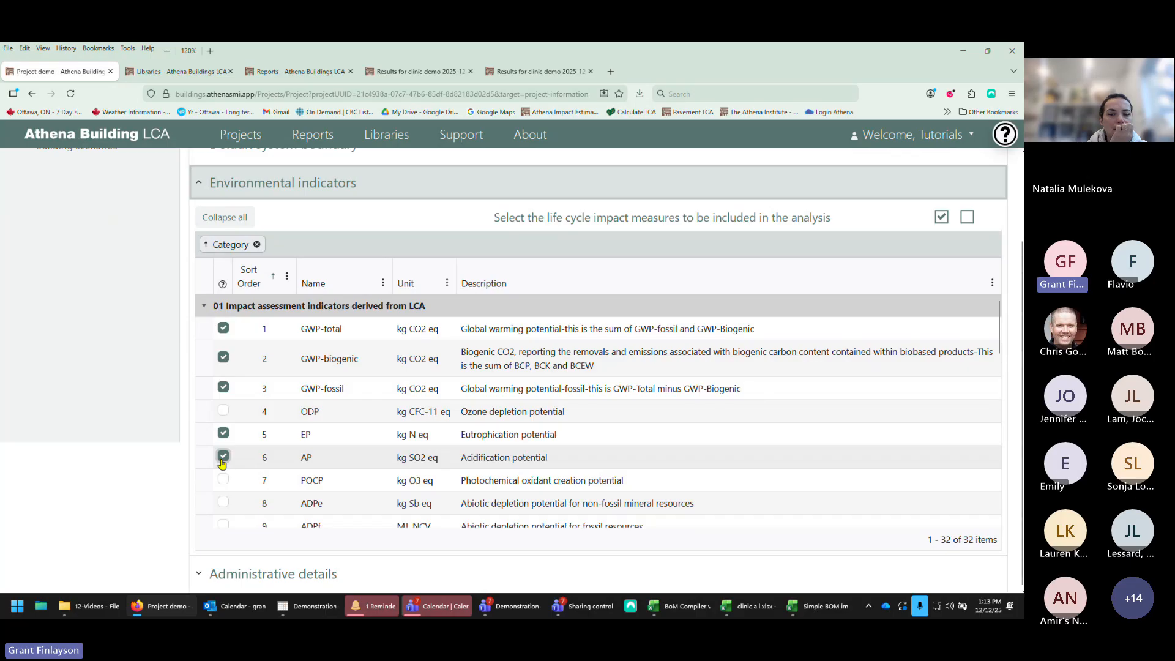
Step: Scroll through the remaining indicators and reselect all environmental indicators
scroll(288, 443, down, 2)
scroll(296, 450, down, 3)
scroll(296, 450, up, 2)
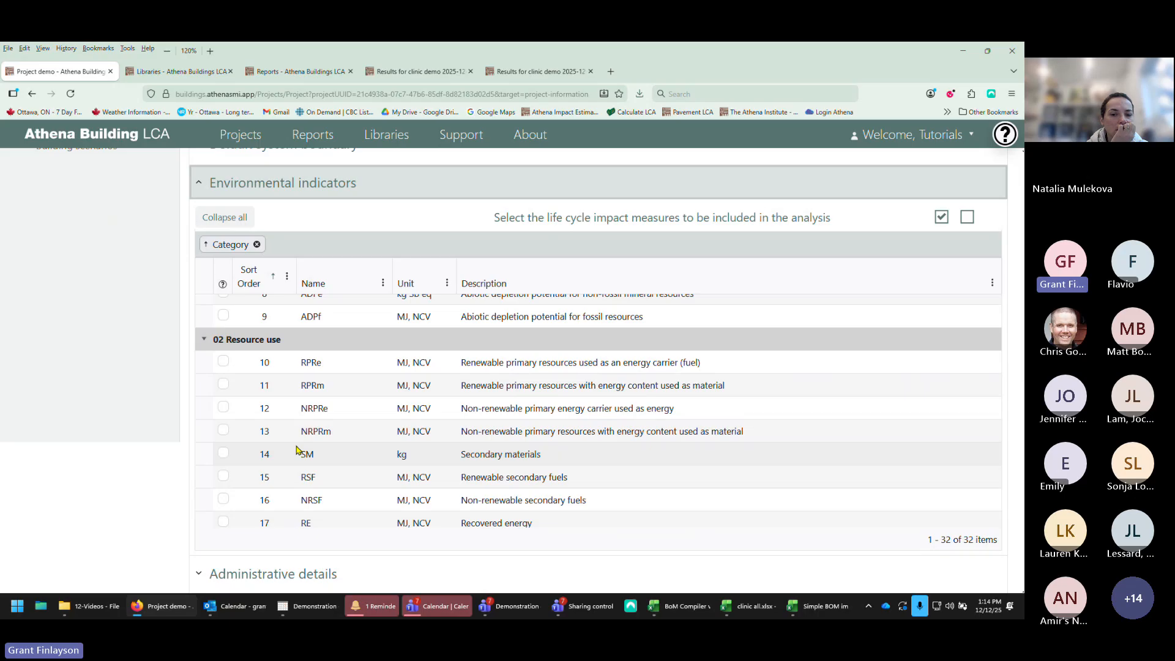
scroll(296, 450, down, 5)
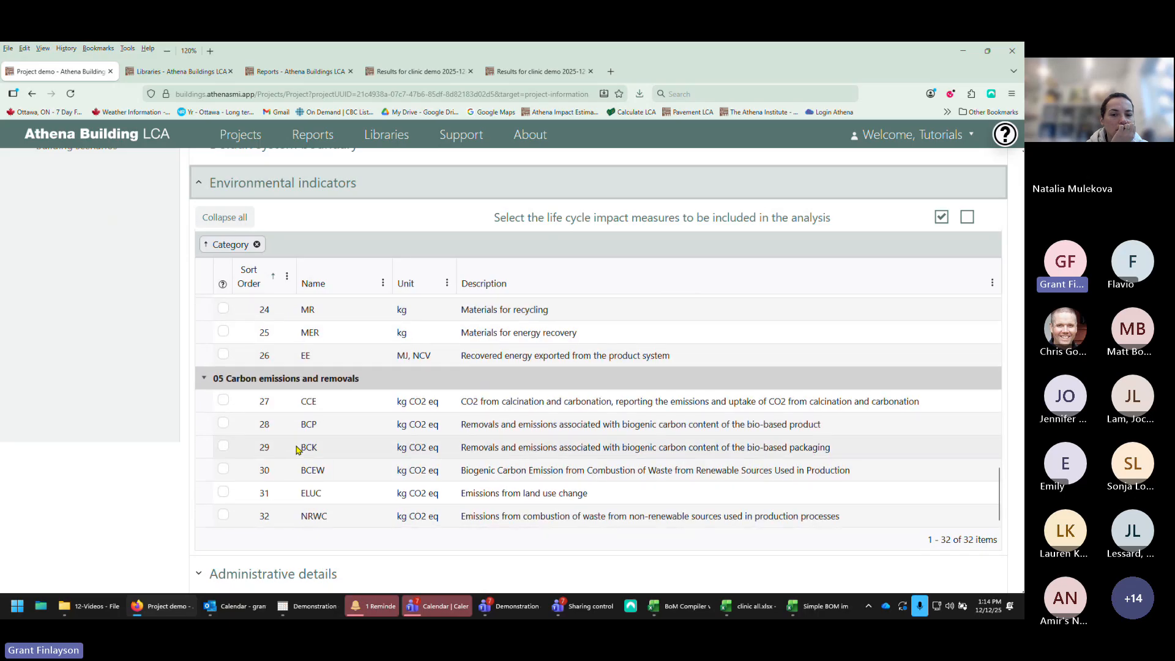
scroll(296, 449, up, 7)
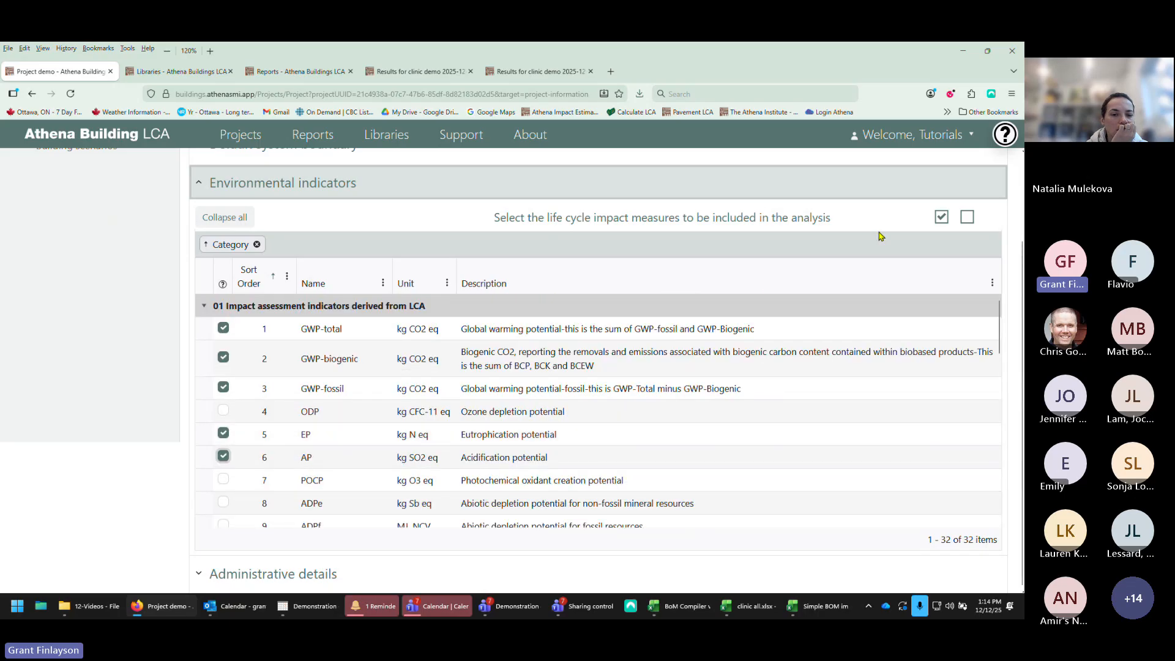
click(940, 218)
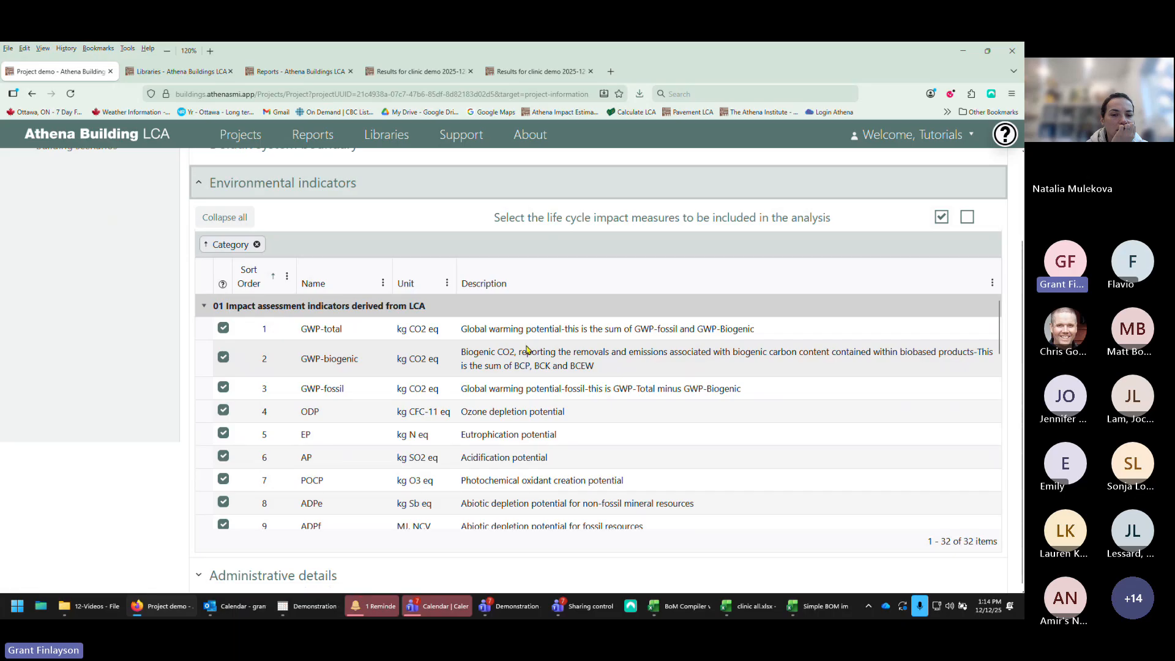
Step: Collapse the environmental indicators and review the administrative details' assessors, commissioners and verifiers tables, collapsing that section
scroll(314, 389, up, 3)
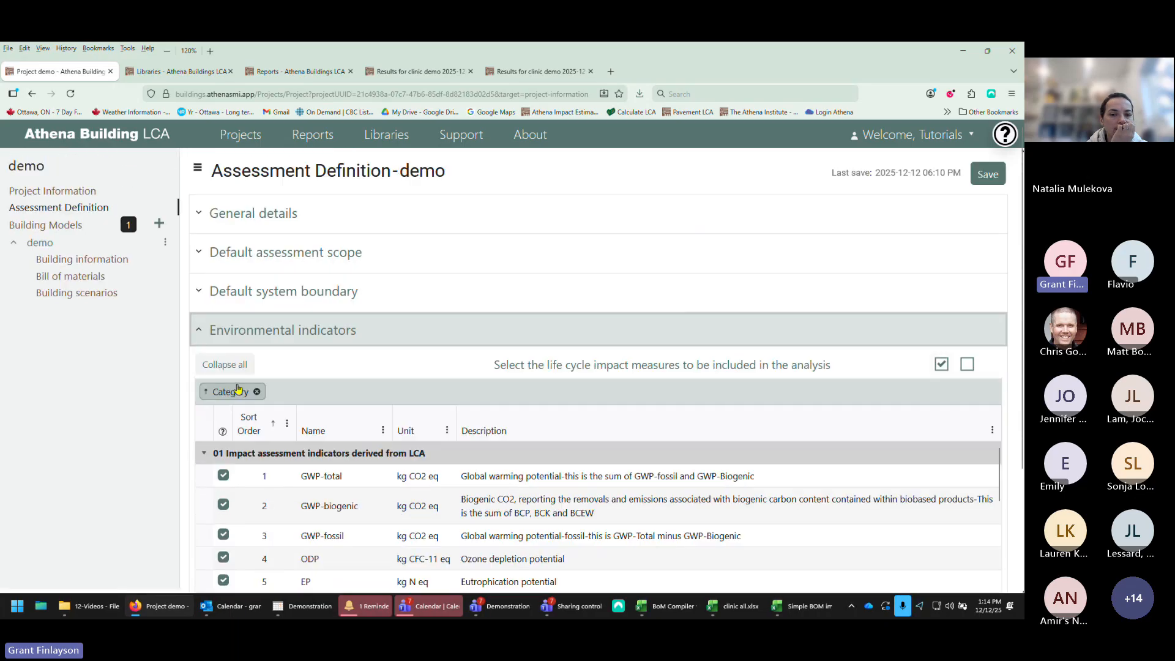
click(198, 332)
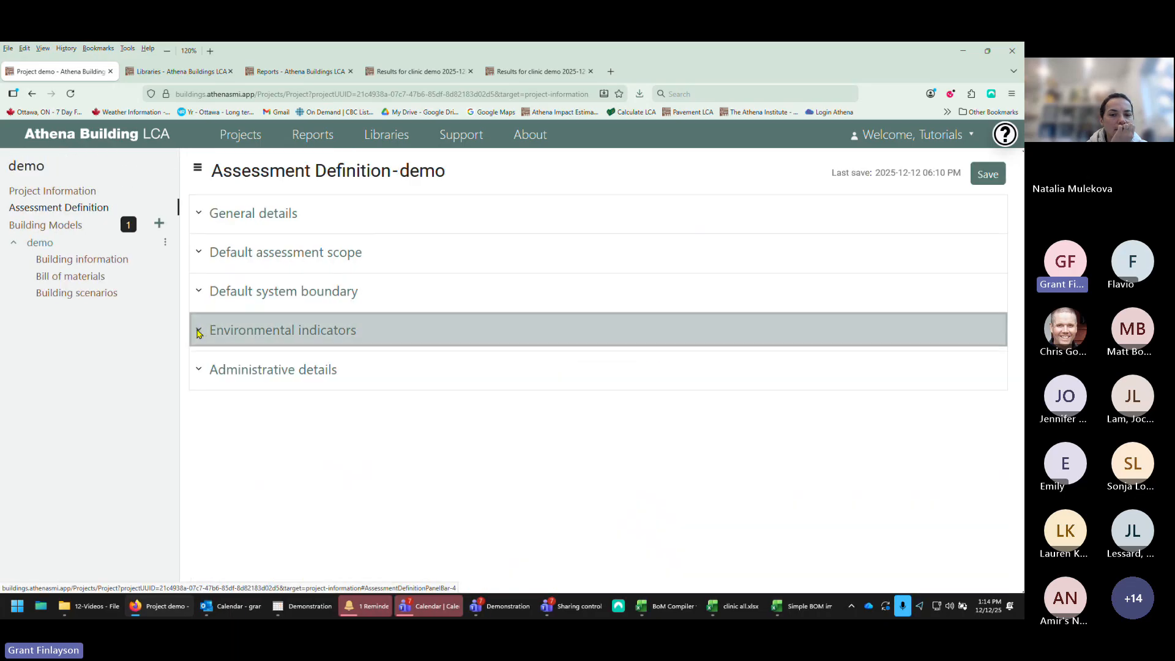
click(201, 370)
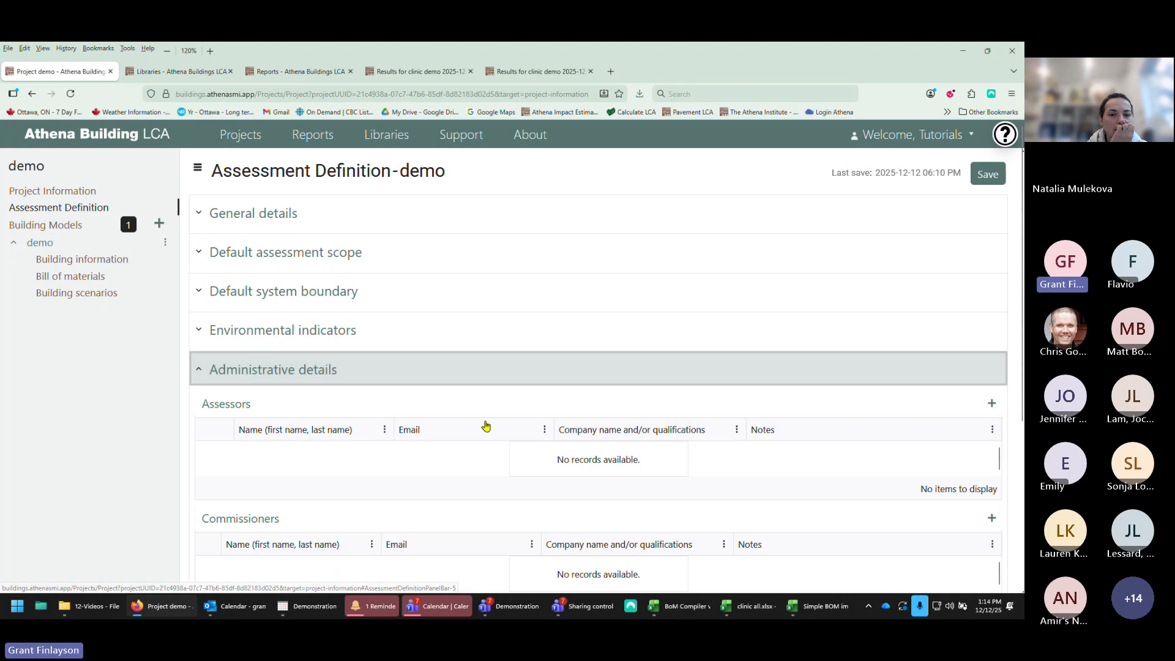
scroll(506, 428, down, 3)
scroll(505, 427, down, 1)
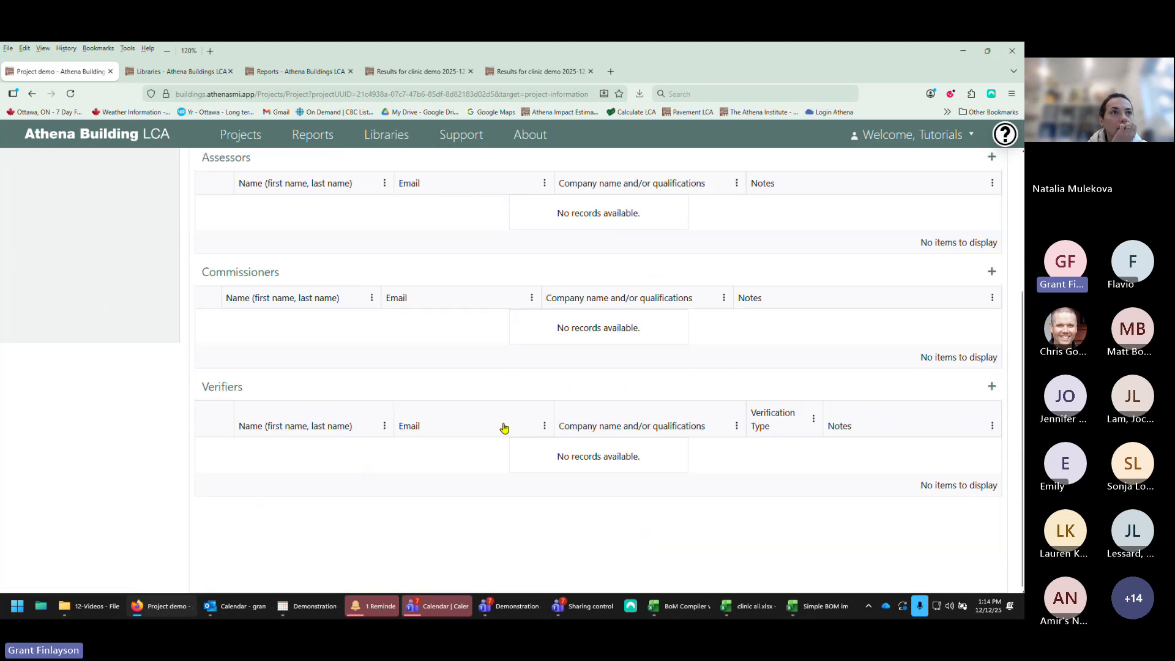
scroll(504, 428, up, 4)
click(198, 369)
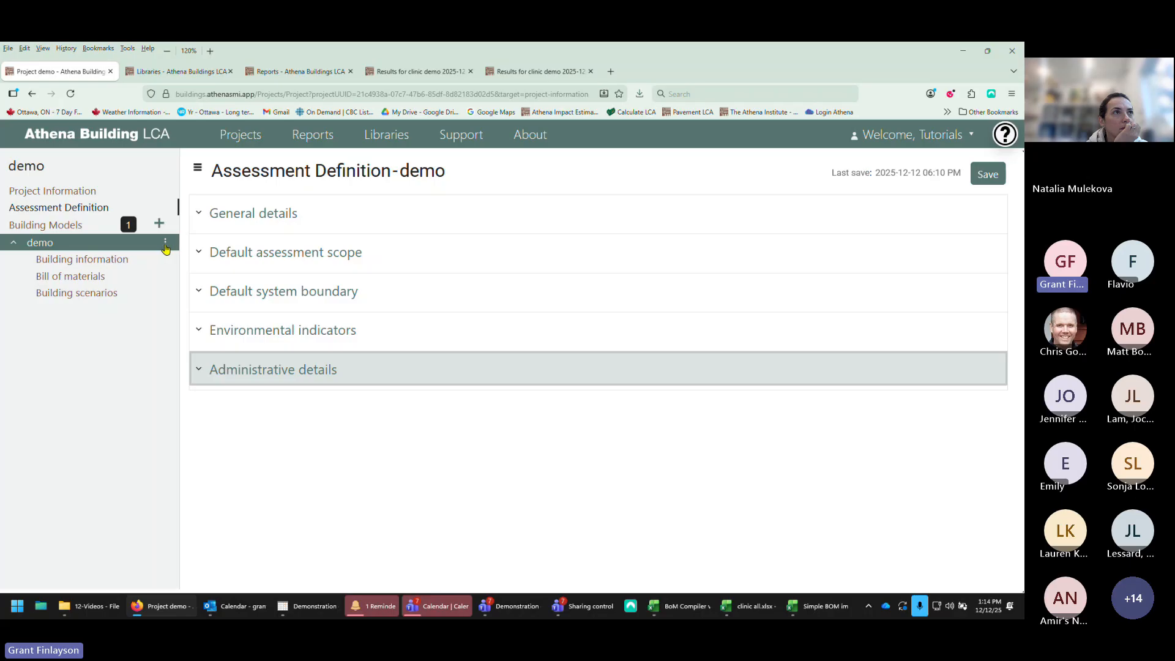
Step: View the demo building's options menu, then collapse and re-expand the building's sub-pages
click(166, 244)
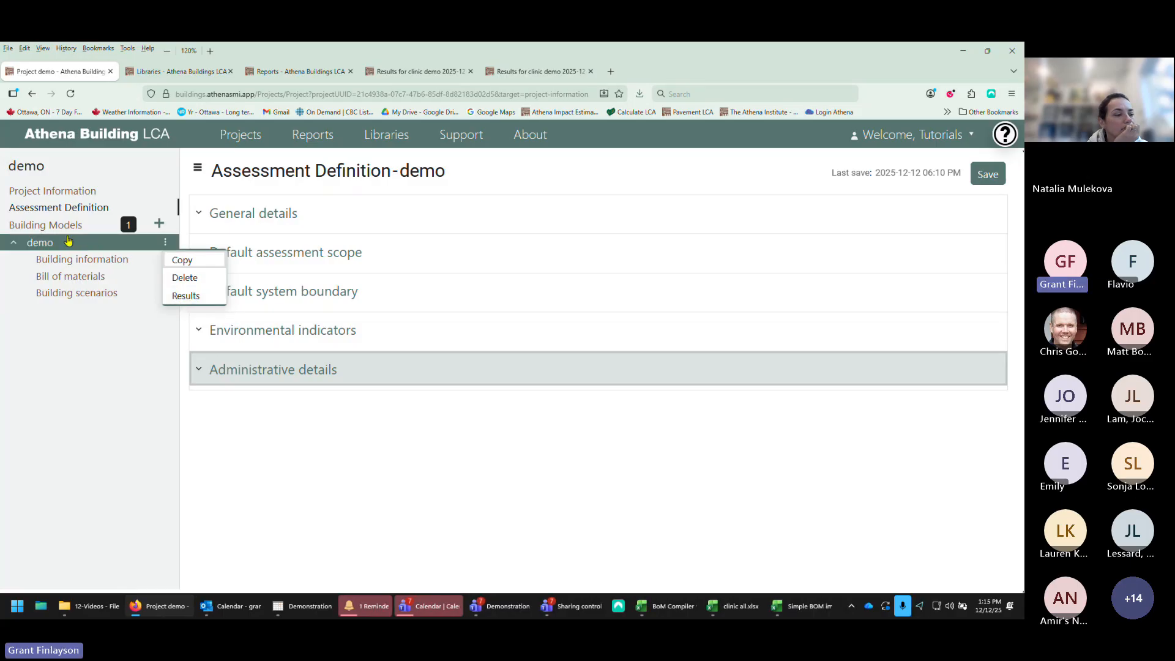
click(48, 244)
click(13, 243)
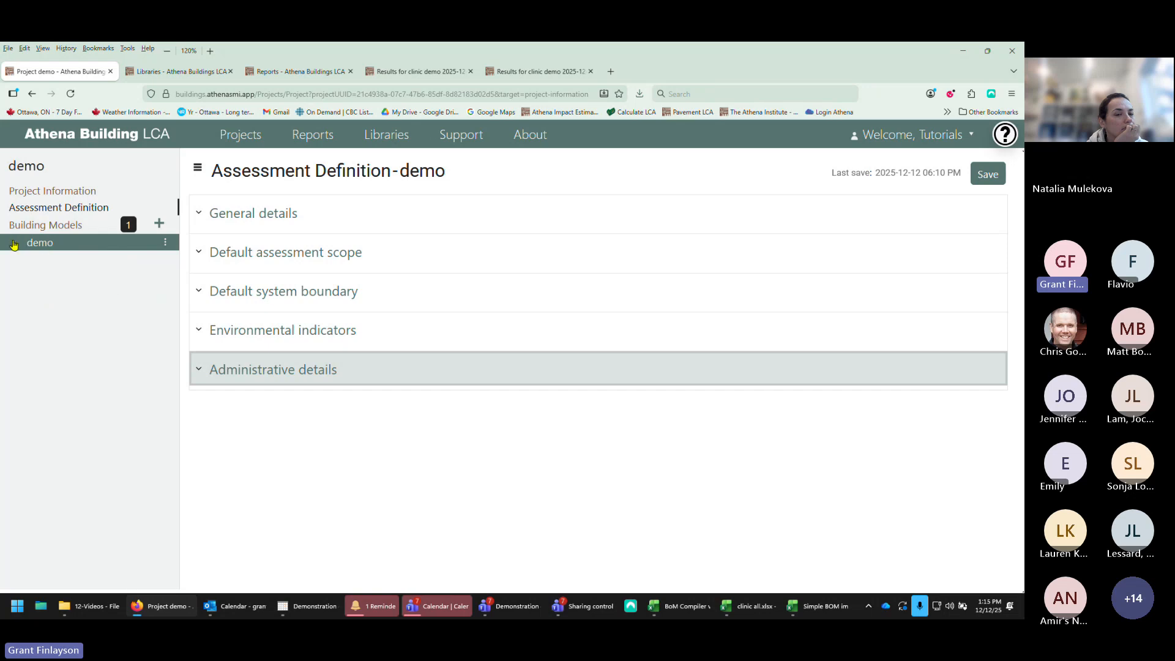
click(13, 243)
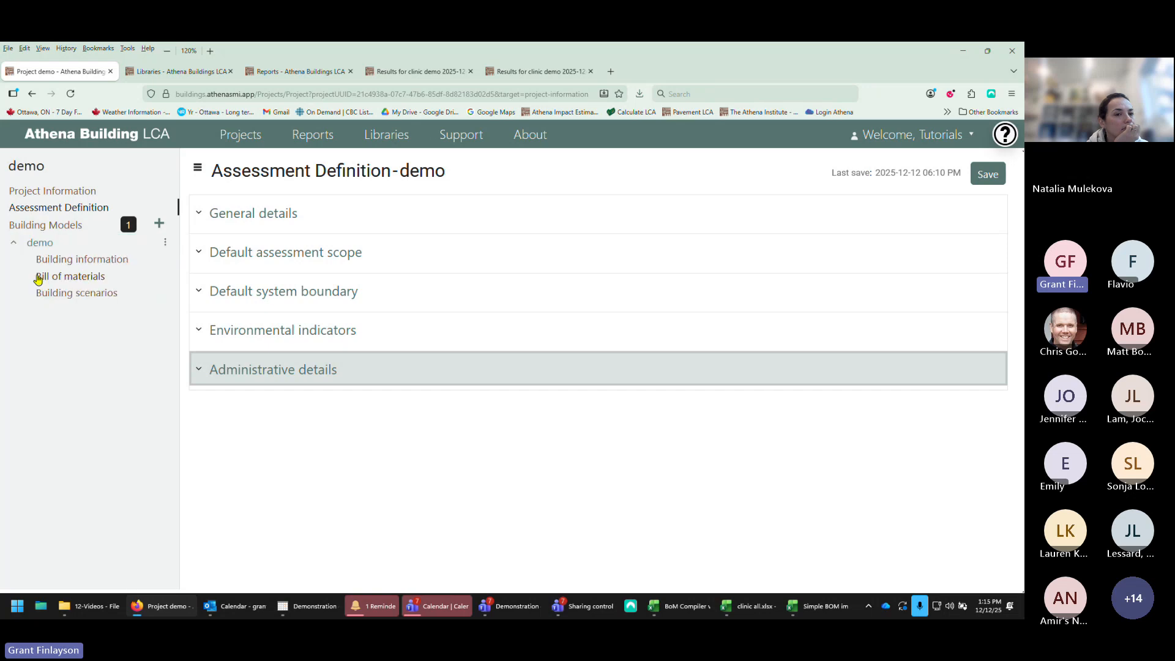
Step: Open the demo building's building information, building scenarios and bill of materials pages
click(71, 266)
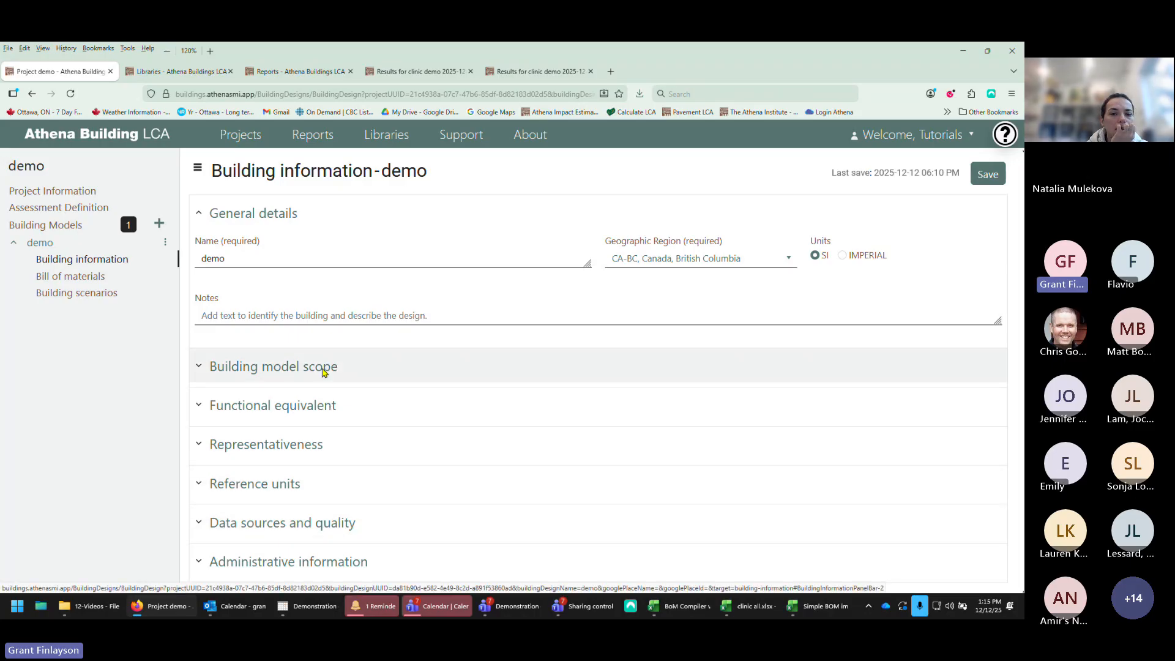
click(70, 295)
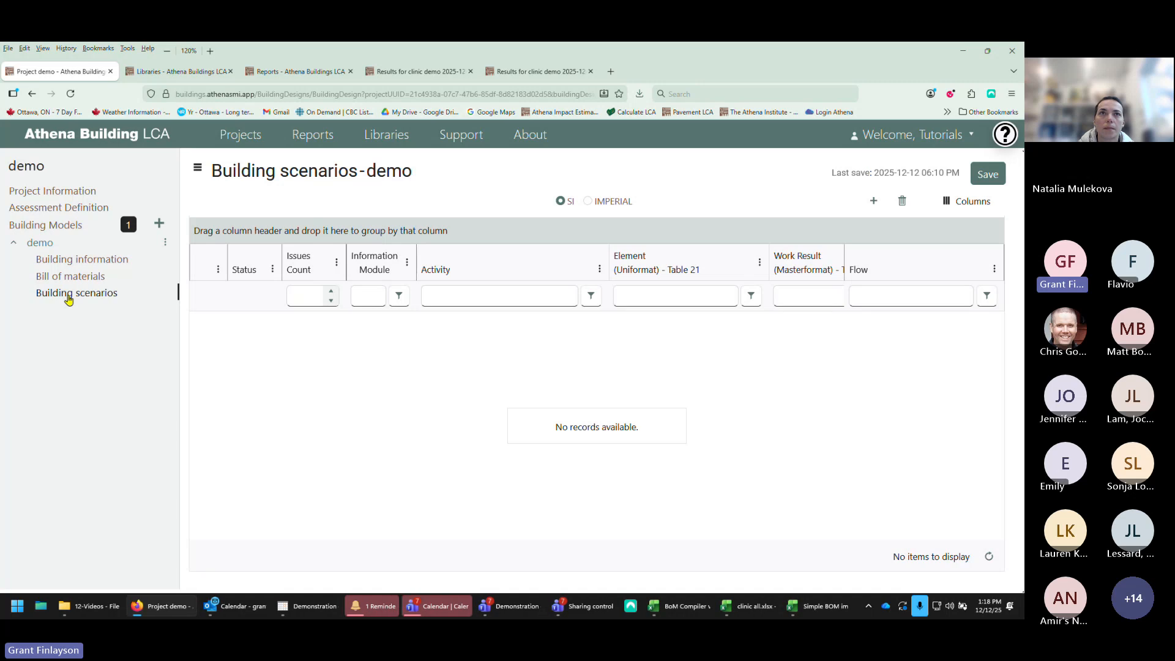
click(84, 277)
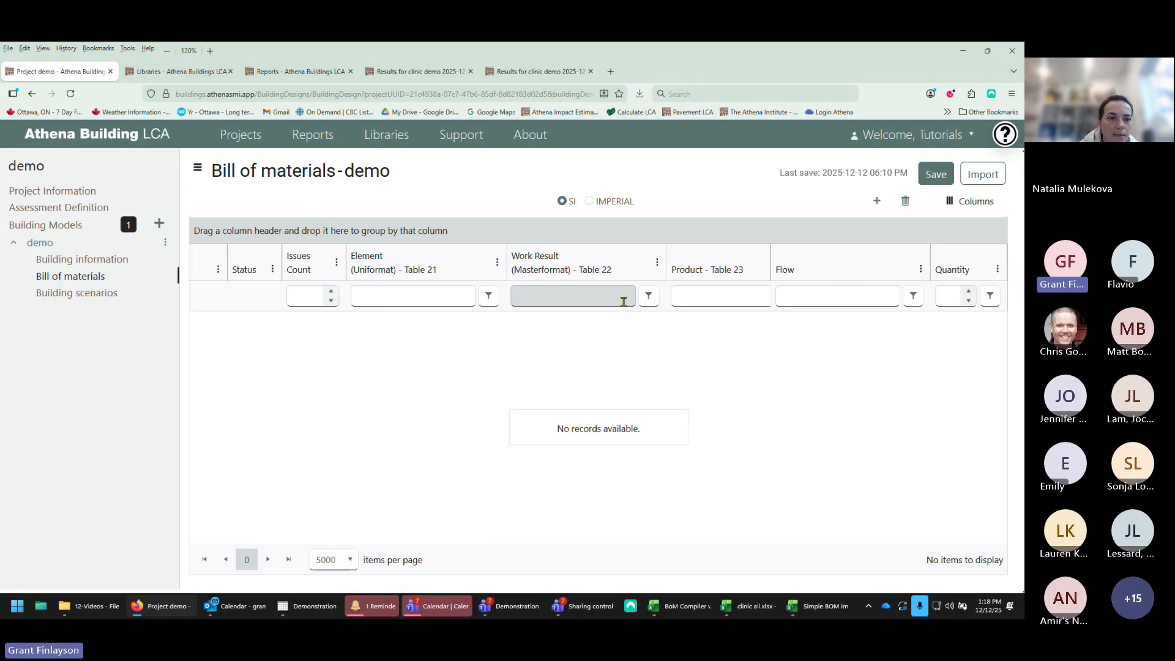
Step: Open the Flow column's options in the bill of materials and toggle sorting by the Flow column
click(921, 269)
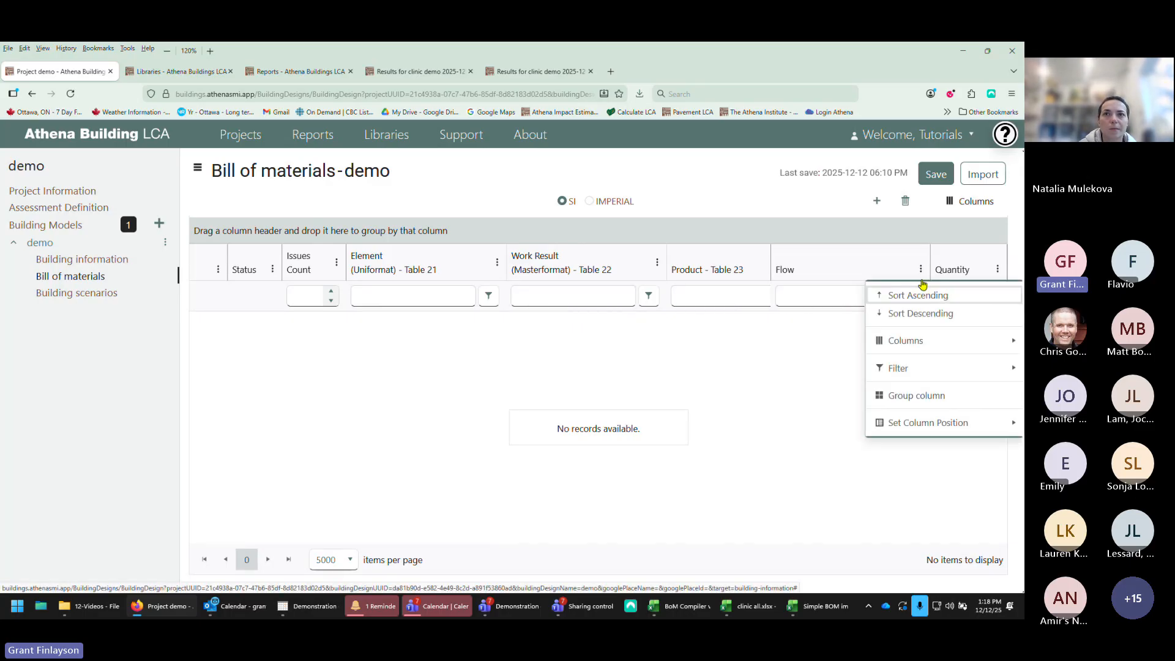
mouse_move(898, 374)
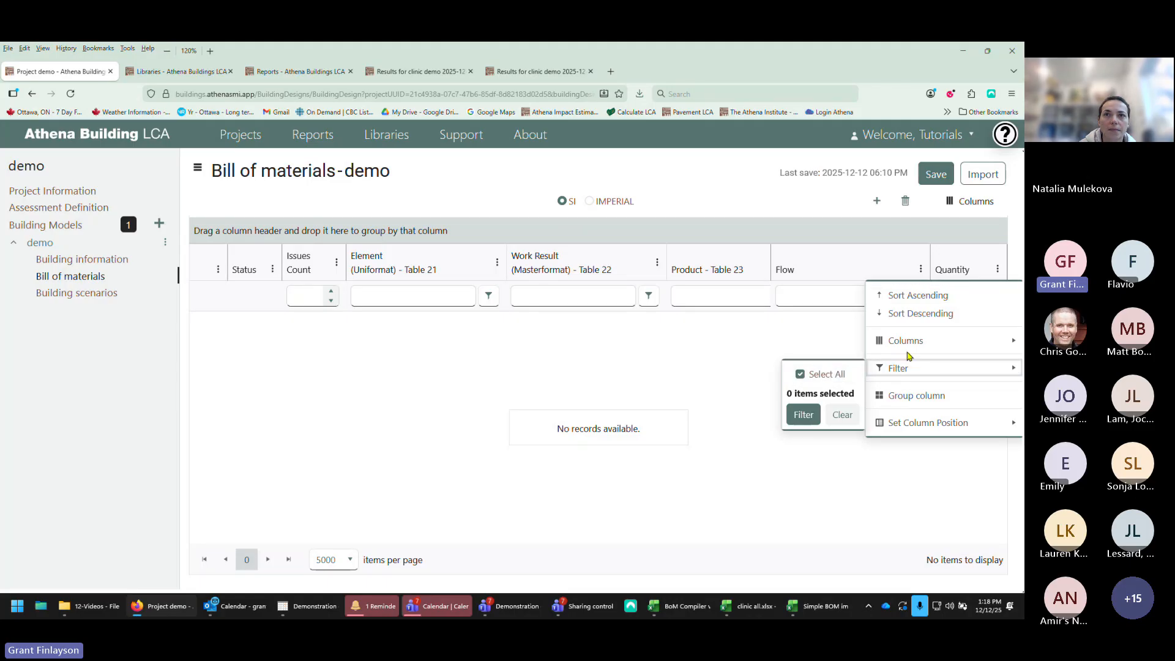
click(853, 270)
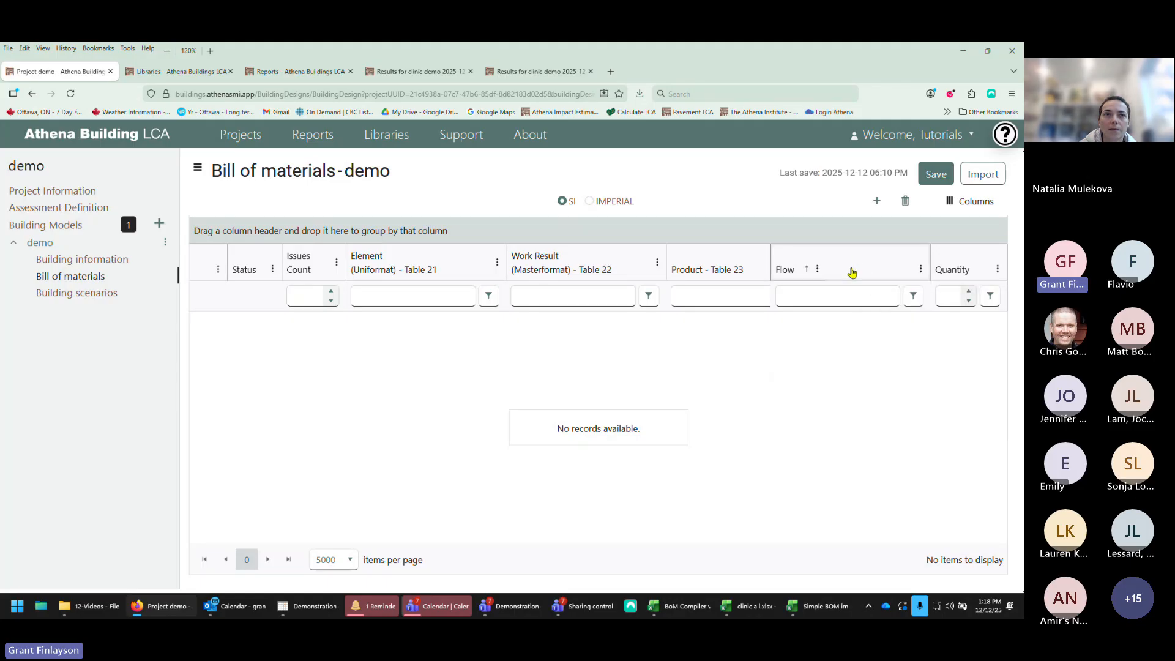
click(808, 275)
Step: Cycle the Flow column's sorting through its directions back to unsorted
click(808, 269)
click(839, 268)
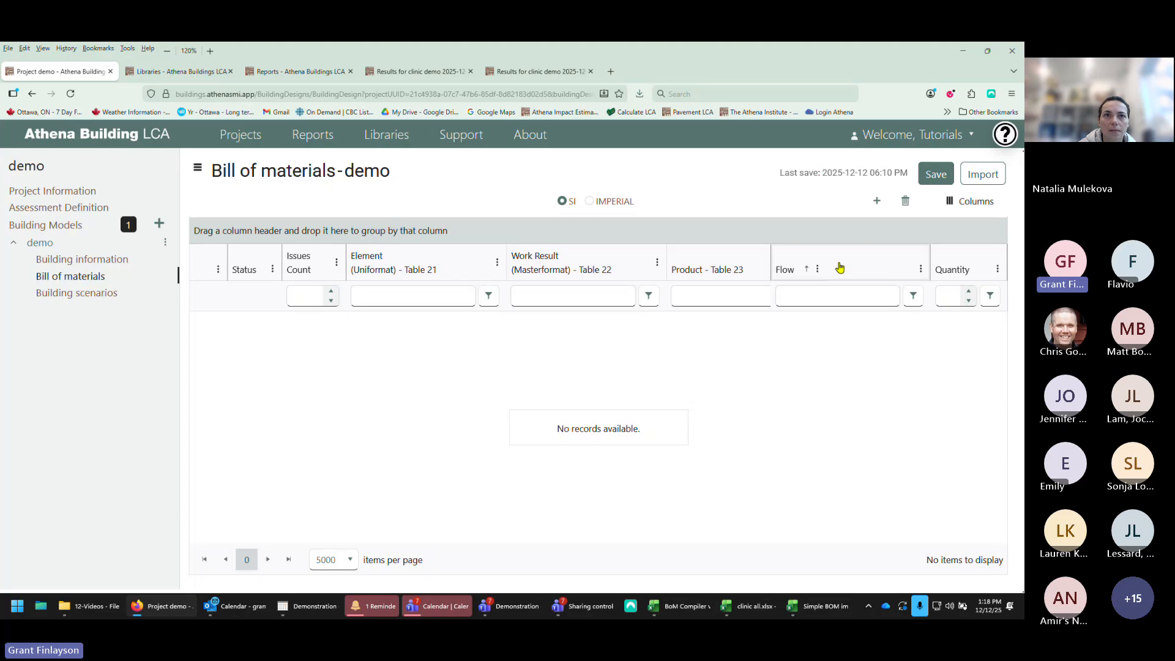
click(808, 270)
click(847, 266)
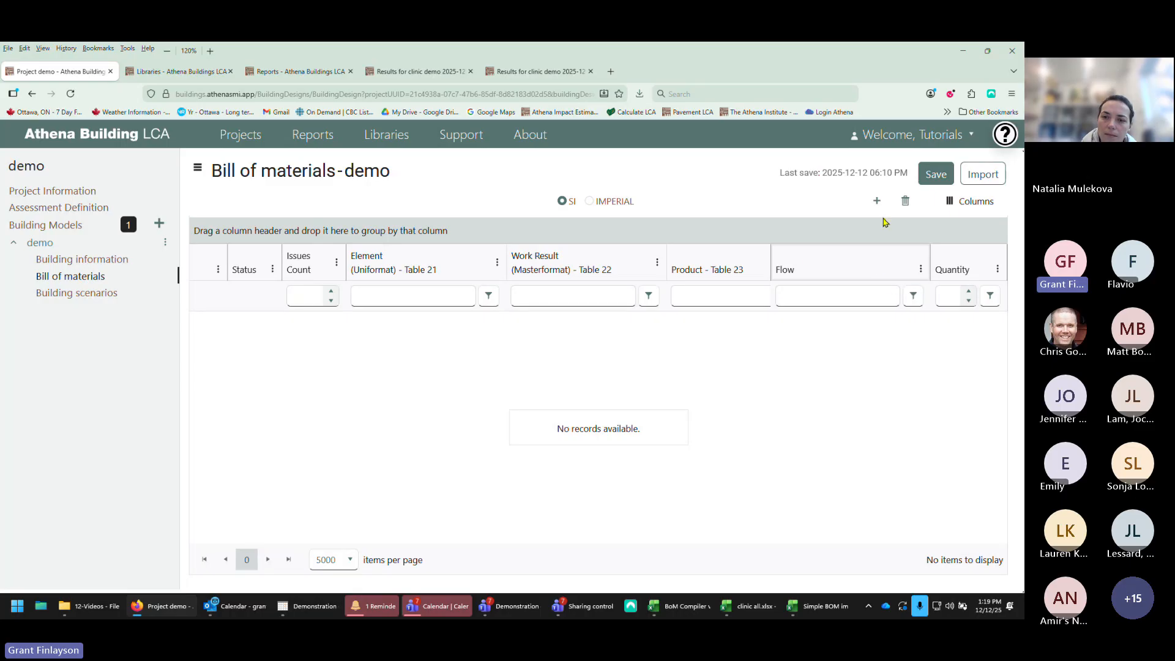
Step: Open the column chooser and browse the list of available bill of materials columns without changing it
click(951, 205)
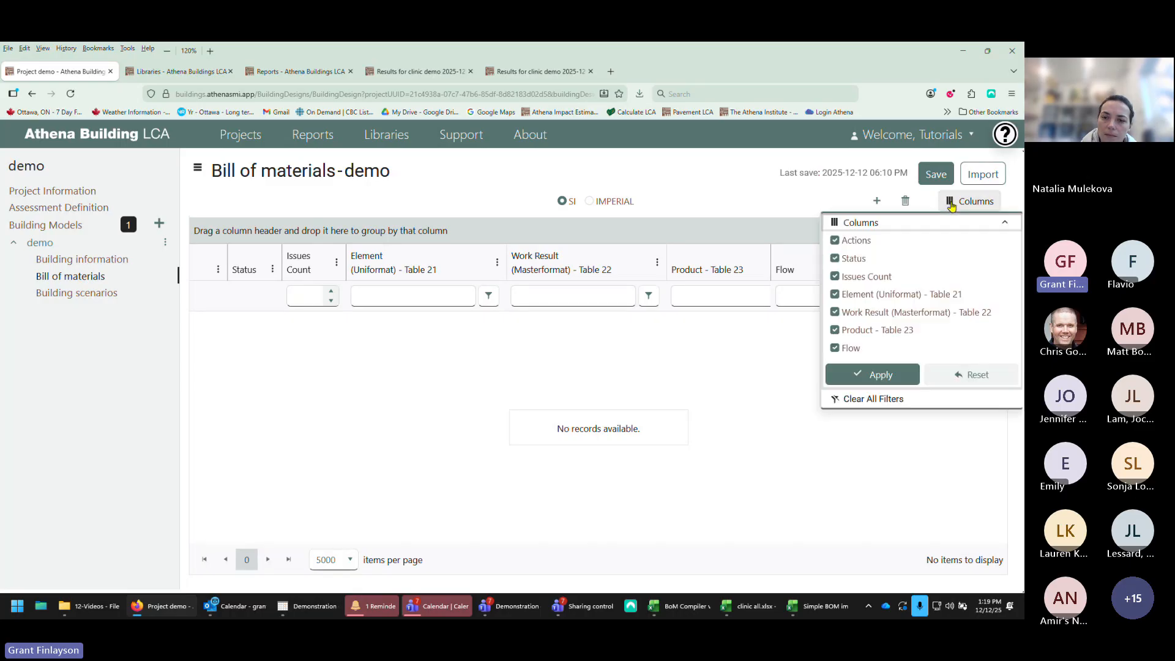
scroll(866, 340, down, 5)
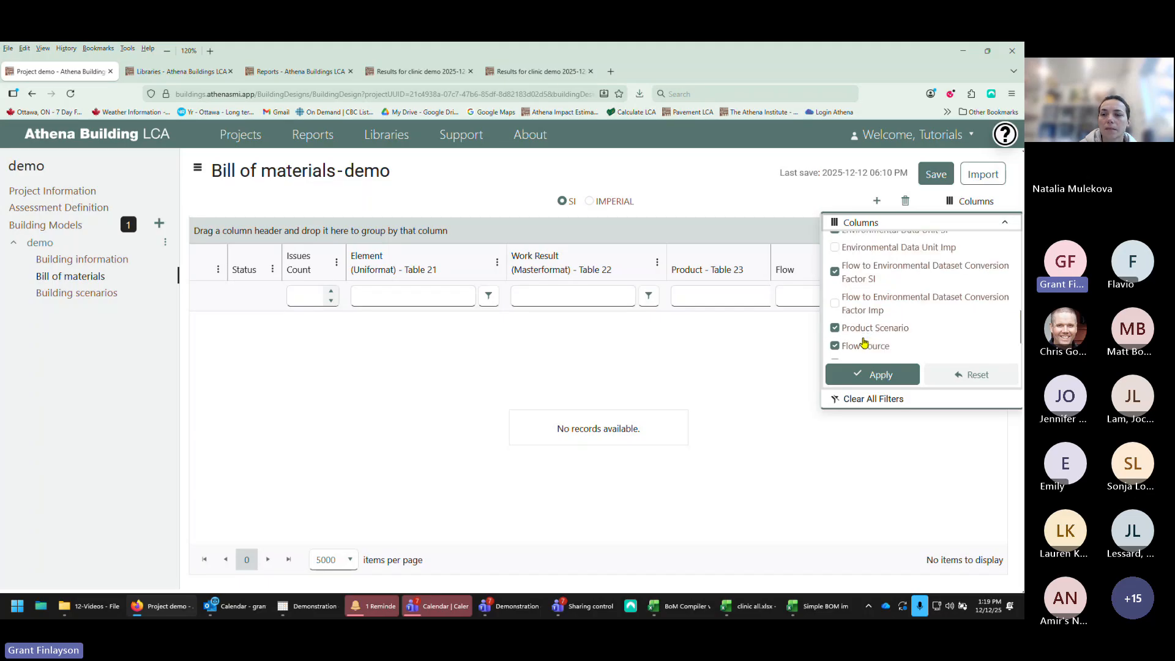
scroll(865, 339, up, 5)
scroll(866, 340, down, 3)
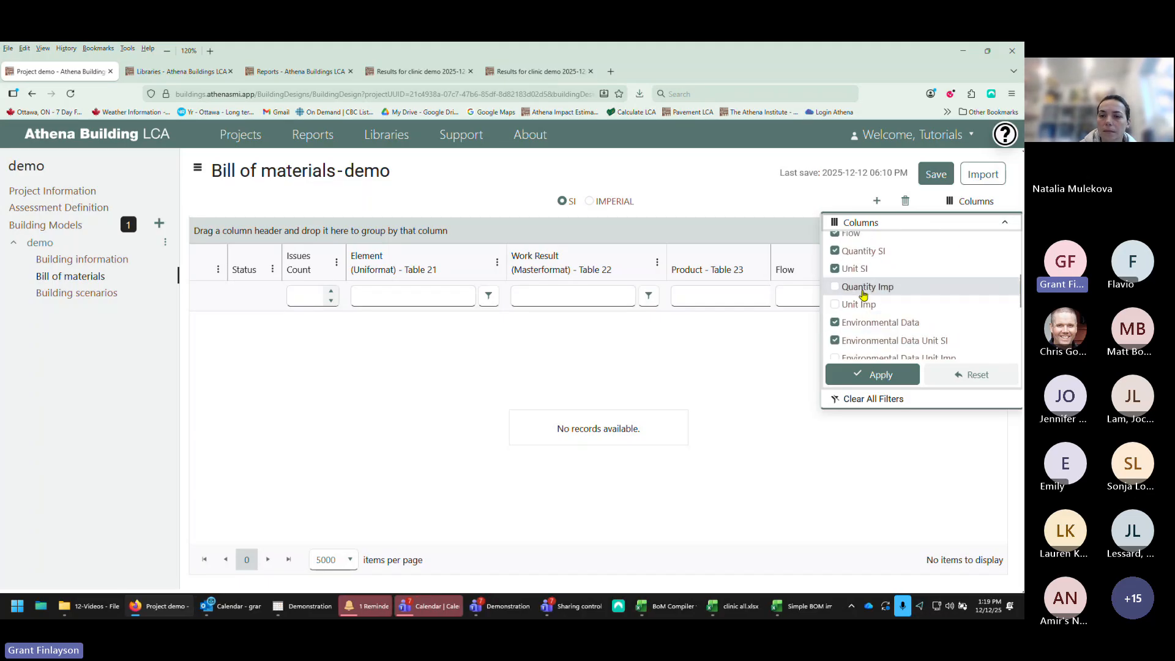
scroll(861, 315, down, 2)
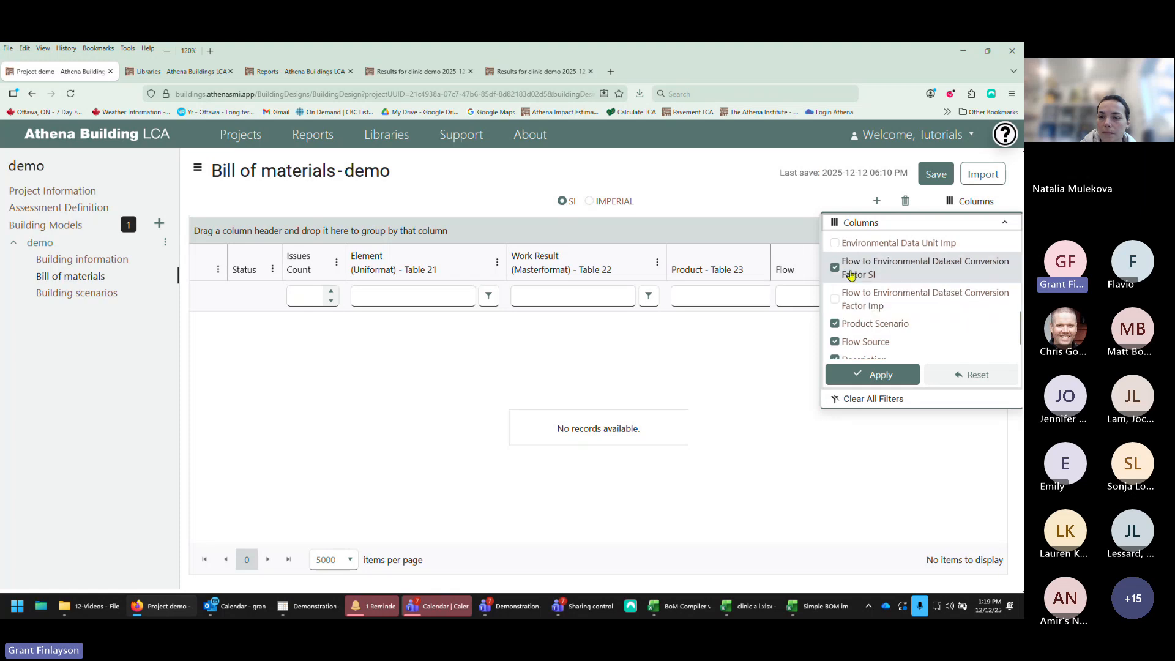
scroll(851, 275, up, 5)
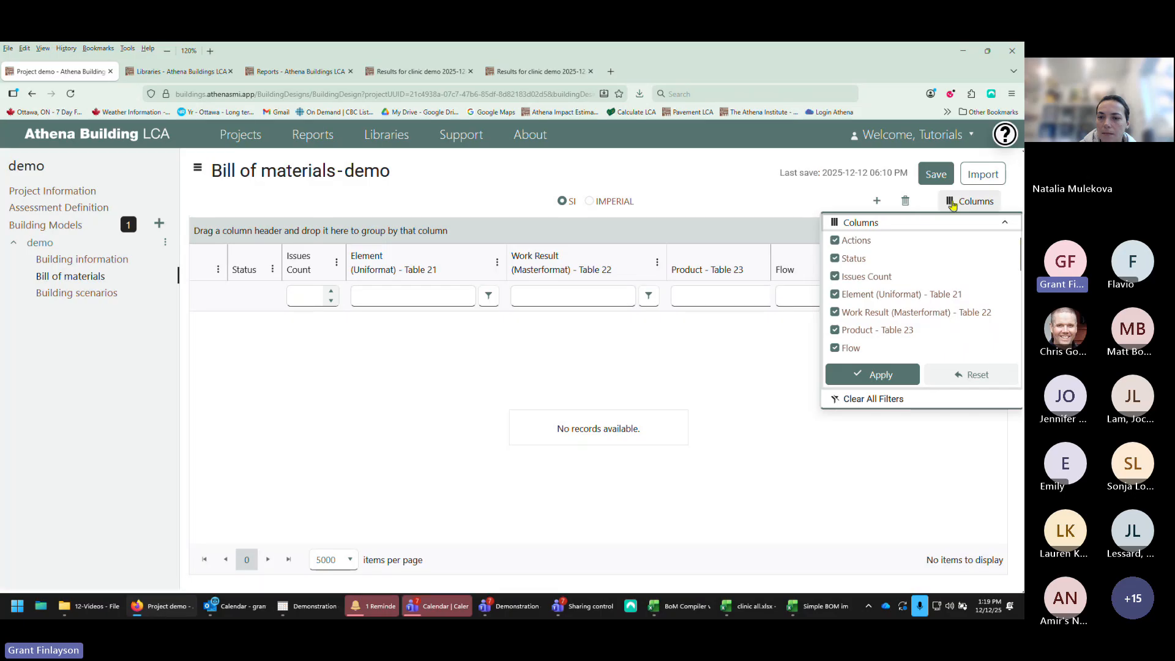
click(786, 204)
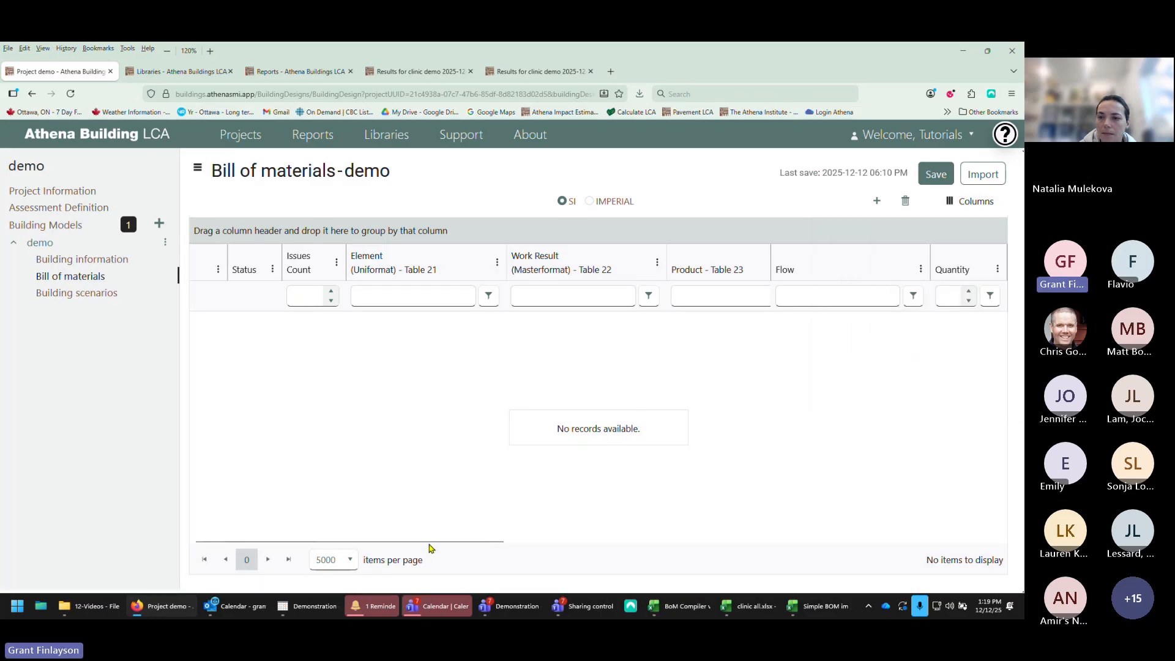
Step: Add a new item row to the bill of materials
drag(451, 540, 375, 521)
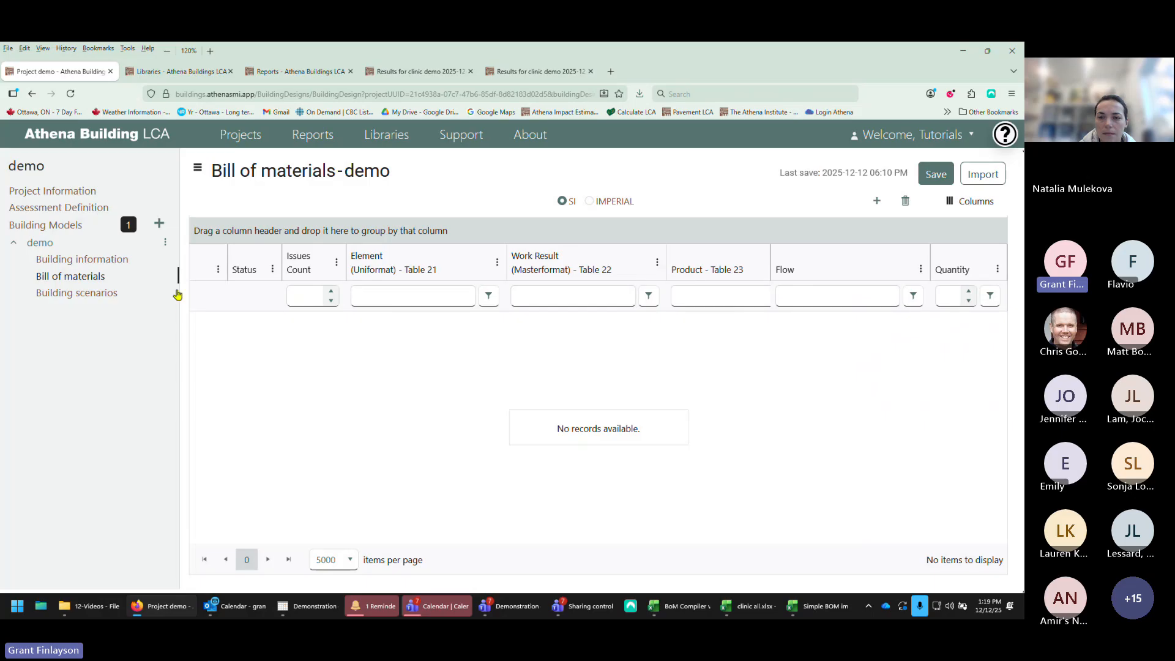
click(877, 201)
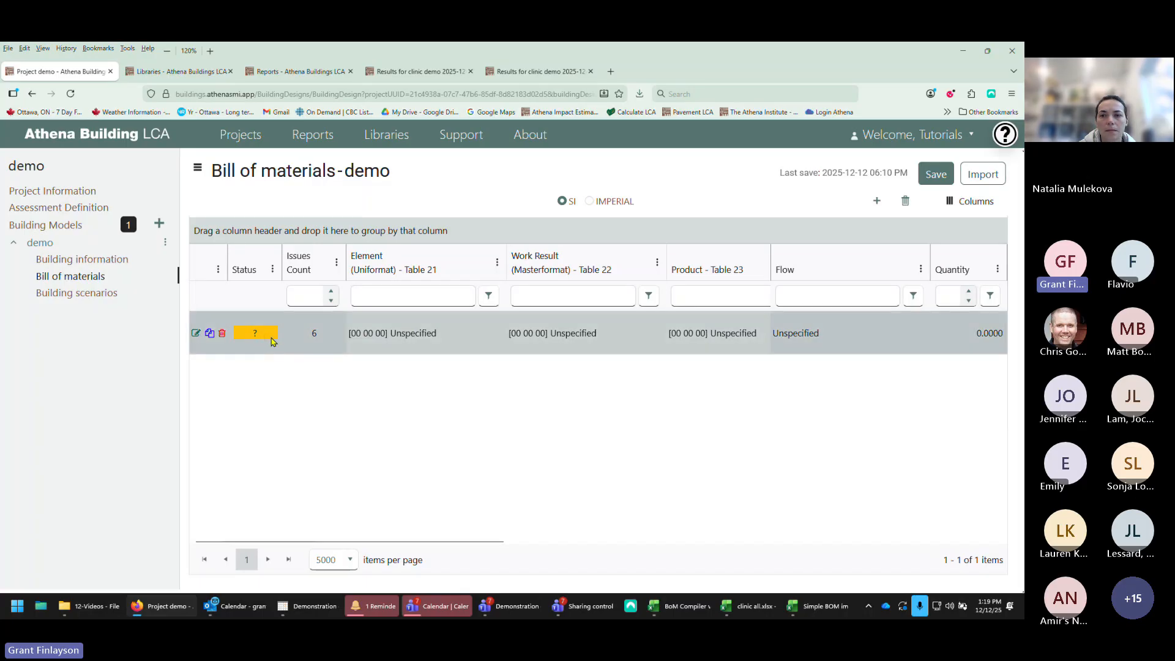
mouse_move(273, 341)
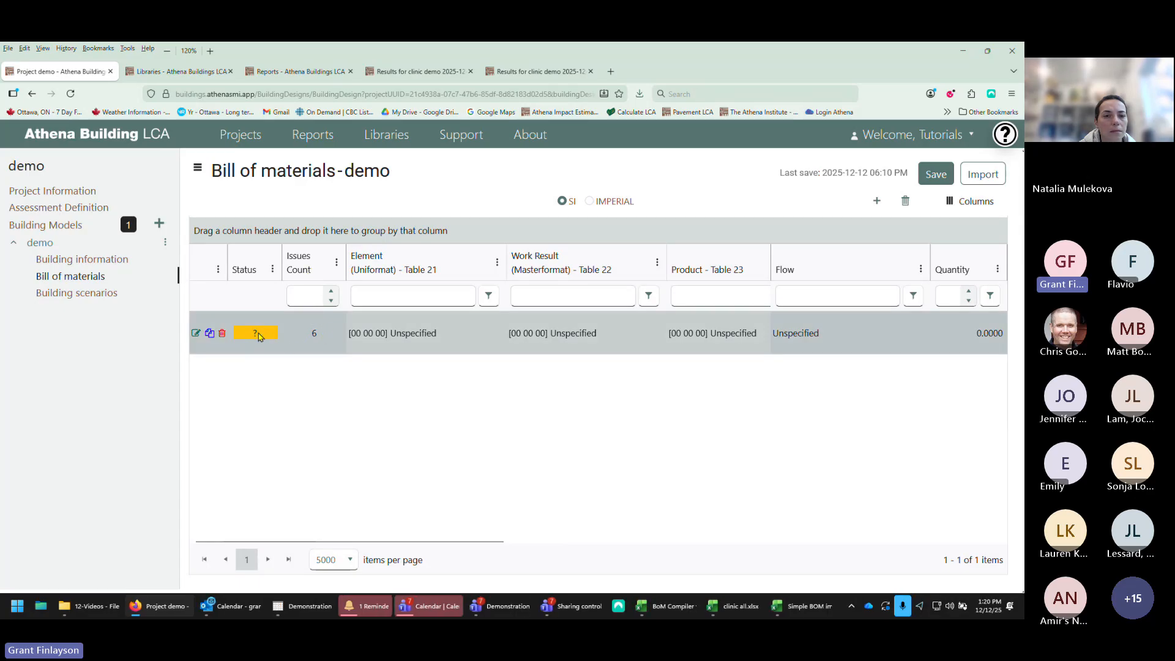
mouse_move(258, 335)
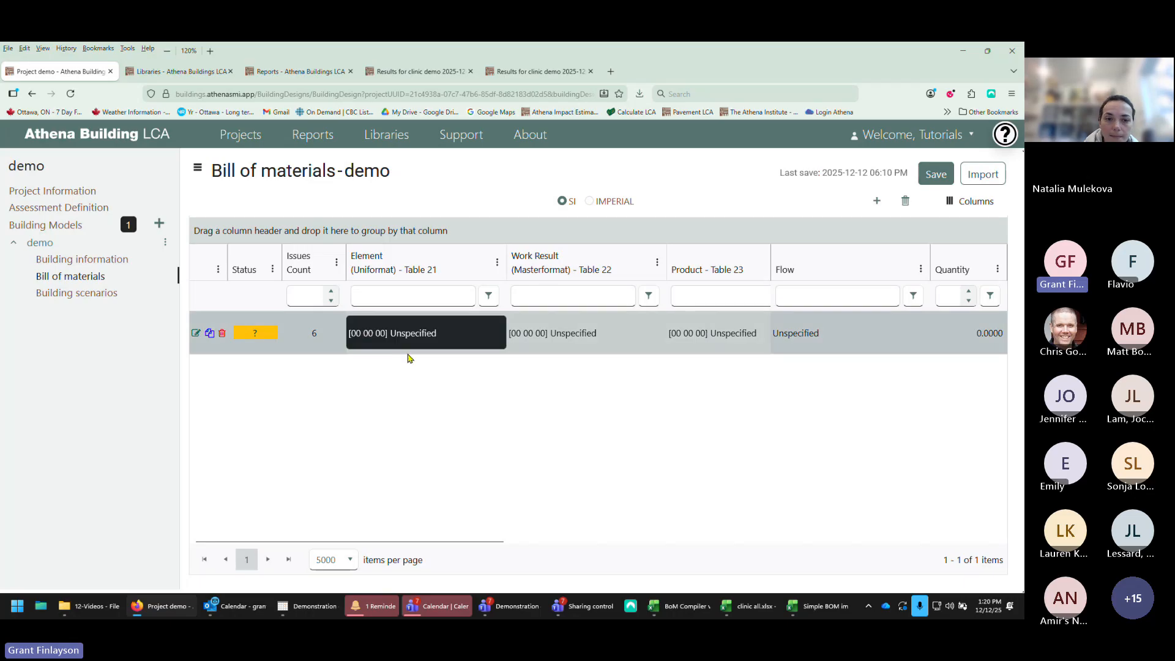
Step: Open the new bill of materials item for editing and enter the description abc
drag(369, 542, 236, 519)
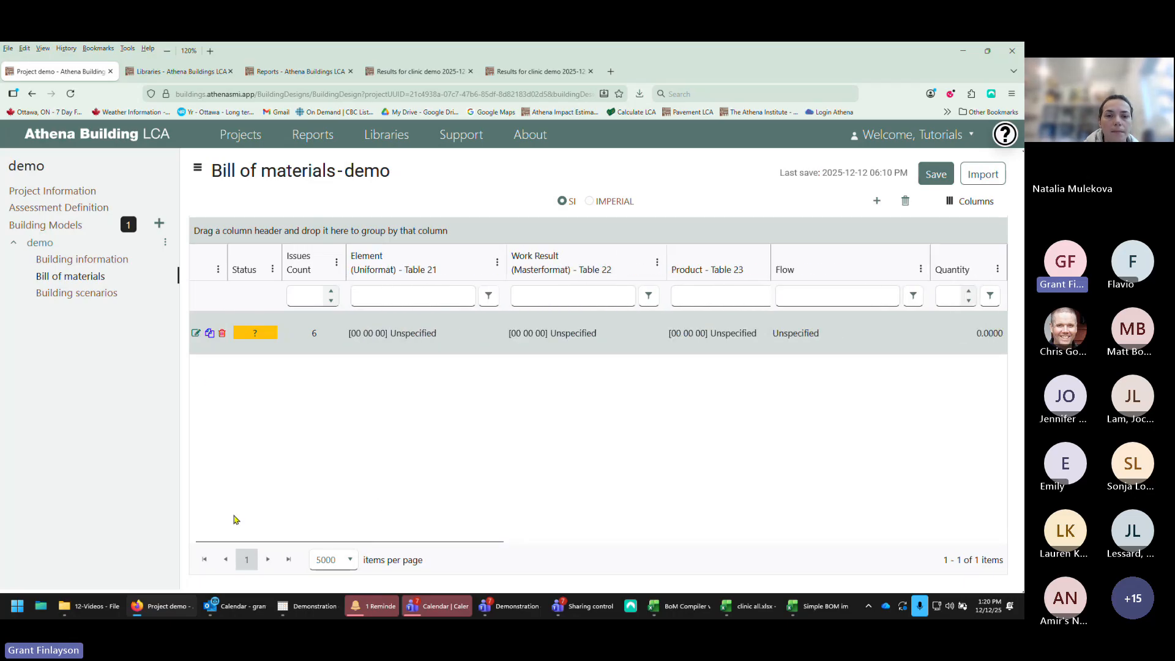
click(196, 335)
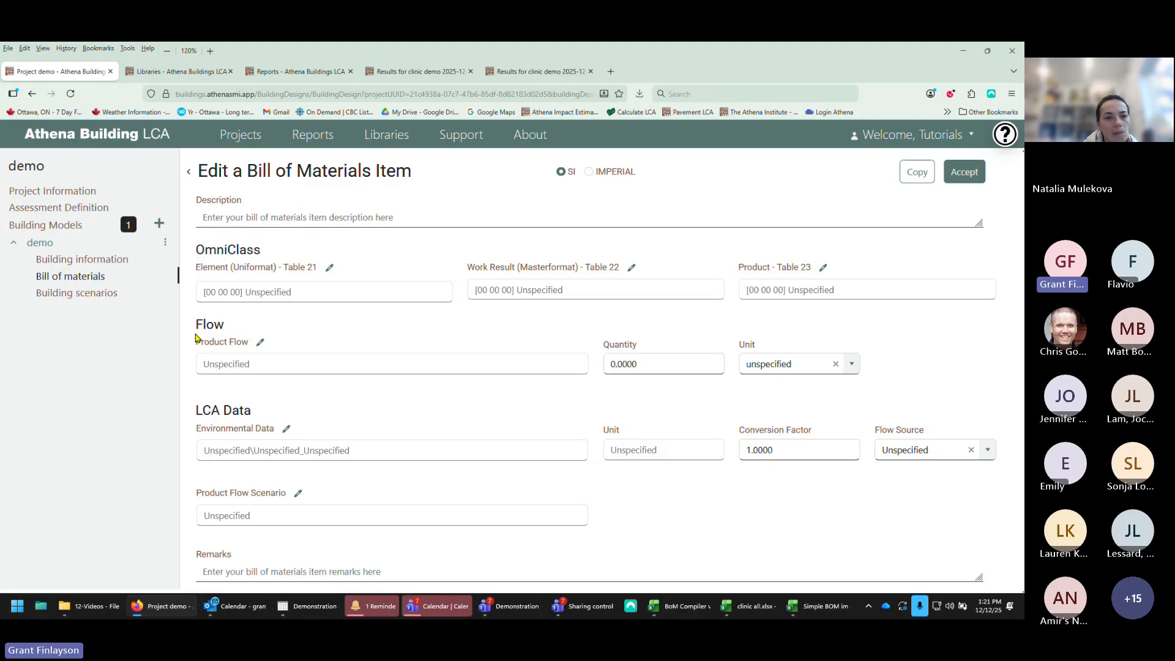
click(217, 213)
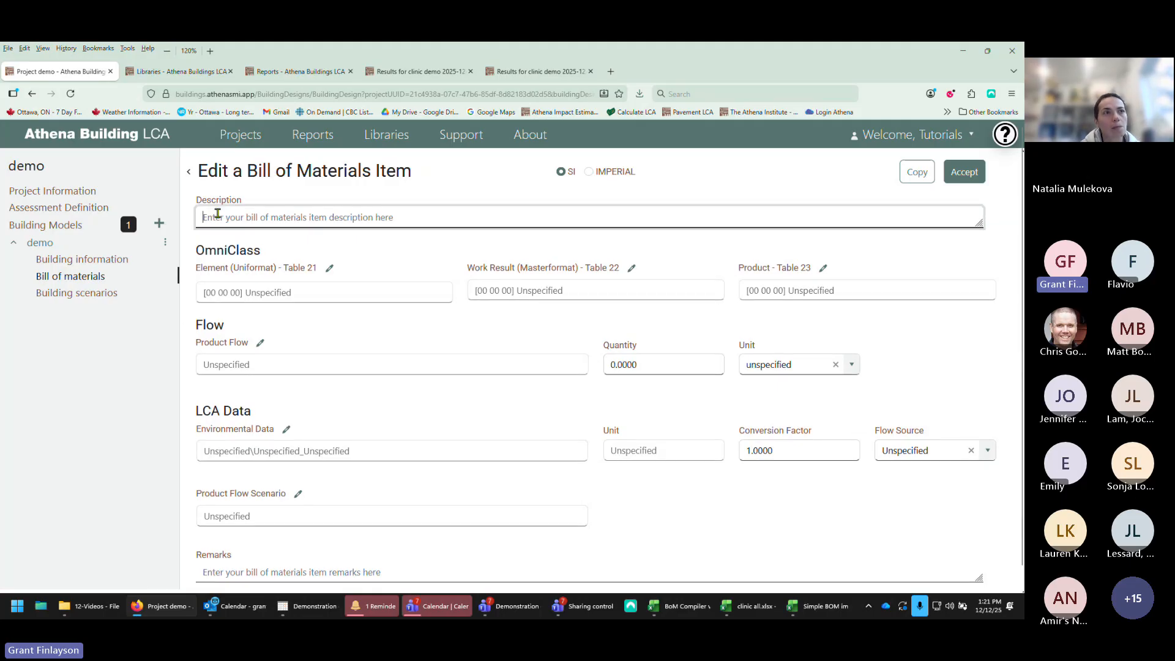
text(abc)
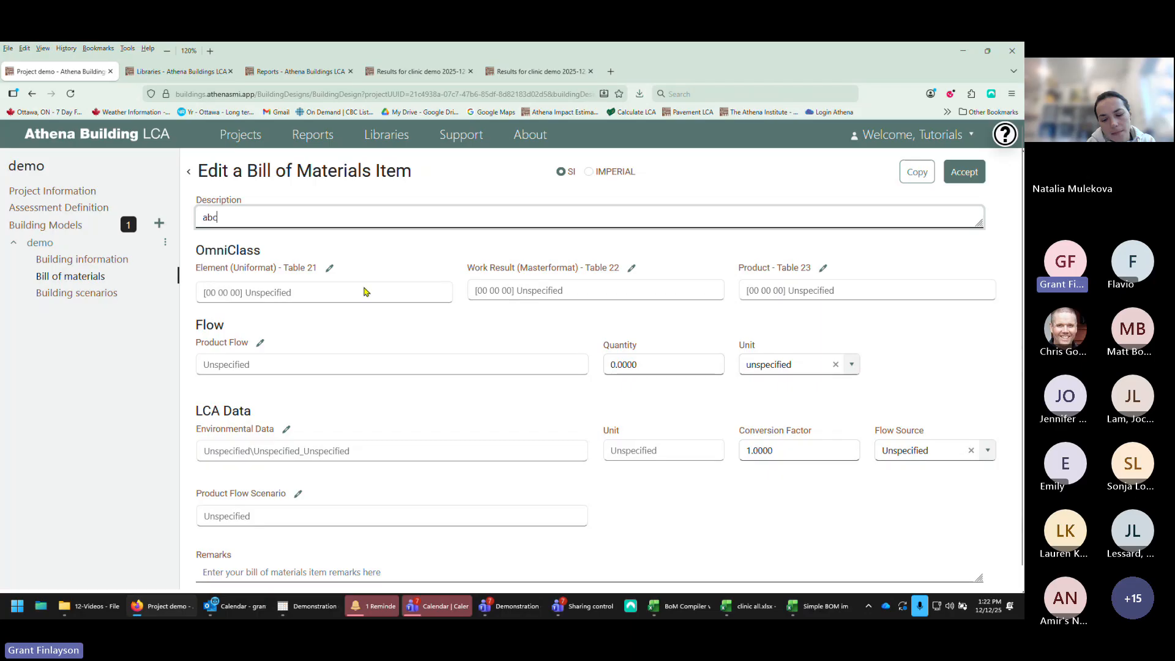
Step: Open the item's Uniformat element classification and choose Substructure at level 01 and Slabs-On-Grade at level 02
click(287, 297)
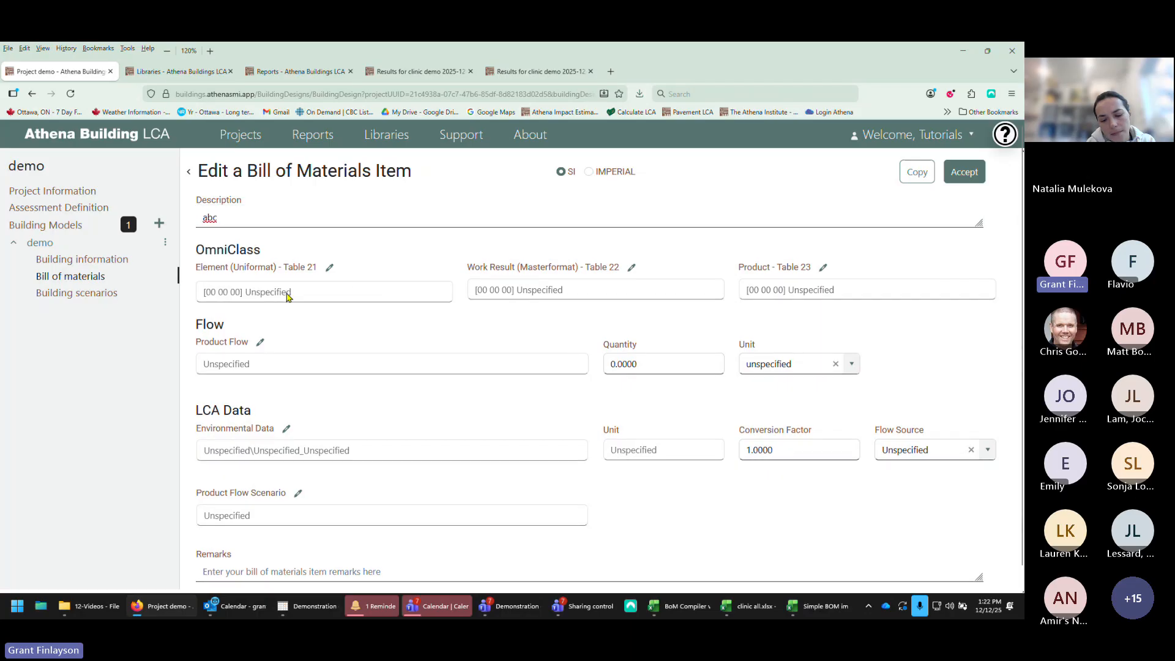
click(329, 271)
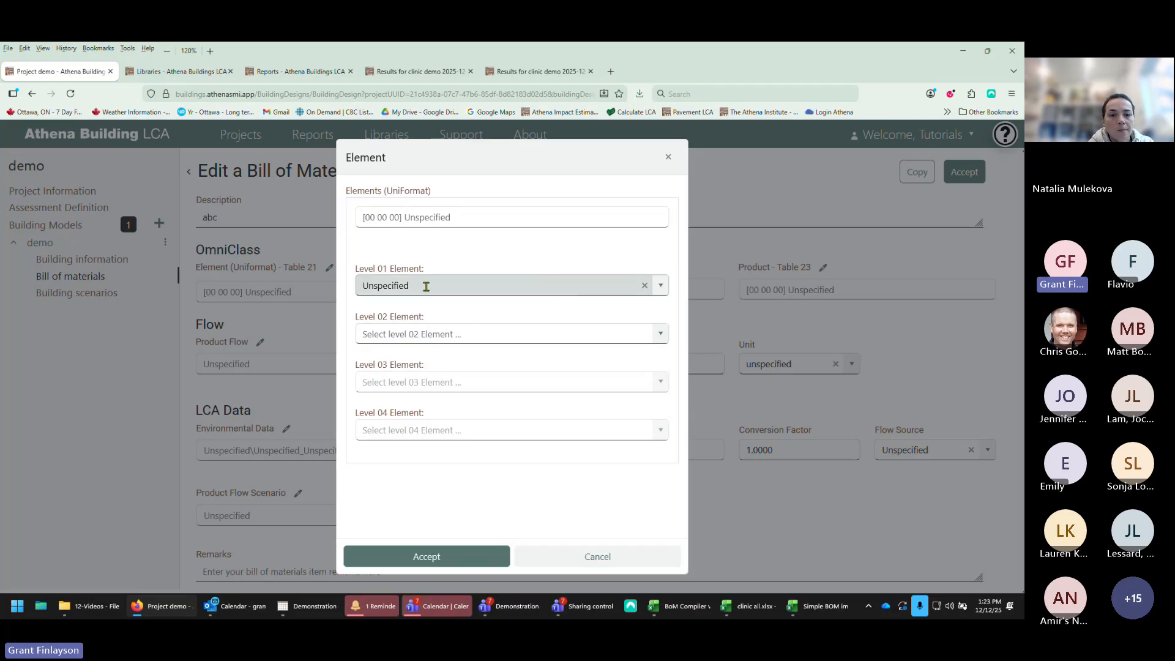
click(660, 288)
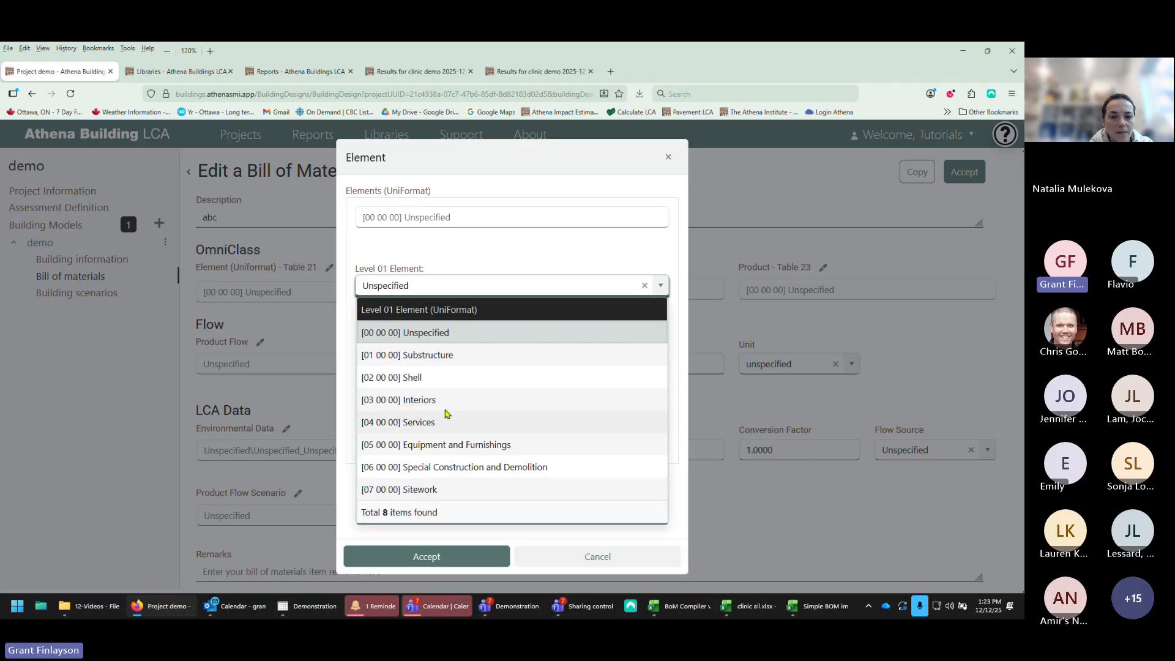
click(439, 356)
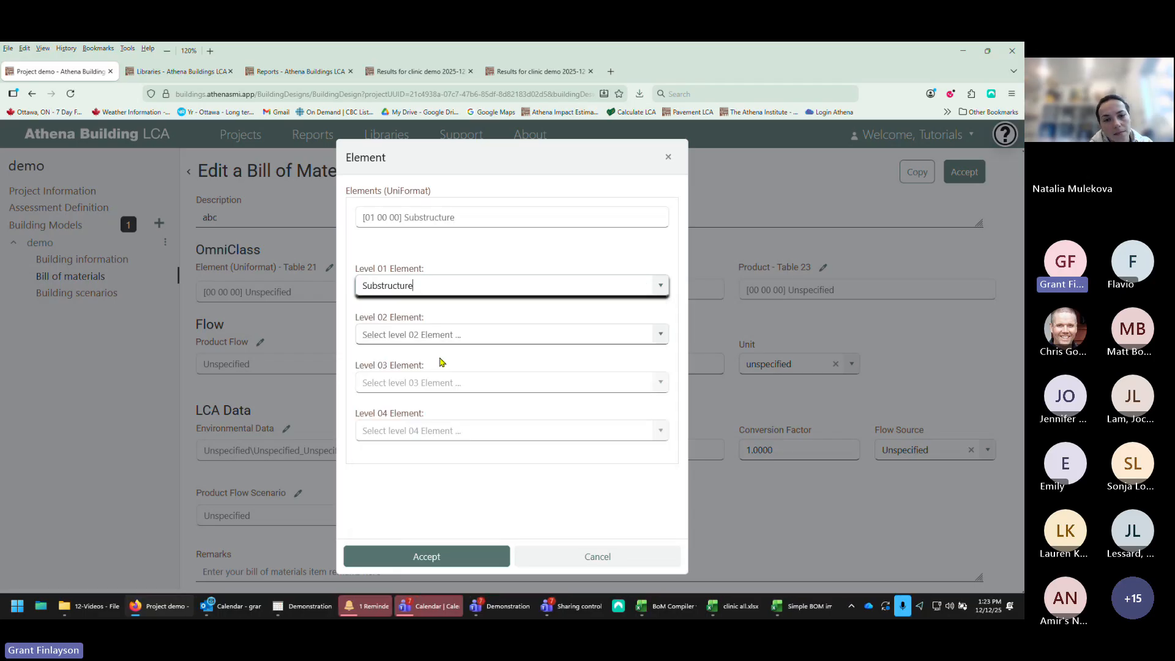
click(661, 336)
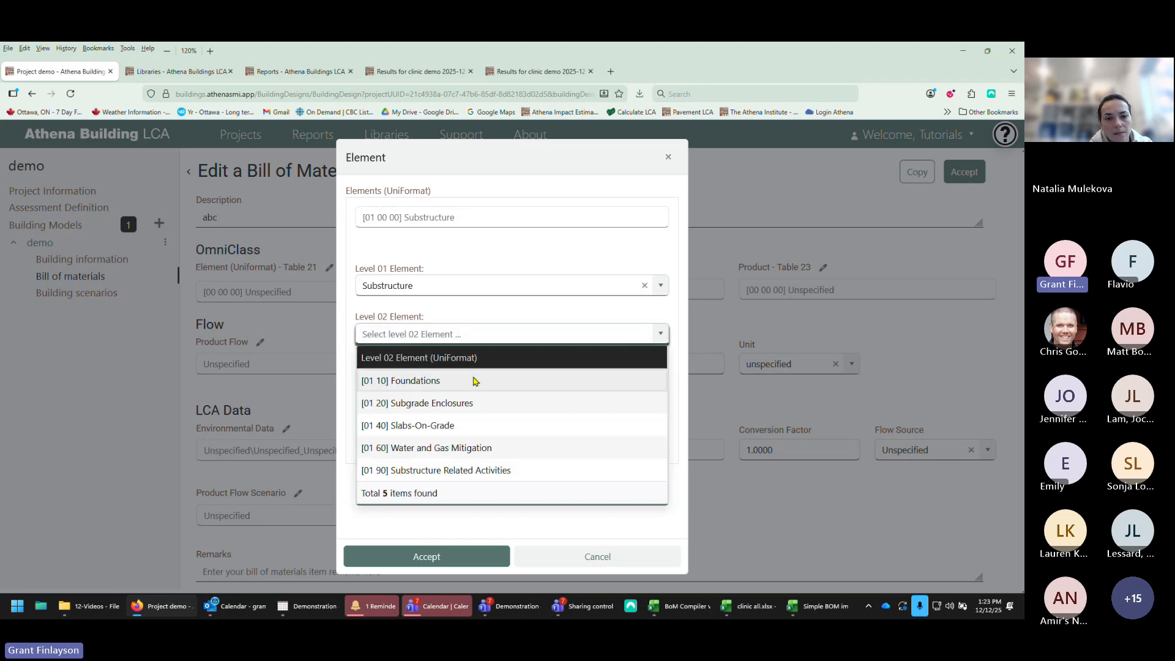
click(427, 425)
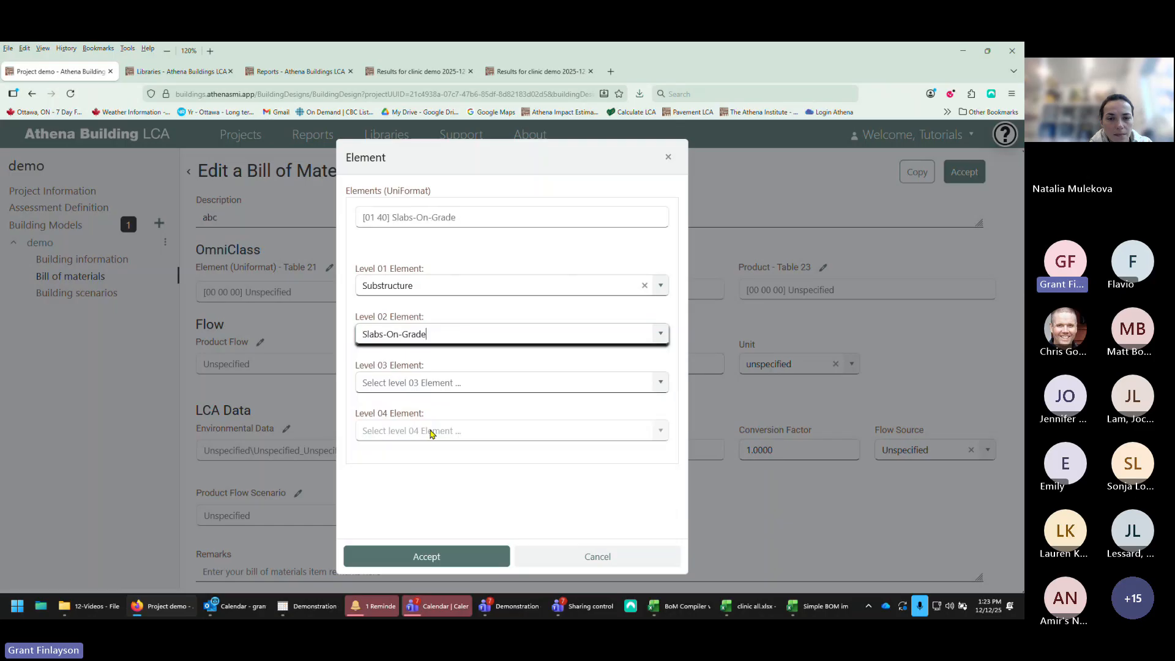
Step: Set the level 03 element to Standard Slabs-on-Grade, leave level 04 empty, and accept the element
click(660, 383)
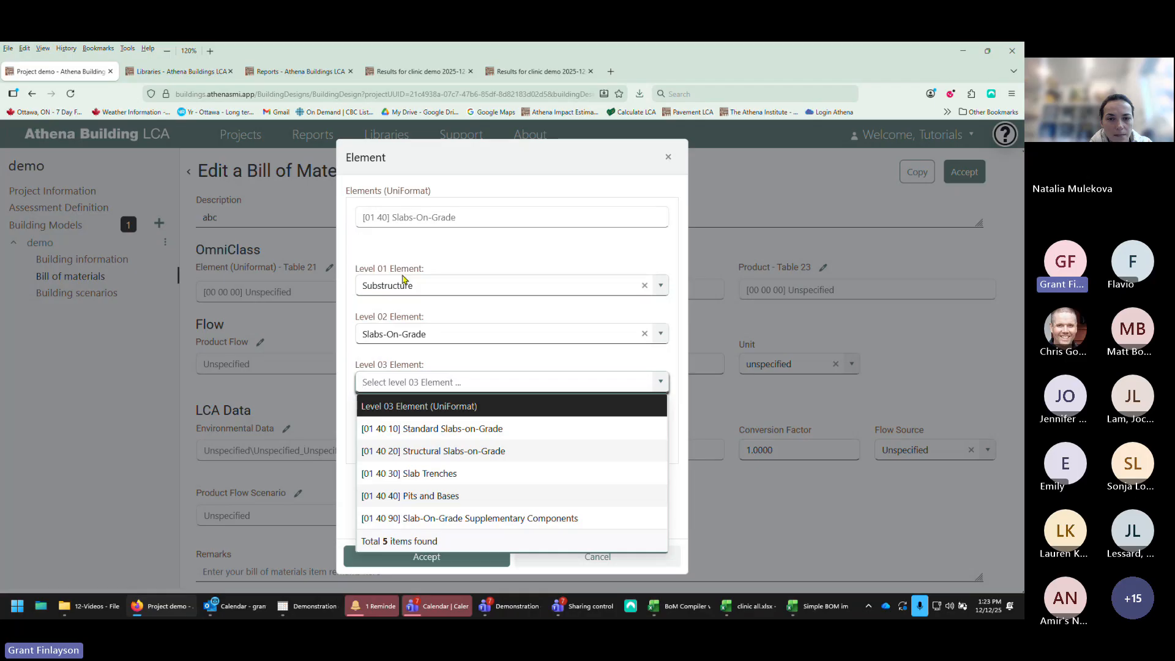
click(660, 333)
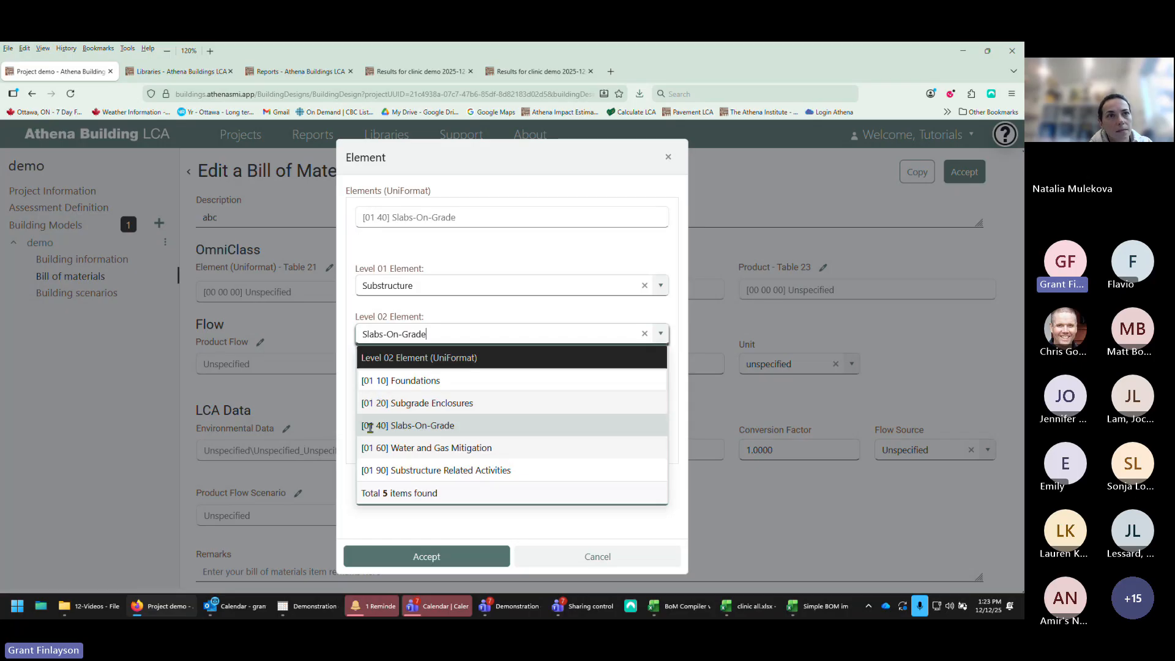
click(661, 336)
click(660, 382)
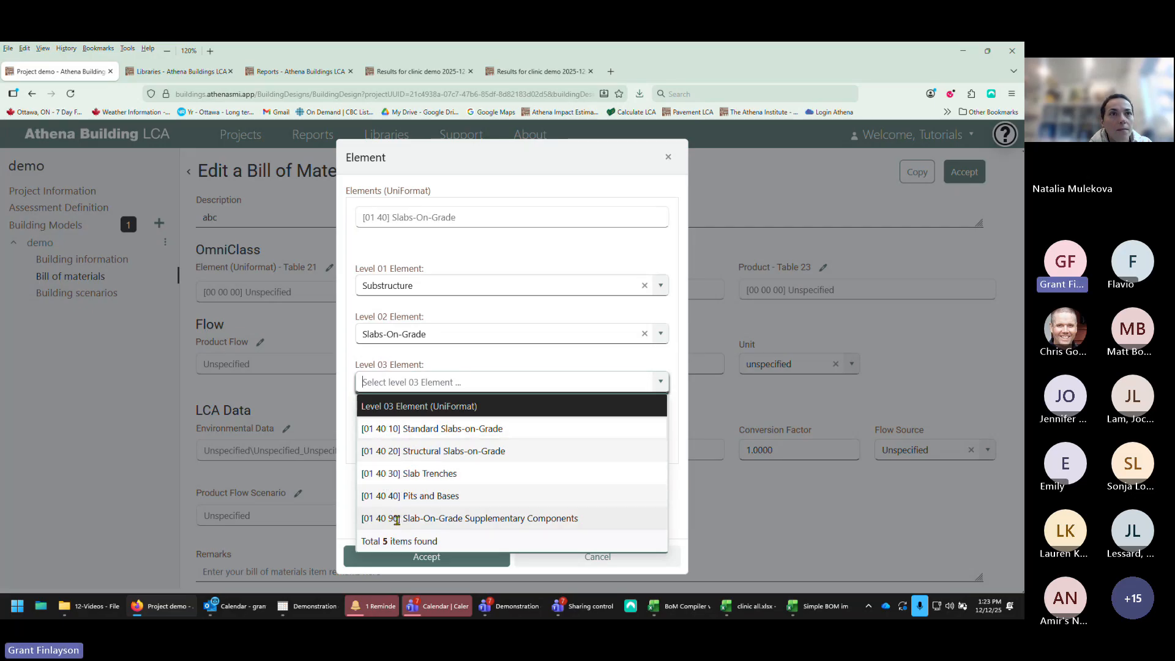
click(435, 430)
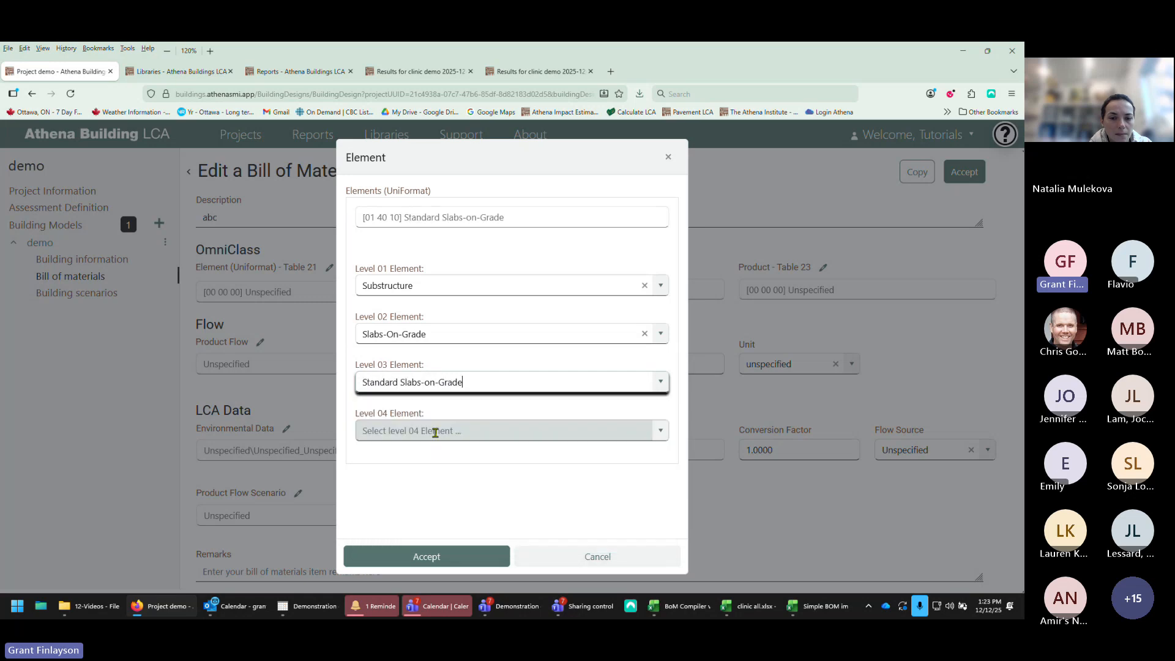
click(659, 431)
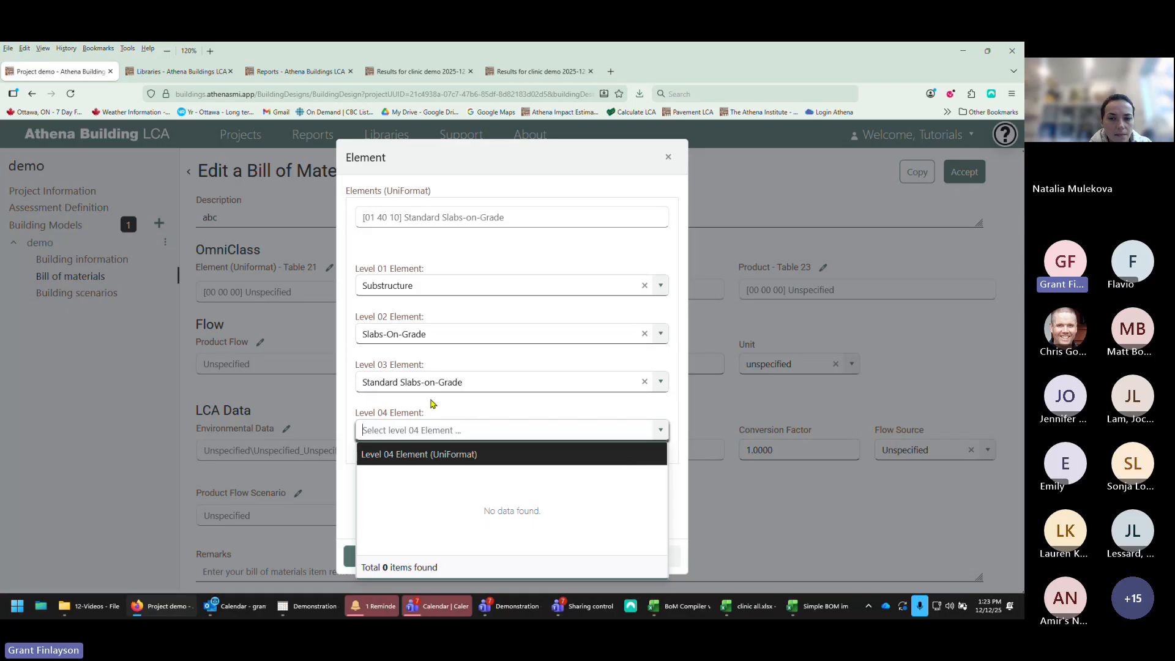
click(540, 403)
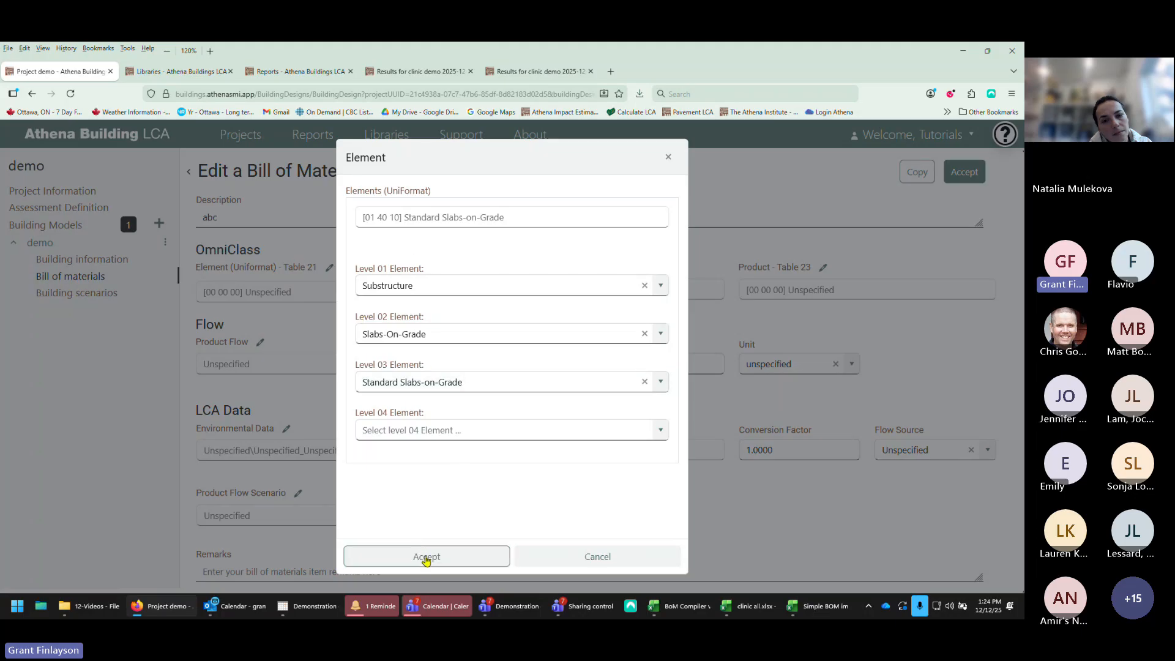
click(426, 558)
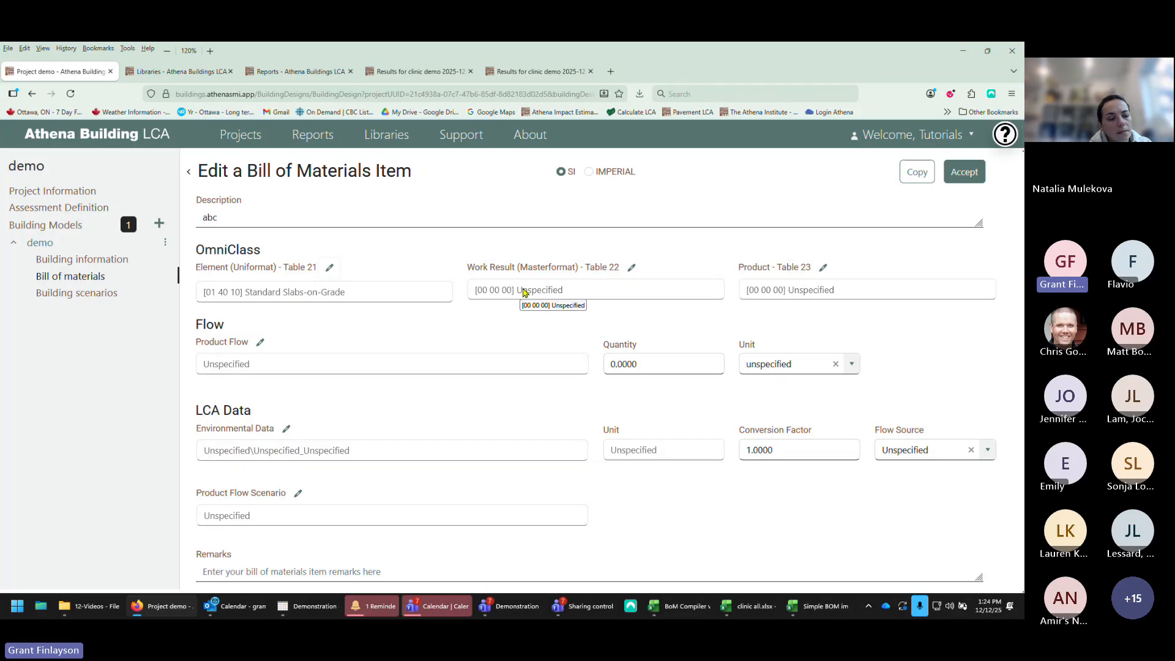
Step: Open the item's product flow selection and search the flows for ready mix
click(629, 276)
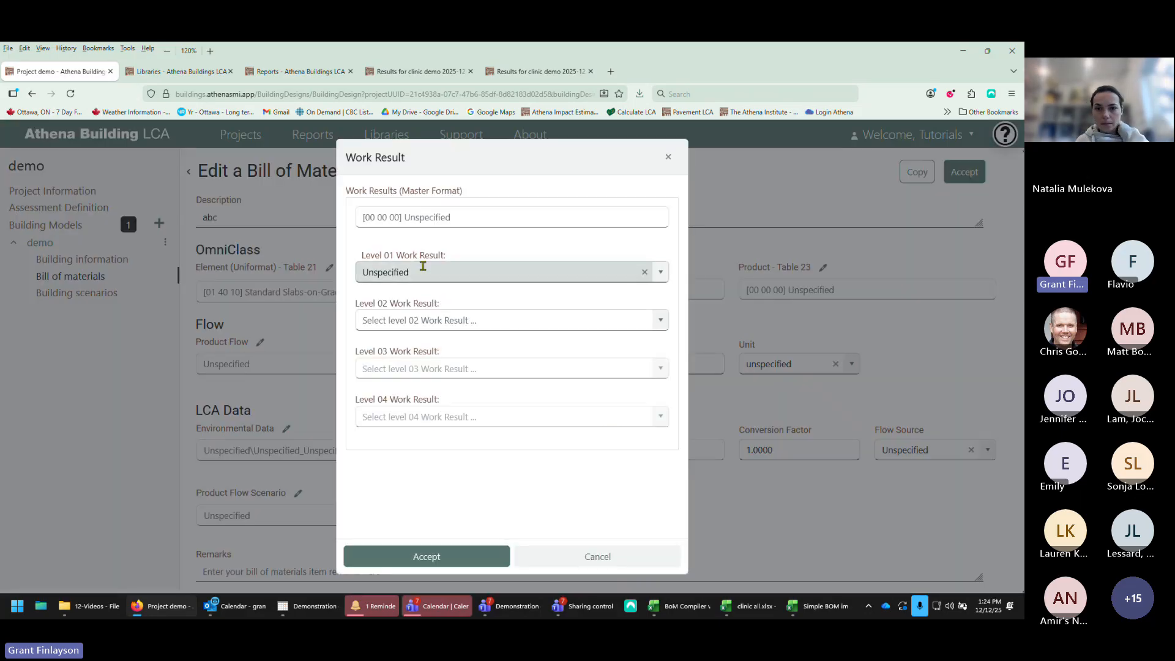
click(667, 157)
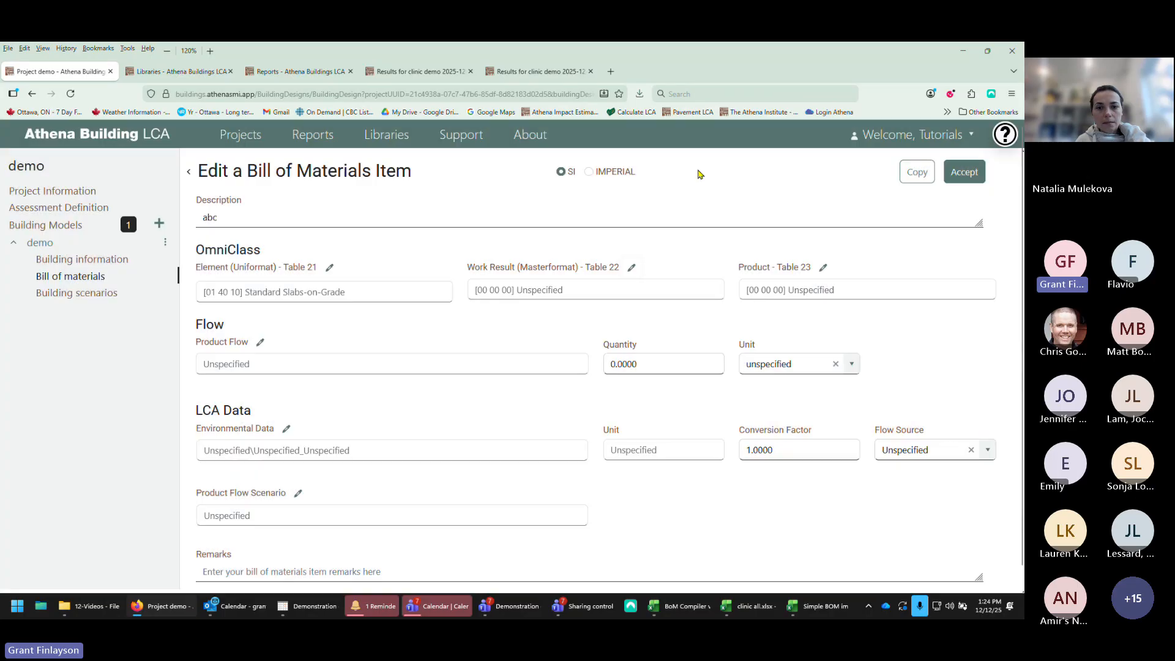
click(824, 271)
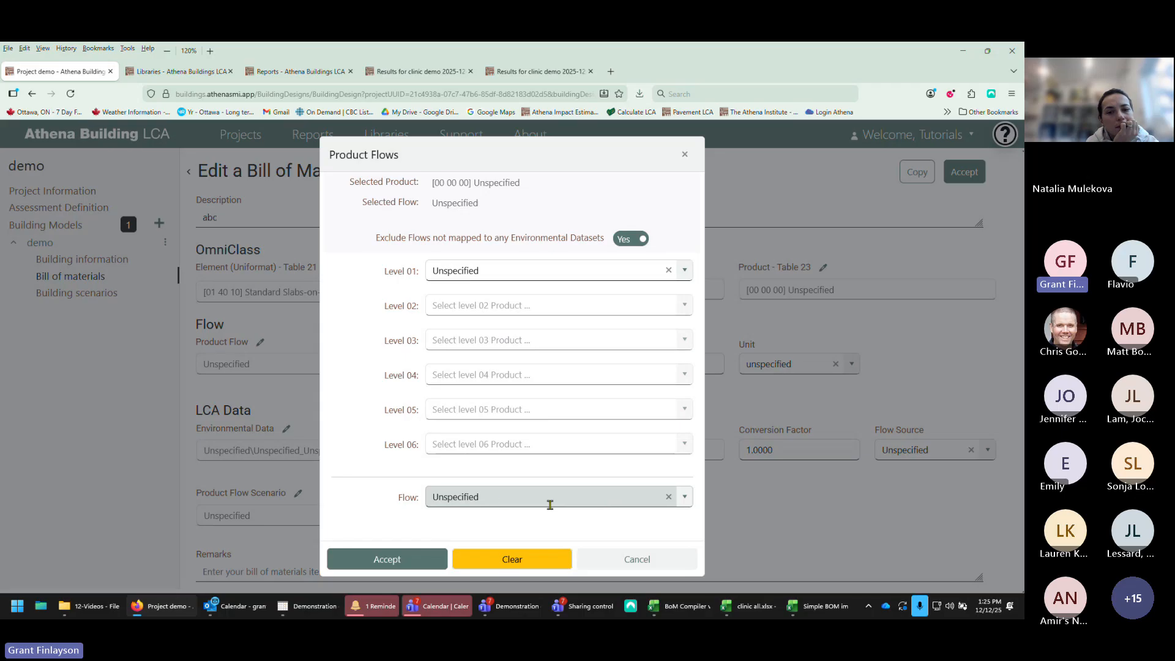
click(499, 500)
drag(491, 500, 405, 496)
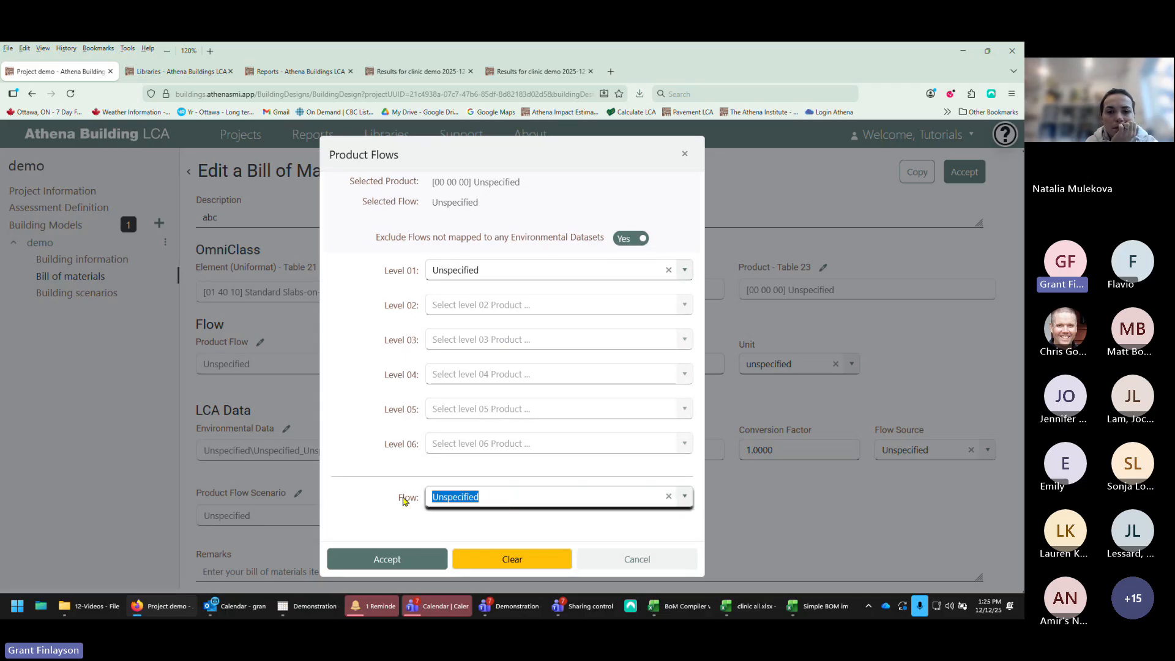
text(ready)
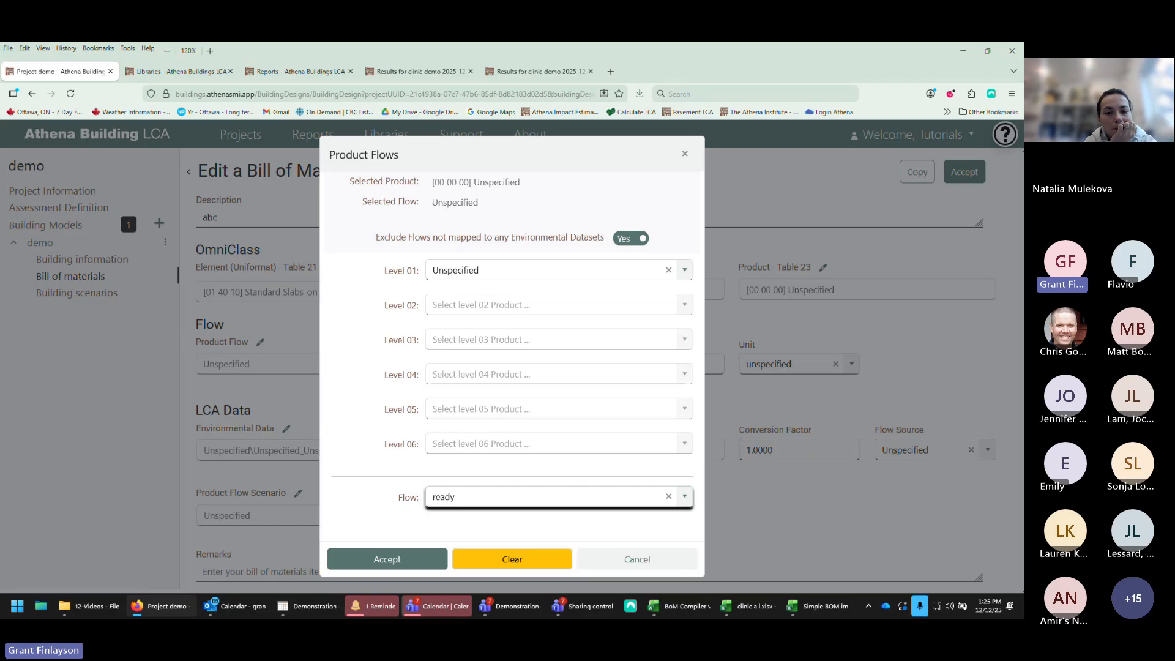
text( mix)
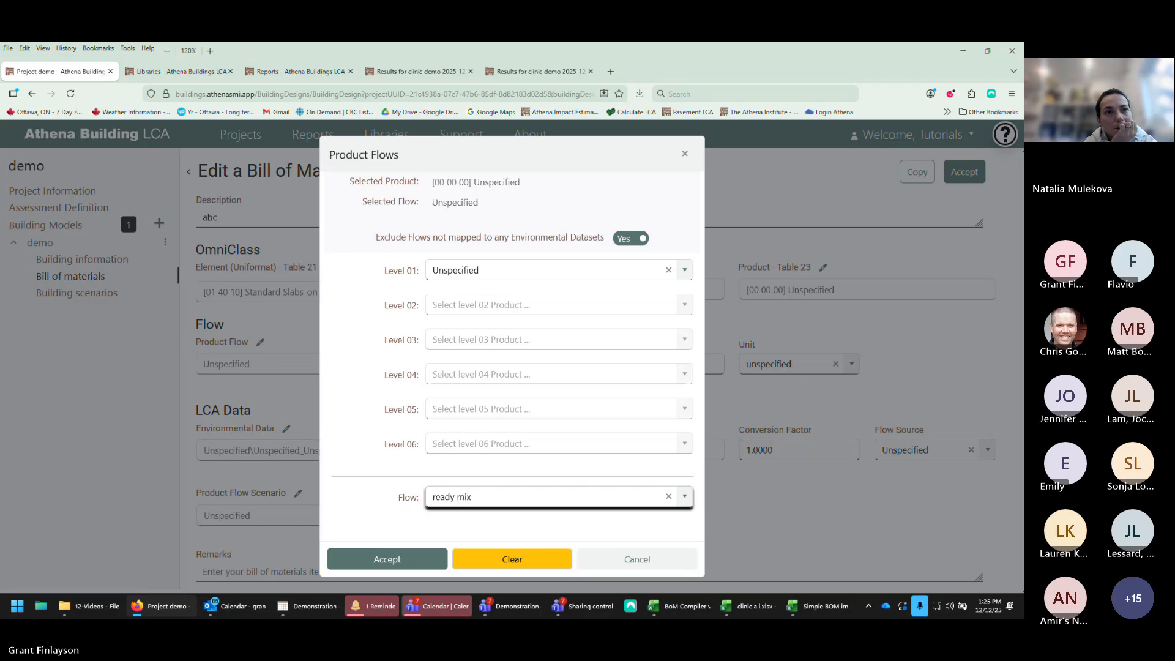
click(681, 499)
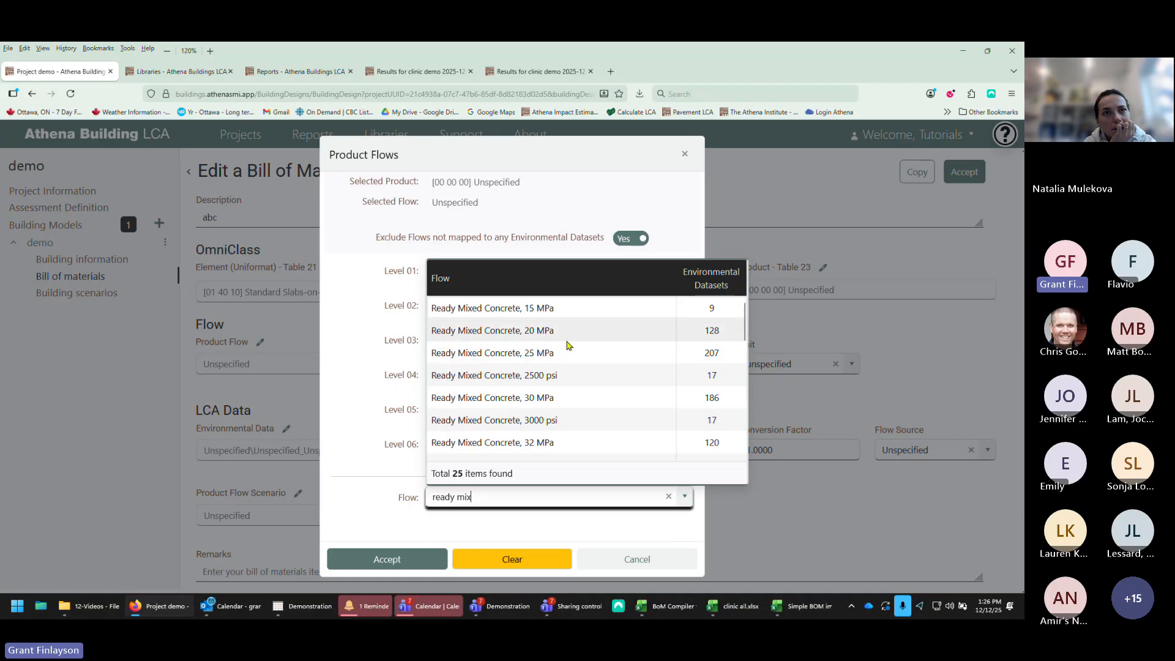
Step: Browse the ready-mix flows, choose Ready Mixed Concrete, 25 MPa, and accept the product flow
scroll(568, 346, down, 3)
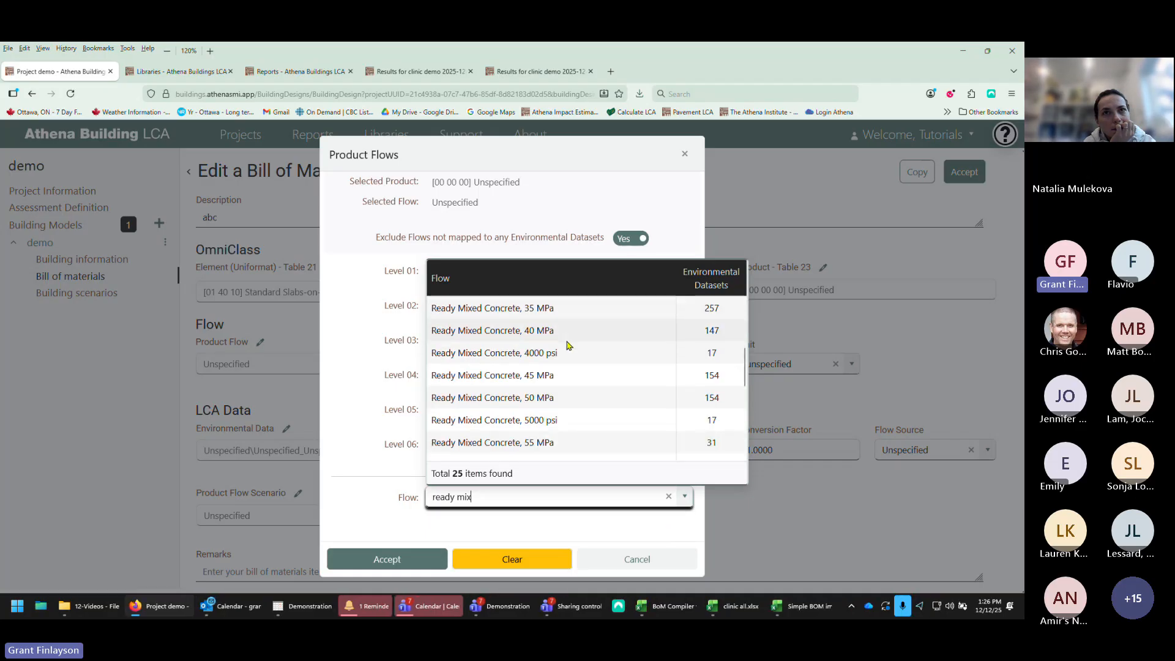
scroll(568, 346, down, 3)
scroll(567, 340, down, 3)
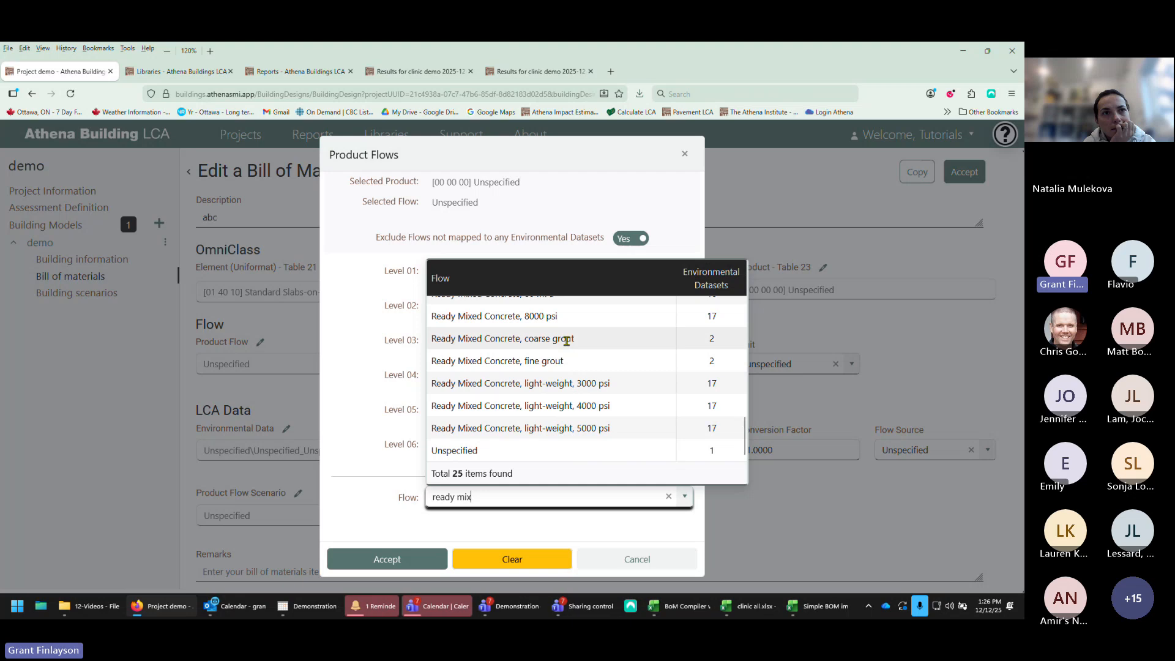
scroll(566, 341, up, 9)
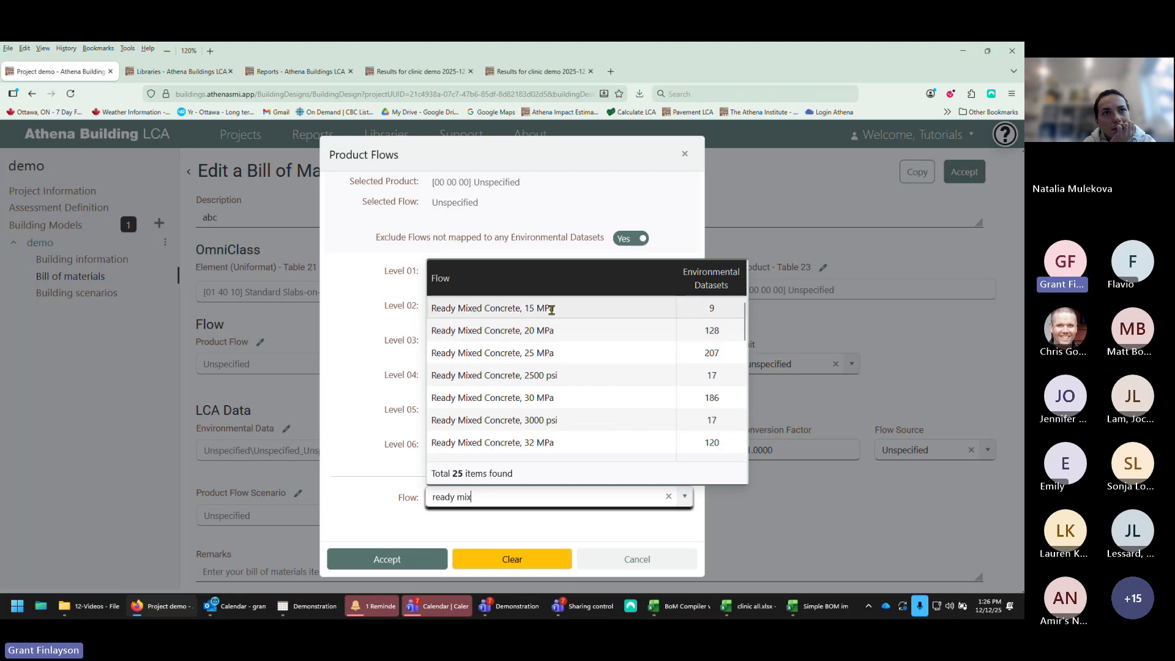
scroll(561, 430, down, 3)
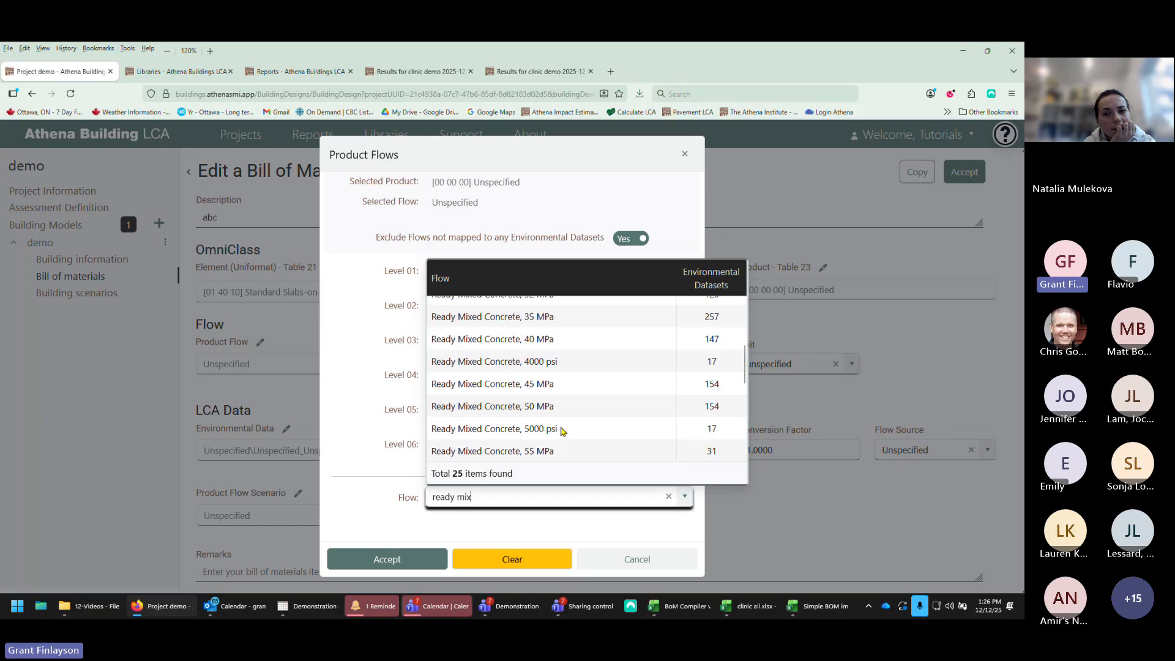
scroll(562, 431, up, 3)
scroll(564, 429, down, 5)
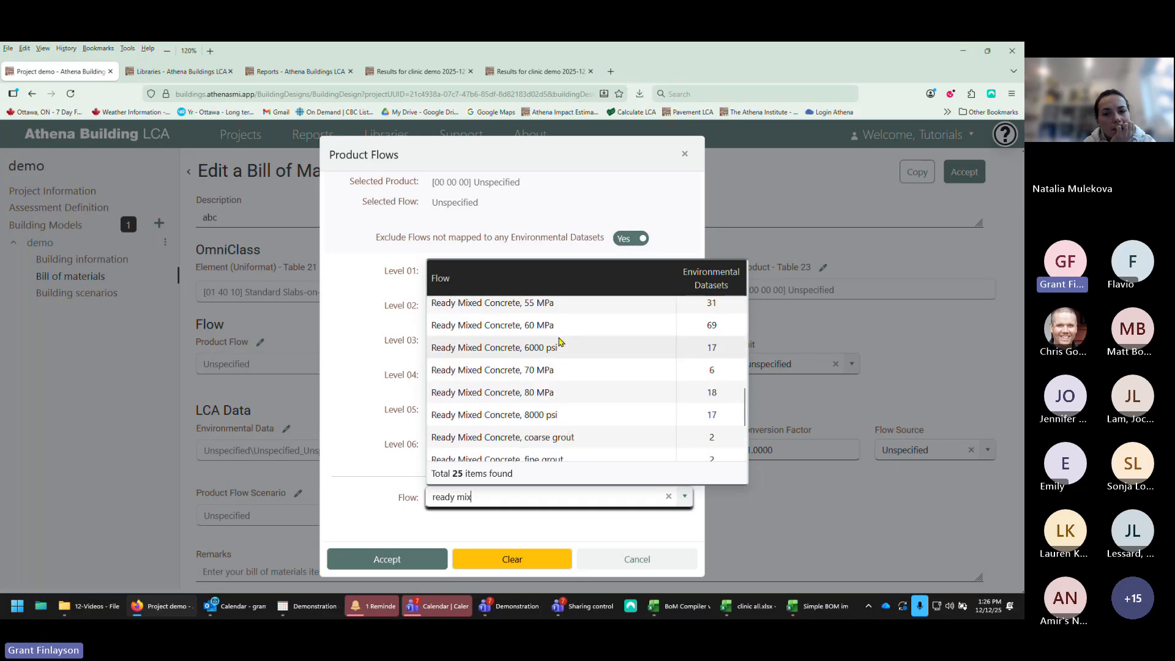
scroll(577, 412, down, 3)
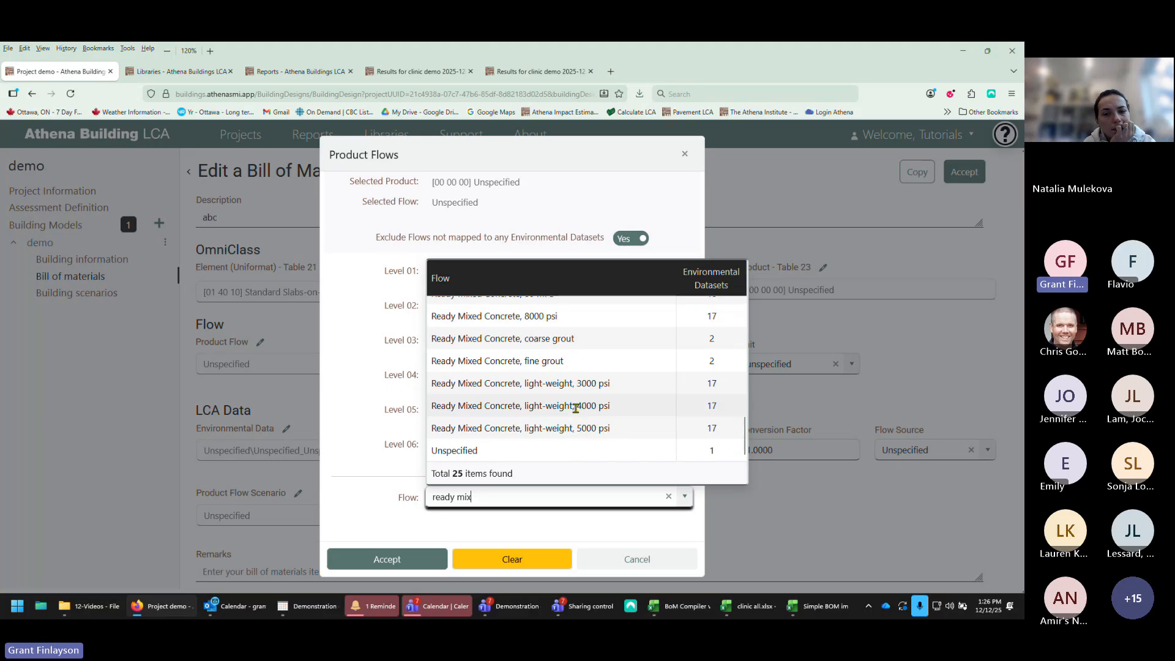
scroll(568, 401, up, 8)
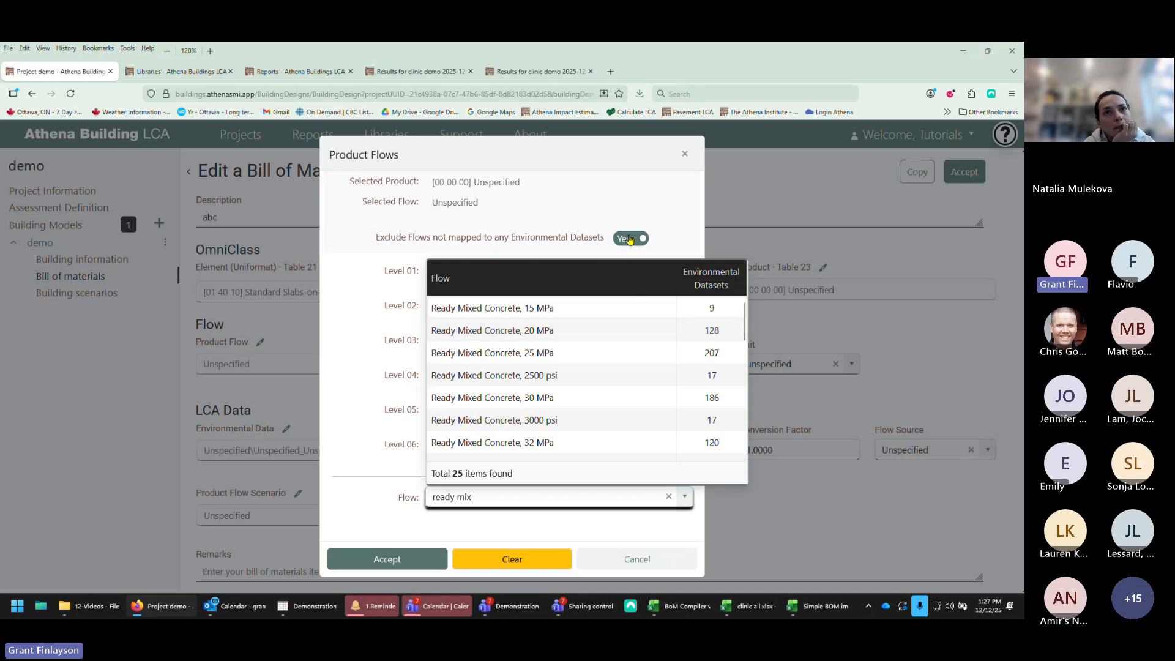
click(542, 353)
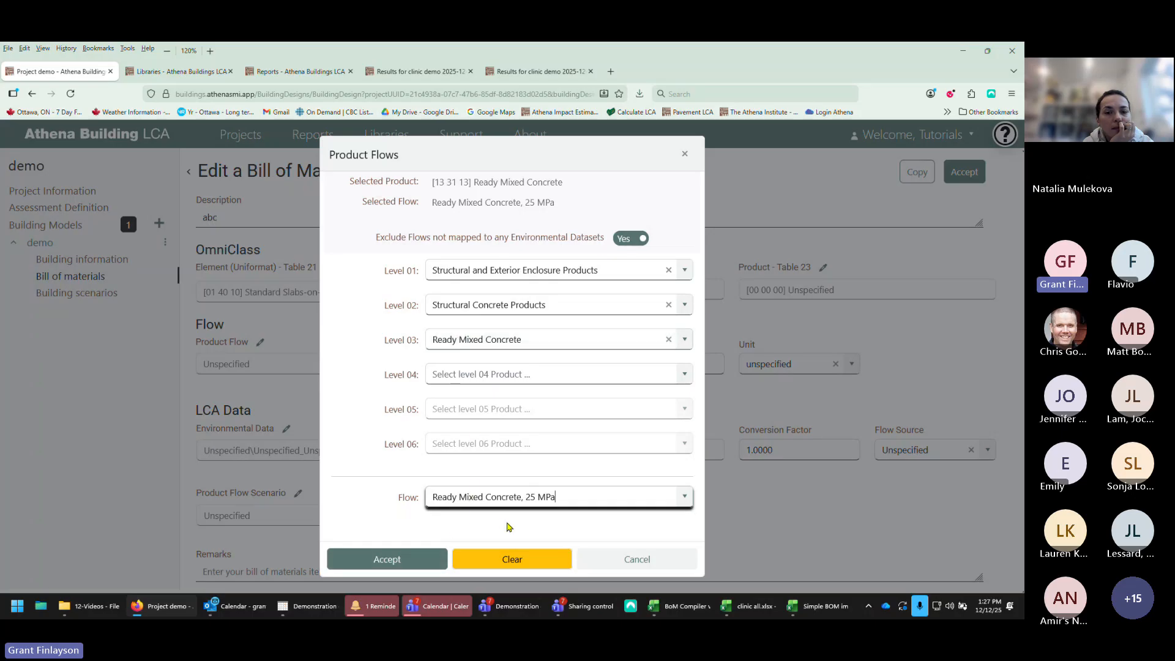
click(387, 559)
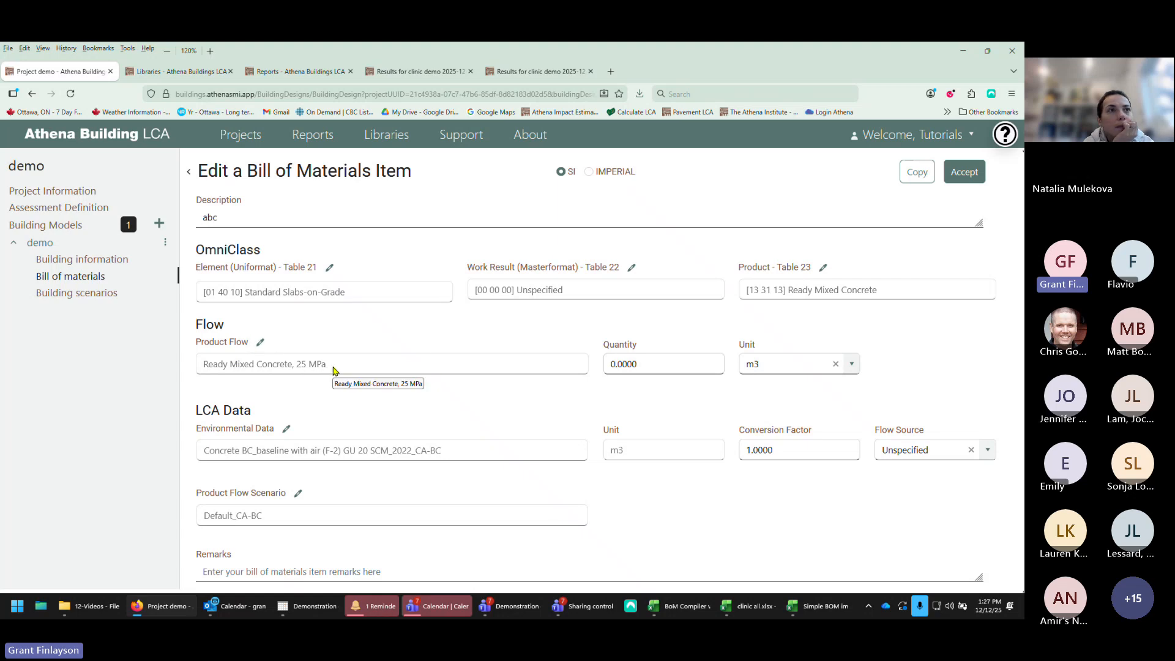
Step: Set the item's quantity to 5
click(641, 364)
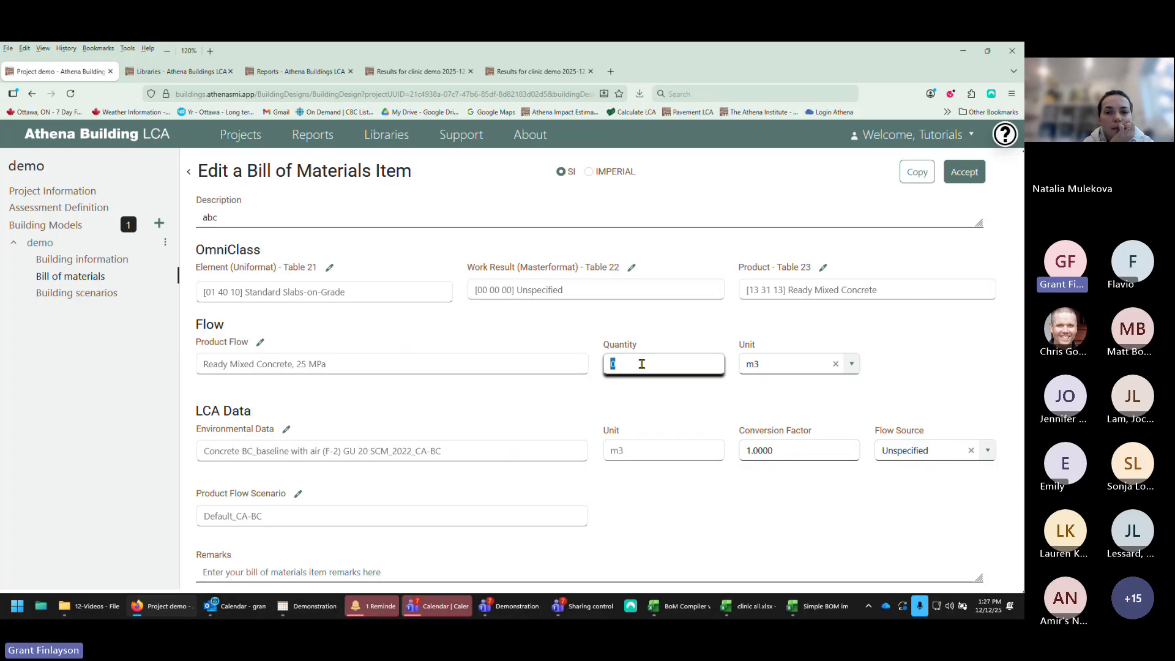
text(5)
click(463, 417)
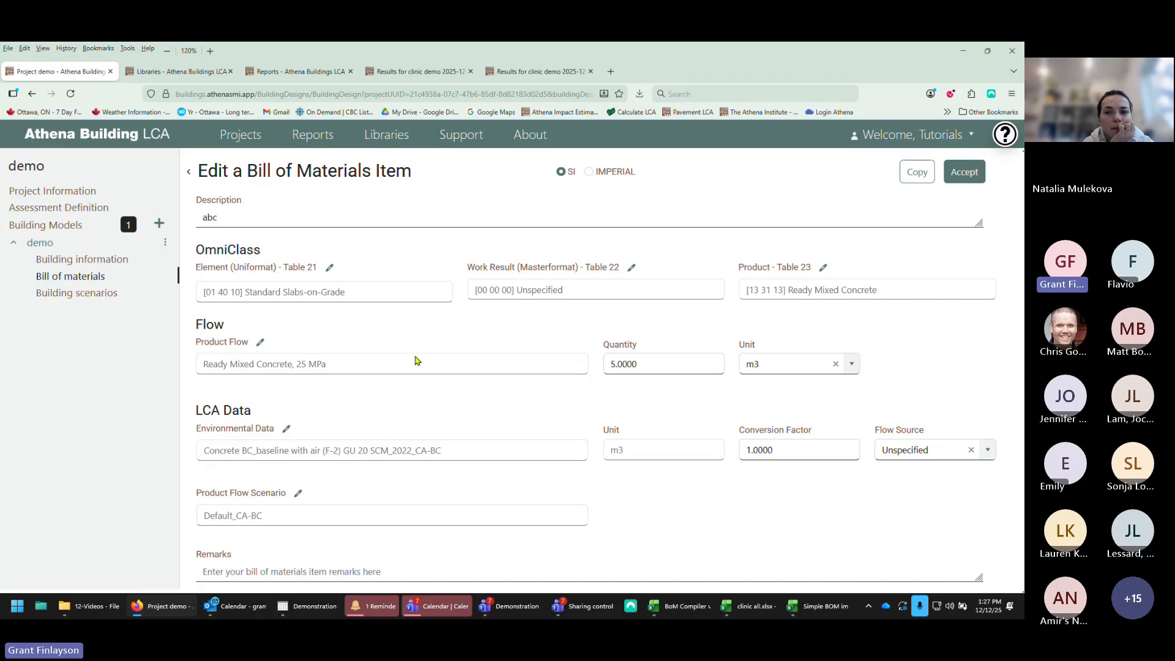
Step: Open the environmental dataset and select Concrete BC_baseline with air (F-2) GU 20 SCM_2022_CA-BC
click(287, 431)
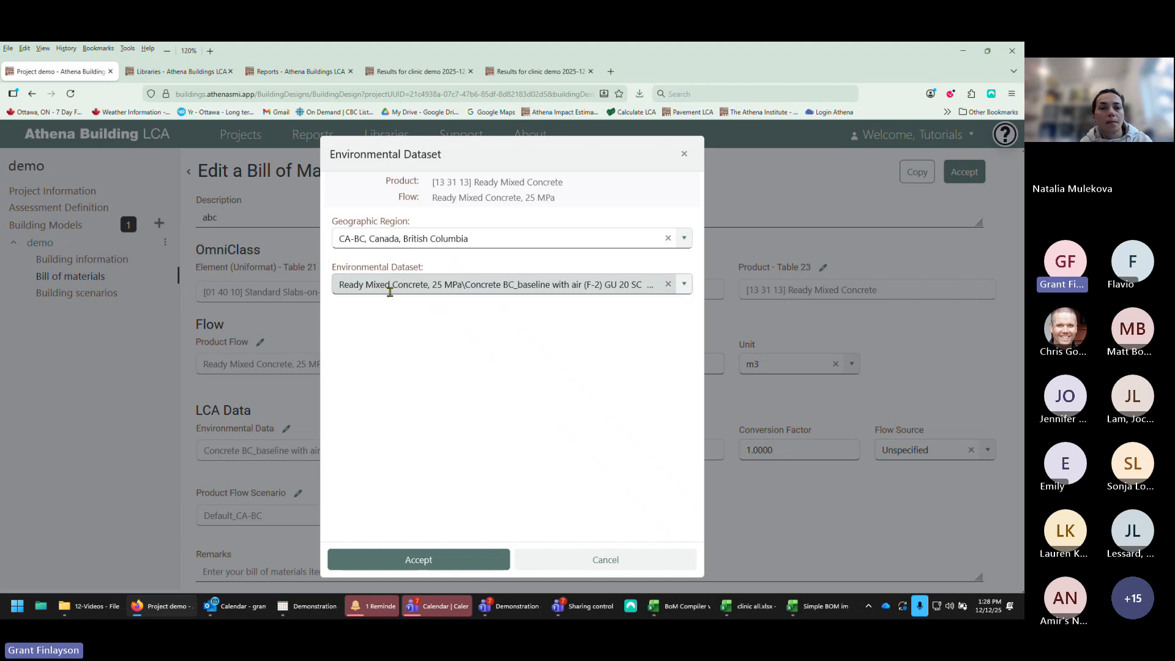
click(684, 285)
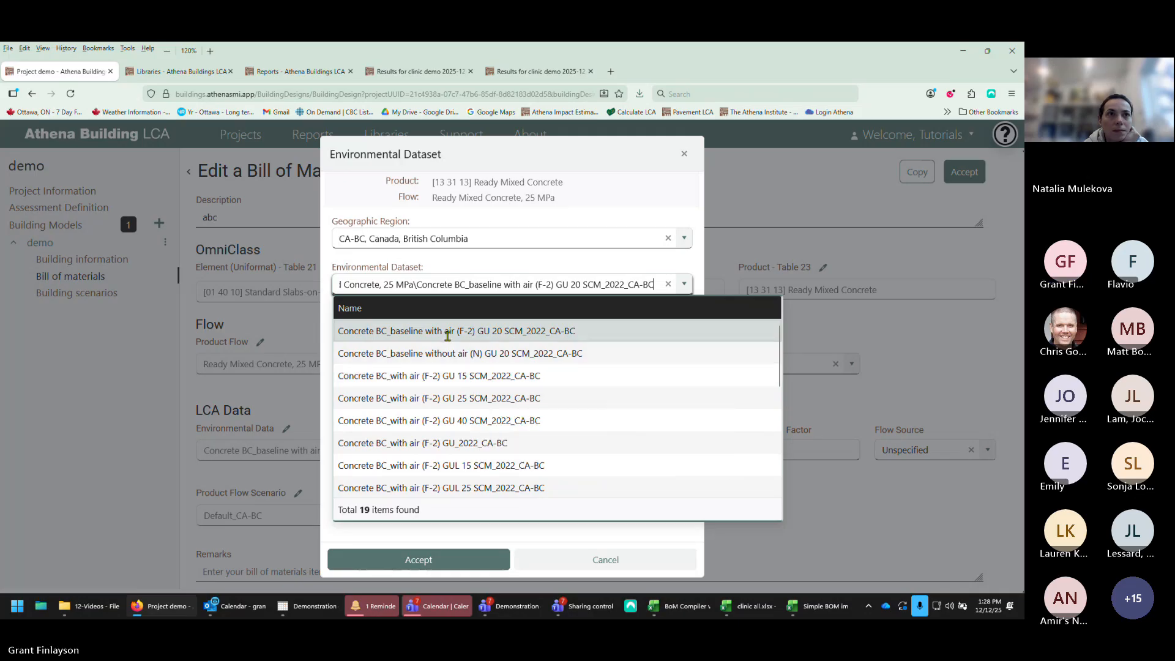
scroll(473, 436, down, 4)
scroll(451, 440, up, 4)
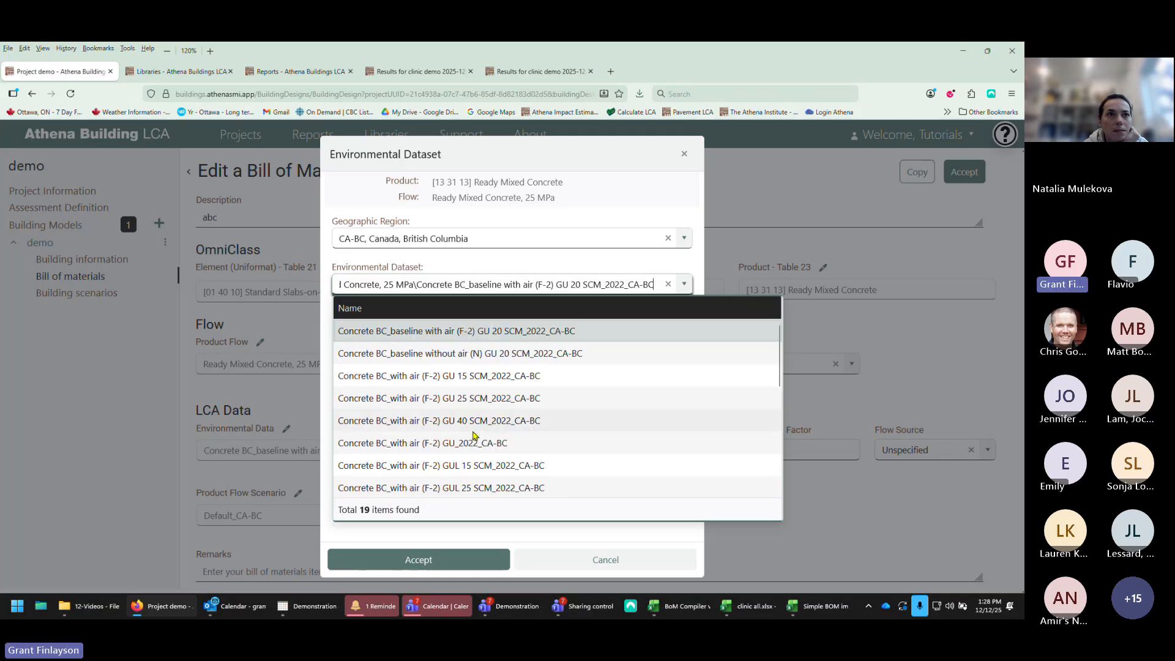
click(418, 333)
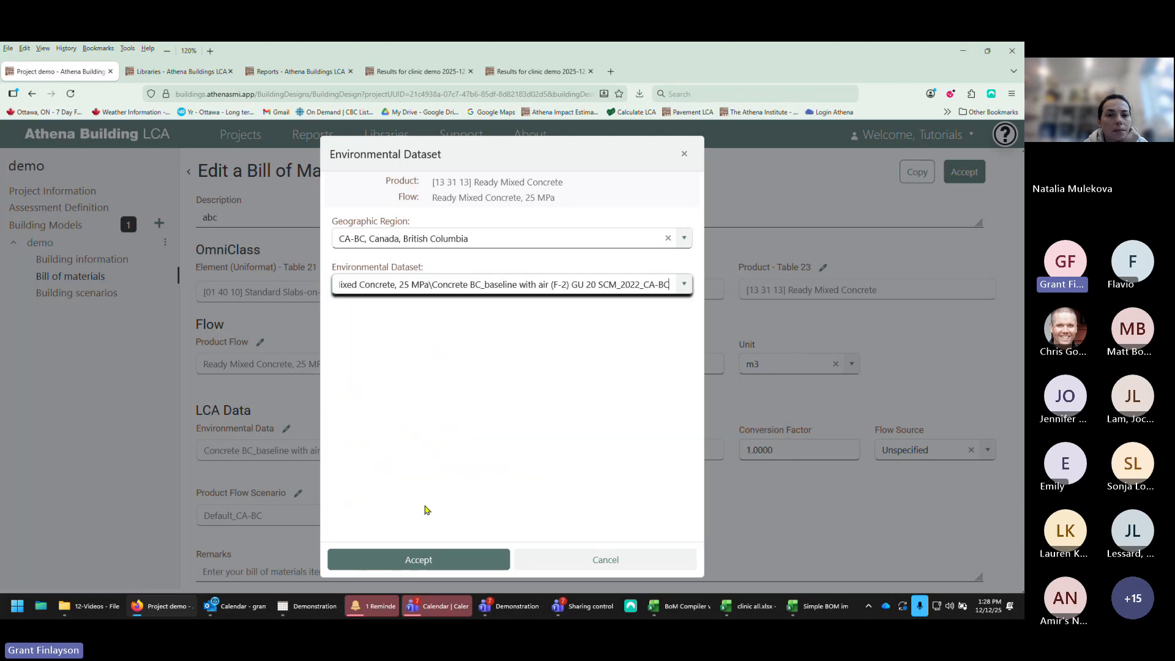
click(432, 561)
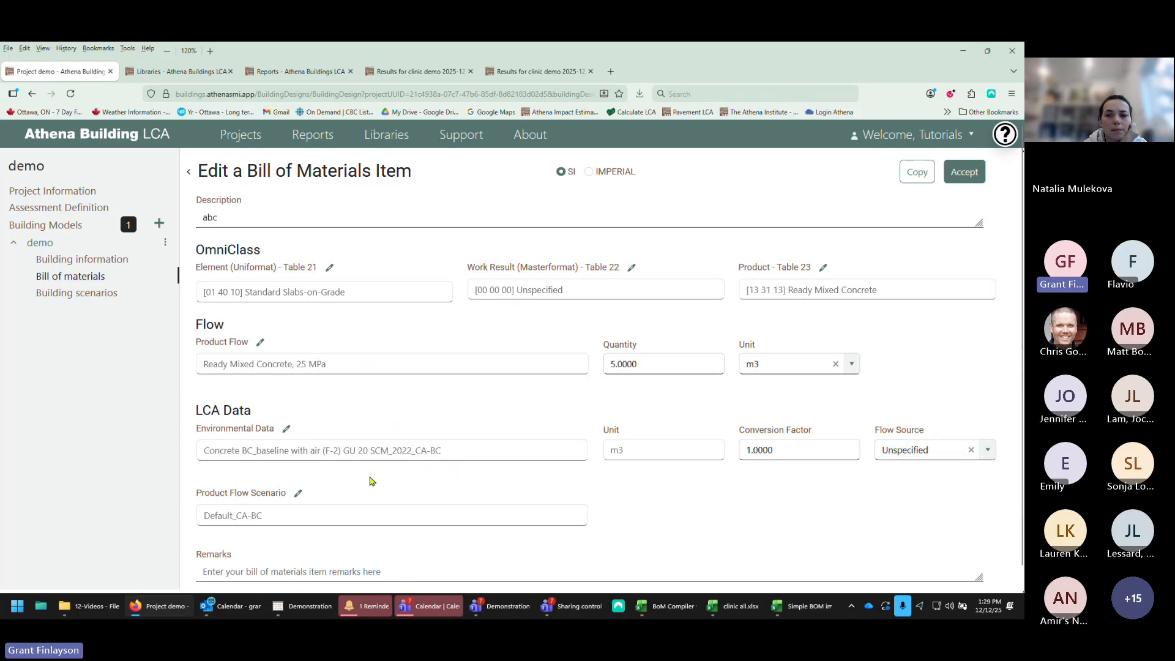
Step: Review the product flow scenario options and accept Default_CA-BC
click(300, 498)
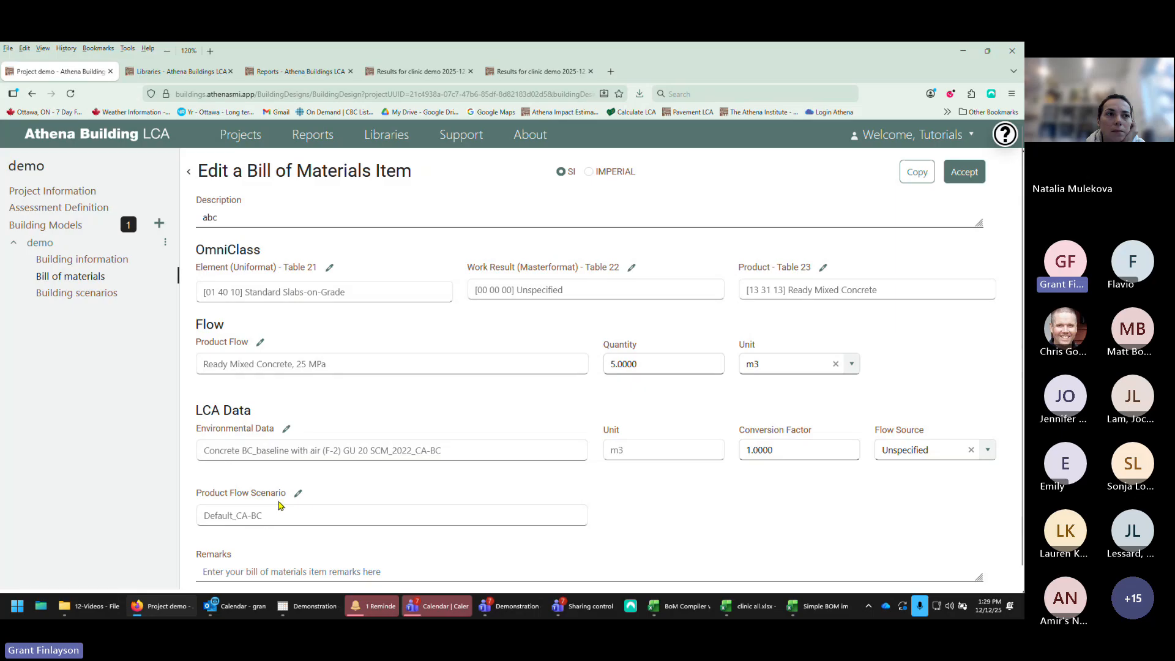
click(298, 494)
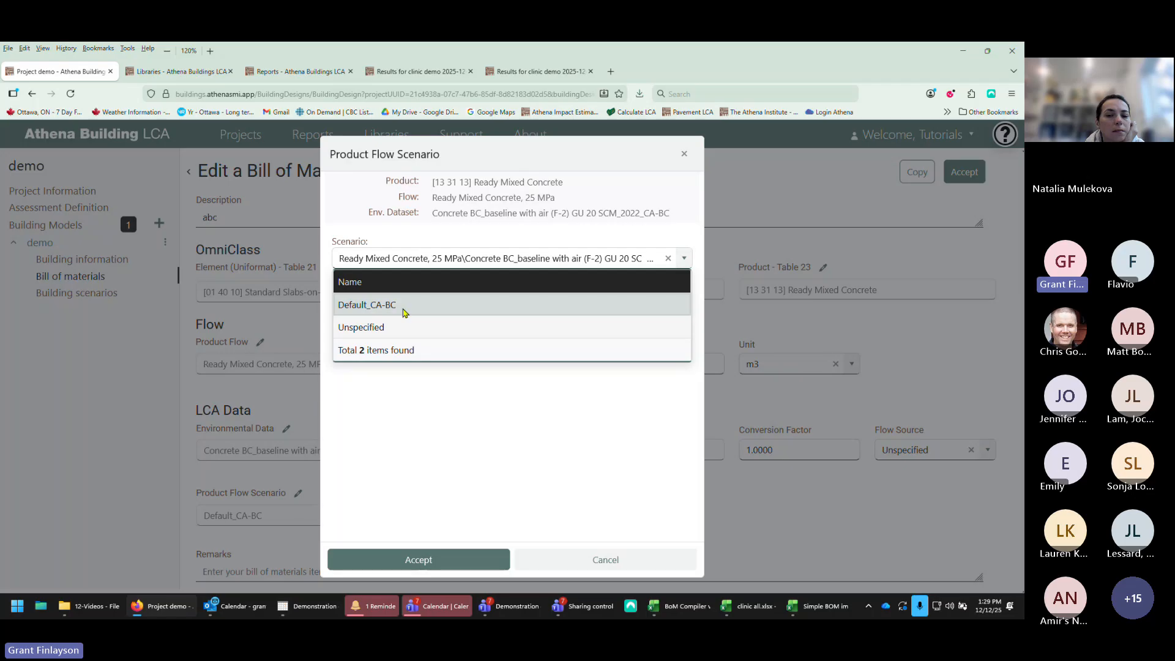
click(424, 558)
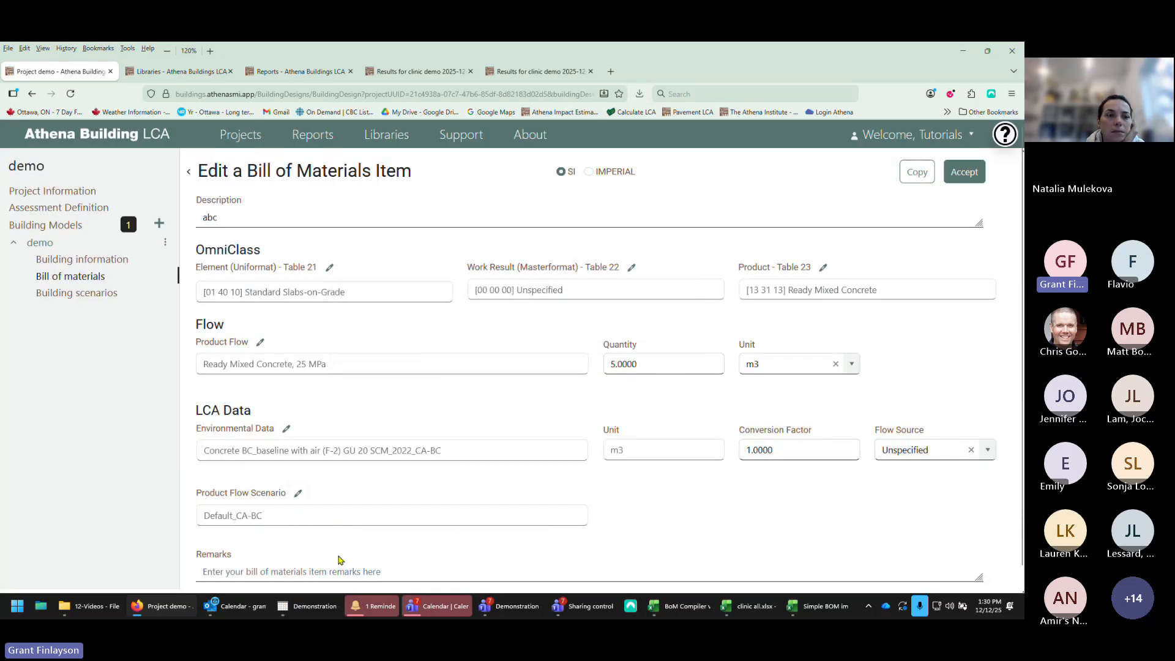
Step: Accept the bill of materials item
scroll(401, 588, down, 1)
scroll(402, 588, up, 1)
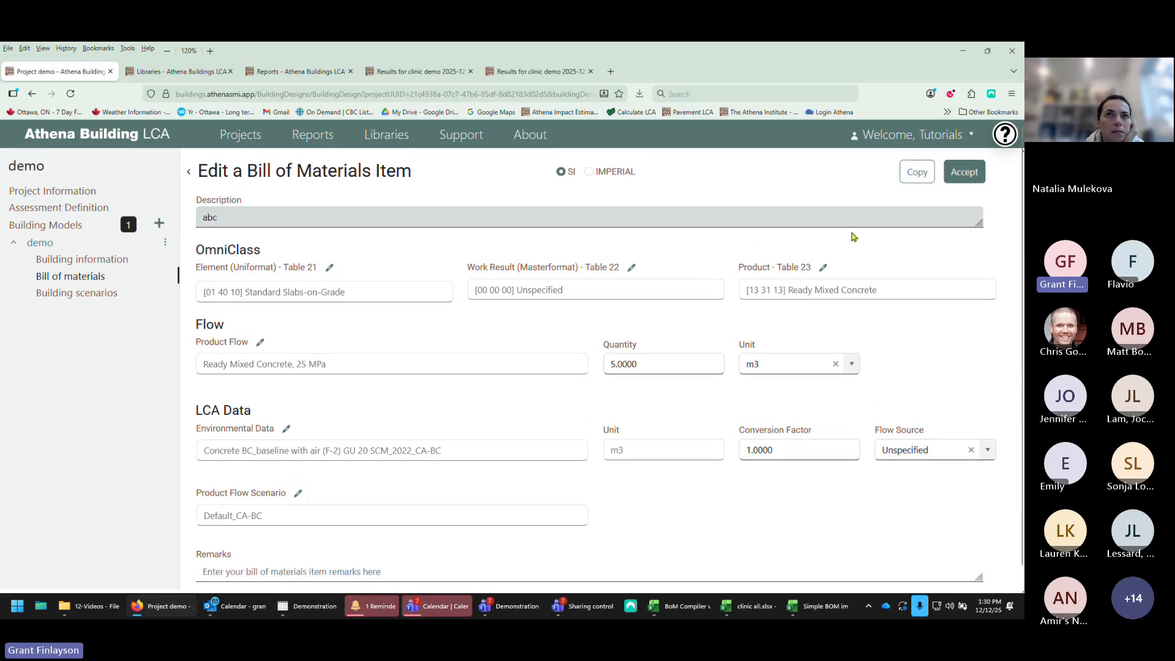
click(963, 174)
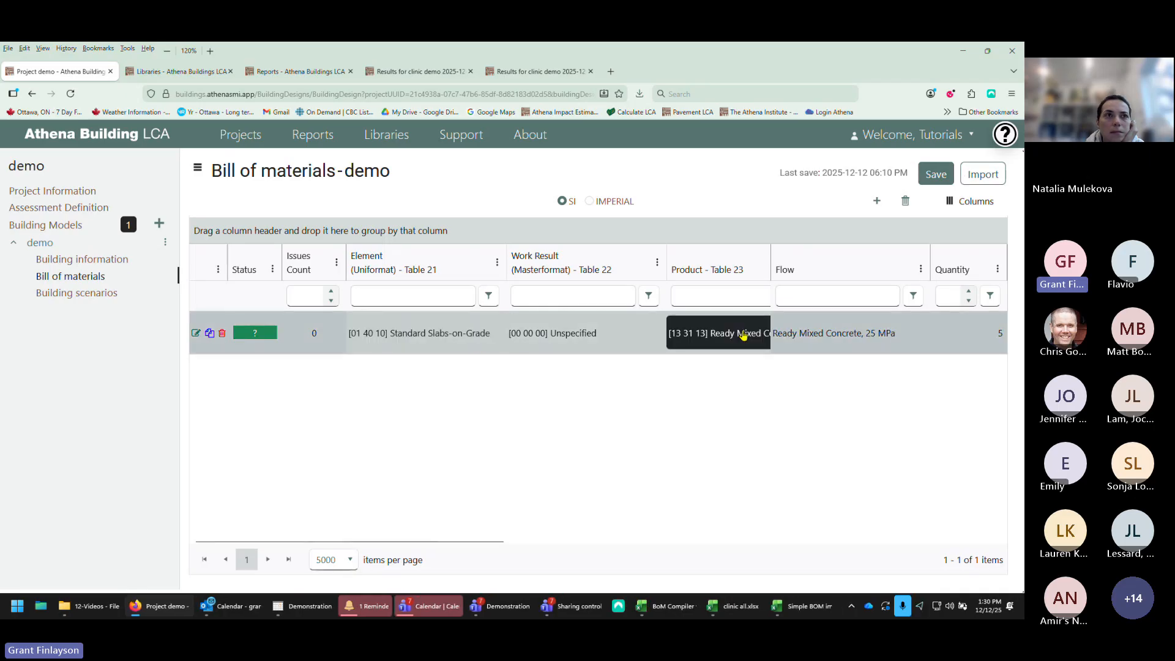
Step: Set the item's quantity to 6 directly in the bill of materials table
drag(338, 542, 600, 546)
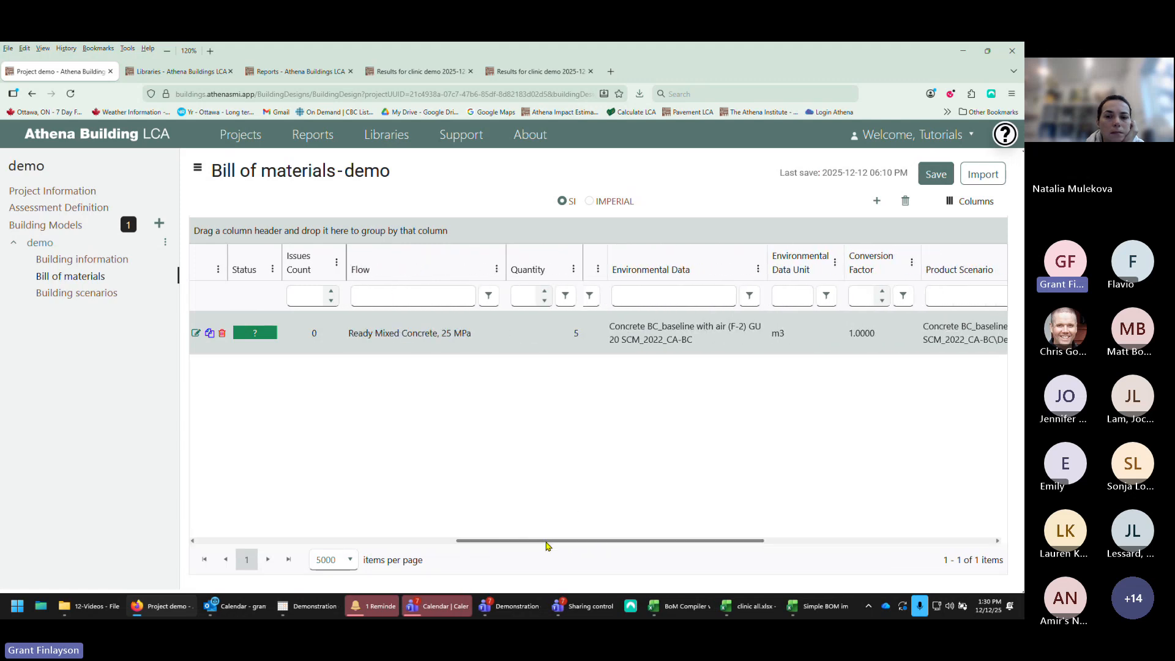
mouse_move(523, 541)
mouse_down()
mouse_move(291, 549)
mouse_move(532, 541)
mouse_up()
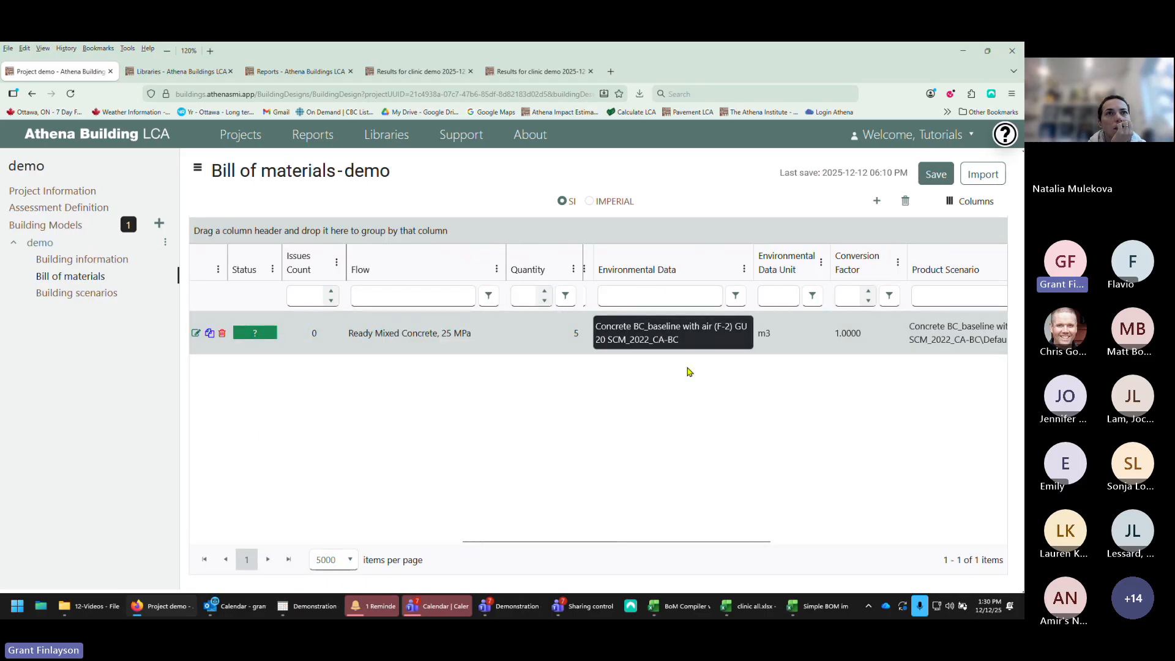
drag(642, 542, 687, 544)
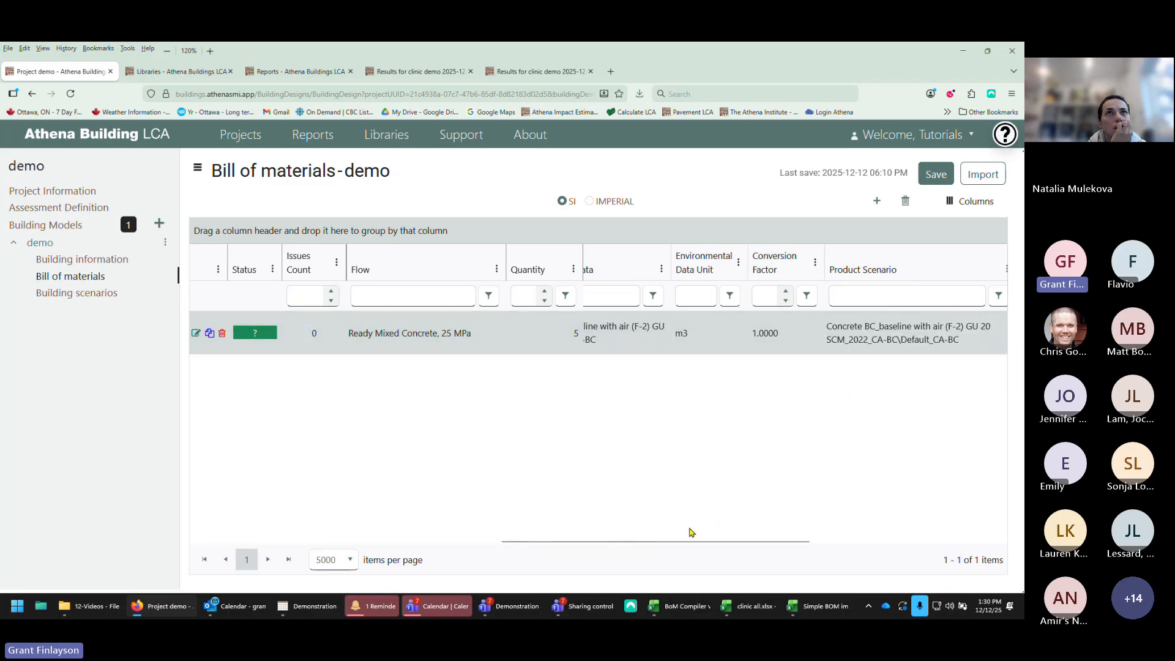
drag(680, 542, 635, 542)
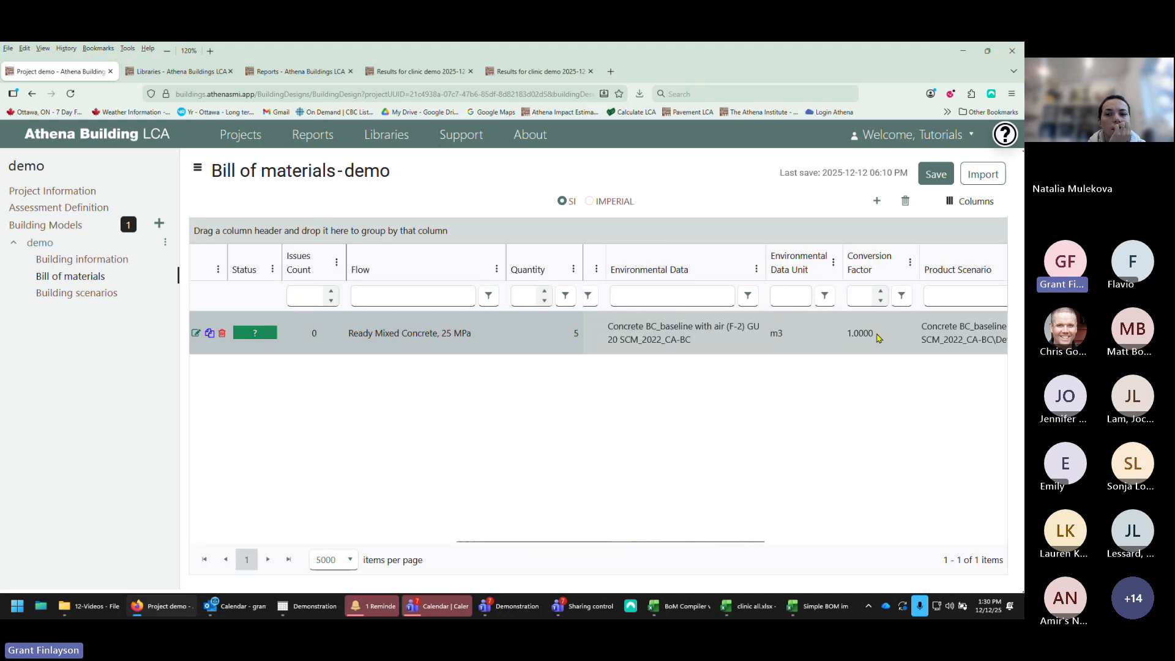
drag(663, 542, 602, 547)
click(624, 335)
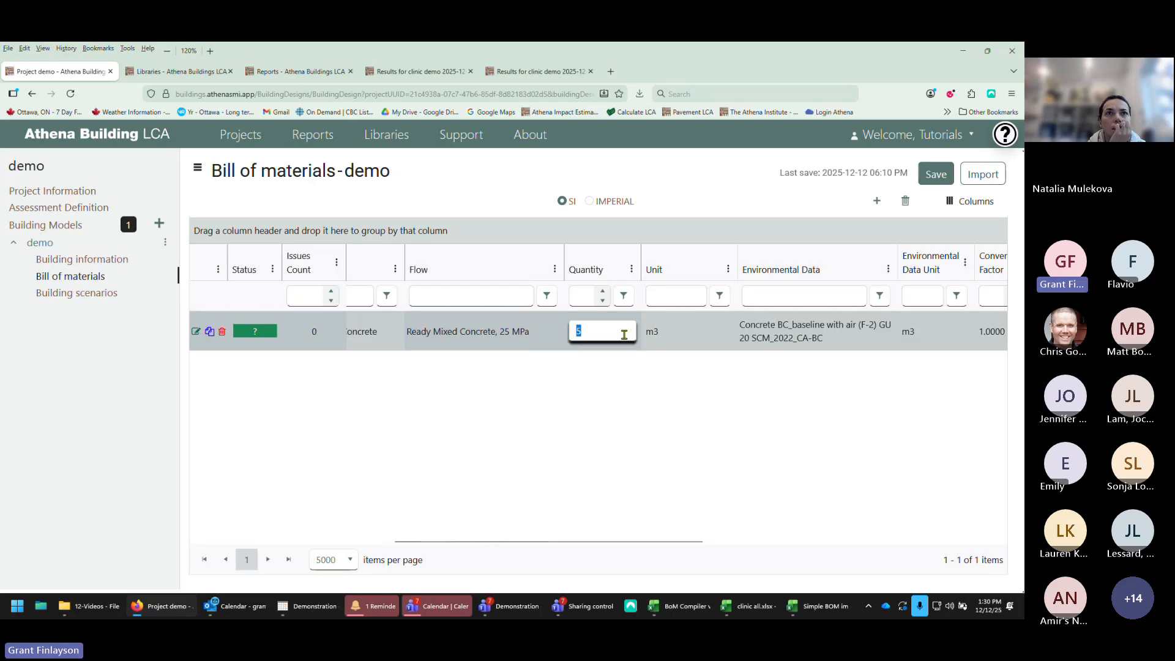
text(6)
click(659, 377)
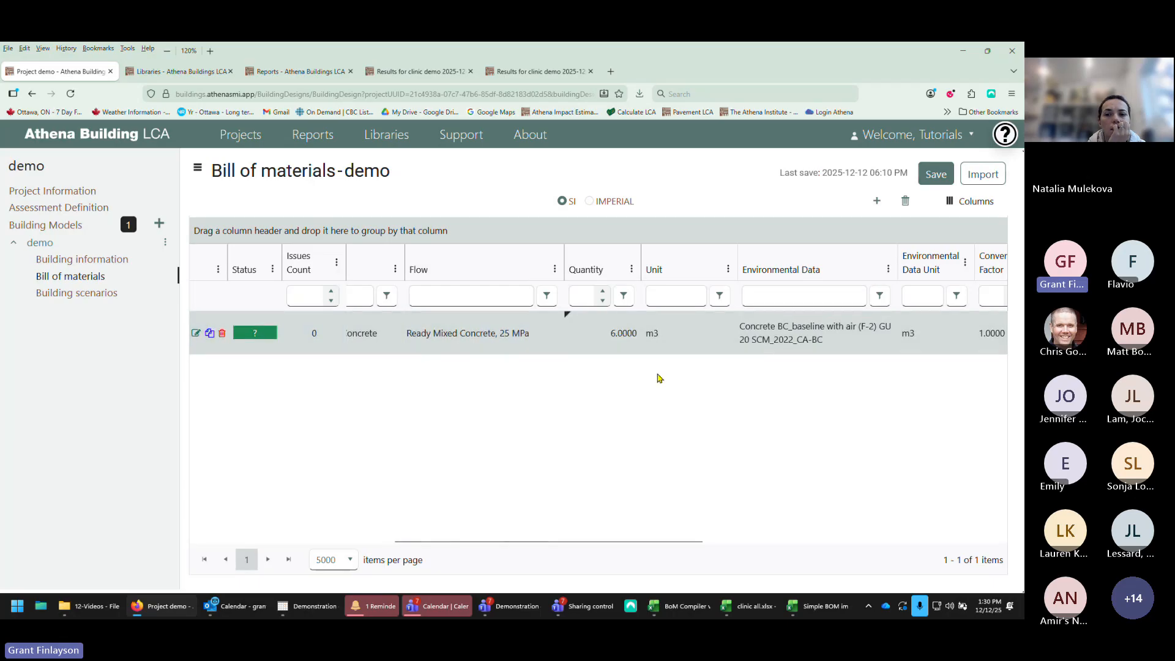
Step: Change the item's environmental dataset to Concrete BC_baseline without air (N) GU 20 SCM_2022_CA-BC and save the design
click(789, 336)
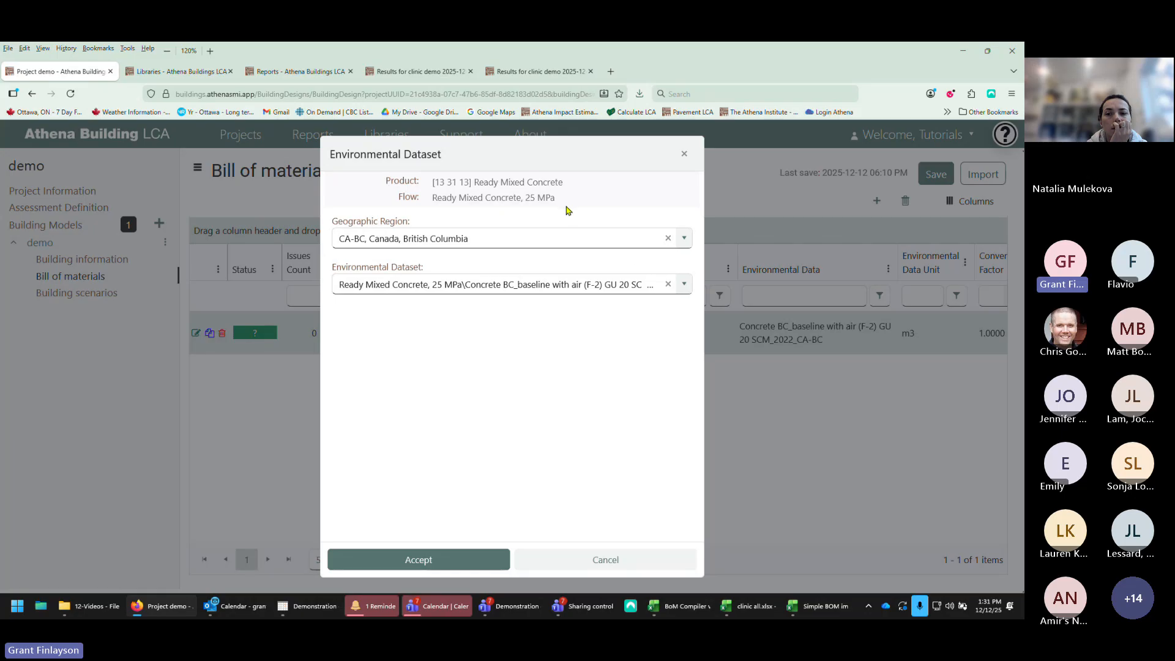
click(684, 287)
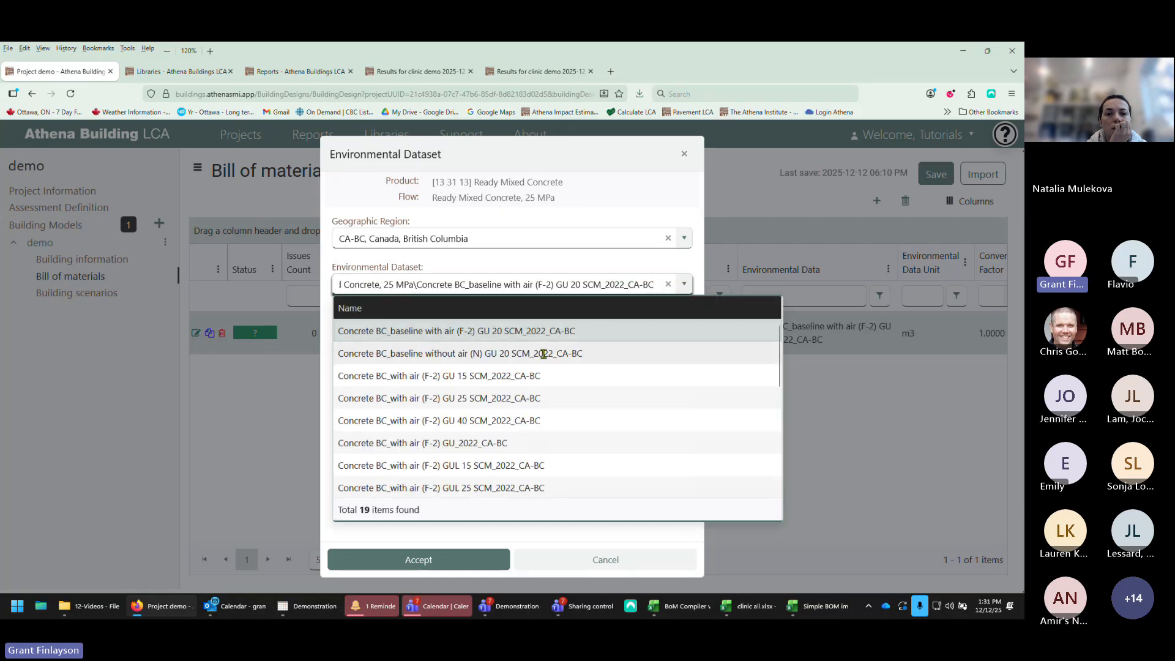
click(502, 355)
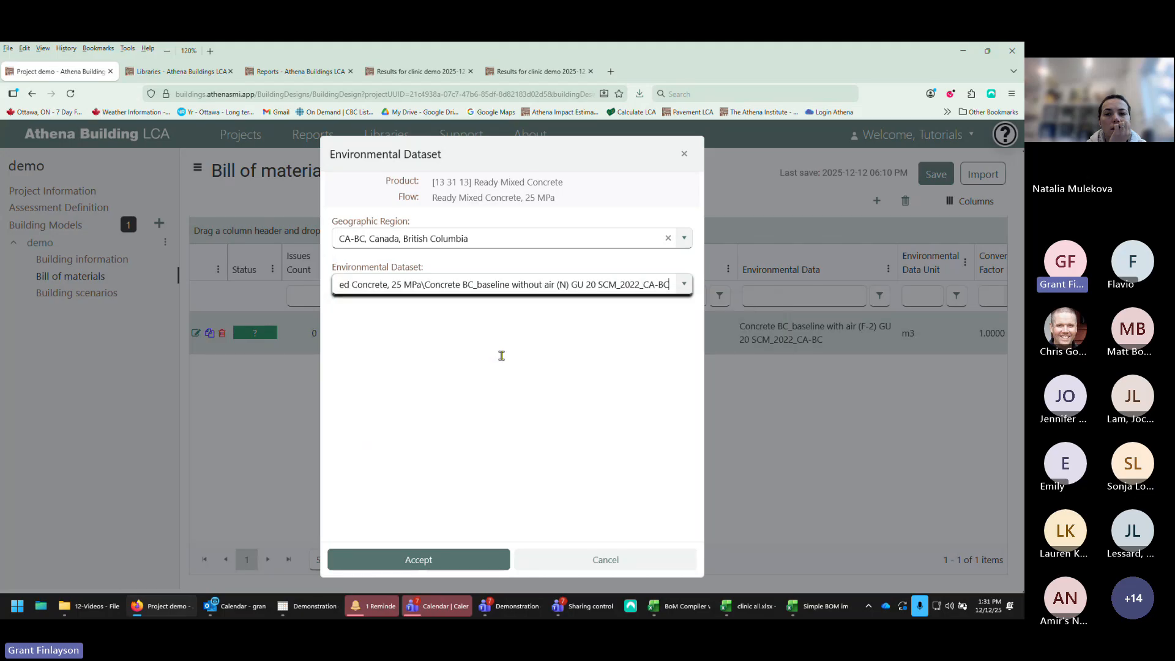
click(428, 558)
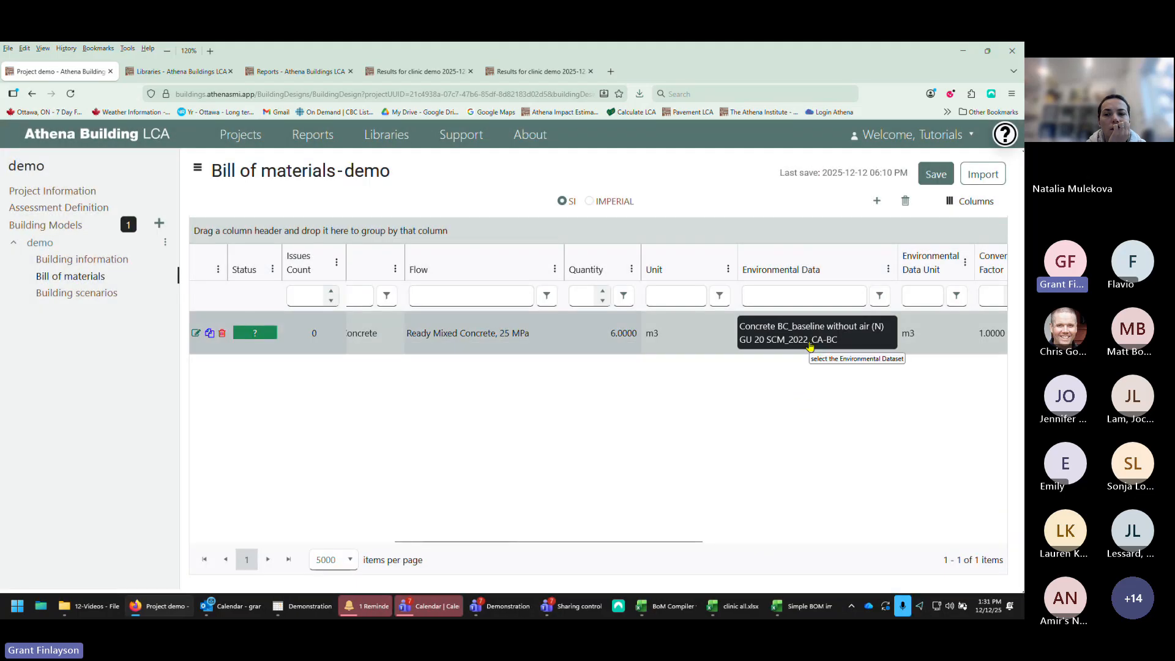
click(937, 175)
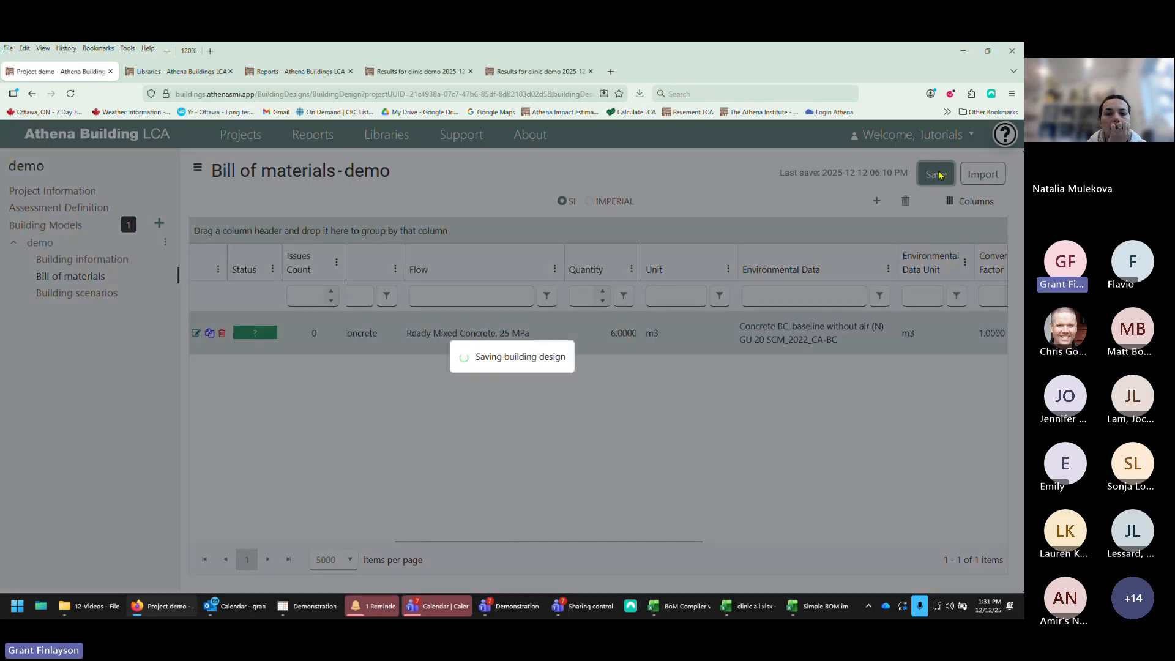
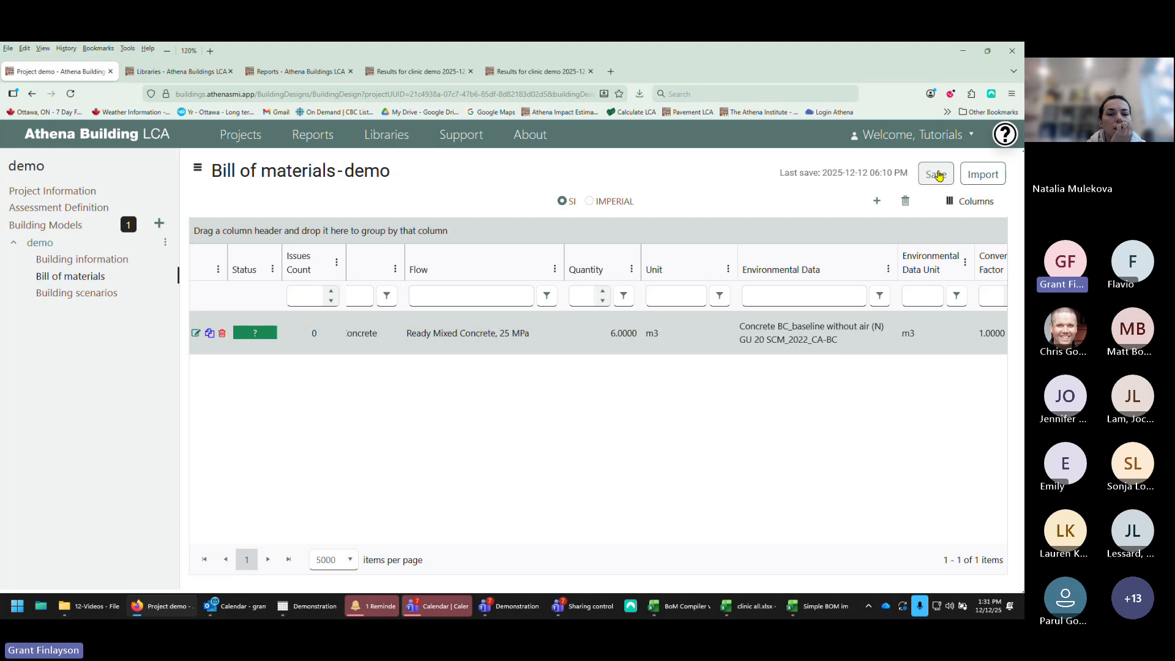
Step: Start a bill of materials import and examine the quantity, unit and product columns of the Simple BOM import spreadsheet
click(986, 178)
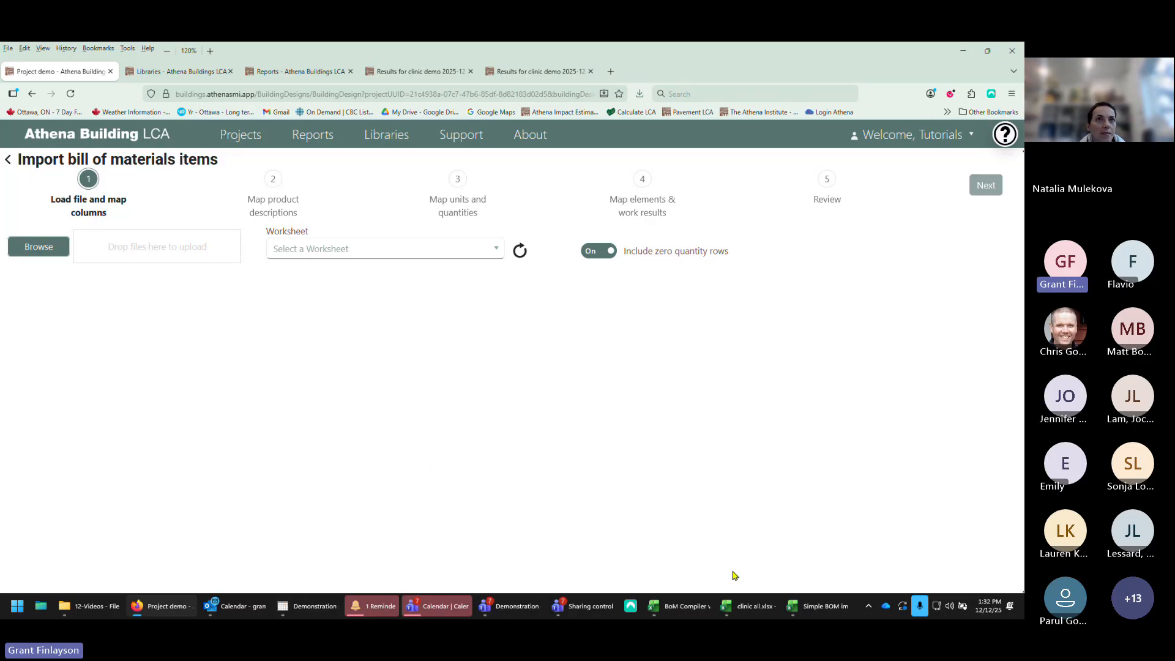
mouse_move(817, 605)
click(878, 533)
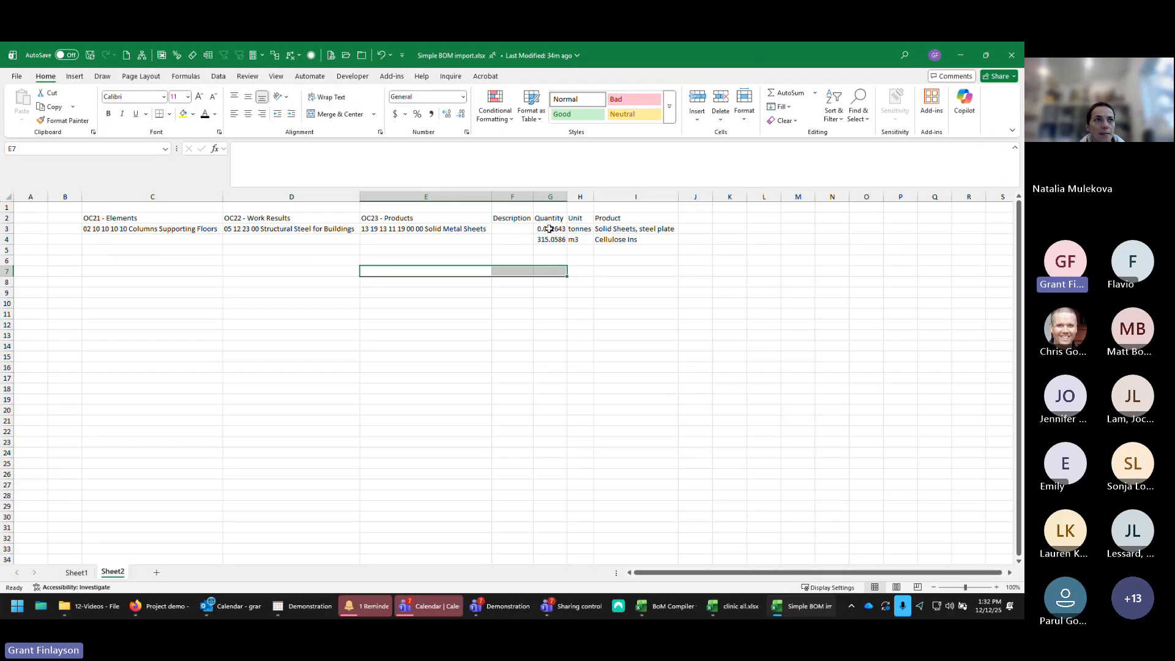
drag(549, 229, 636, 240)
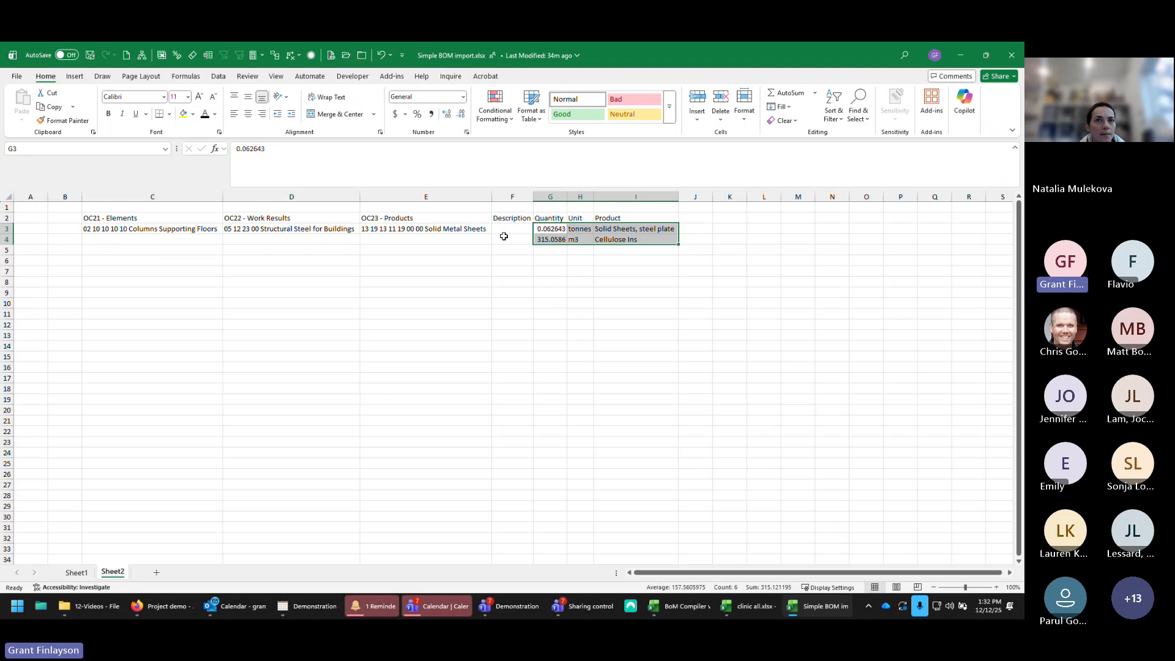
drag(551, 230, 622, 237)
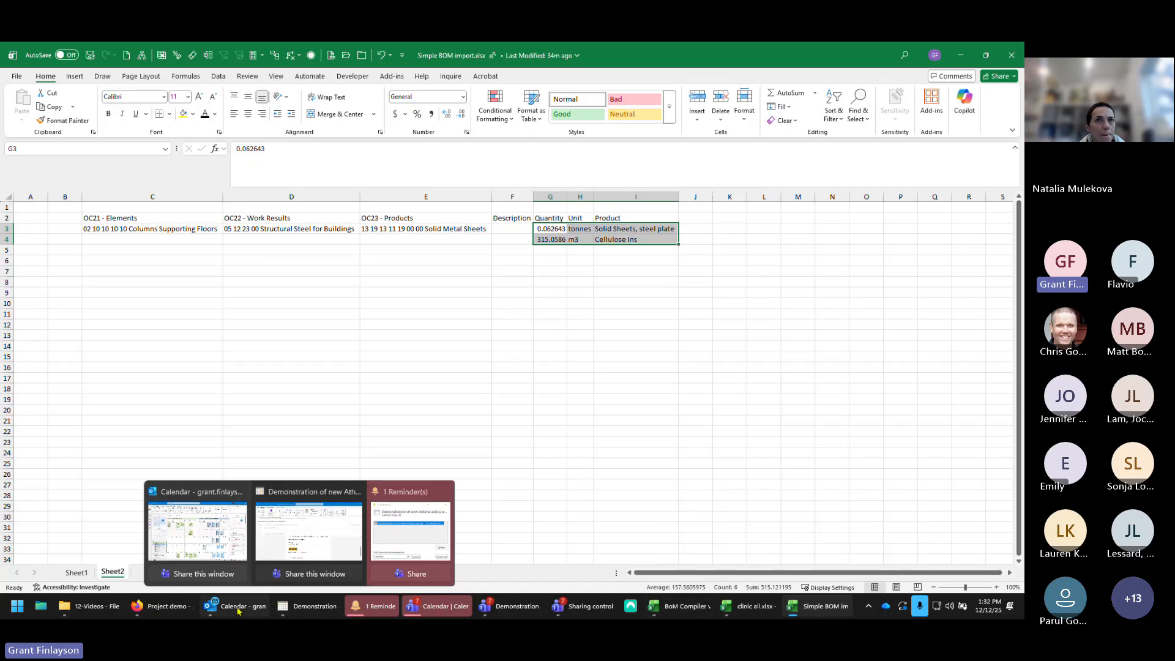
Step: Load the Simple BOM import copy.xlsx file into the import wizard
click(172, 608)
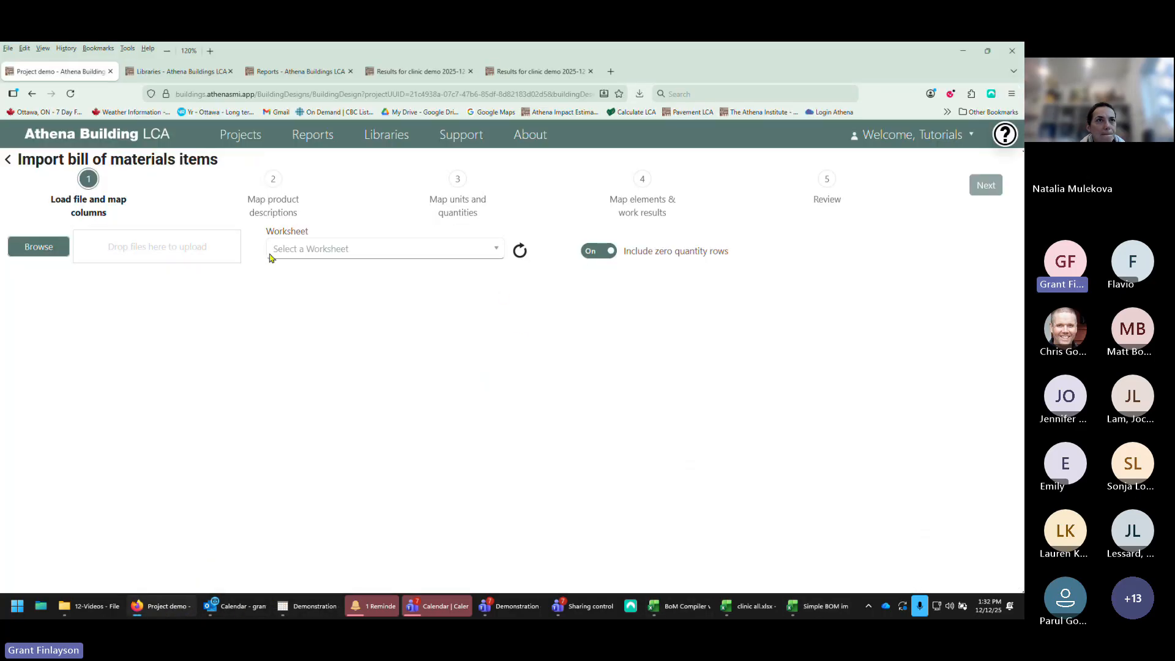
click(39, 248)
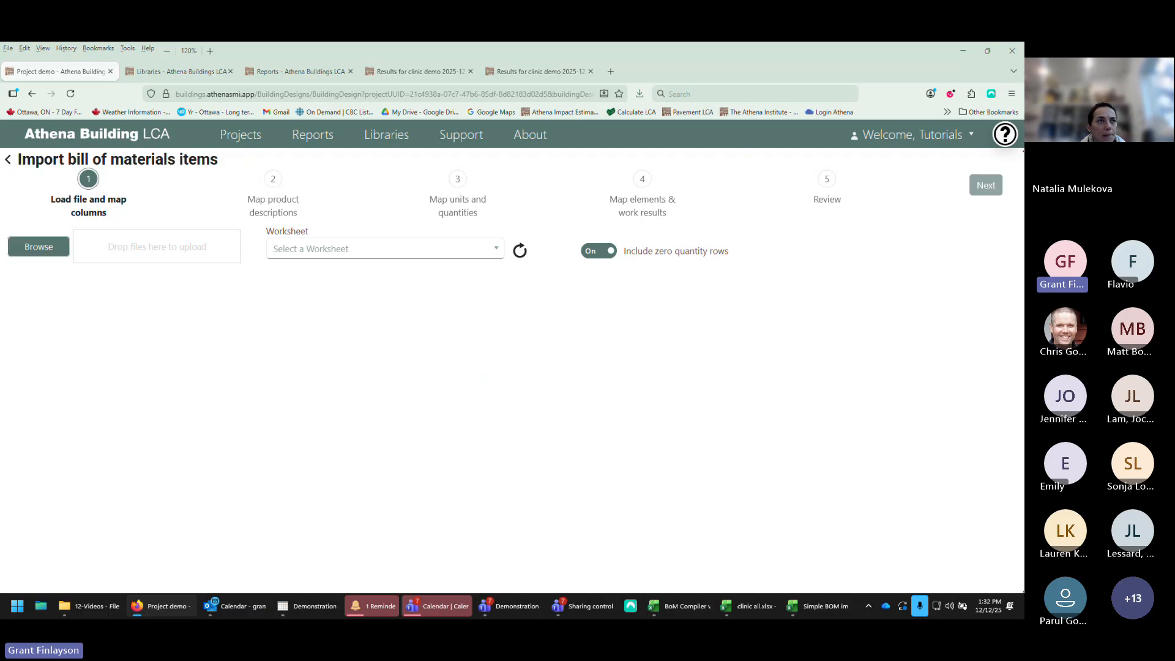
drag(1, 208, 164, 250)
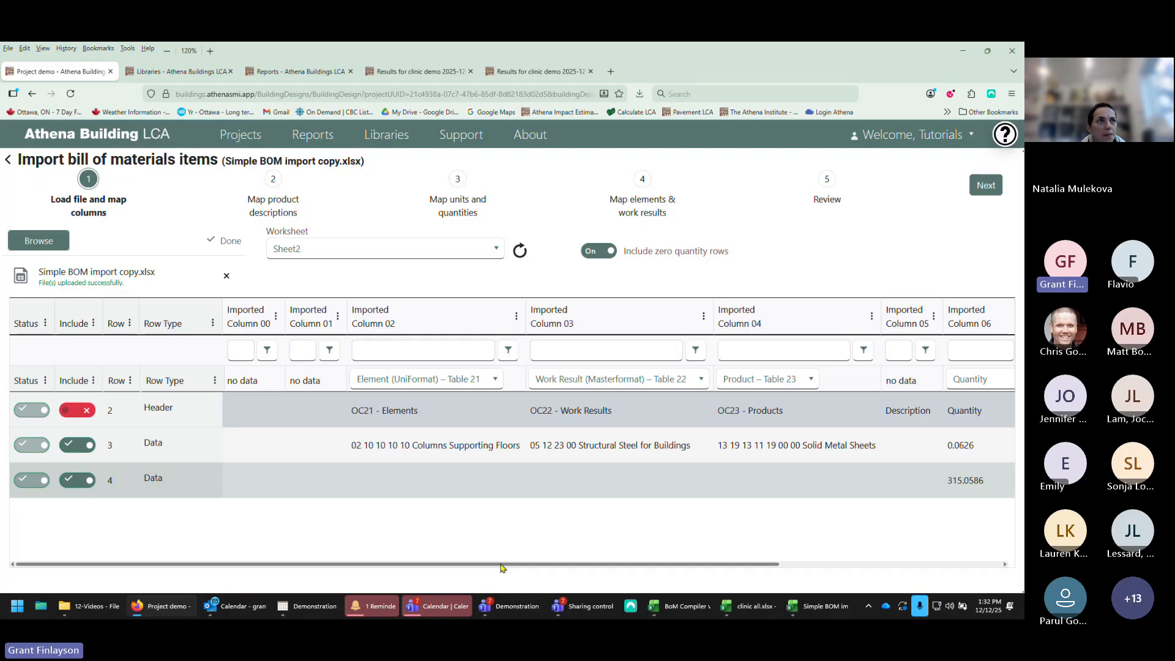
Step: Set the Imported Column 08 mapping to Unspecified
drag(500, 564, 586, 561)
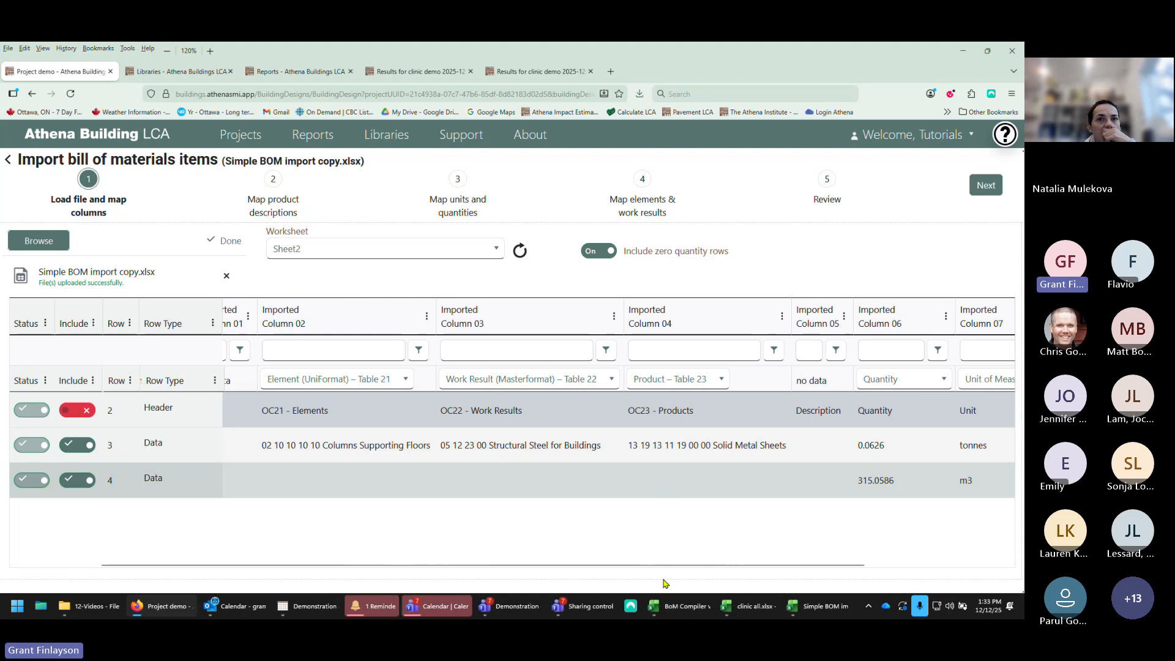
drag(678, 561, 815, 558)
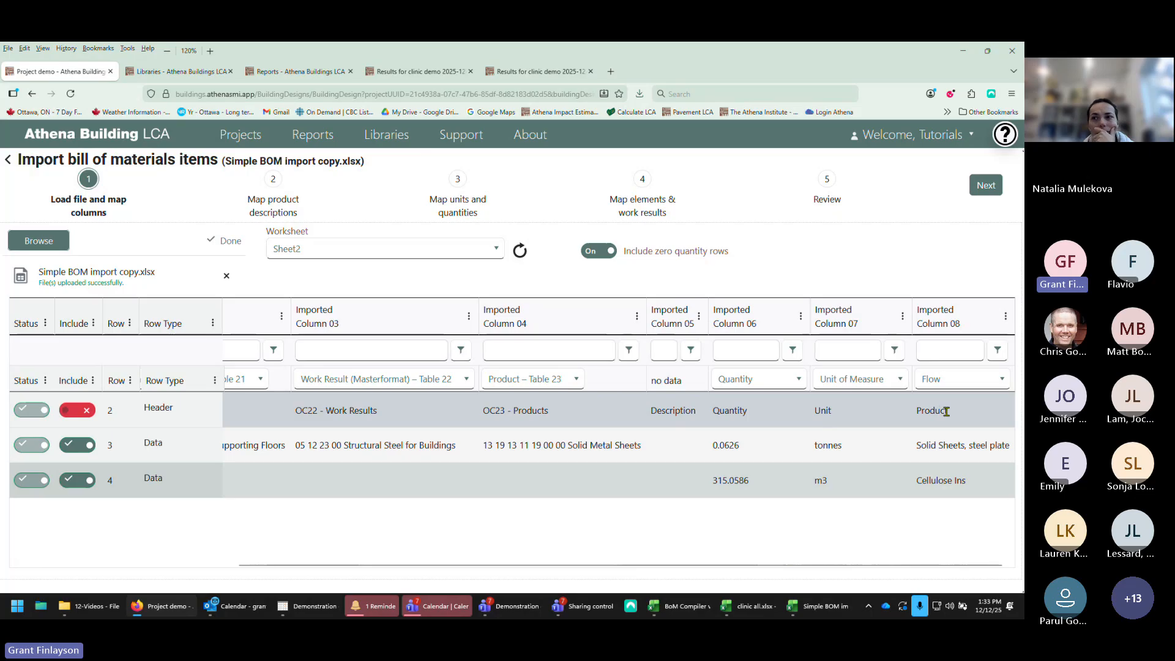
click(1002, 380)
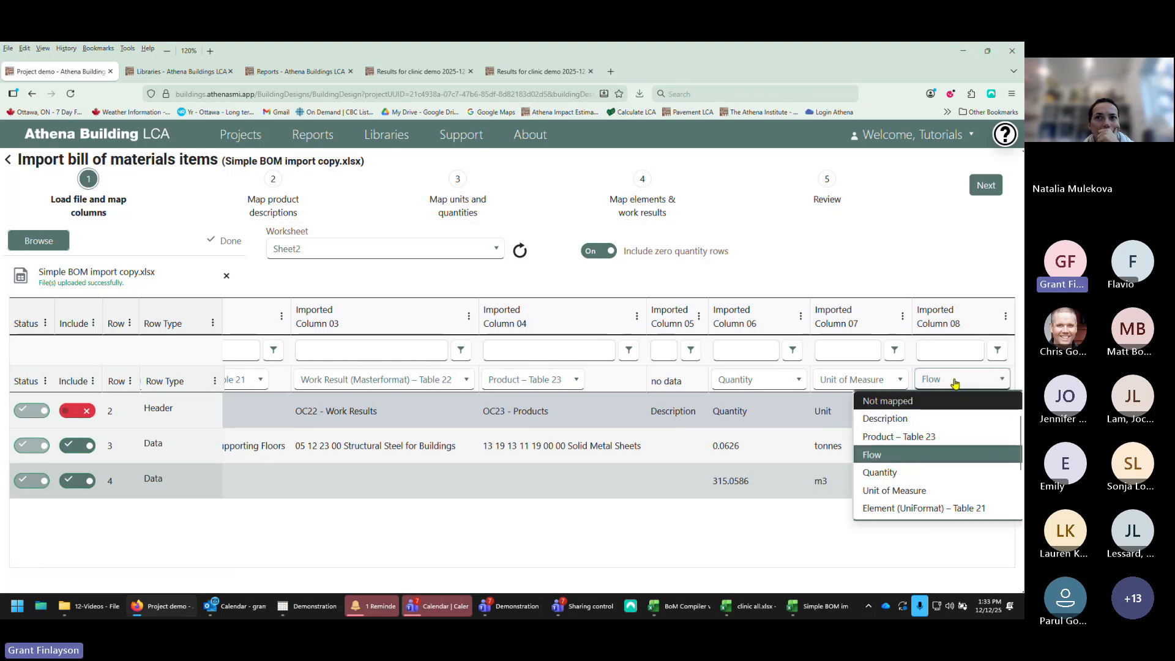
scroll(898, 490, down, 2)
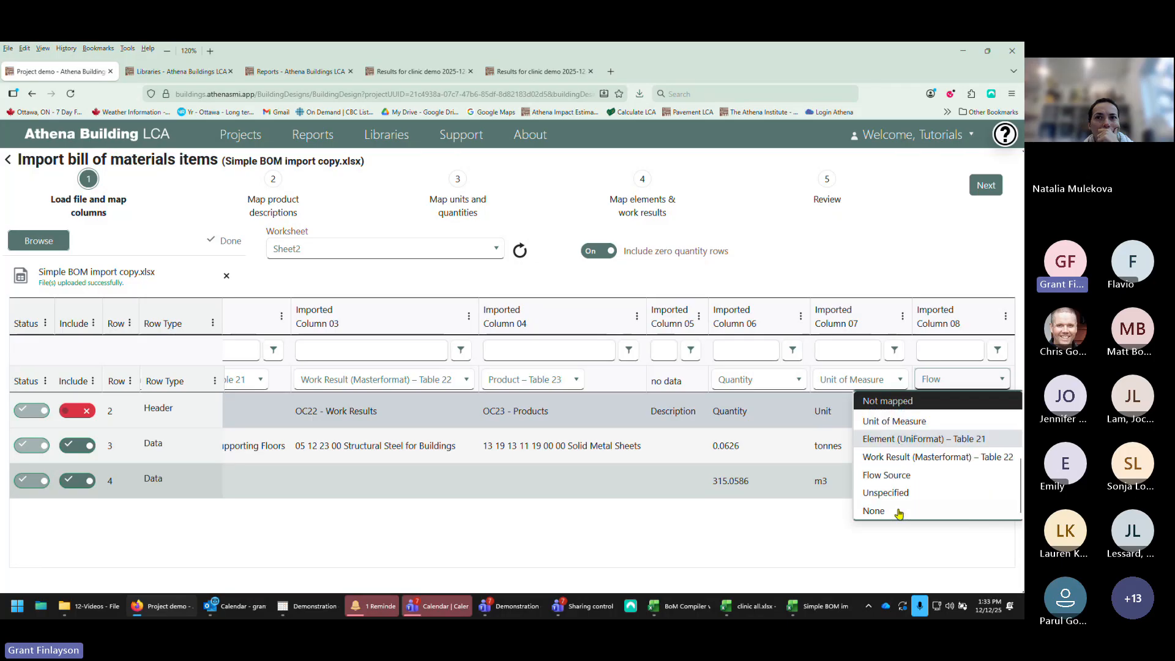
click(884, 492)
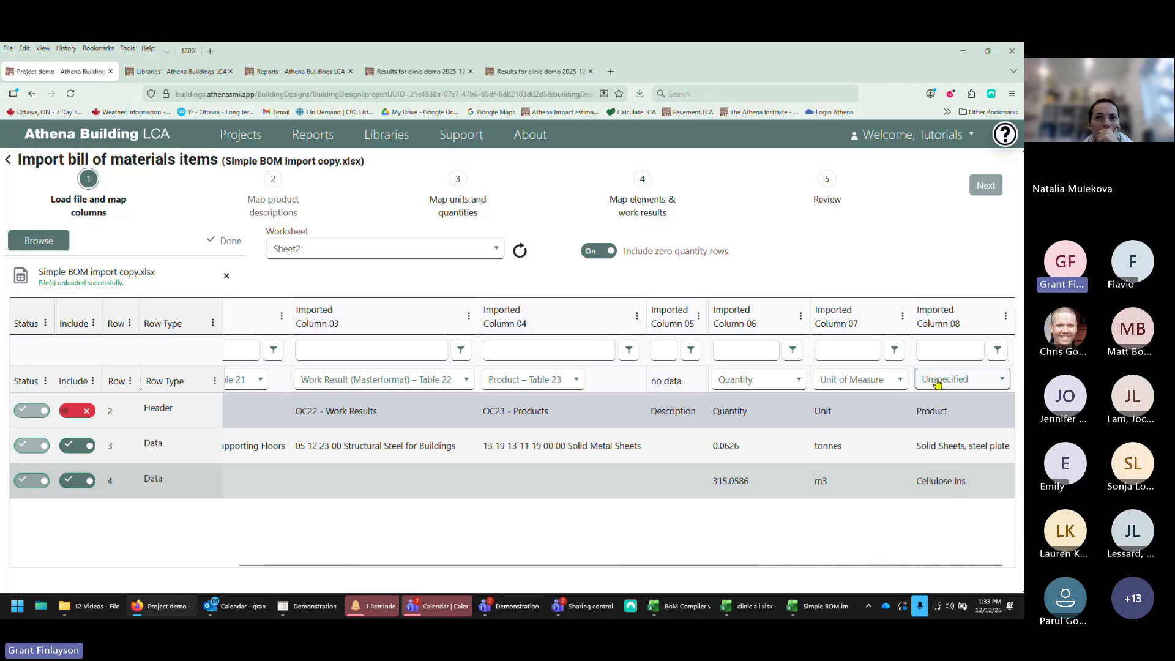
Step: Map Imported Column 08 back to Flow and reload the file to reprocess it
click(1000, 380)
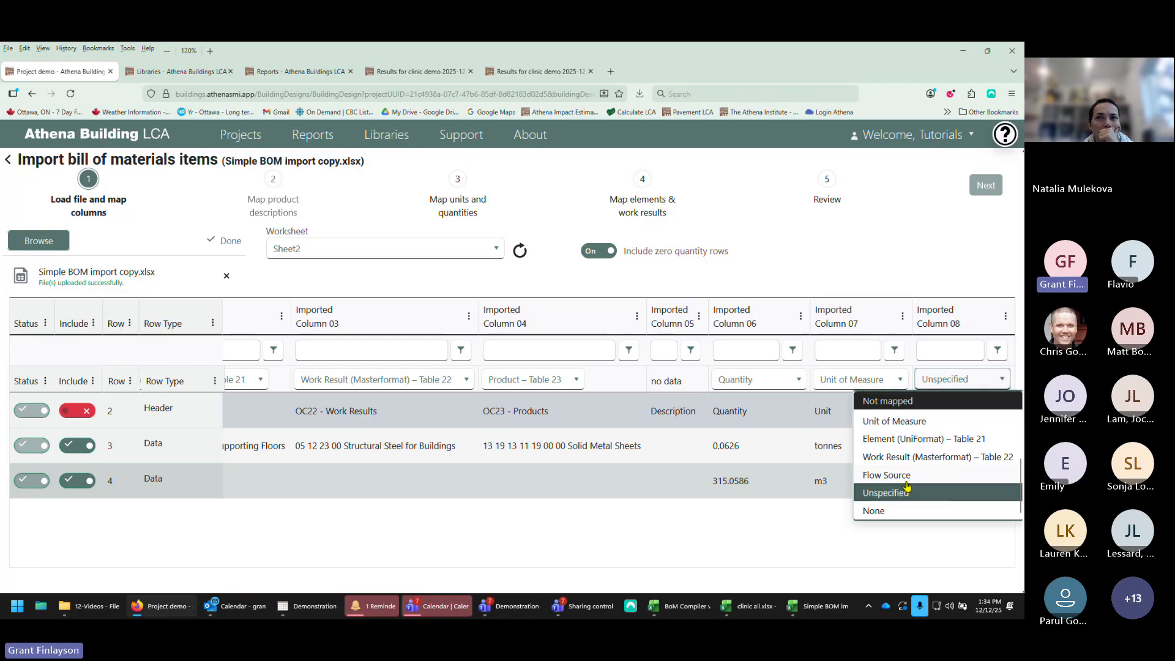
scroll(908, 486, up, 2)
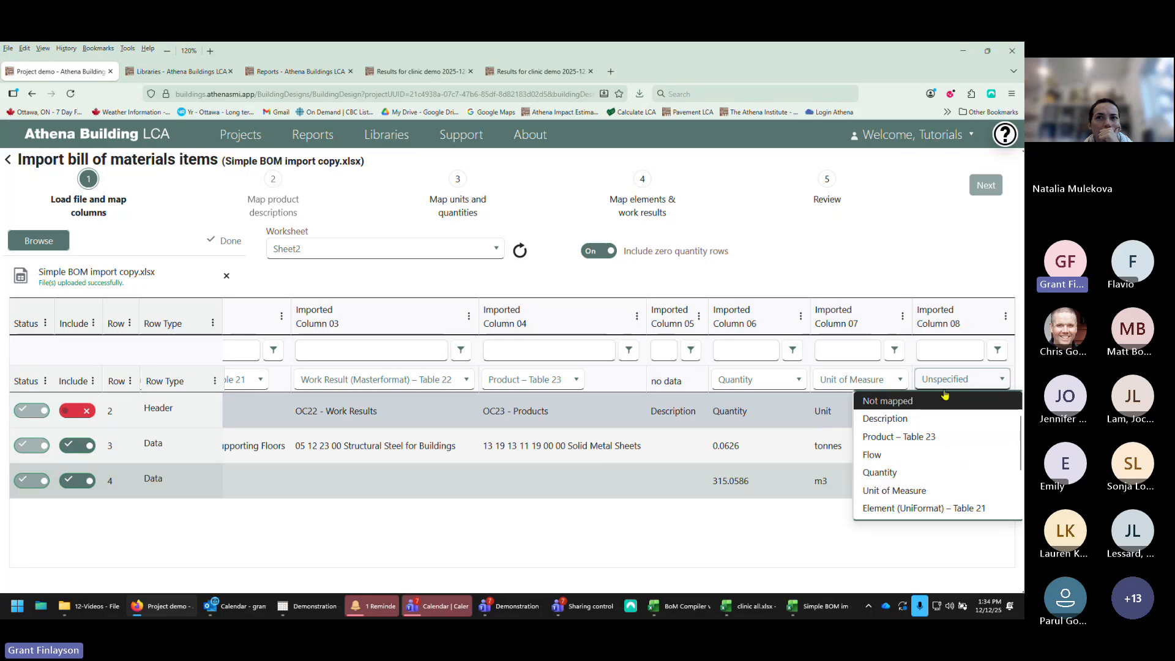
click(875, 455)
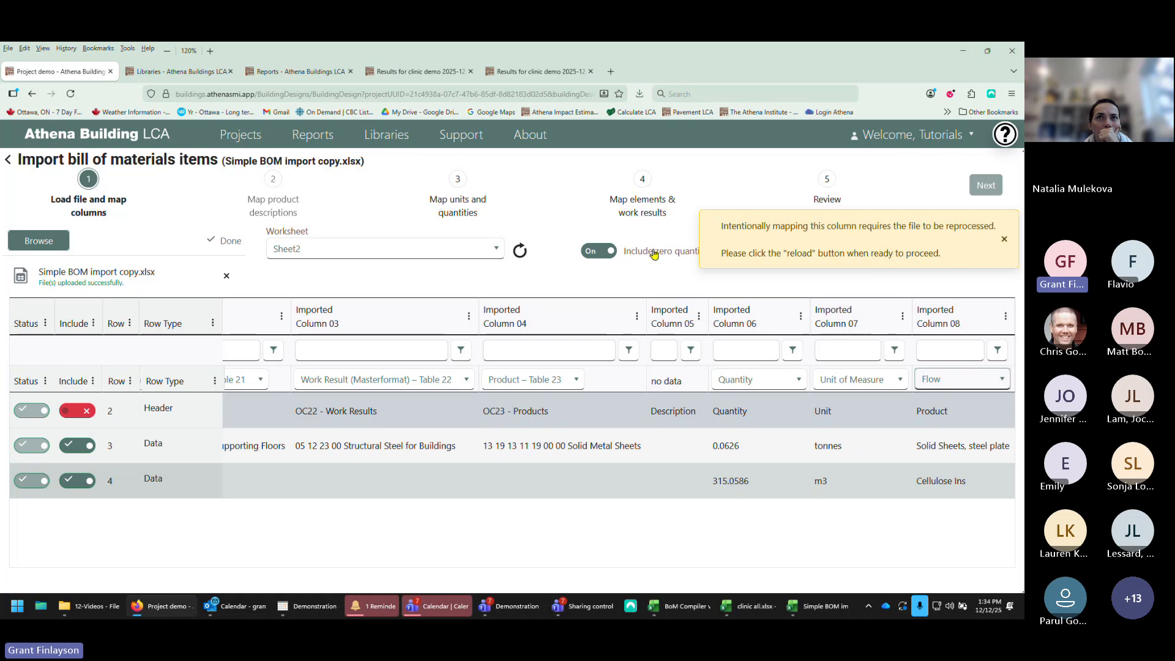
click(522, 254)
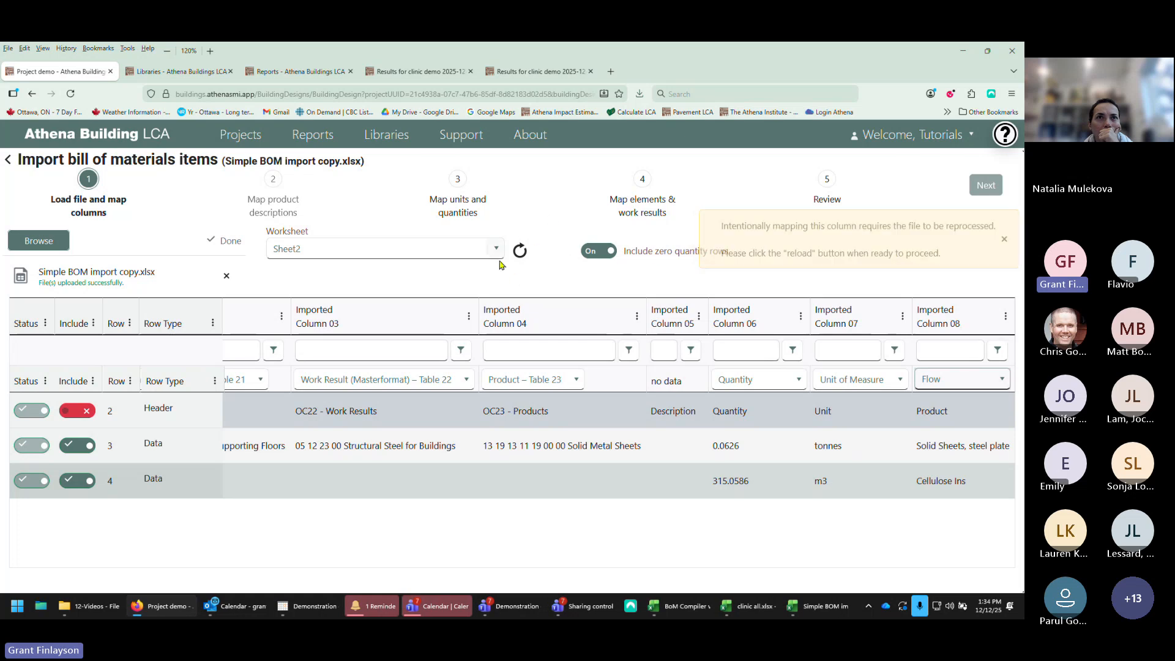
click(521, 252)
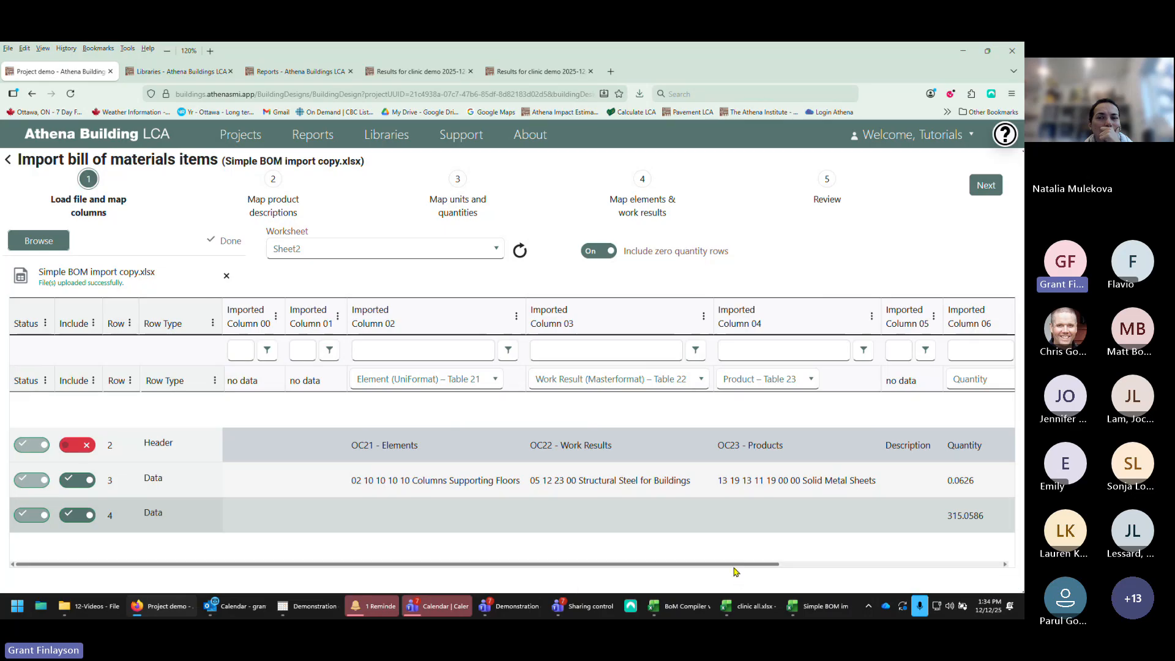
Step: Review the remaining column mappings and proceed to the product description mapping step
drag(734, 566, 875, 570)
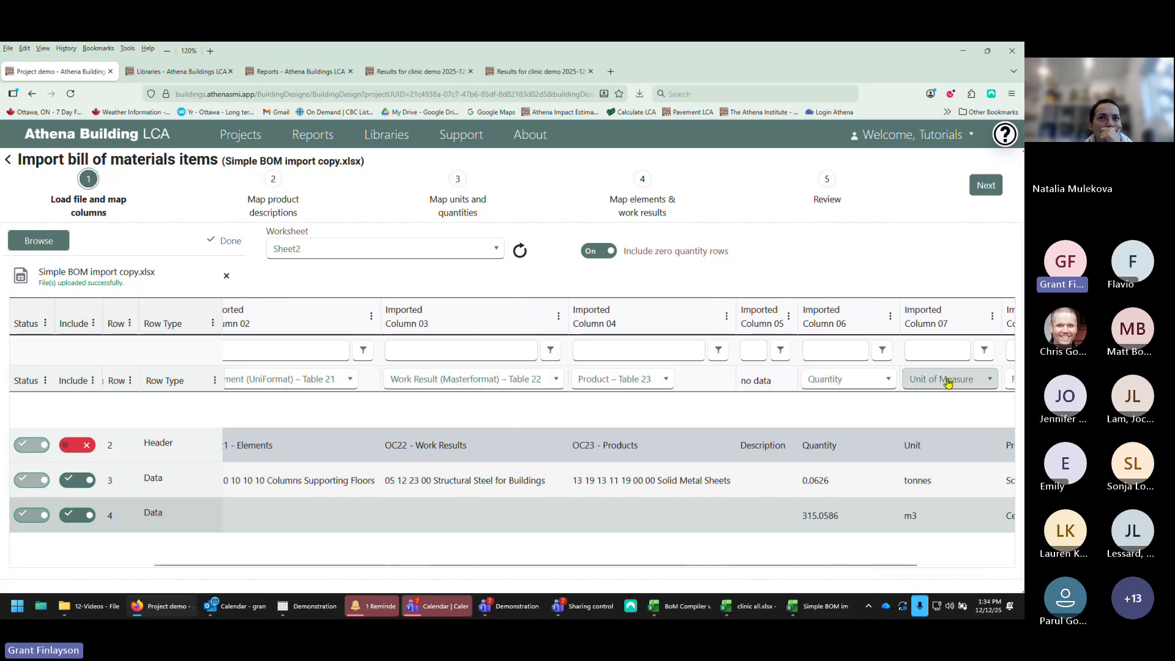
drag(854, 564, 939, 563)
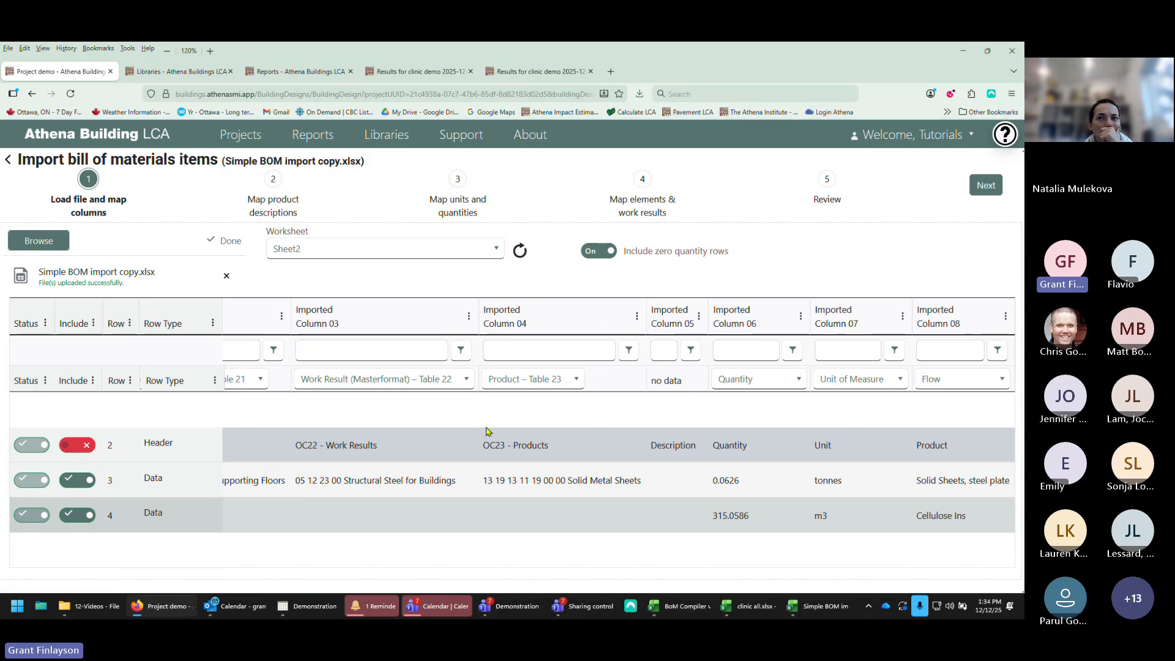
click(995, 189)
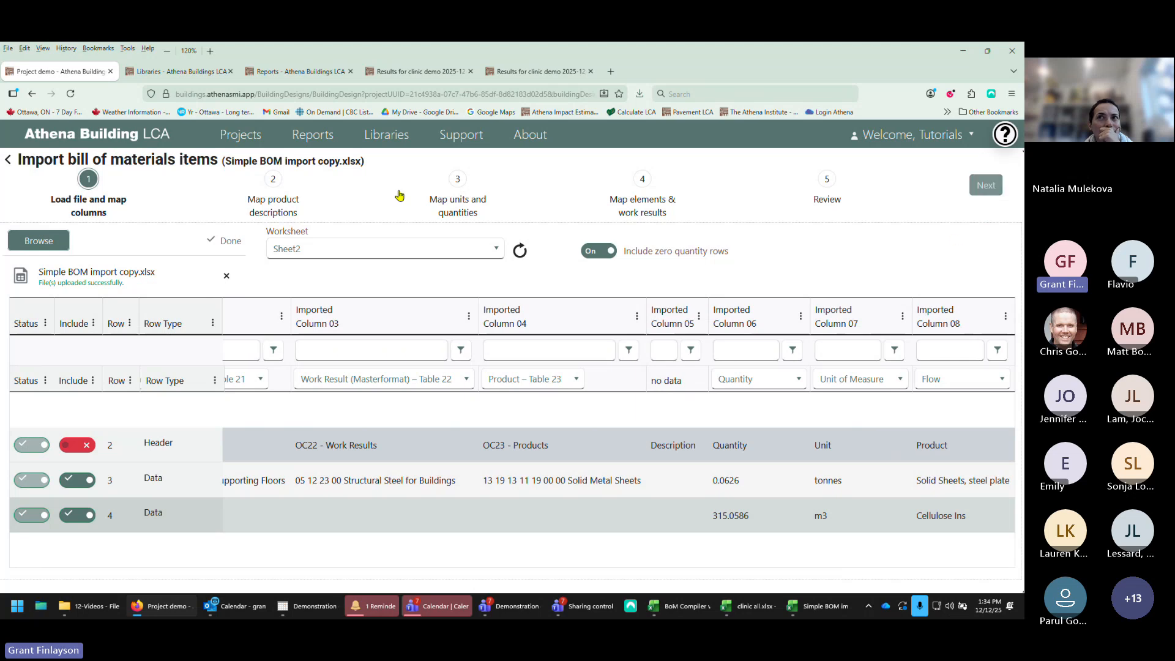
click(985, 187)
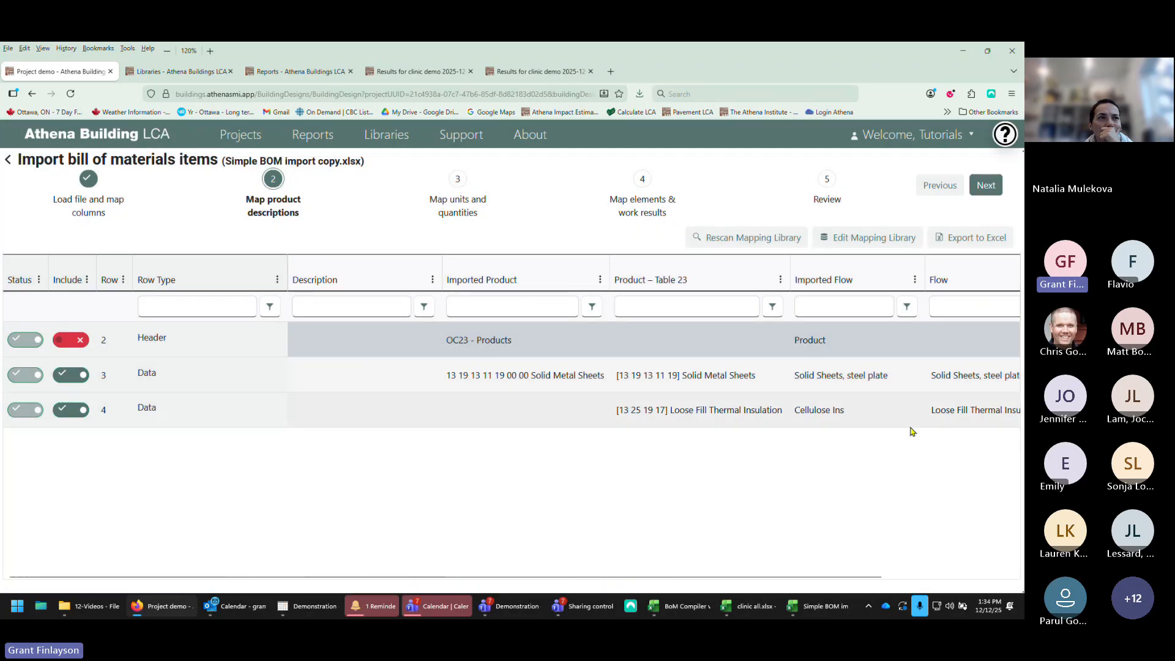
Step: Check the source spreadsheet and the Flow Mapping Library entries for the imported products
click(808, 609)
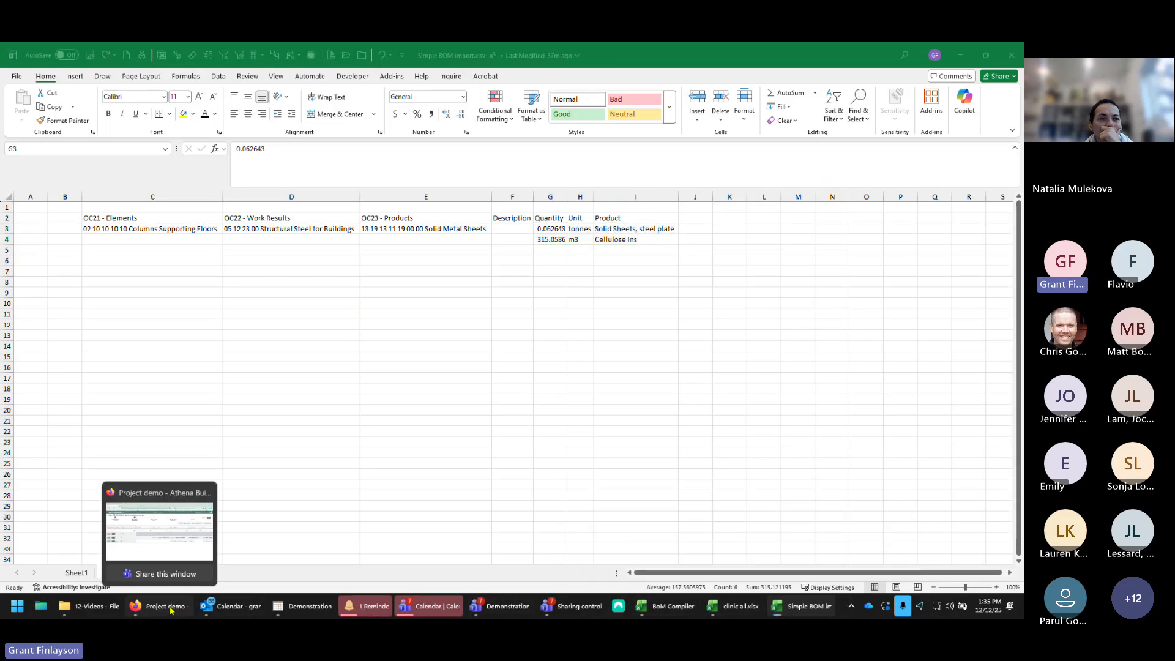
click(159, 526)
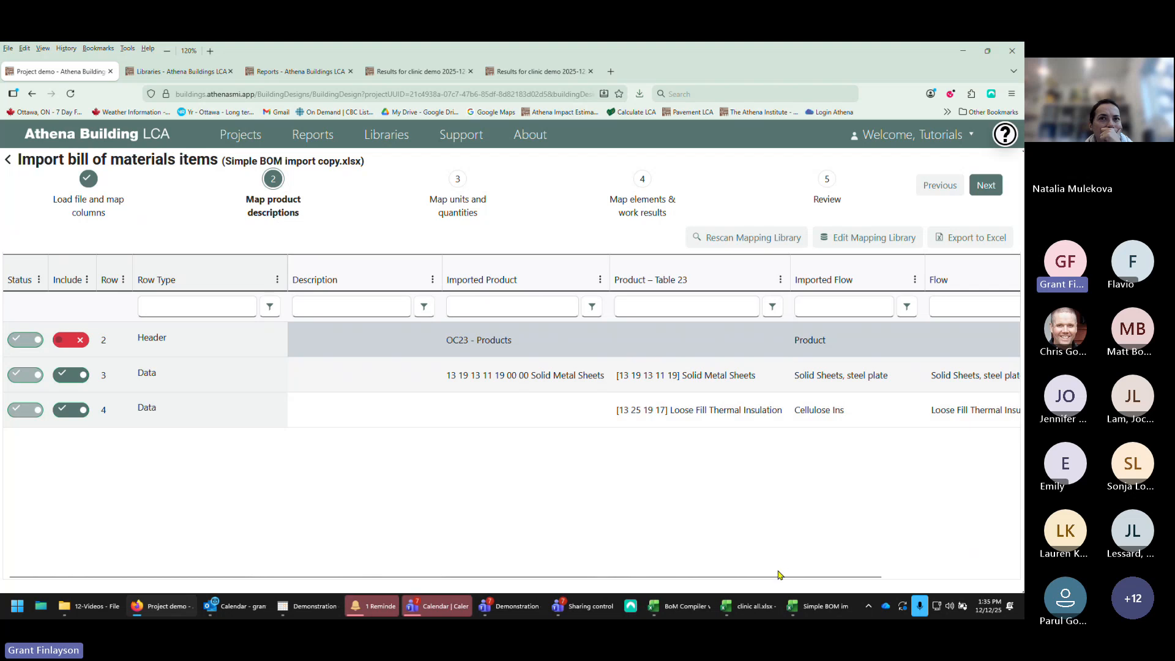
drag(779, 575, 905, 575)
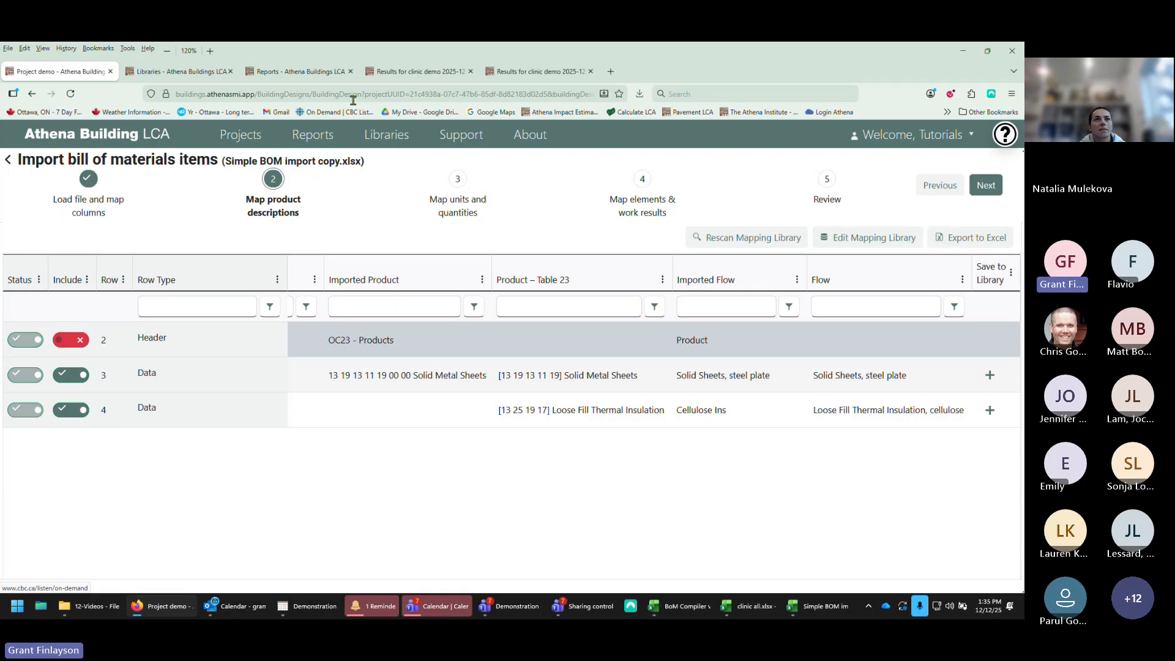
click(175, 72)
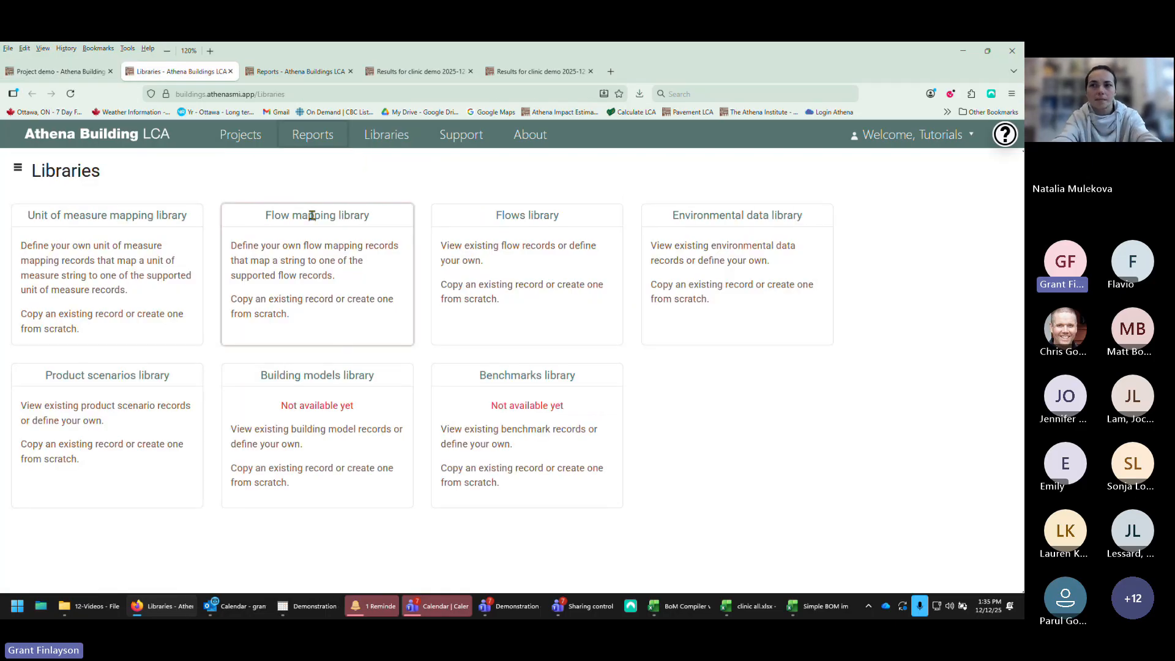
double_click(312, 246)
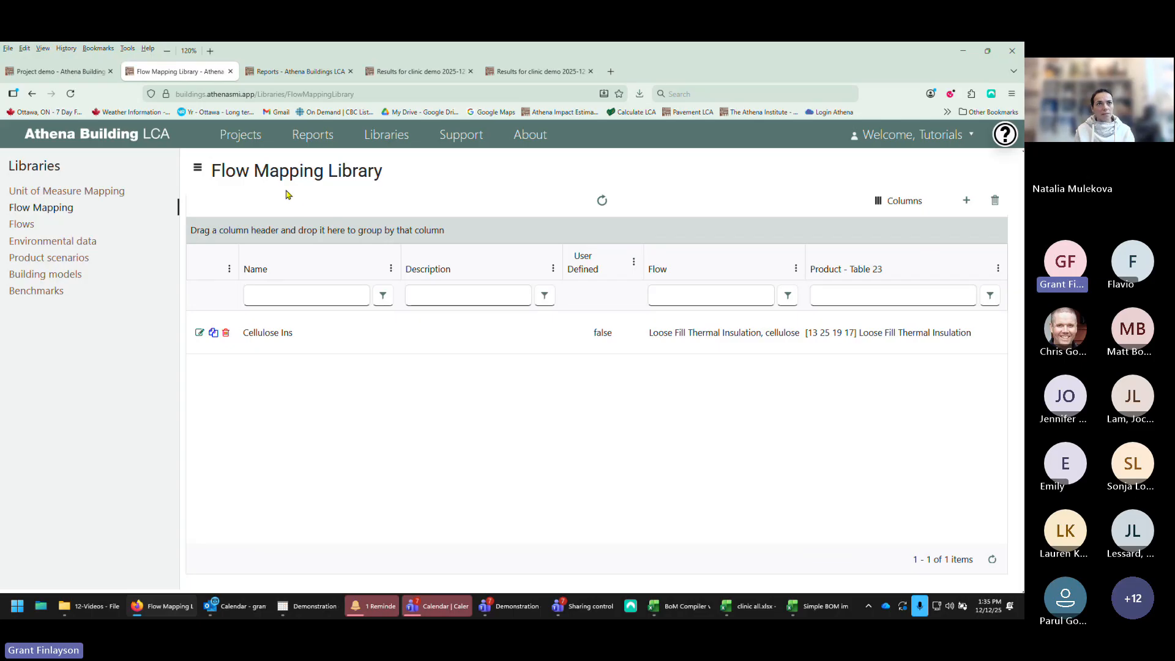
click(58, 73)
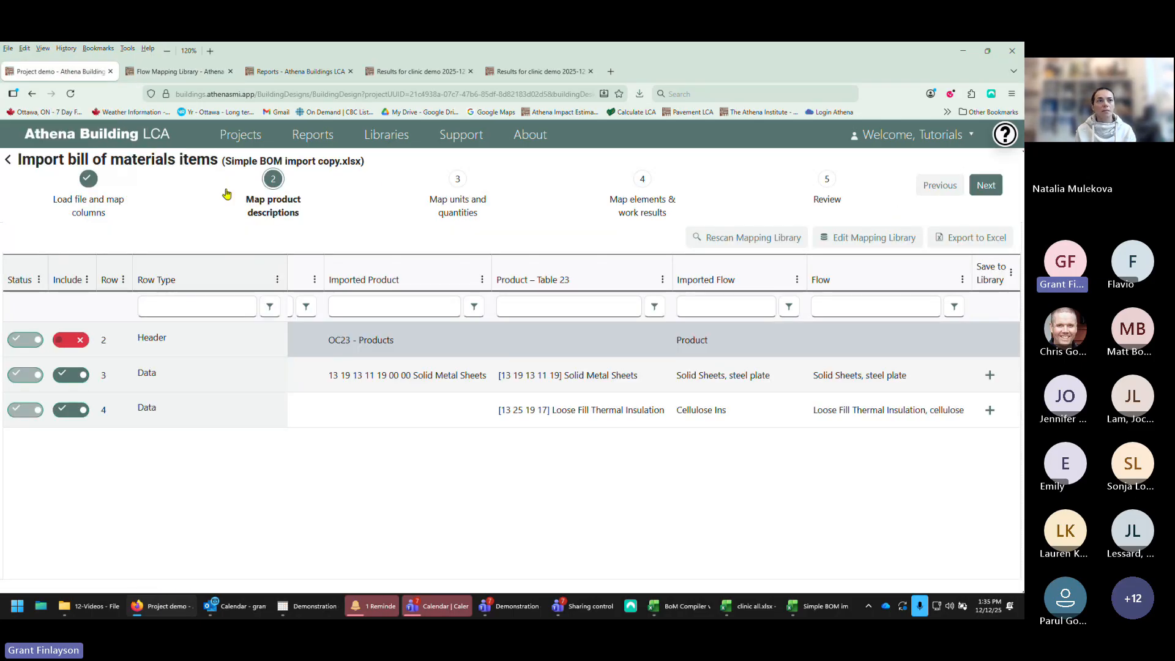
Step: Set the Cellulose Ins row's flow to Loose Fill Thermal Insulation, cellulose in the Product Flows dialog and accept
double_click(906, 413)
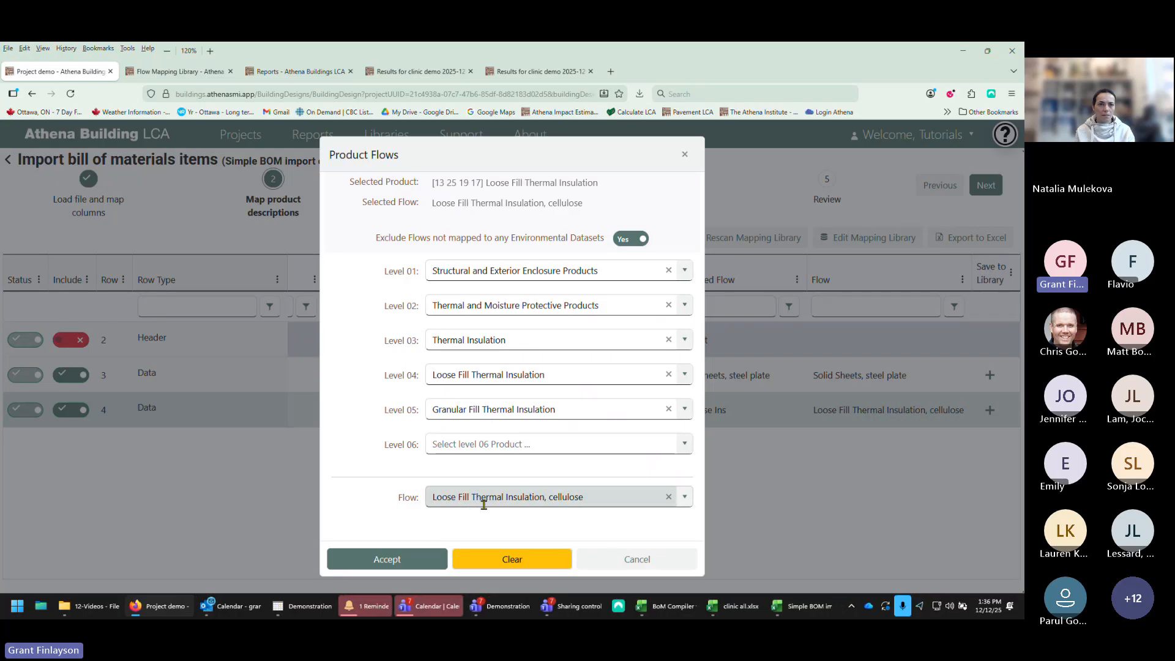
click(686, 497)
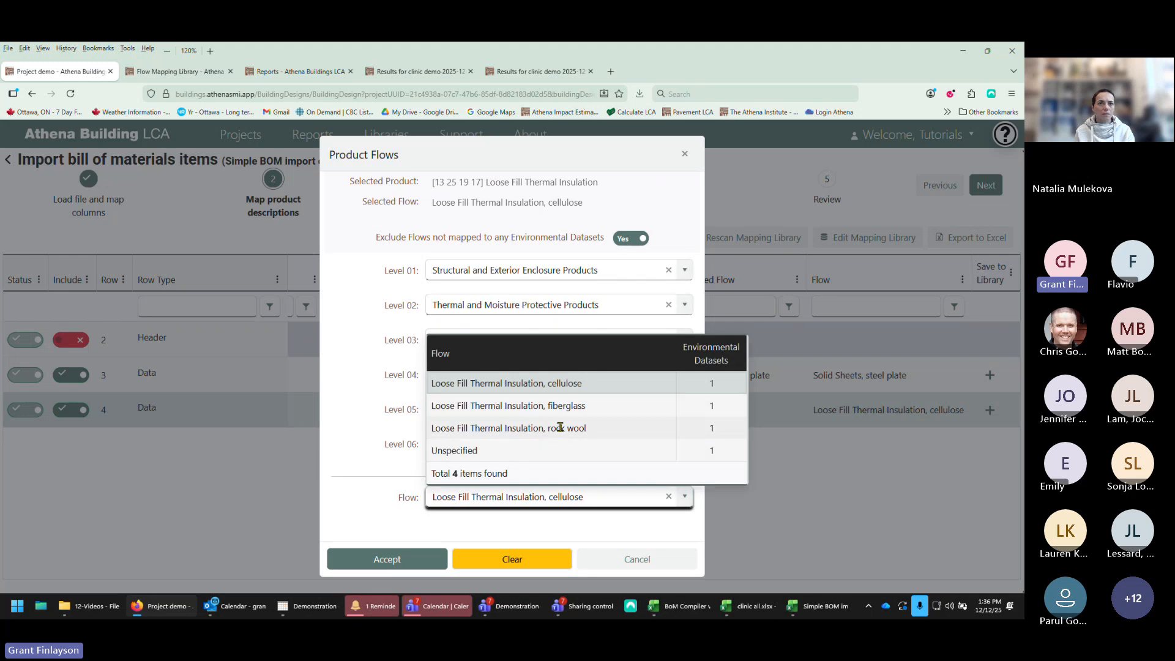
click(564, 385)
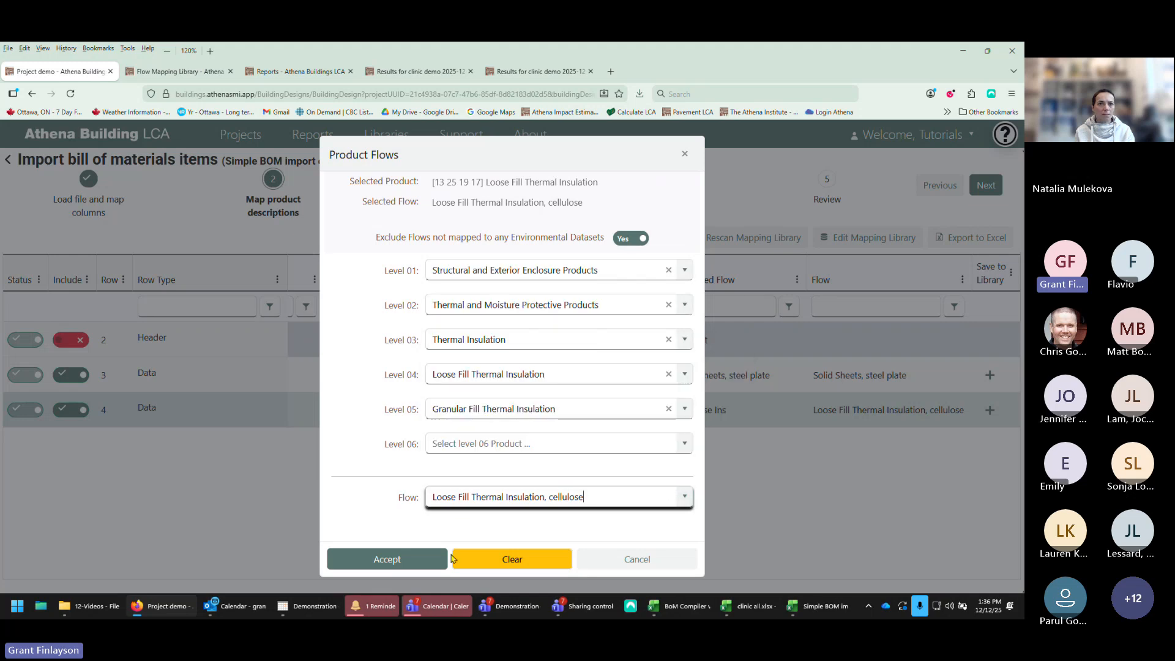
click(388, 559)
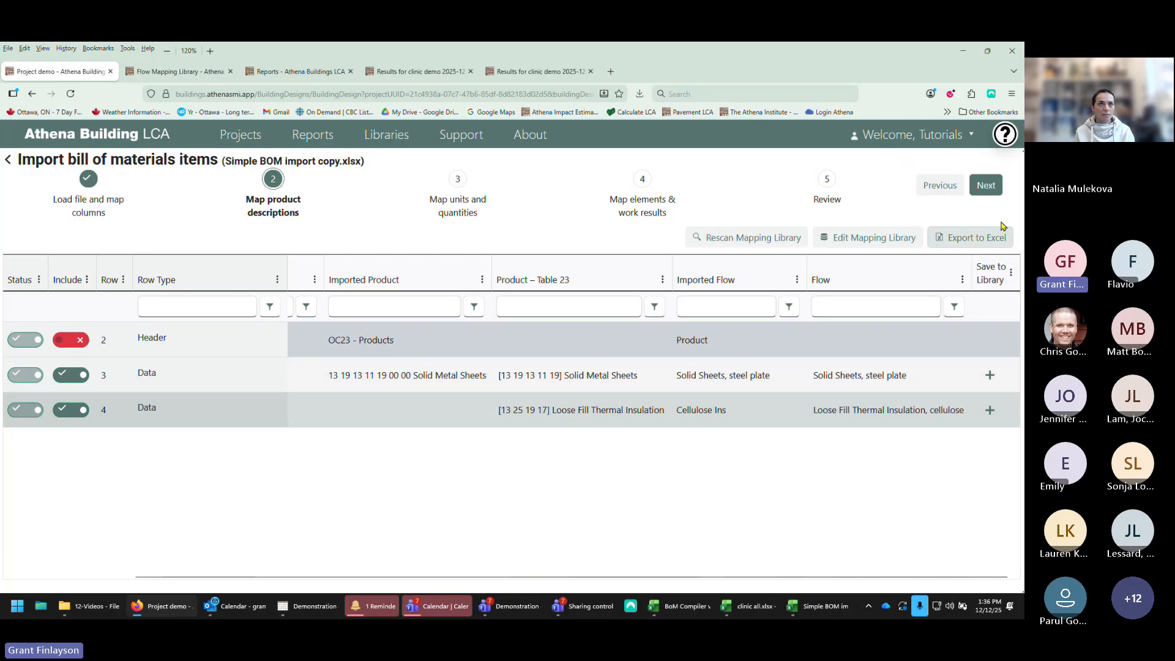
Step: Proceed to the units and quantities mapping step and inspect the unit of the Solid Sheets, steel plate row
click(993, 187)
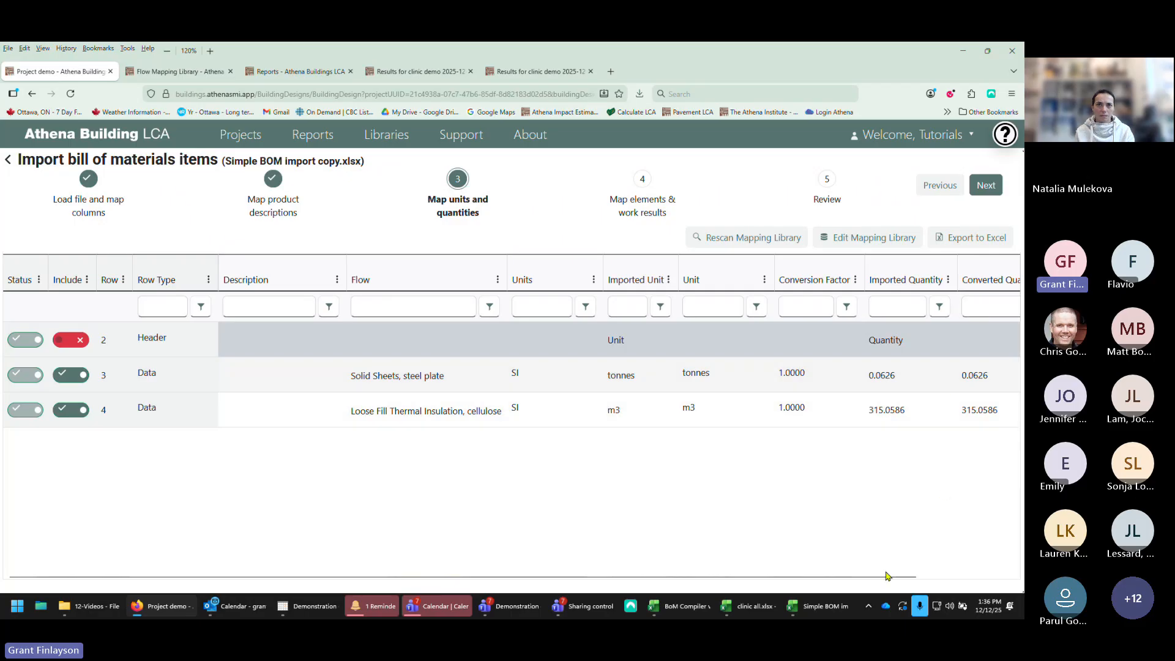
drag(887, 577, 979, 576)
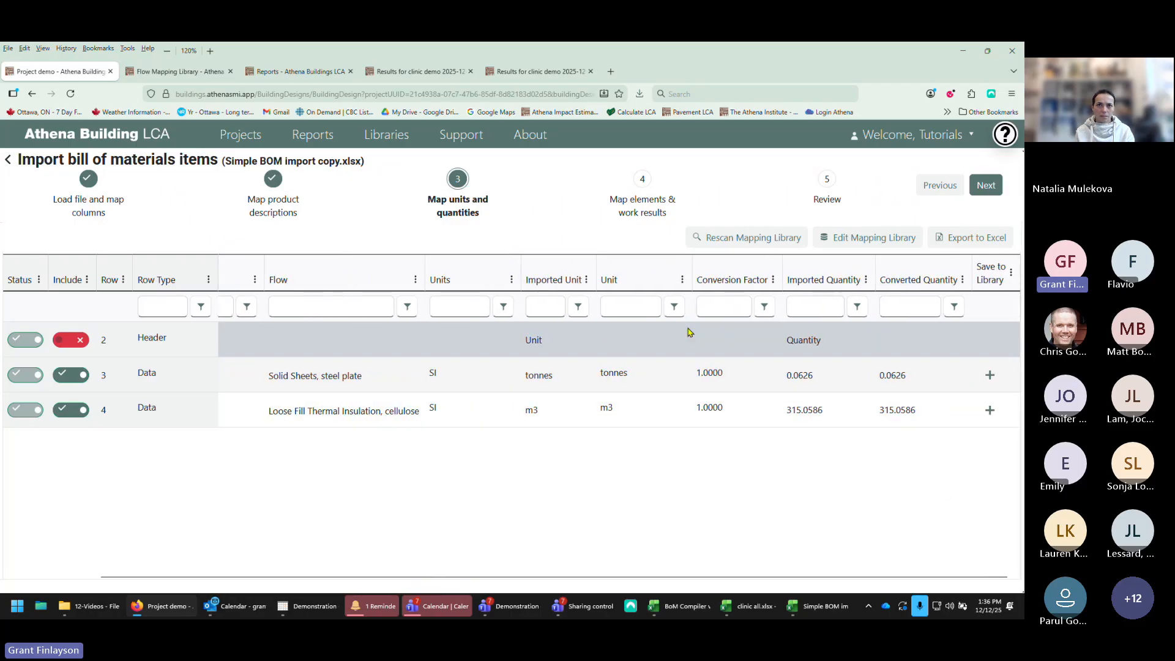
click(609, 382)
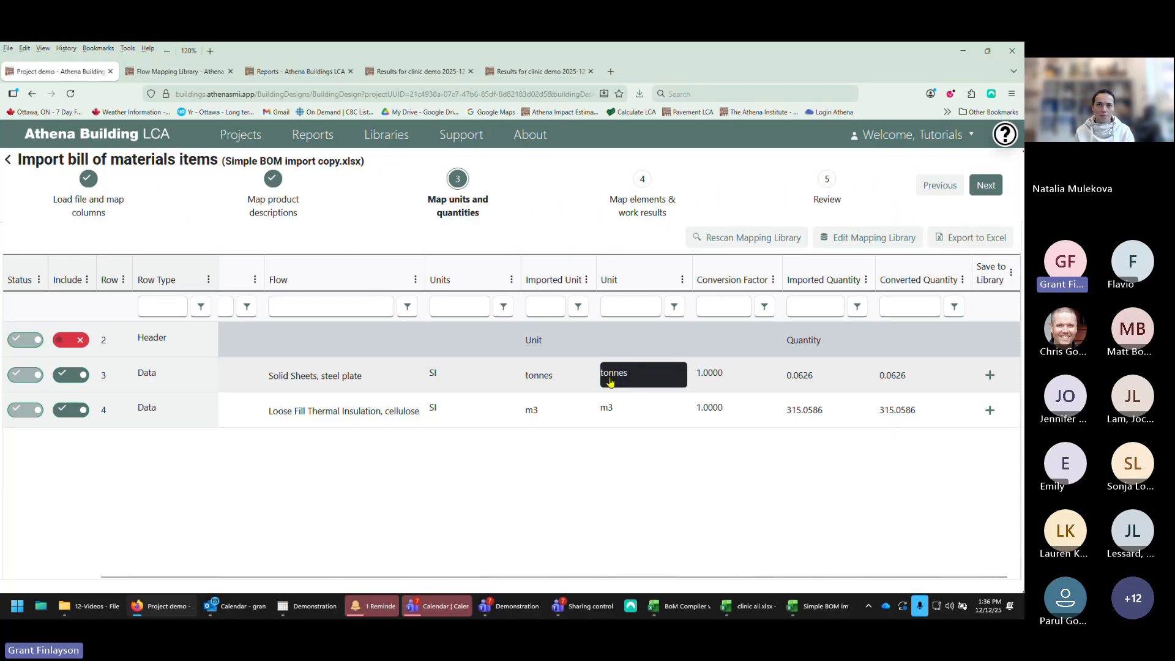
click(750, 385)
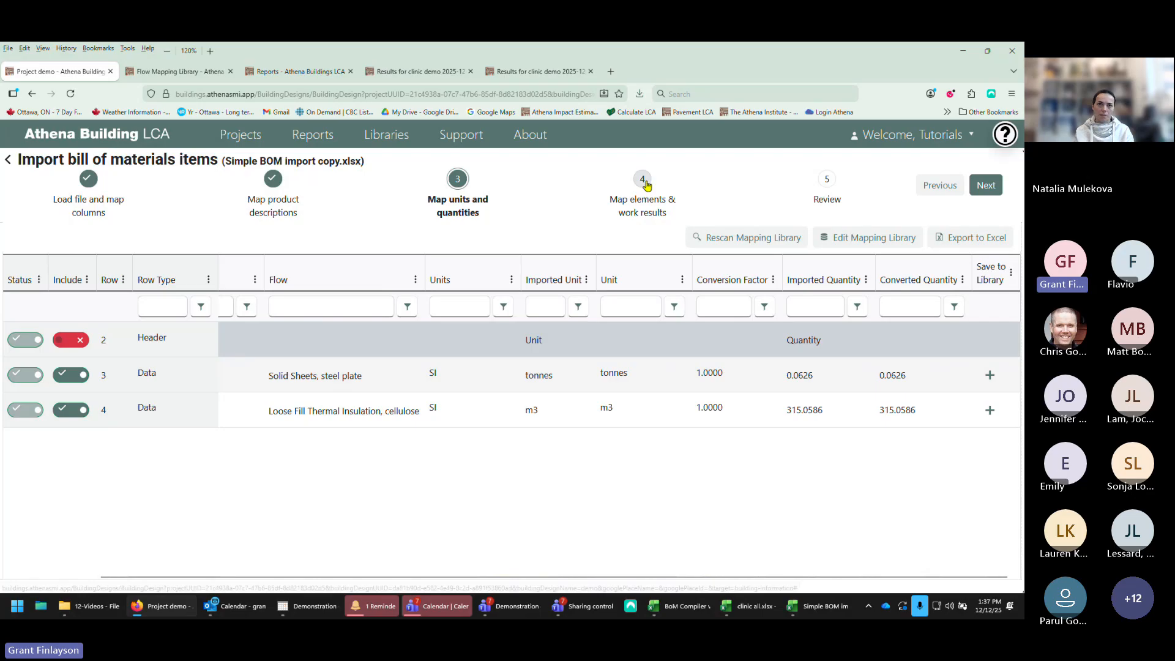
Step: Proceed to the elements and work results mapping step and scroll through its mapped columns
click(984, 185)
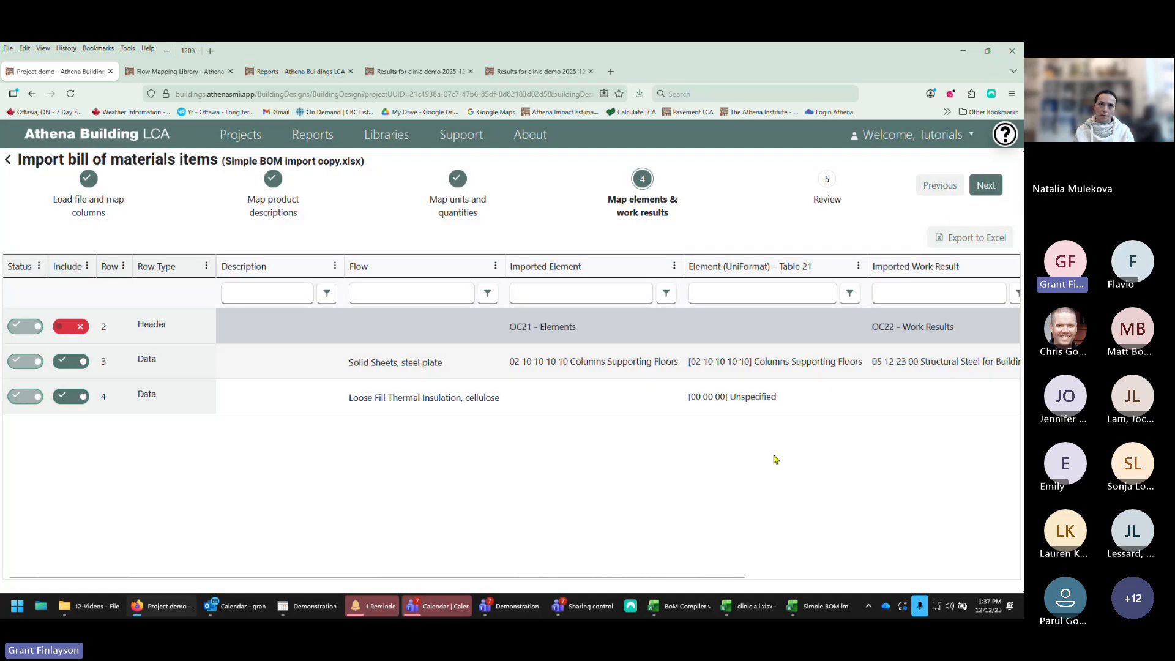
drag(613, 576, 768, 556)
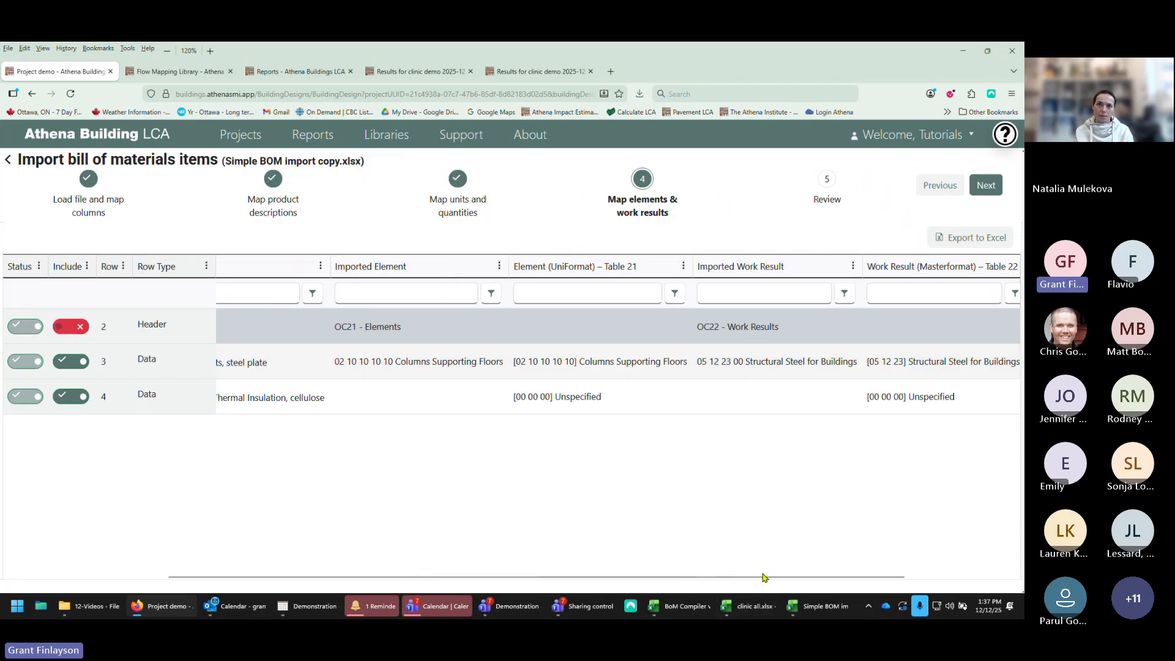
drag(765, 577, 907, 572)
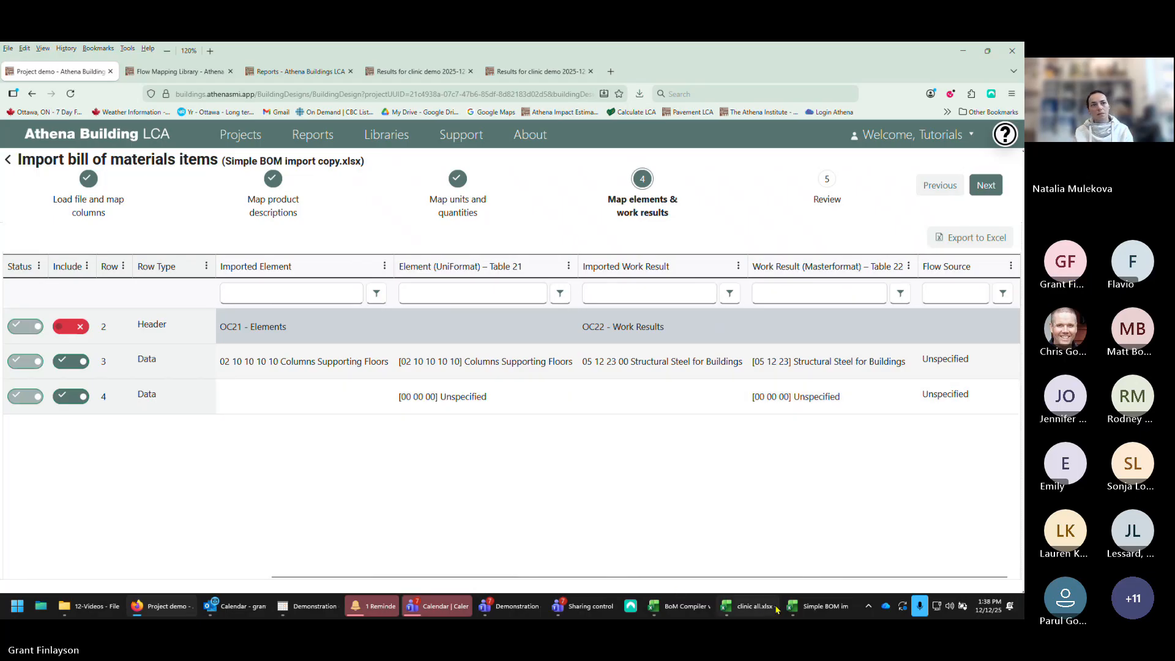
Step: Switch to the source spreadsheet in Excel and check the element, work result and product codes for both rows
click(822, 608)
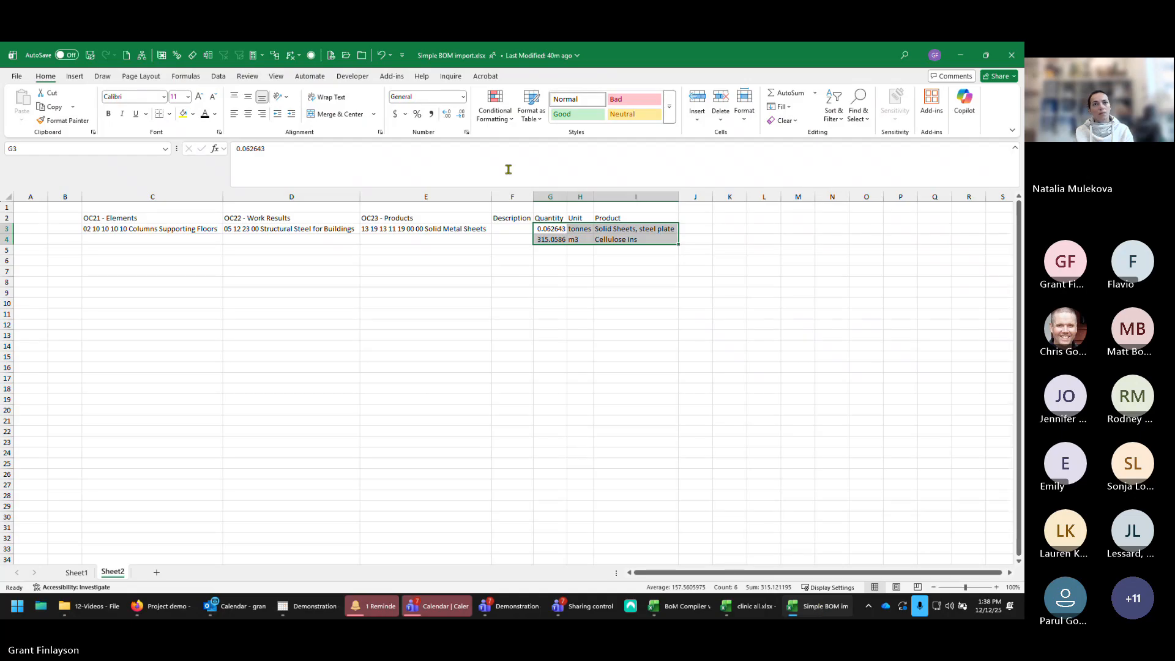
drag(126, 229, 435, 229)
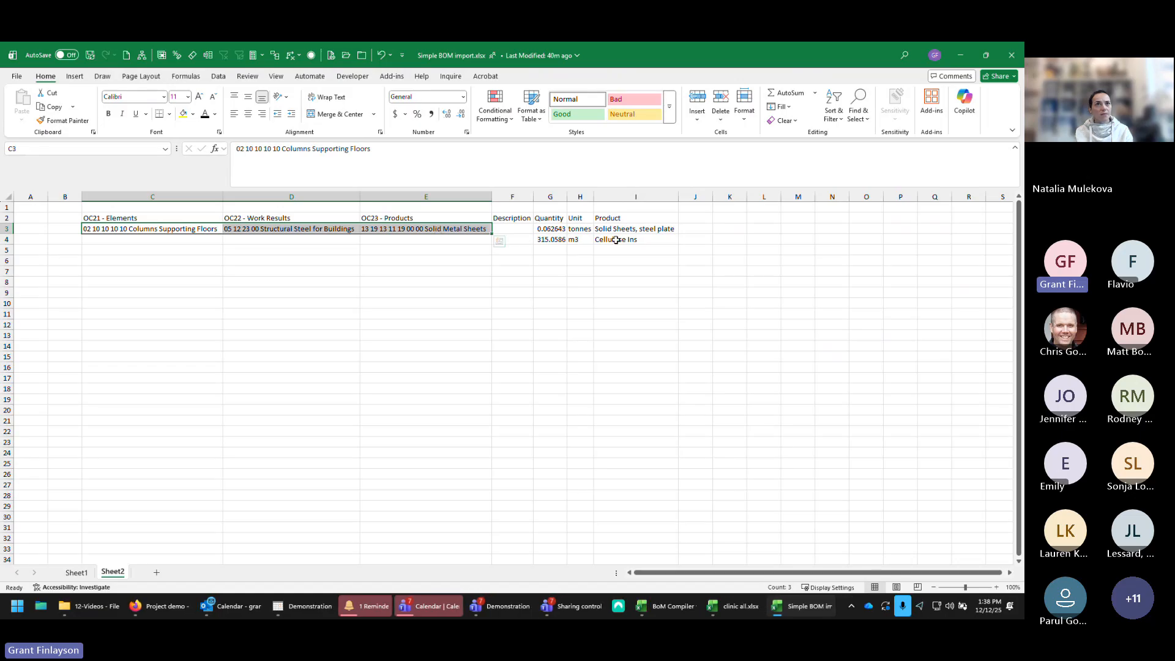
drag(615, 239, 147, 240)
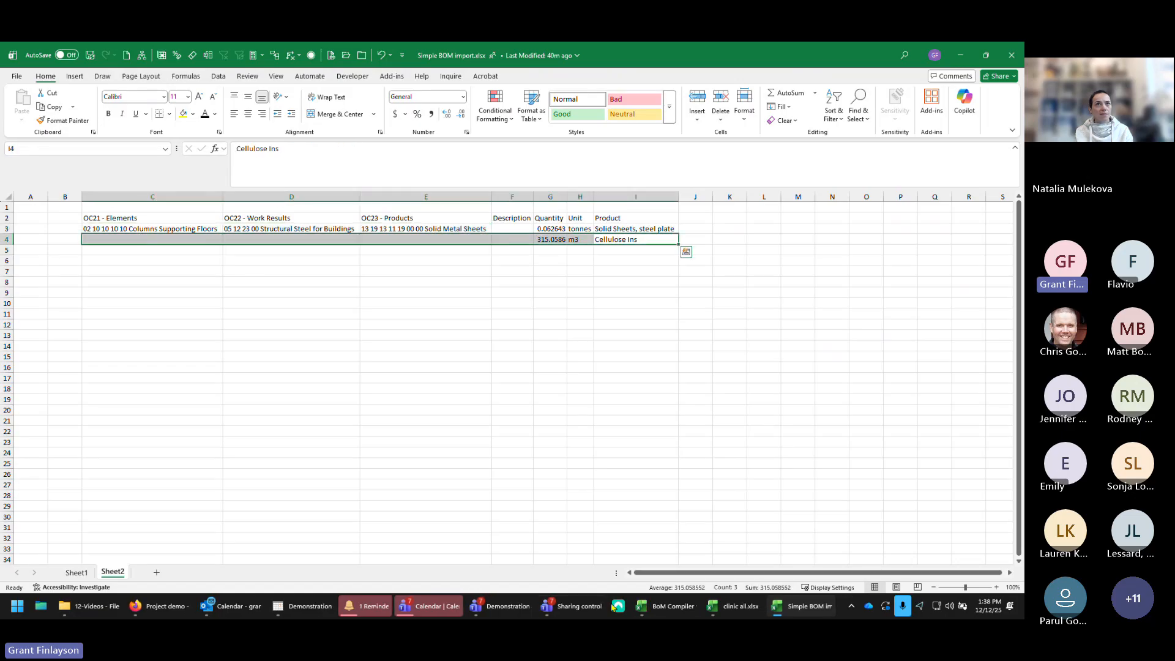
click(170, 605)
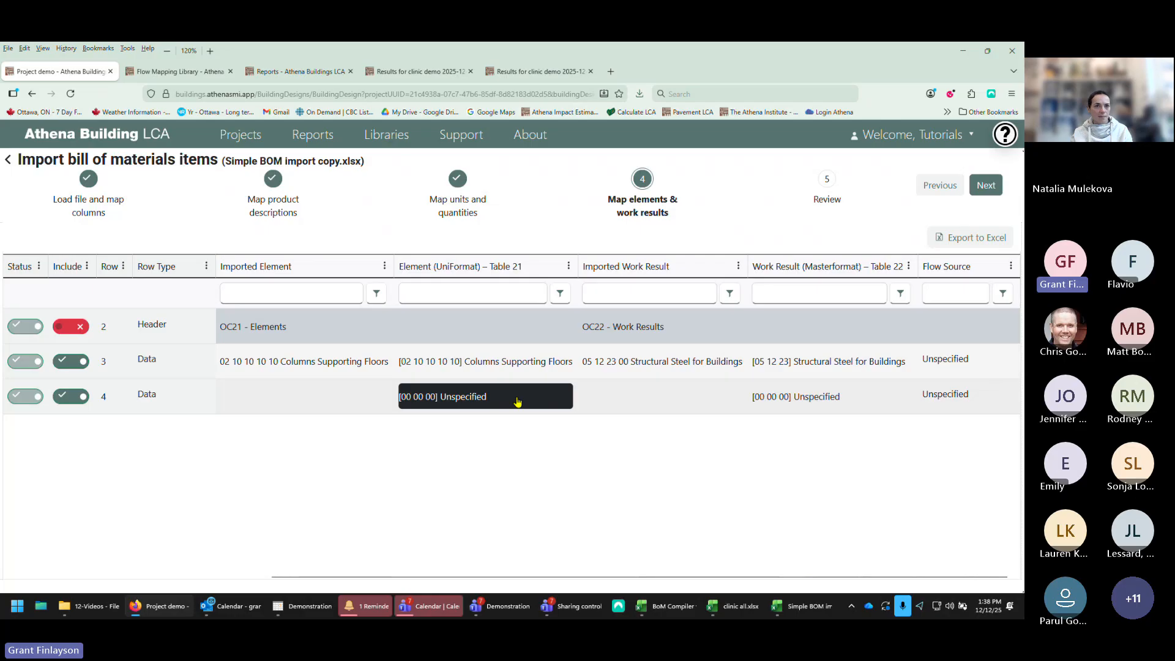
Step: Inspect the element selection for the Loose Fill Thermal Insulation row, then proceed to the review step
click(517, 401)
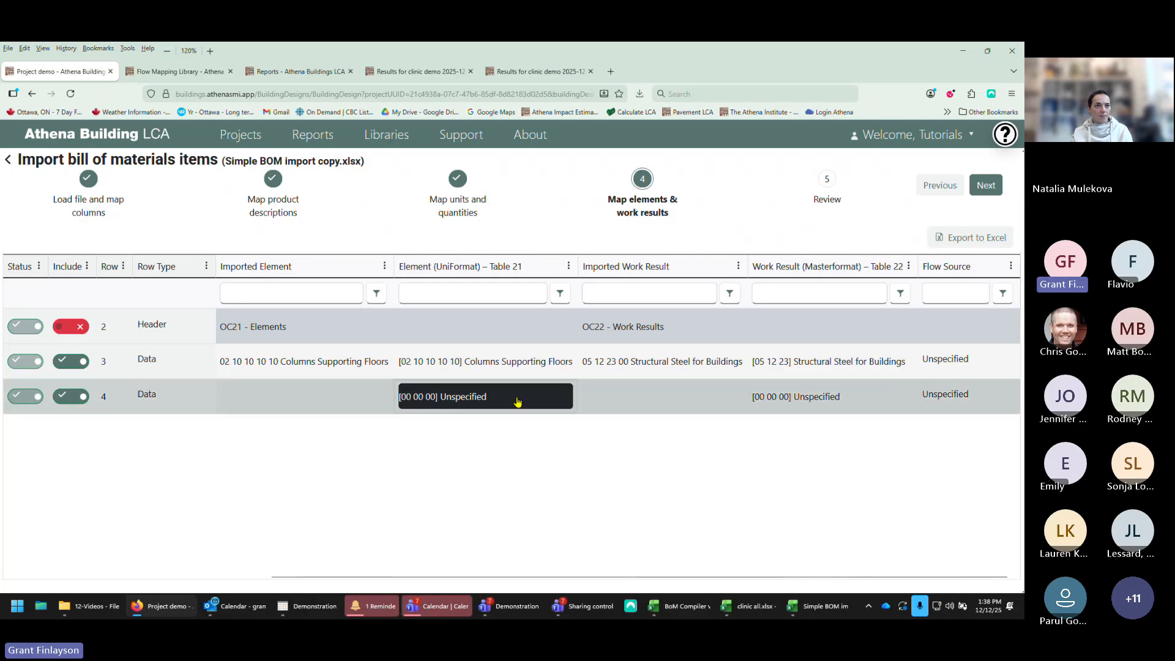
click(578, 554)
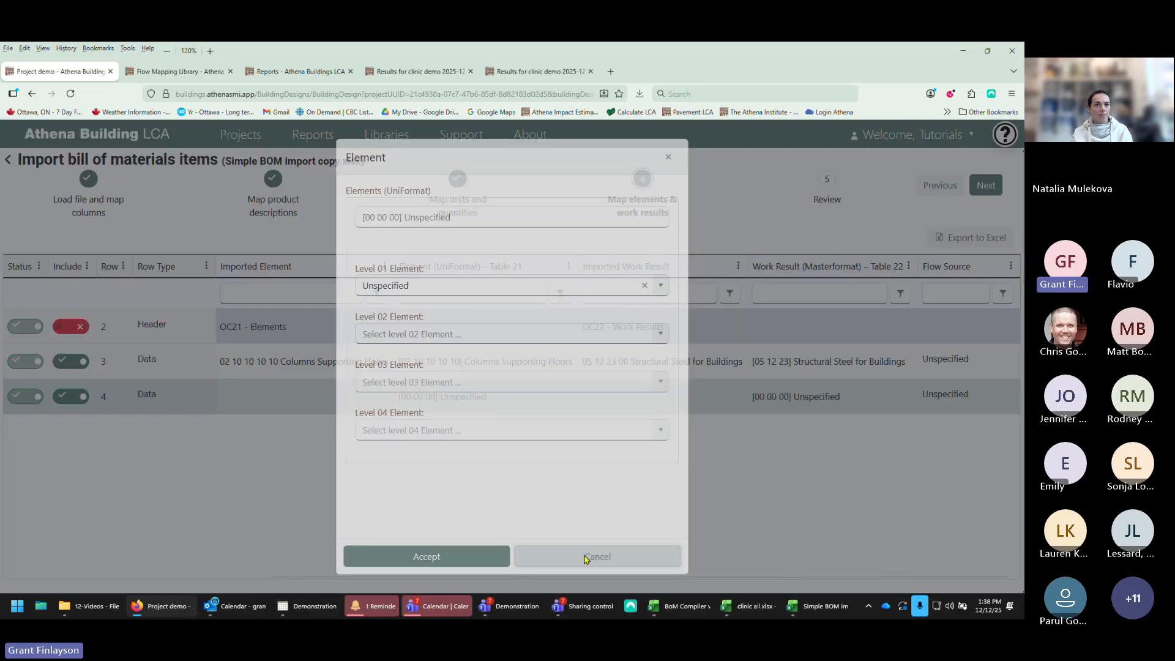
click(982, 187)
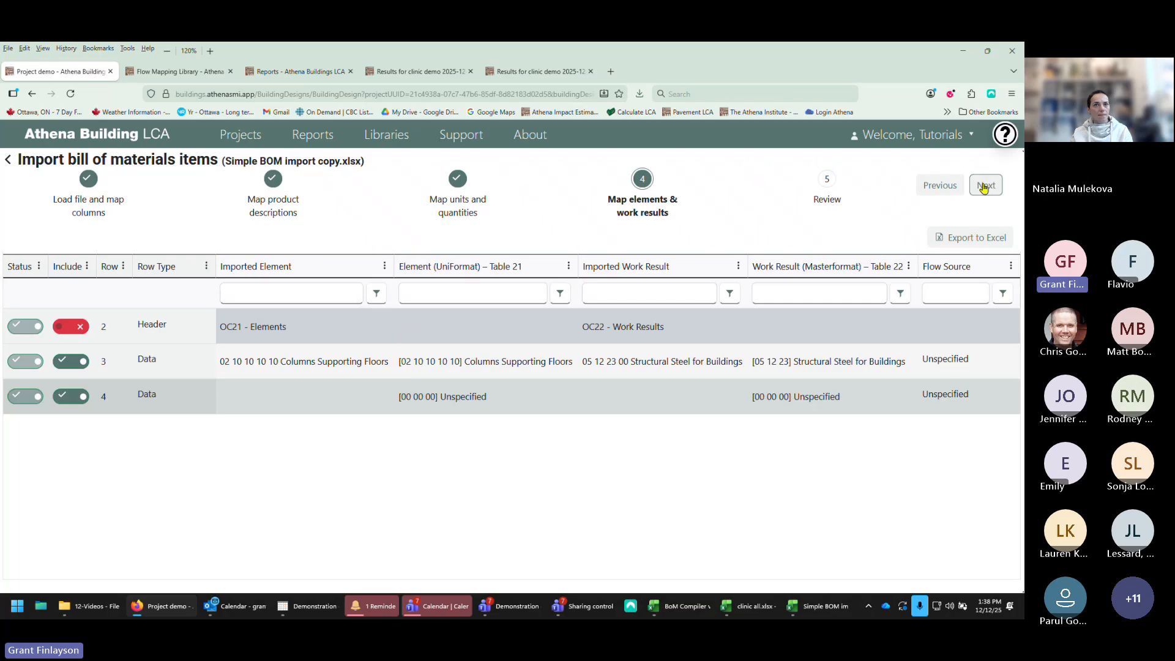
click(984, 186)
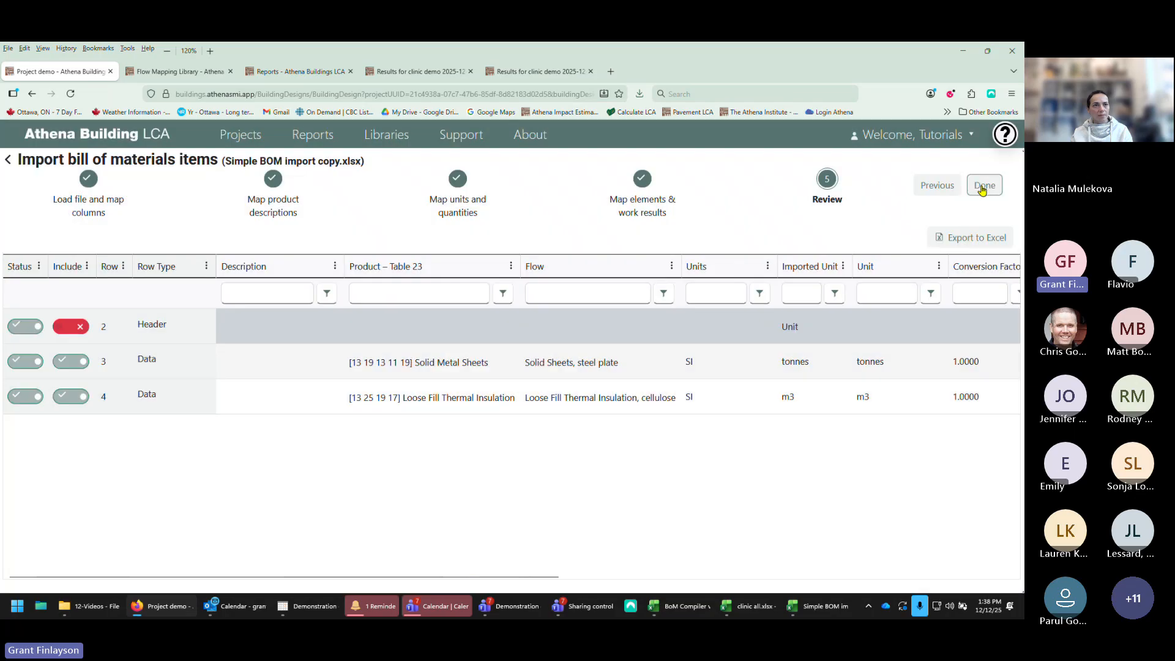
Step: Finish the import and merge the imported items with the existing bill of materials
click(984, 185)
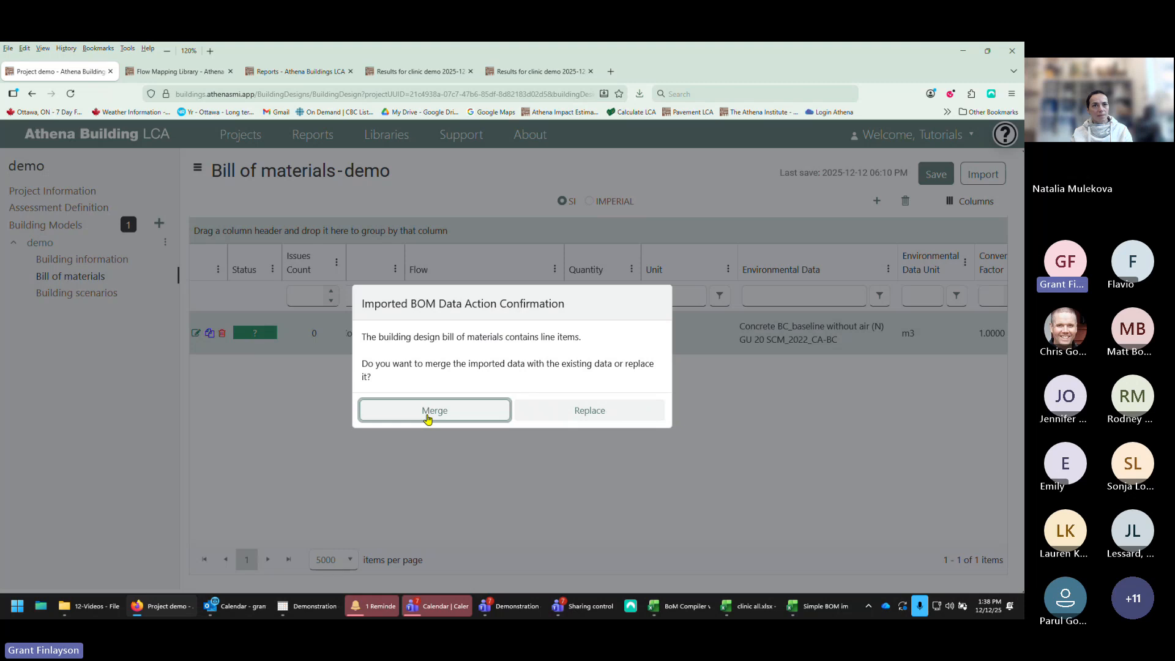
click(429, 417)
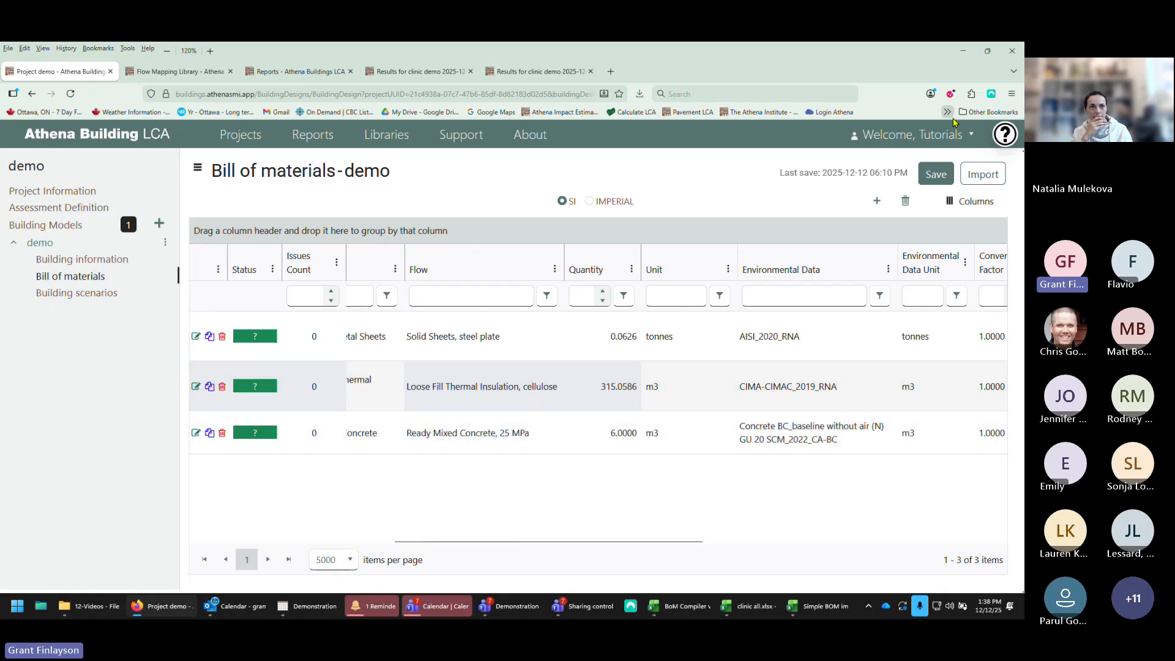
Step: Save the demo bill of materials with the merged items
click(931, 173)
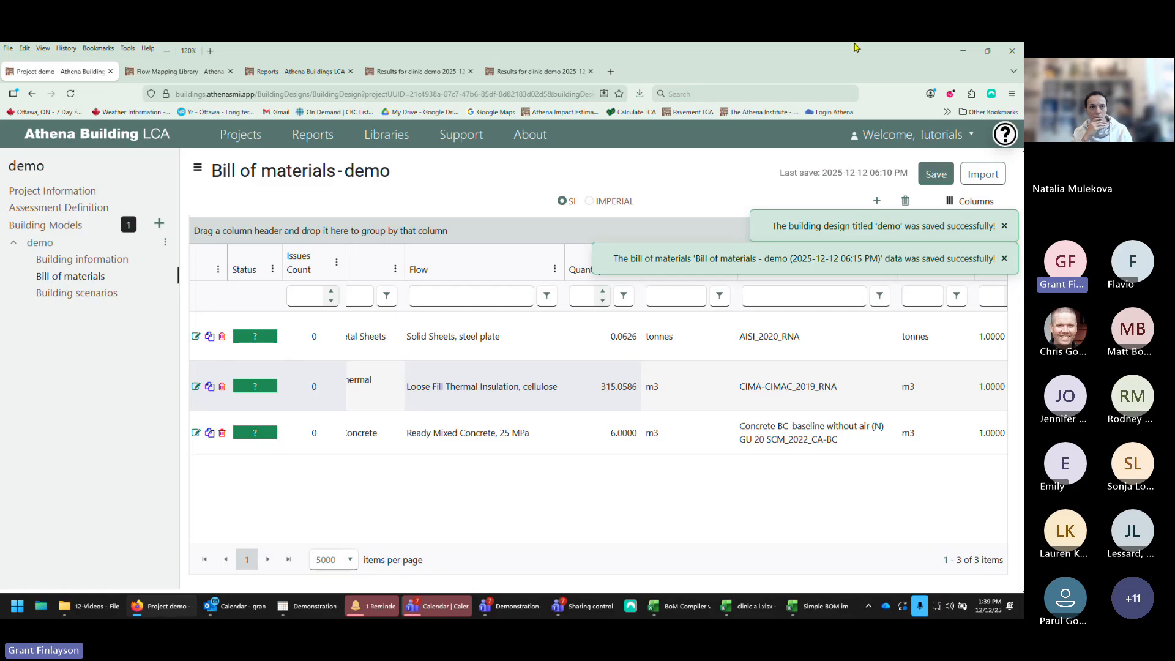
drag(450, 542, 346, 514)
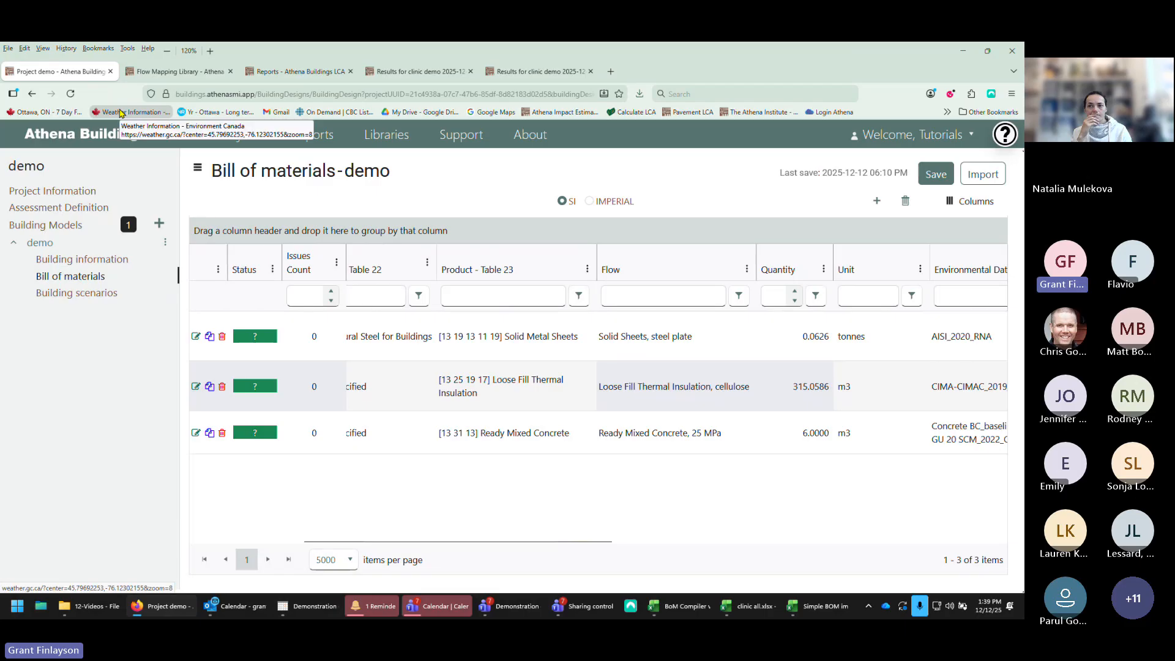
click(936, 174)
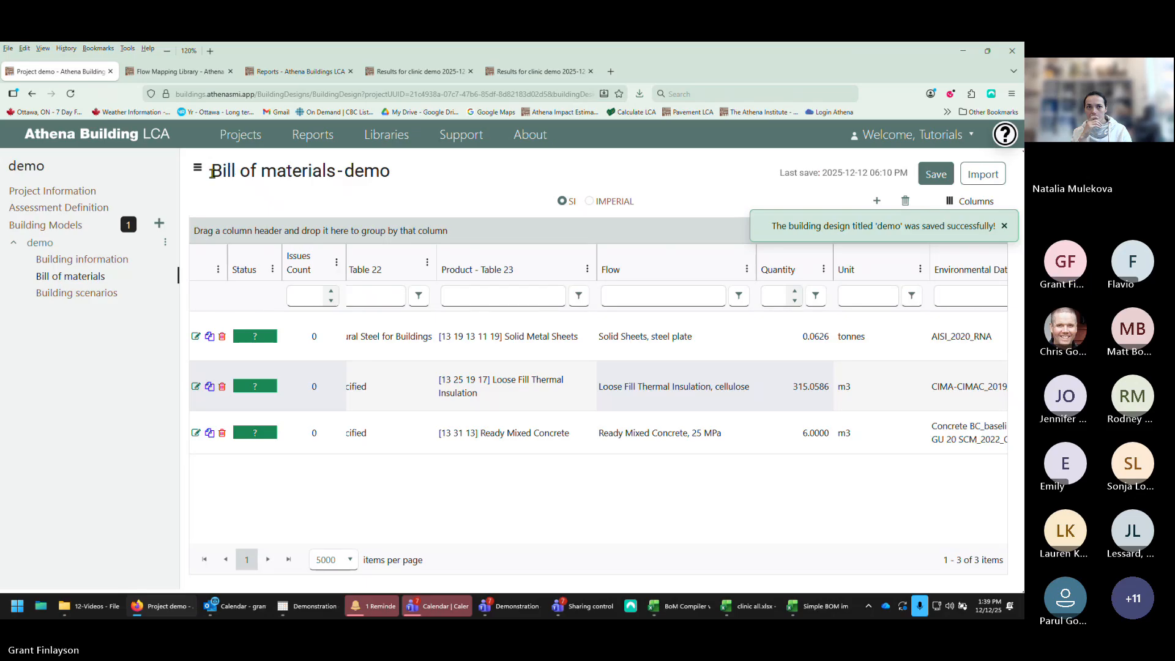
Step: Open the small clinic demo project's bill of materials and browse through its line items
click(241, 136)
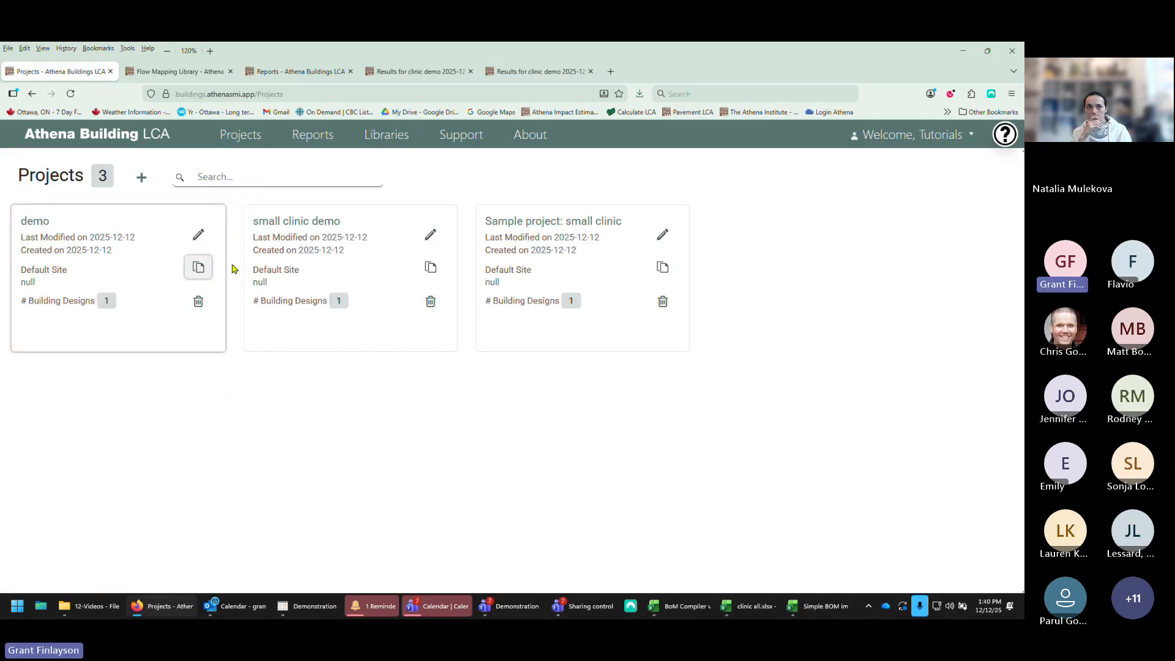
double_click(324, 251)
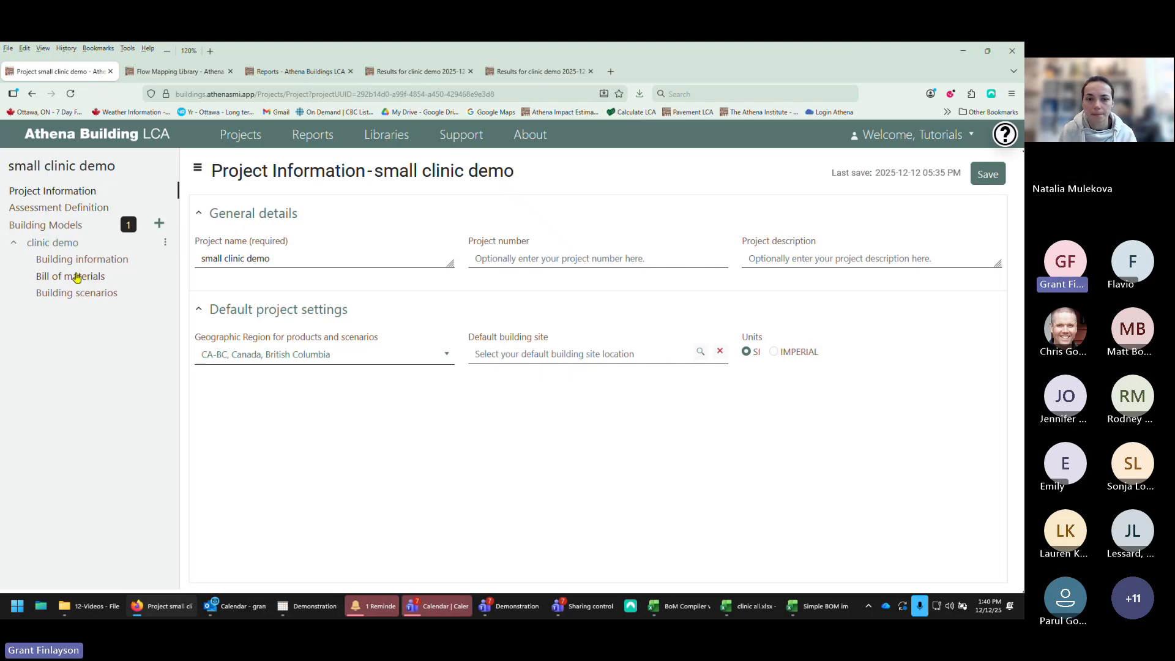
click(78, 277)
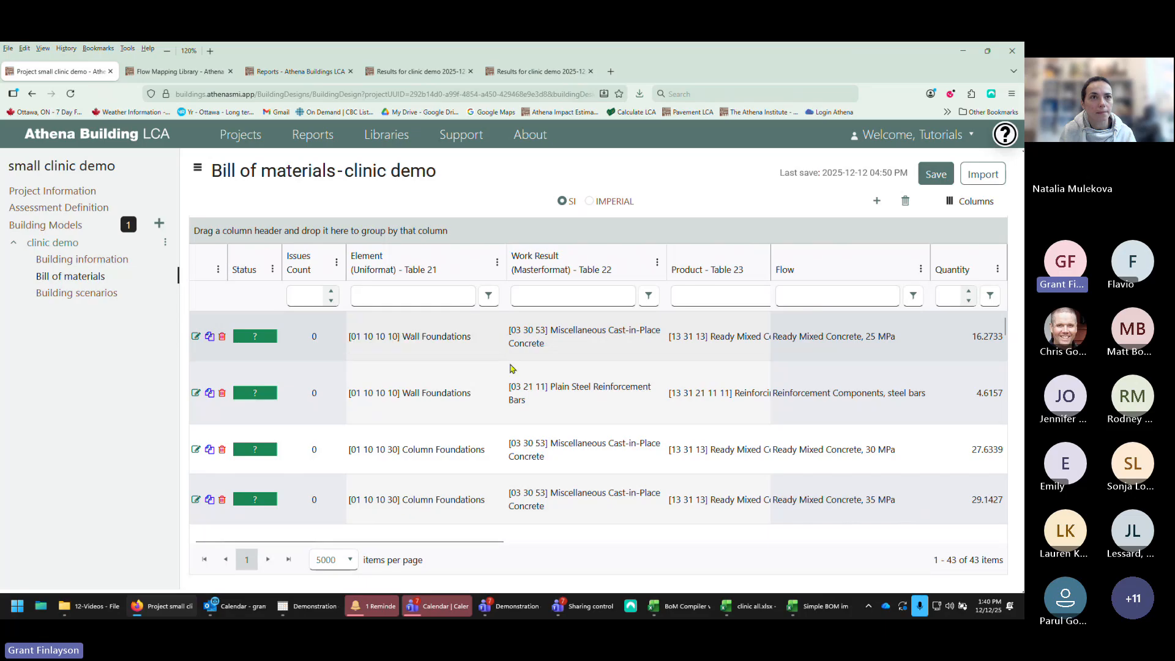
scroll(515, 402, down, 10)
scroll(515, 402, down, 10)
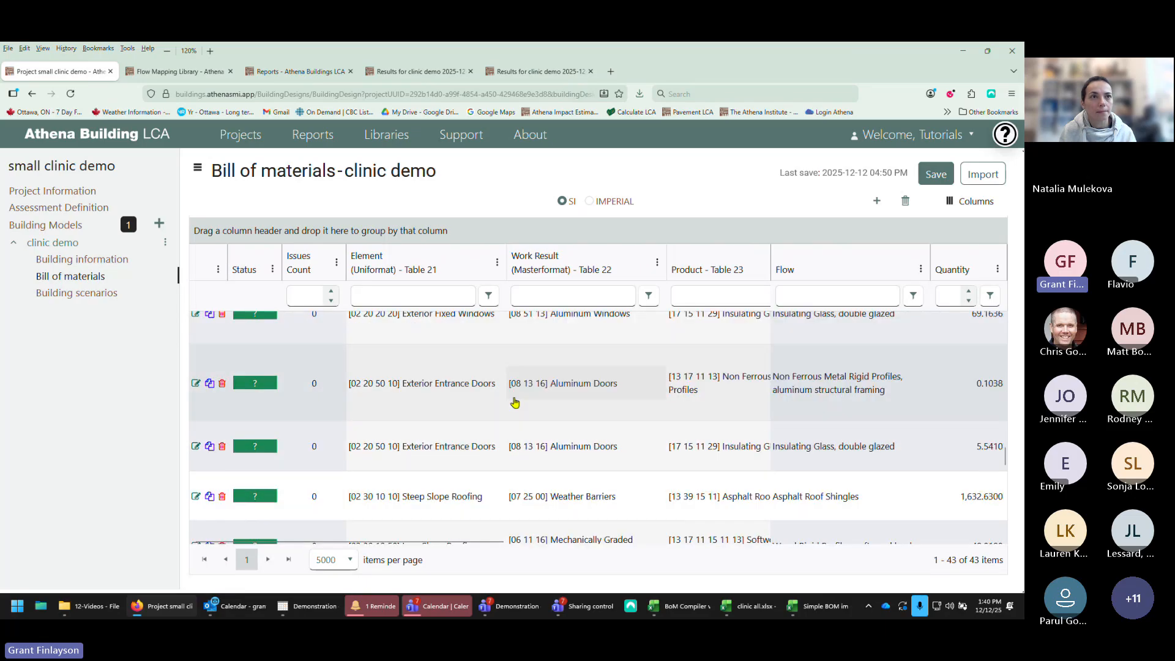
scroll(515, 402, down, 10)
scroll(515, 402, up, 20)
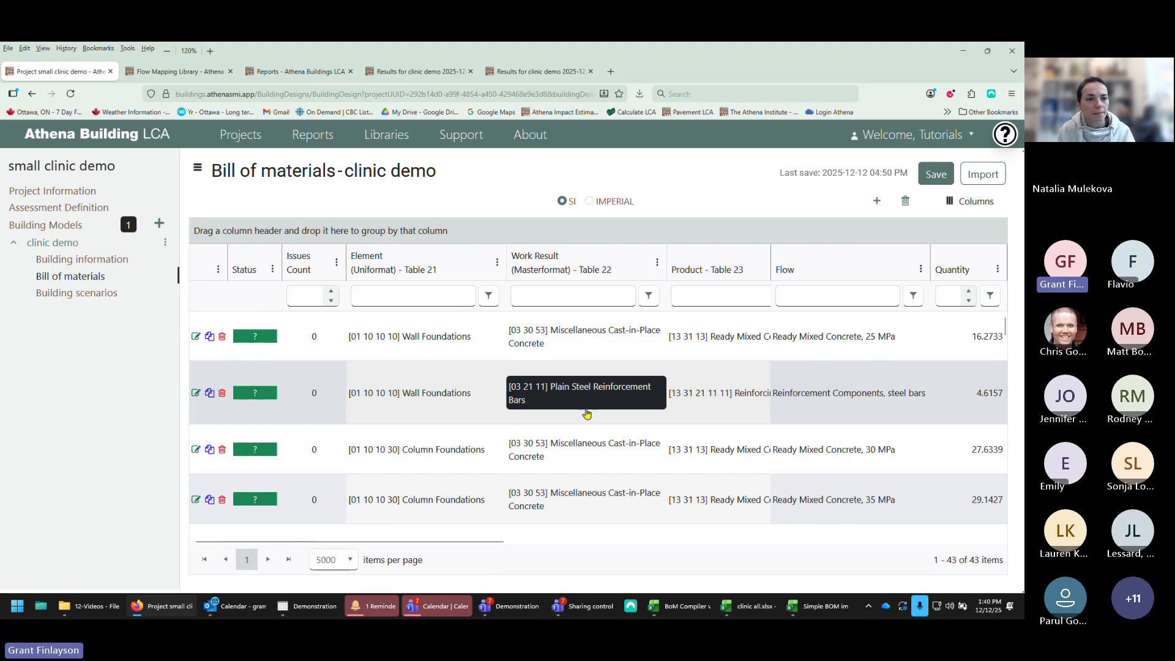
Step: Filter the bill of materials by the flow Ready Mixed Concrete, 25 MPa, then clear the filter
click(840, 299)
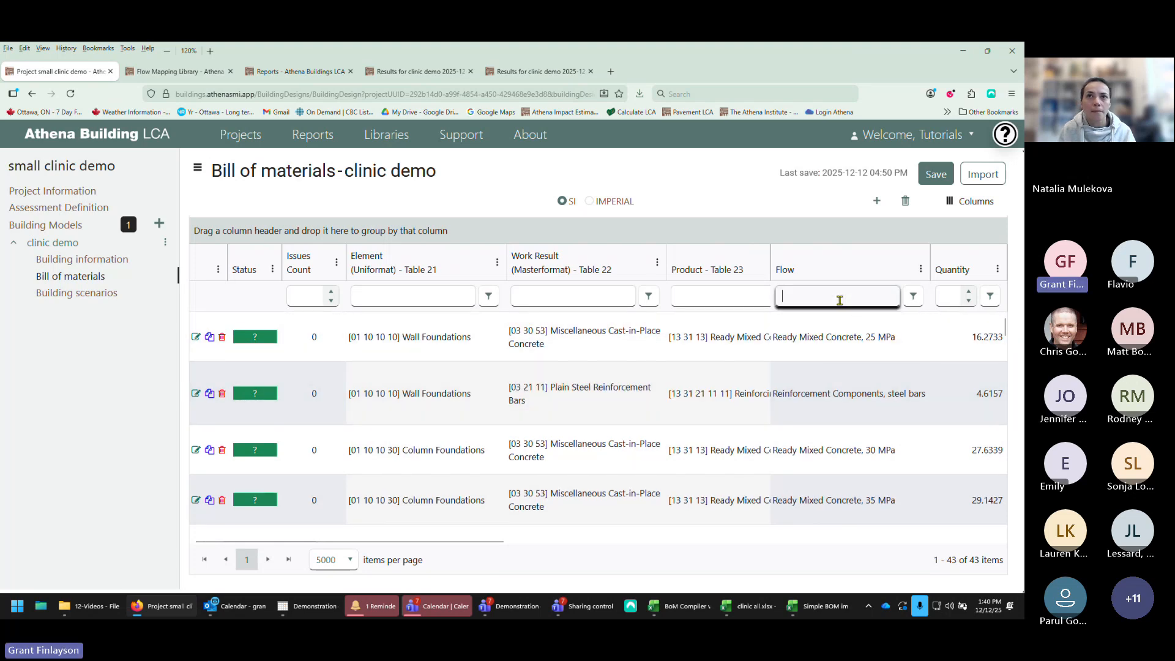
text(ready)
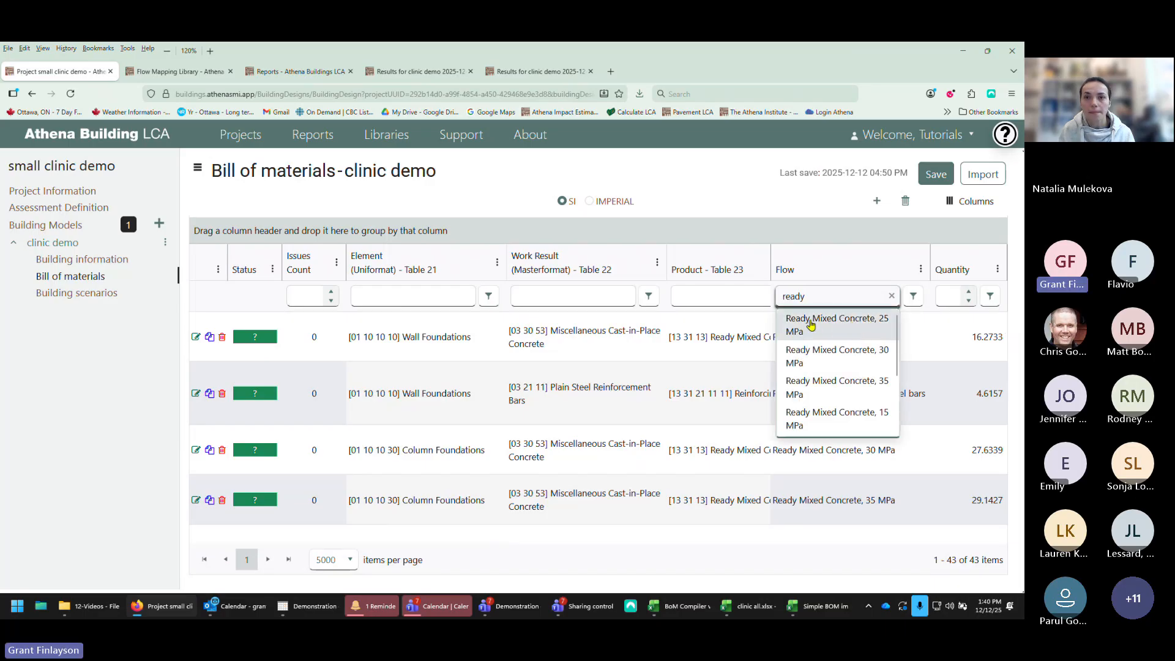
click(811, 324)
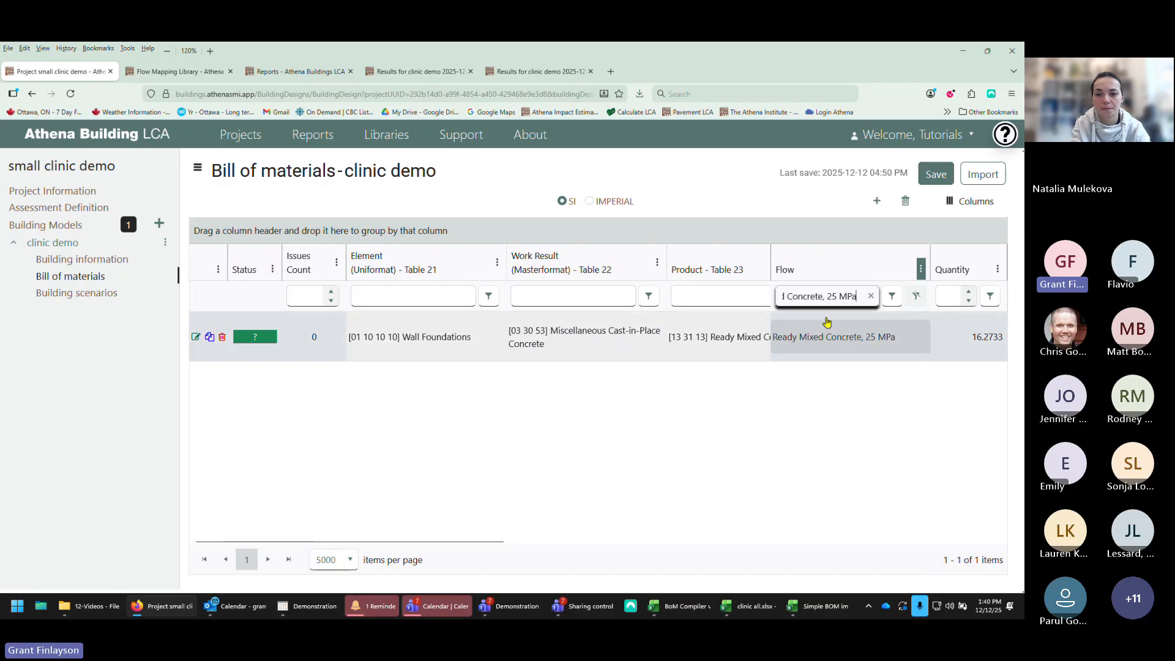
click(916, 300)
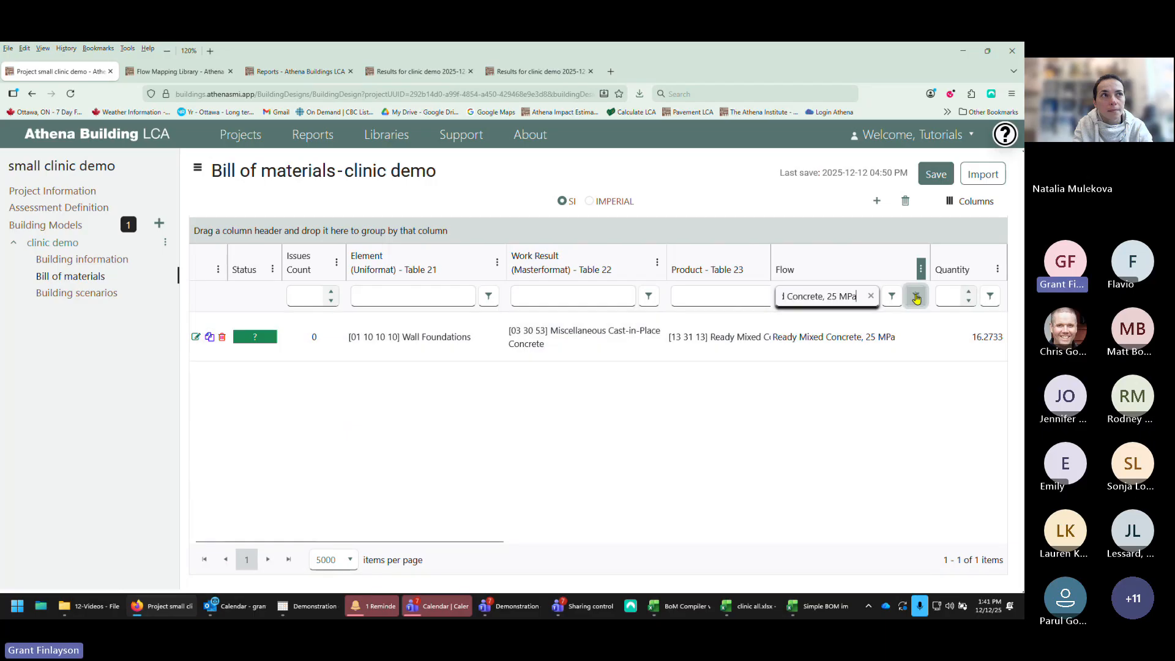
click(916, 299)
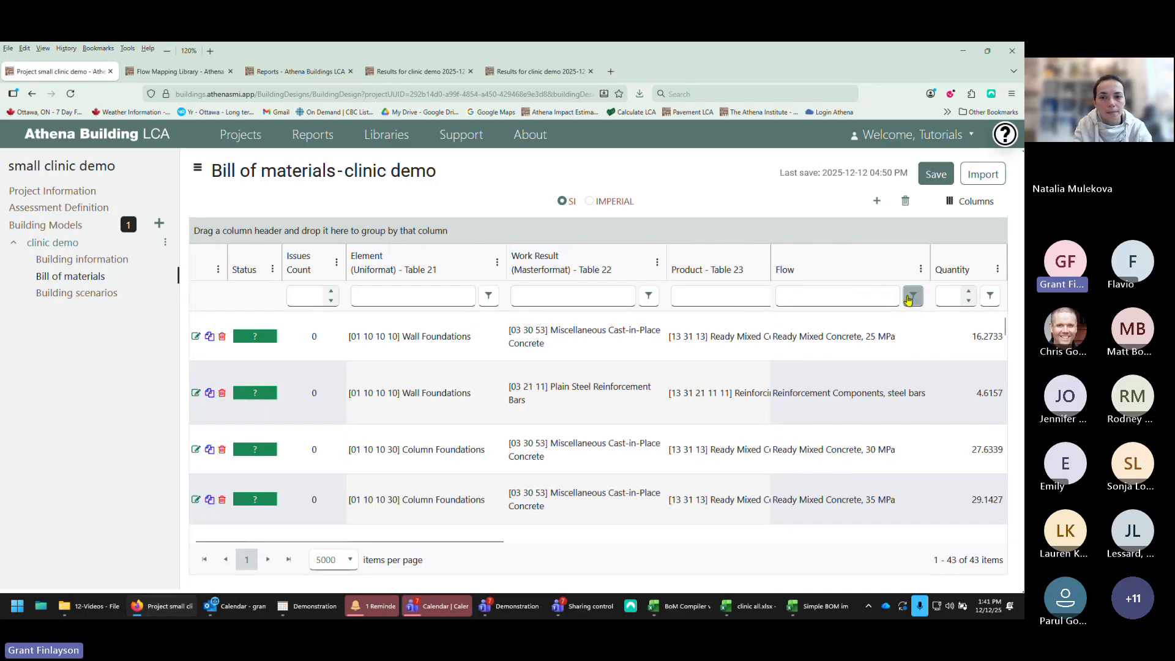
Step: Filter the items by the flow Ready Mixed Concrete, 35 MPa, then clear the filter again
click(884, 295)
text(read)
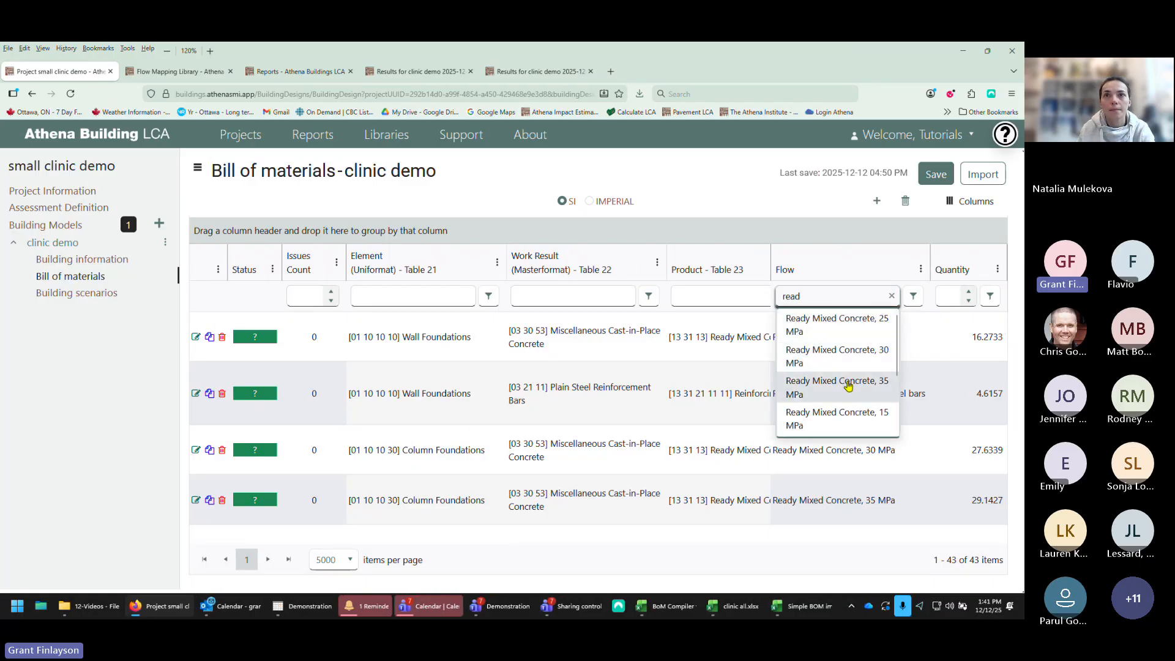
click(848, 387)
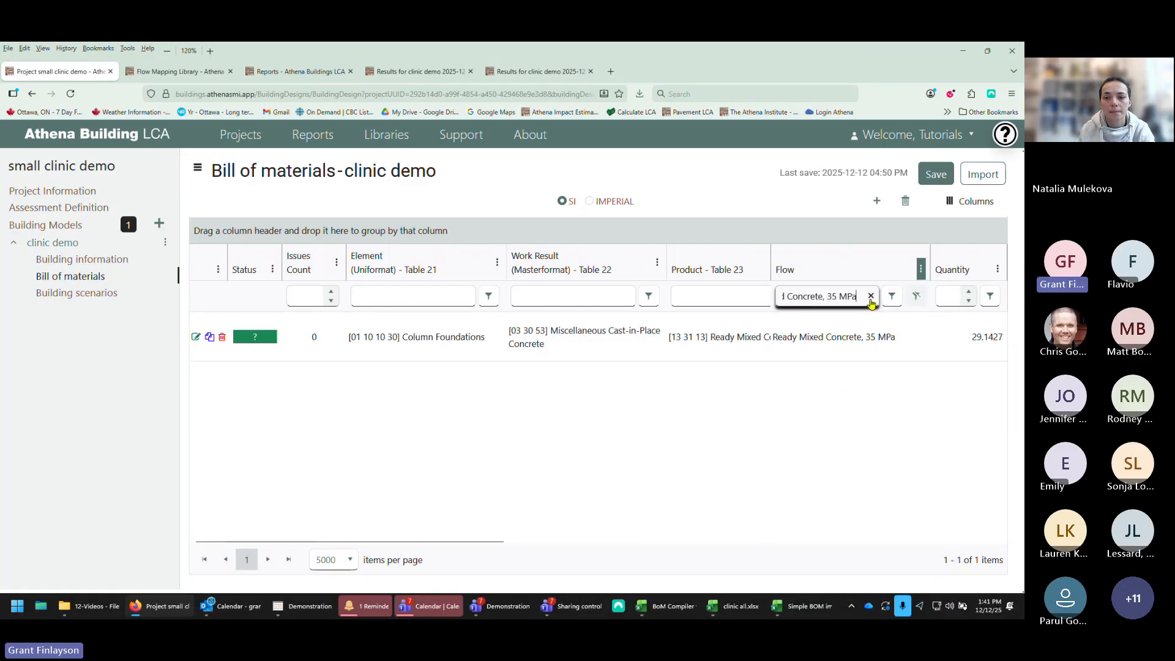
click(916, 296)
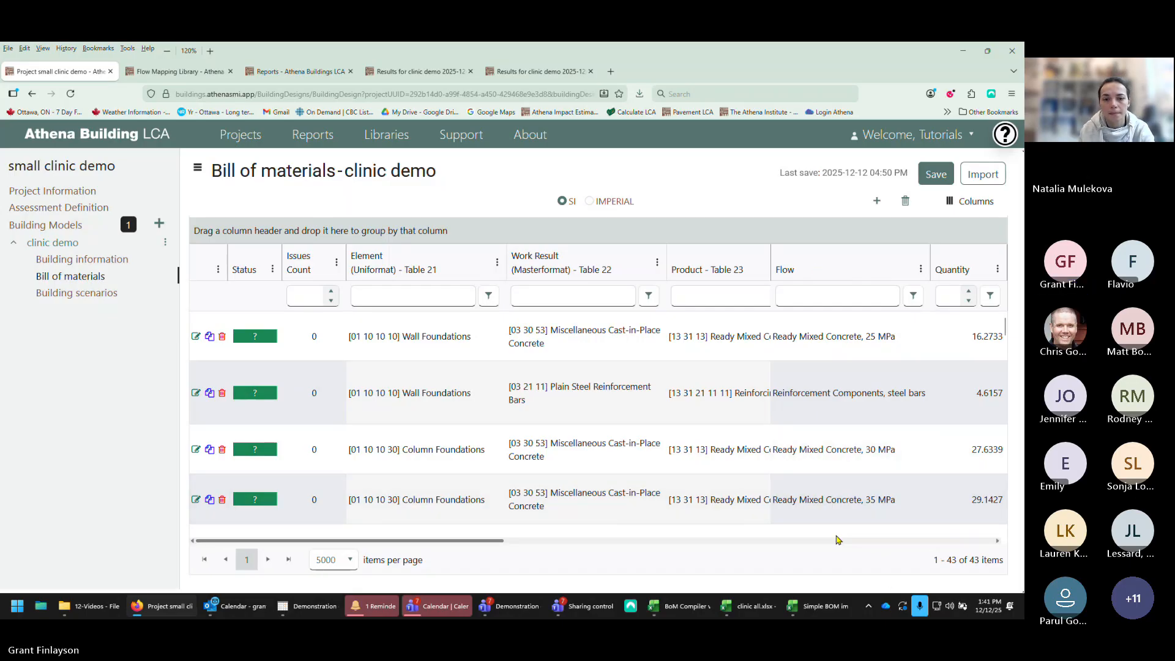
Step: Sort the items by flow in ascending and then descending order, and remove the sort
click(819, 269)
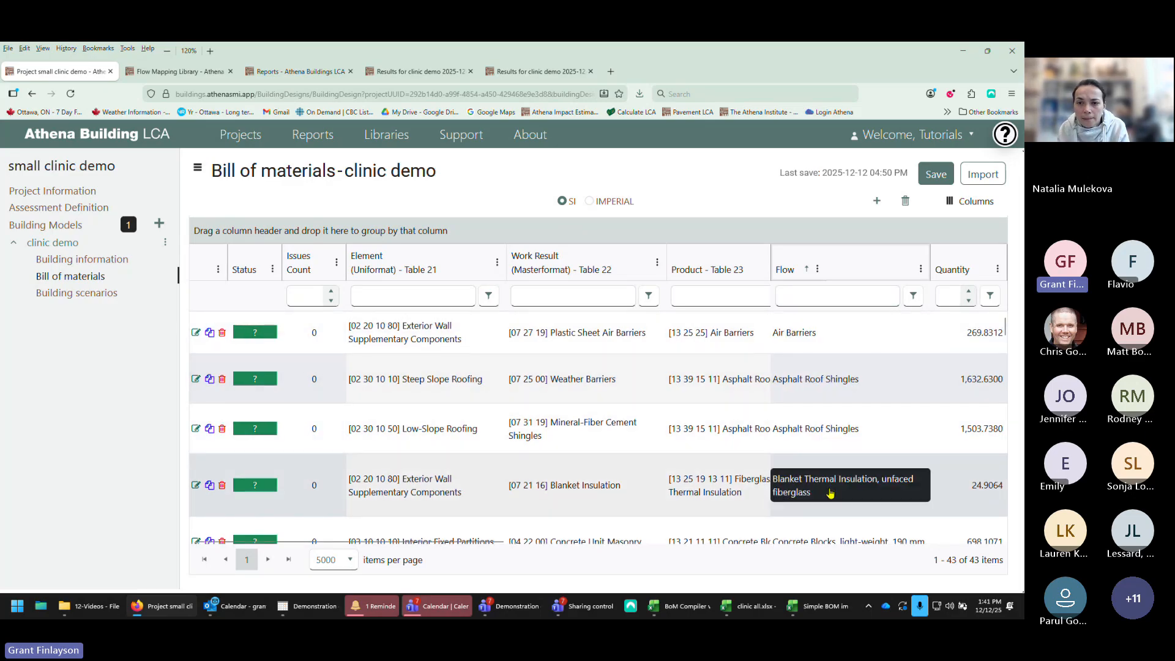
scroll(828, 490, down, 3)
scroll(829, 490, up, 3)
click(831, 270)
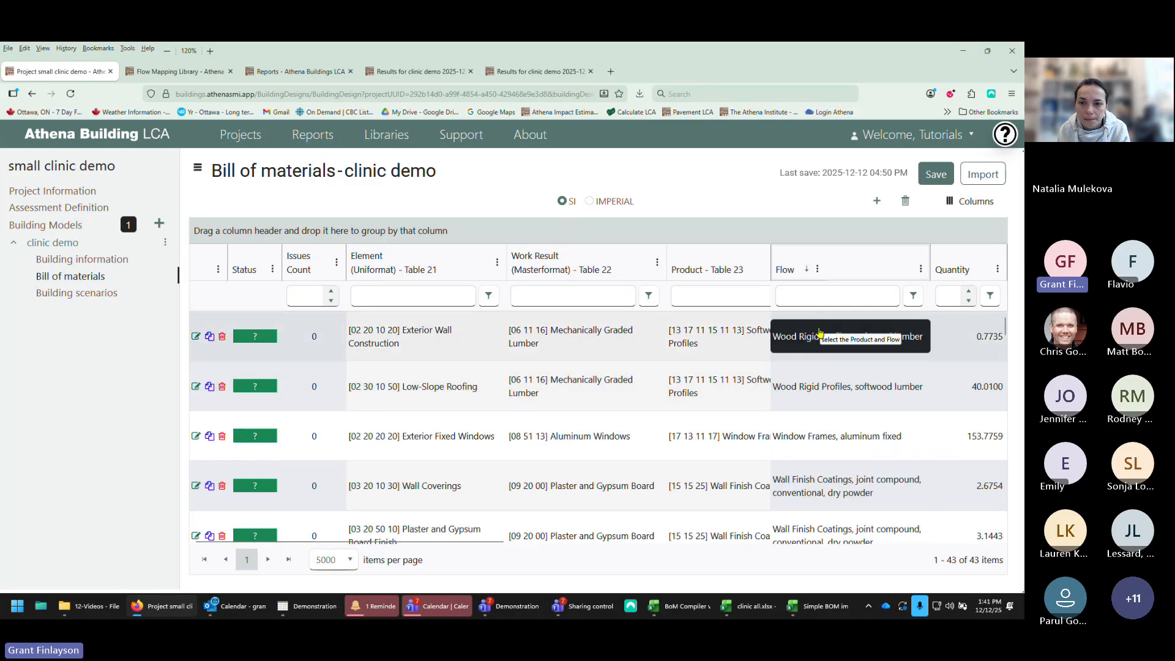
scroll(816, 471, down, 8)
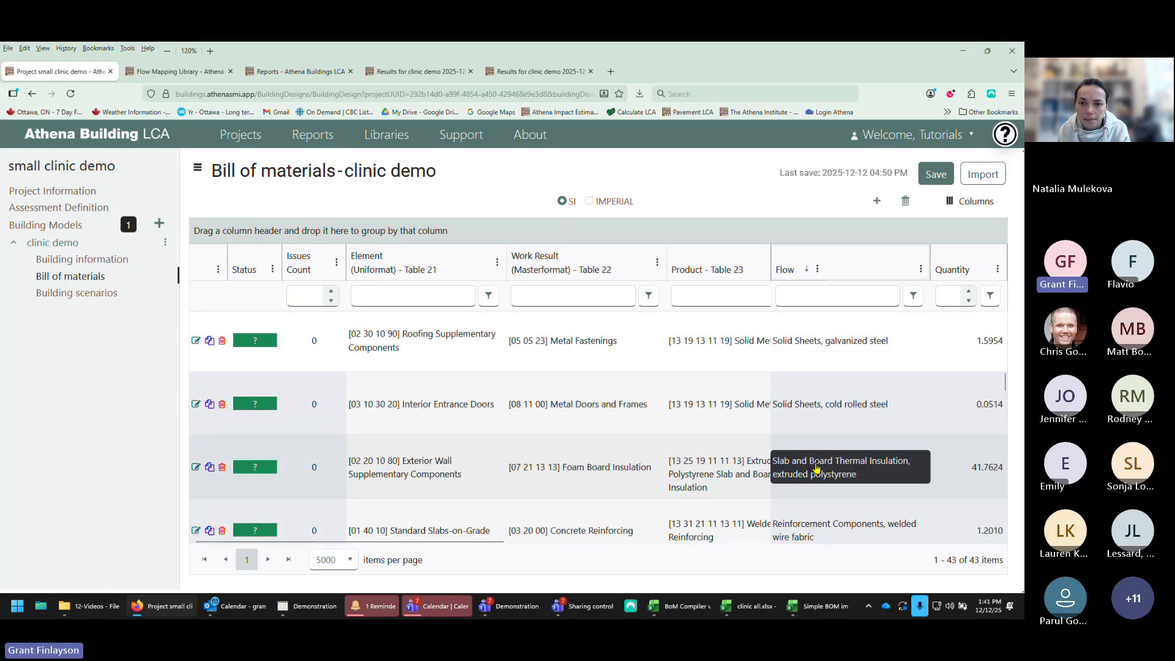
scroll(816, 468, down, 5)
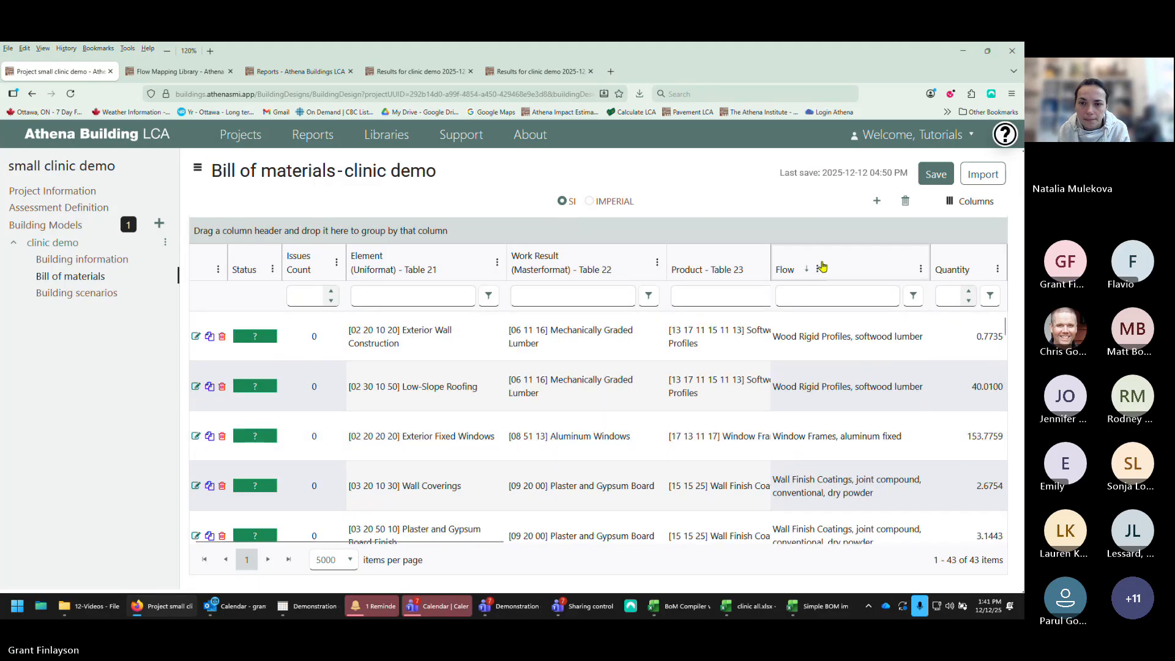
click(837, 265)
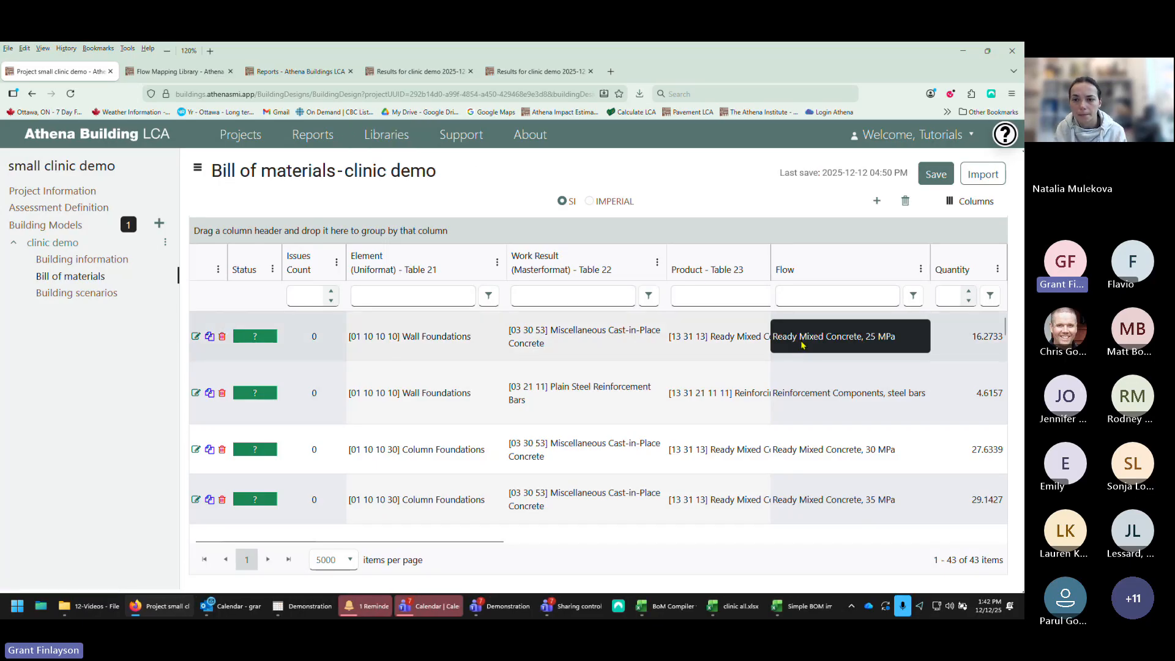
Step: Go to the Product scenarios library
click(735, 314)
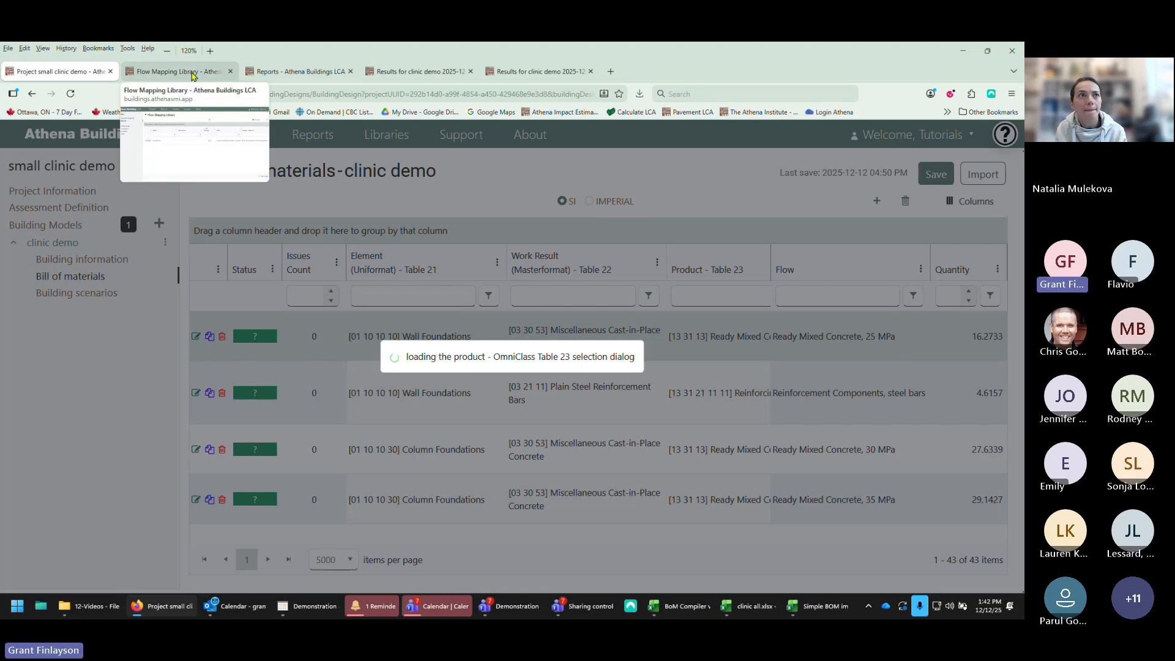
click(172, 73)
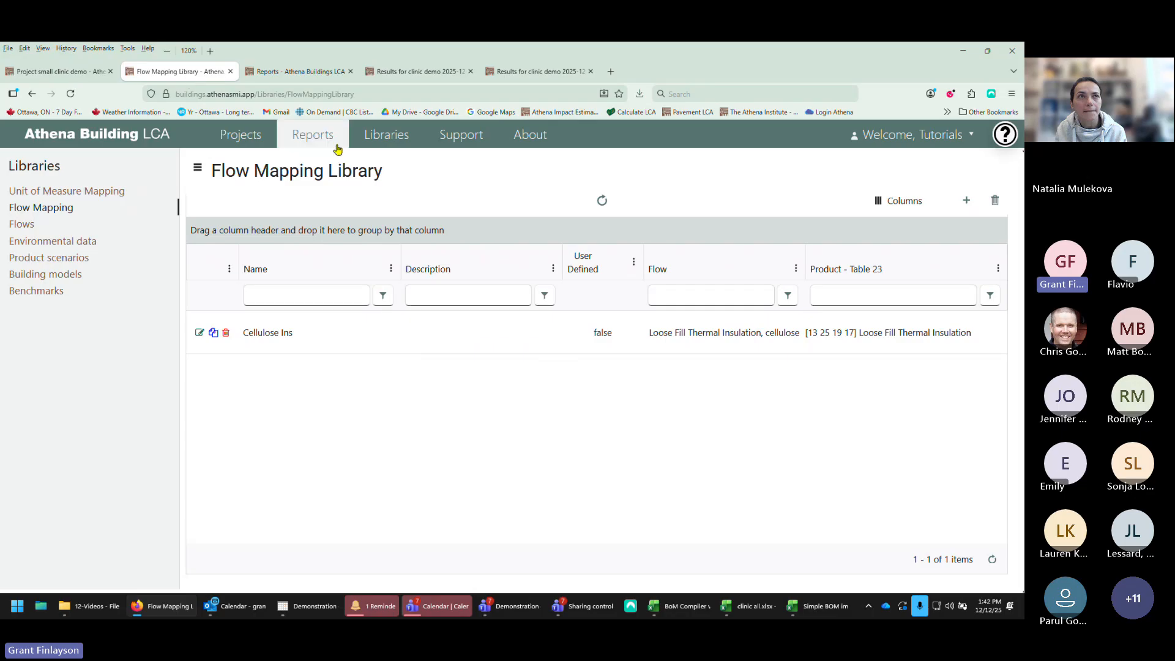
click(394, 143)
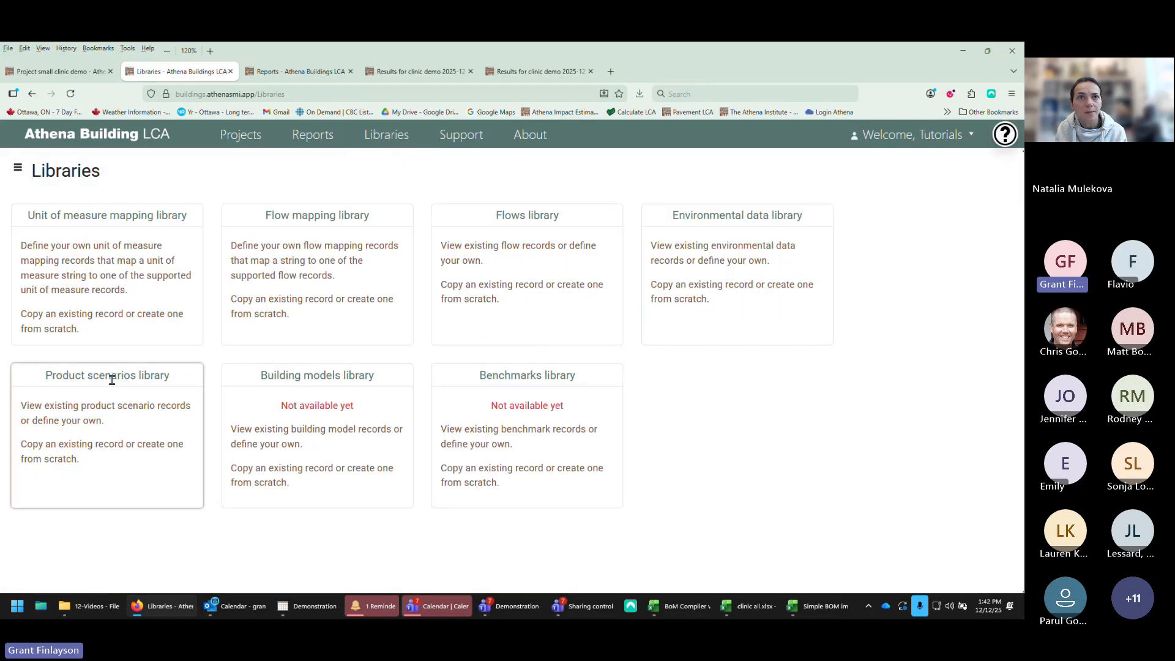
double_click(97, 405)
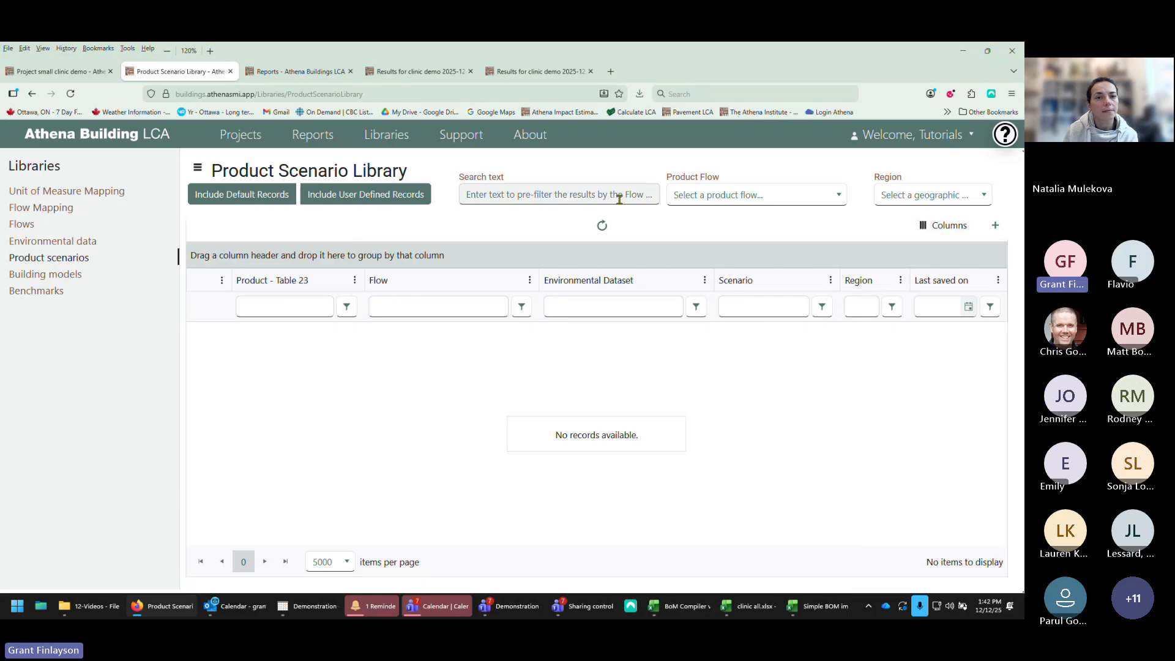
Step: Search the product scenario library for ready and copy the first Ready Mixed Concrete, 15 MPa scenario record
click(687, 200)
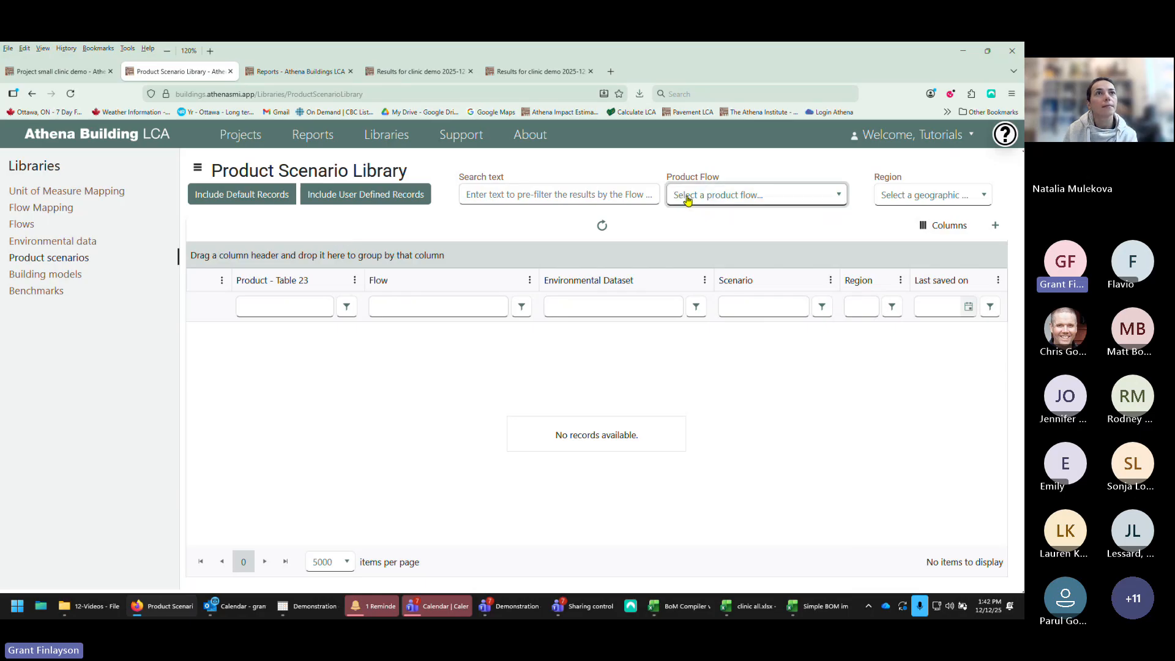
click(550, 191)
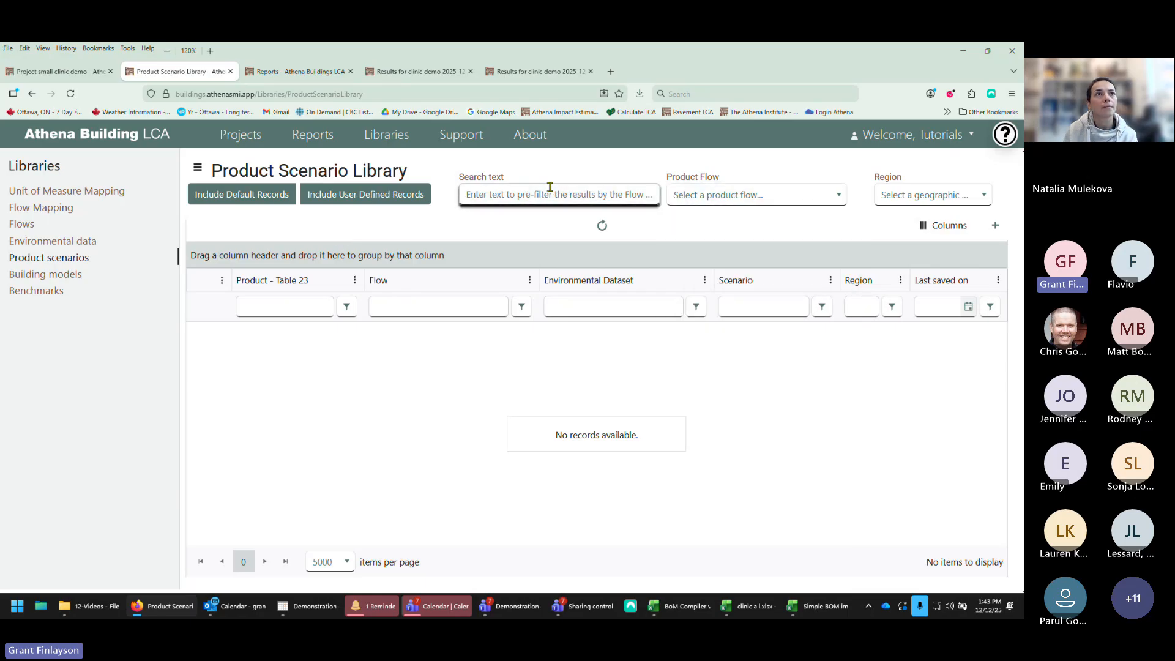
text(read)
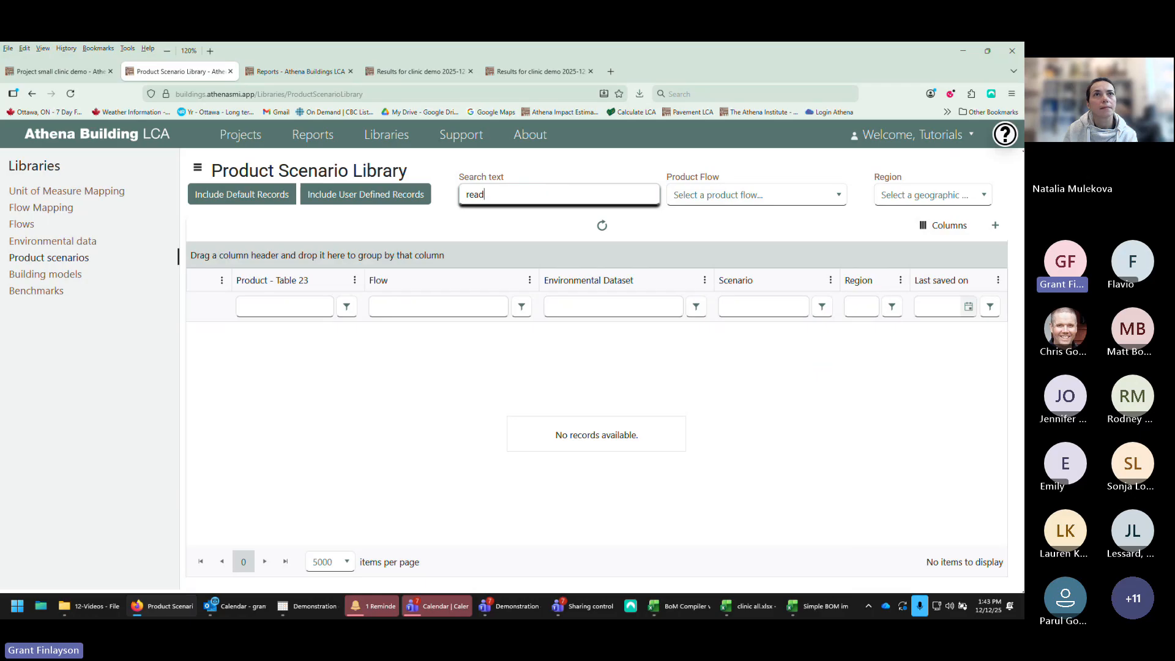
text(y)
click(601, 226)
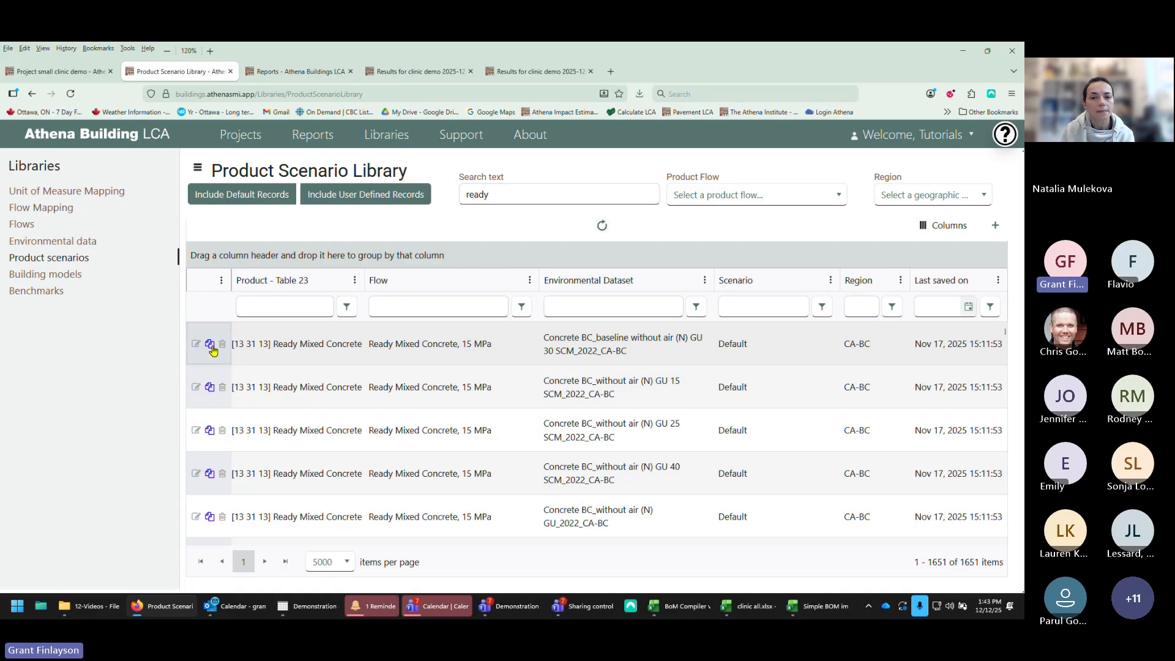
click(210, 345)
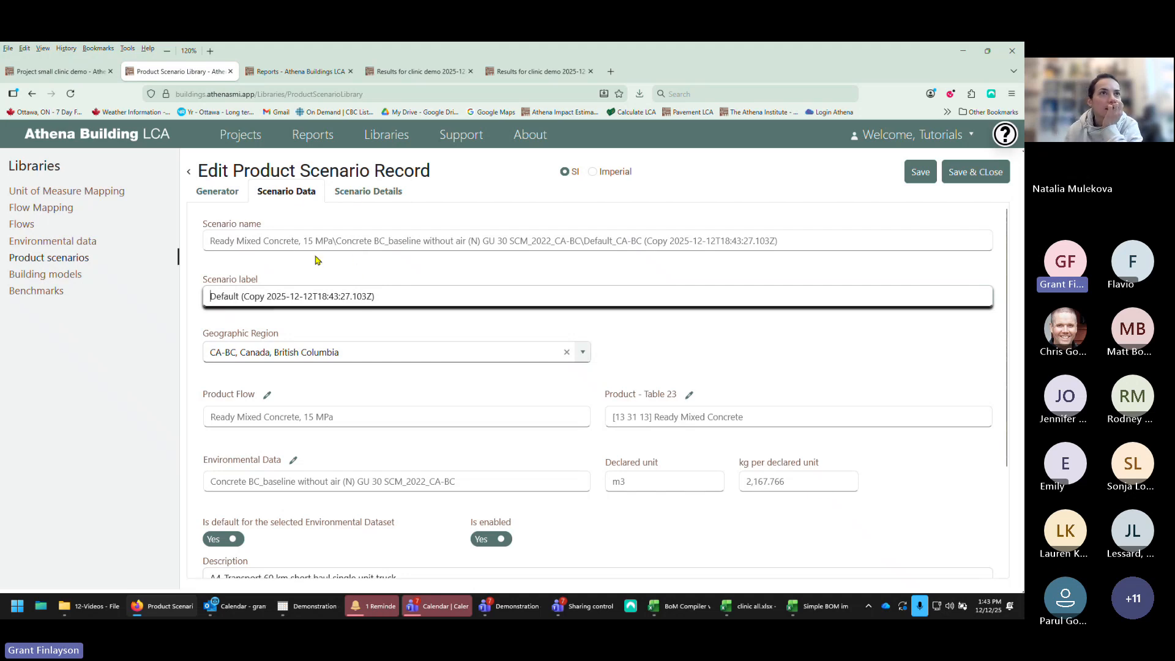
Step: Review the copied scenario's data fields and its list of scenario detail items
scroll(328, 336, down, 2)
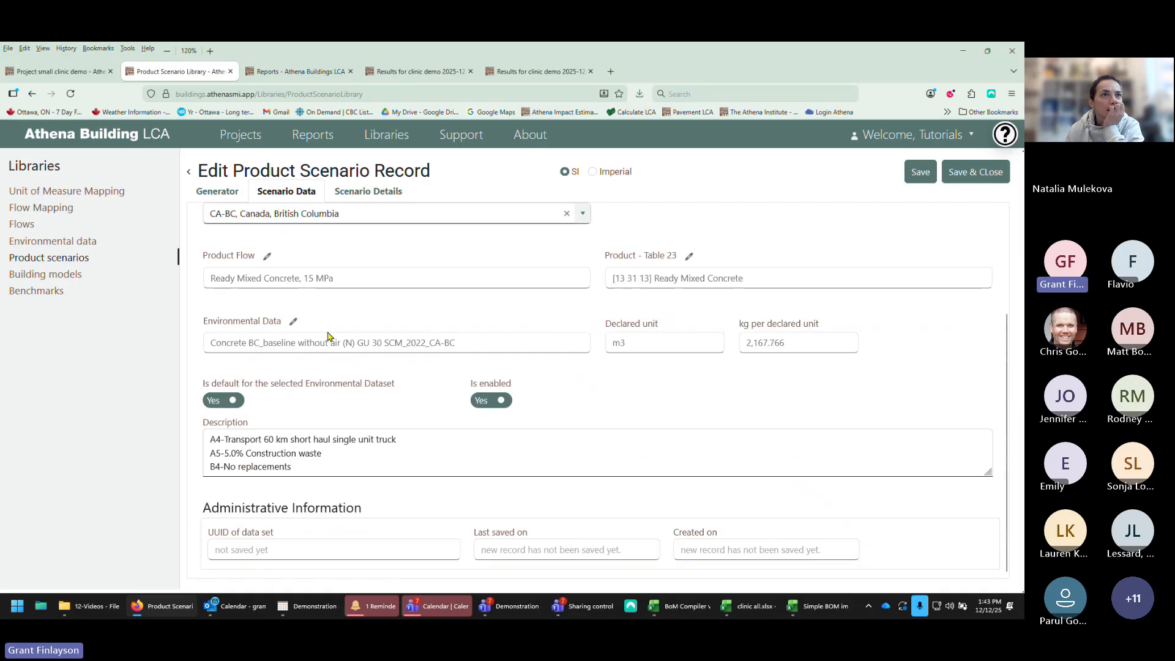
scroll(328, 336, up, 2)
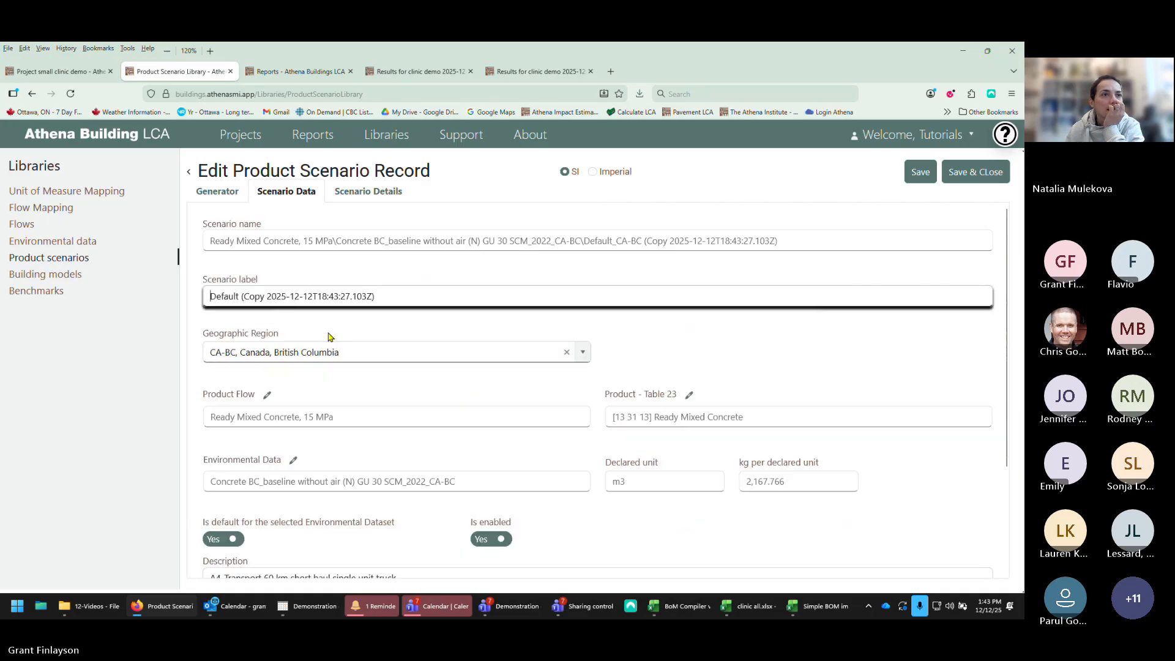
click(365, 191)
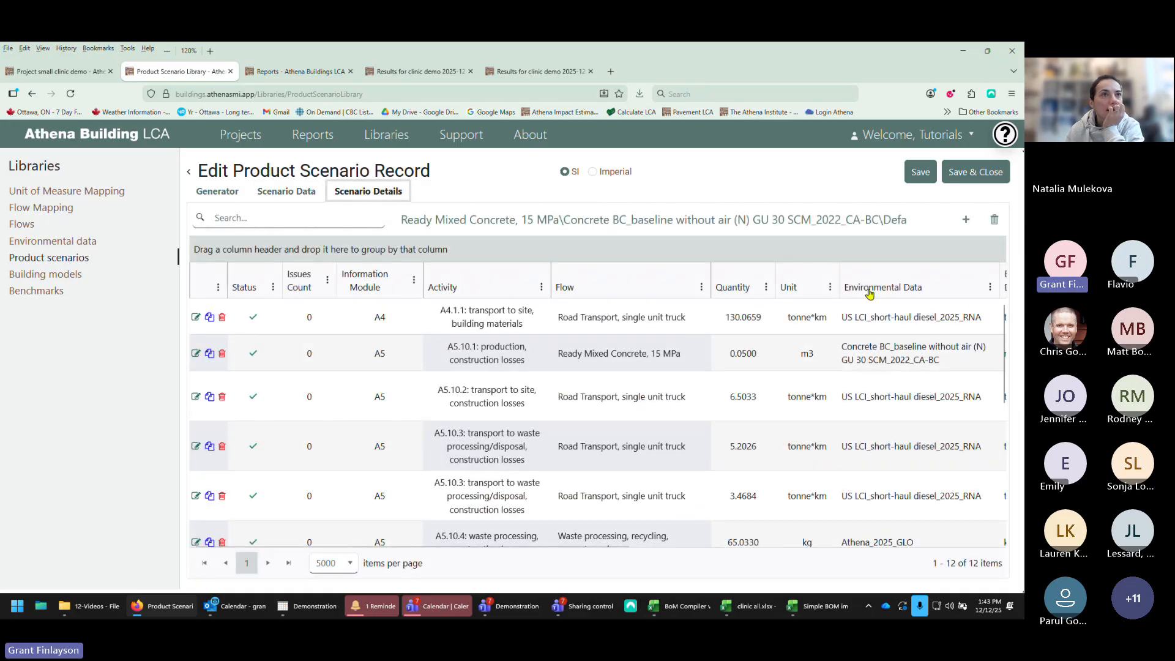
scroll(1002, 382, down, 1)
scroll(1001, 382, down, 4)
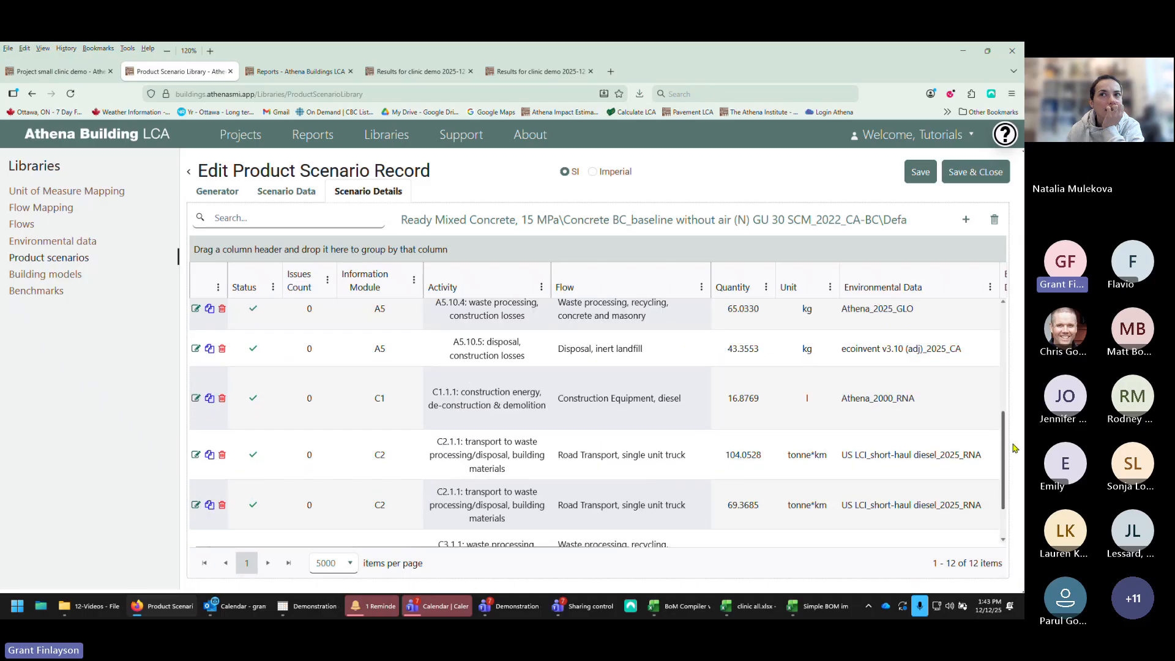
scroll(1009, 447, up, 3)
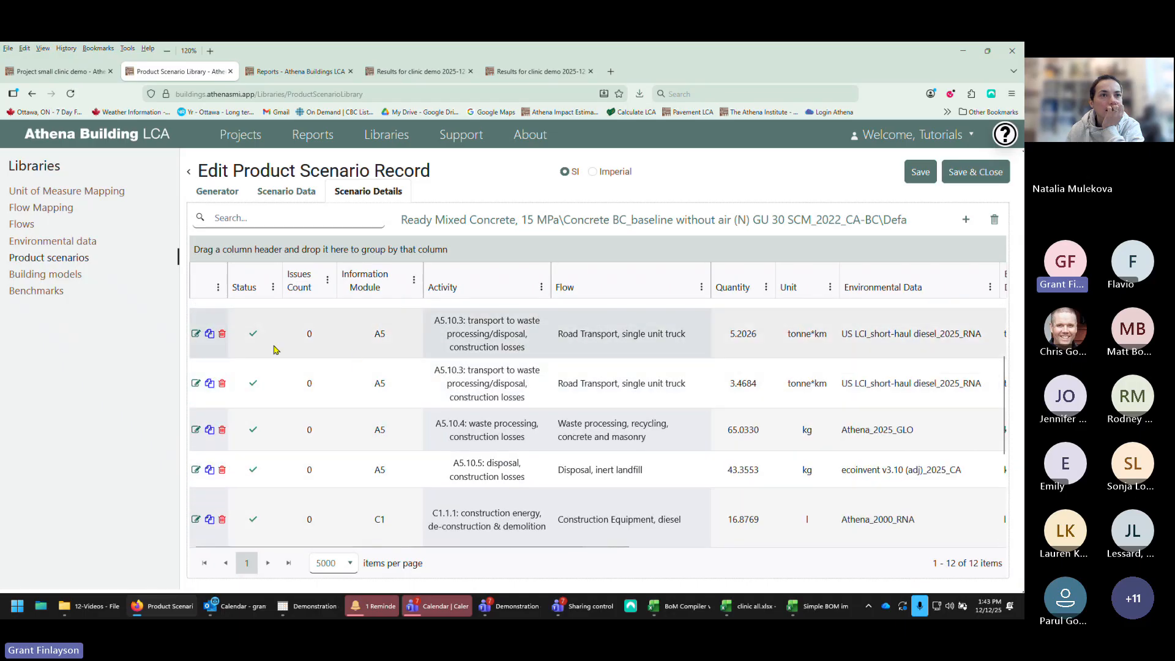
scroll(218, 325, up, 3)
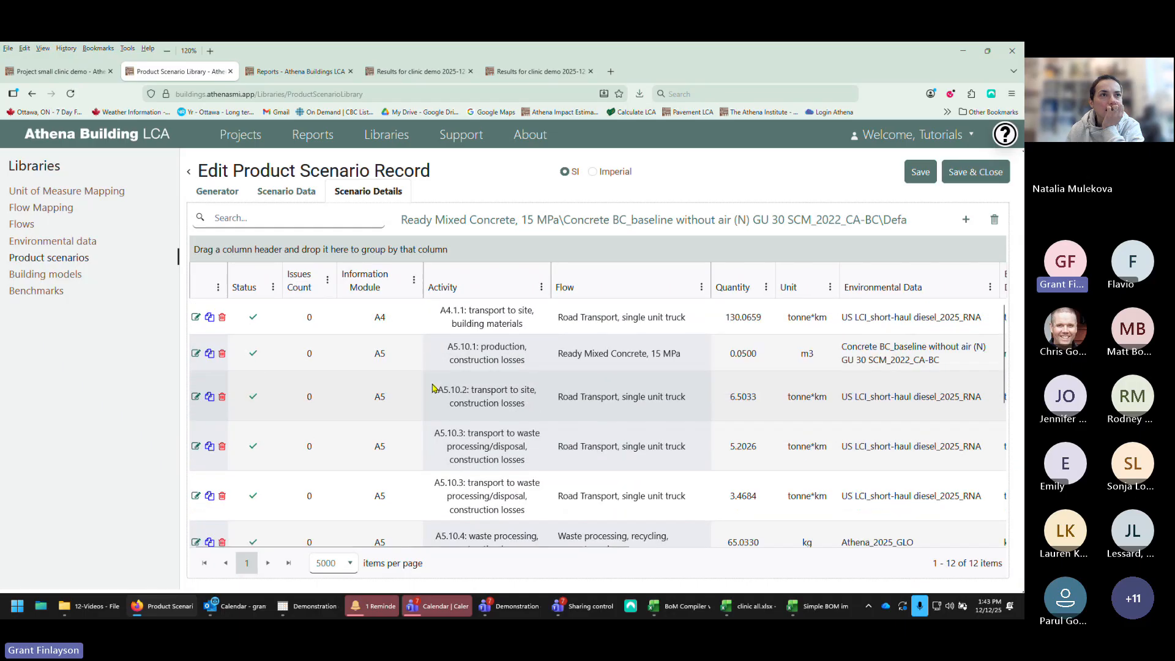
Step: Edit the A4 transport detail item and recalculate its tonne-kilometre quantity using a 10 km distance
click(195, 317)
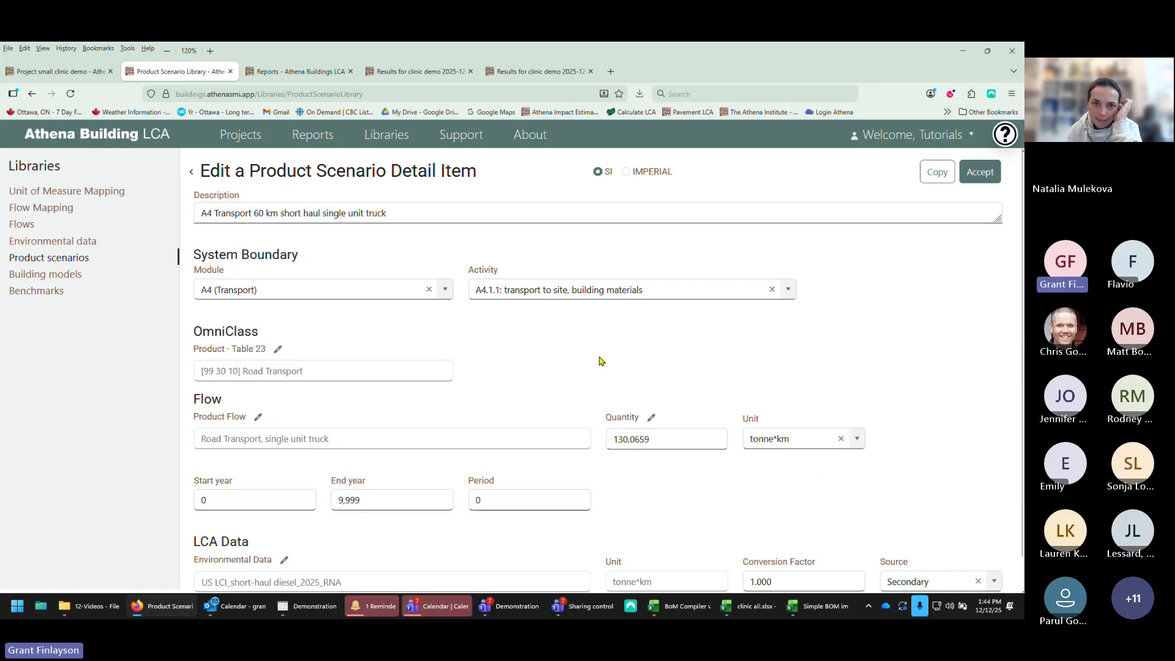
click(652, 421)
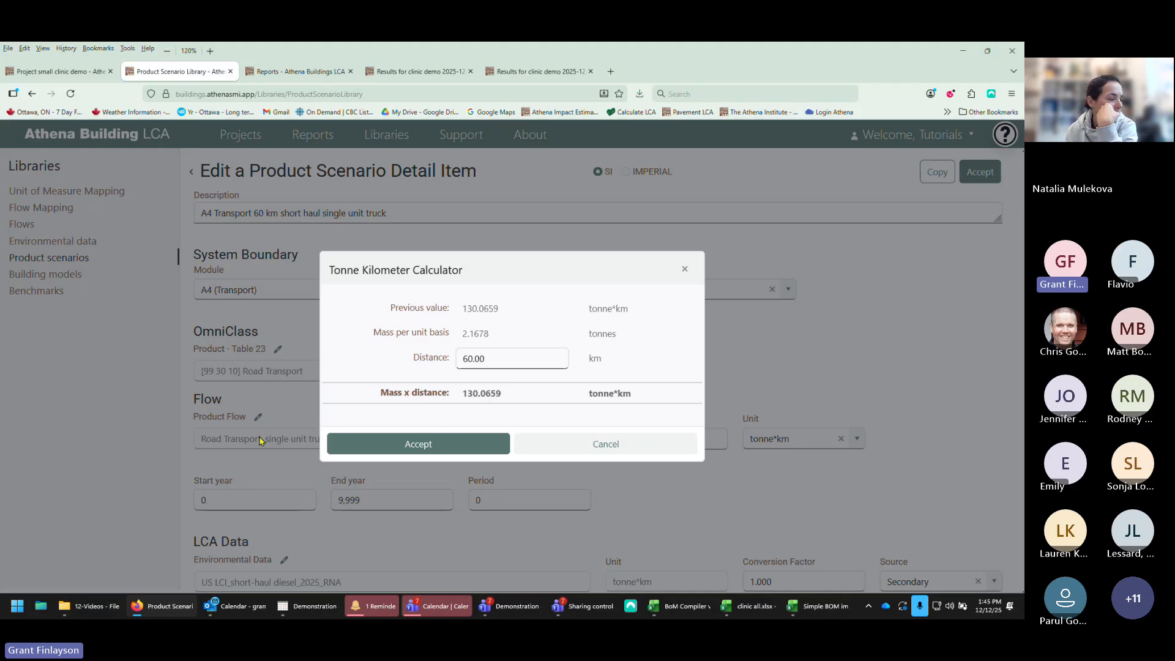
click(493, 356)
text(10)
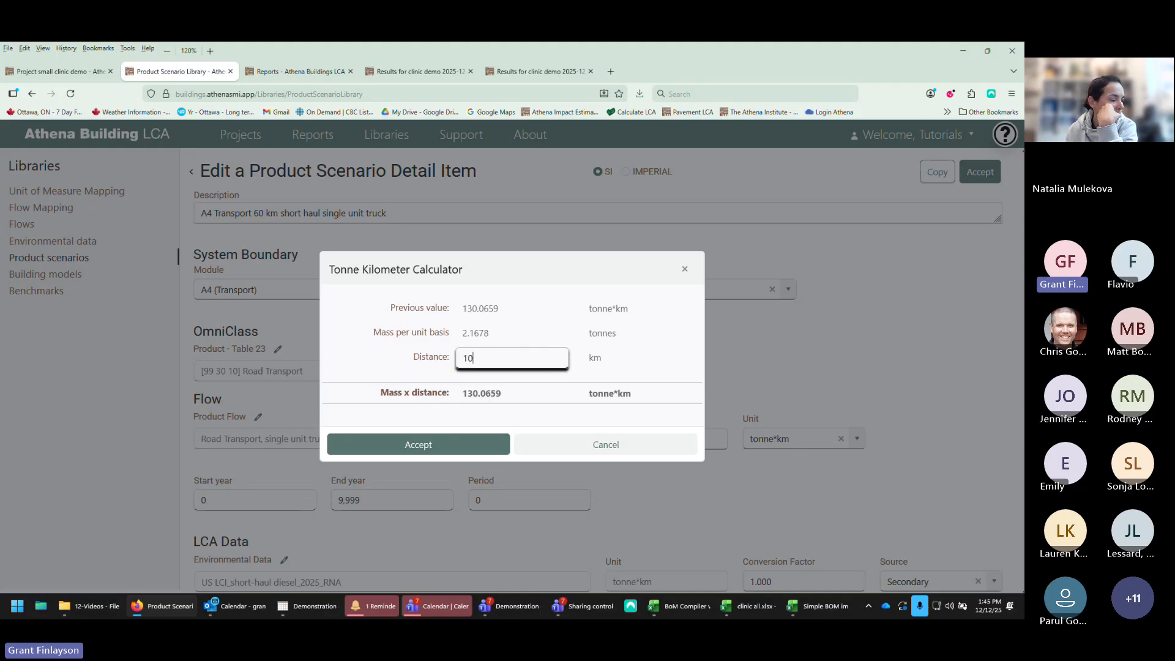
click(460, 445)
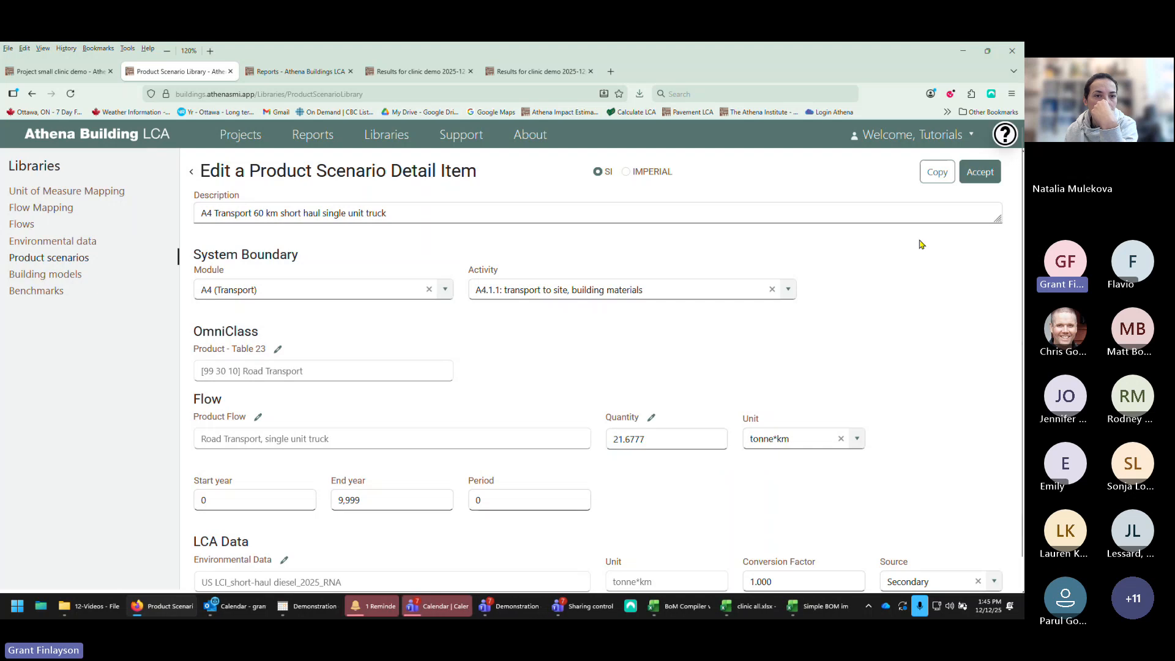
Step: Accept the detail item, save the copied scenario record, and return to the product scenario library
click(979, 173)
click(980, 179)
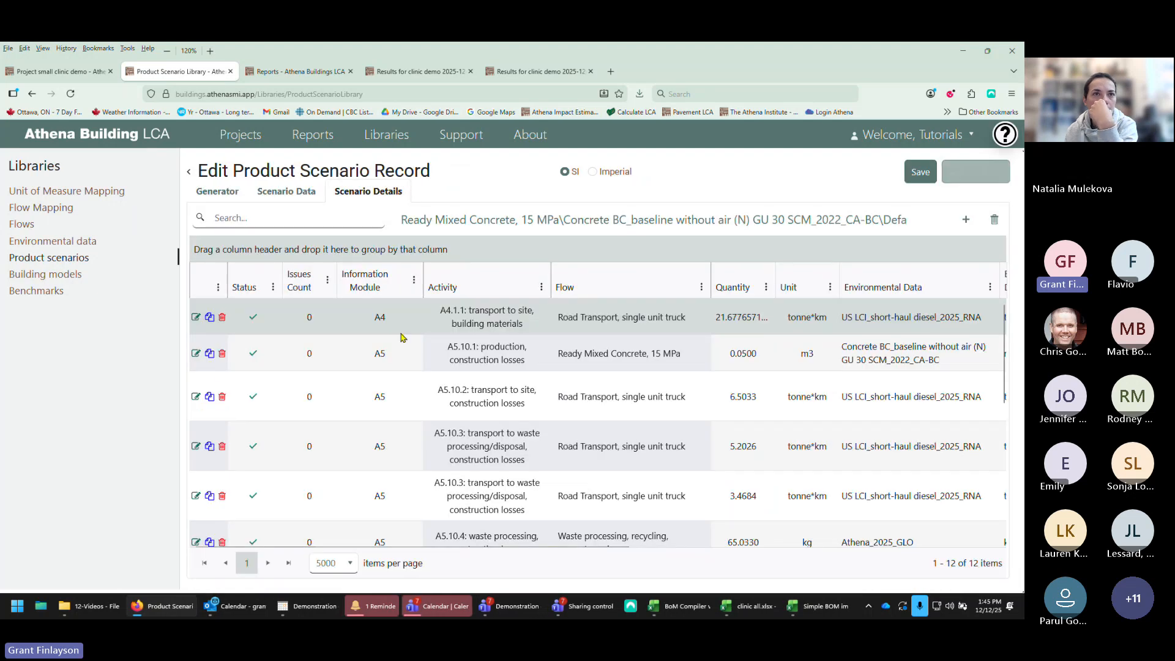
click(915, 176)
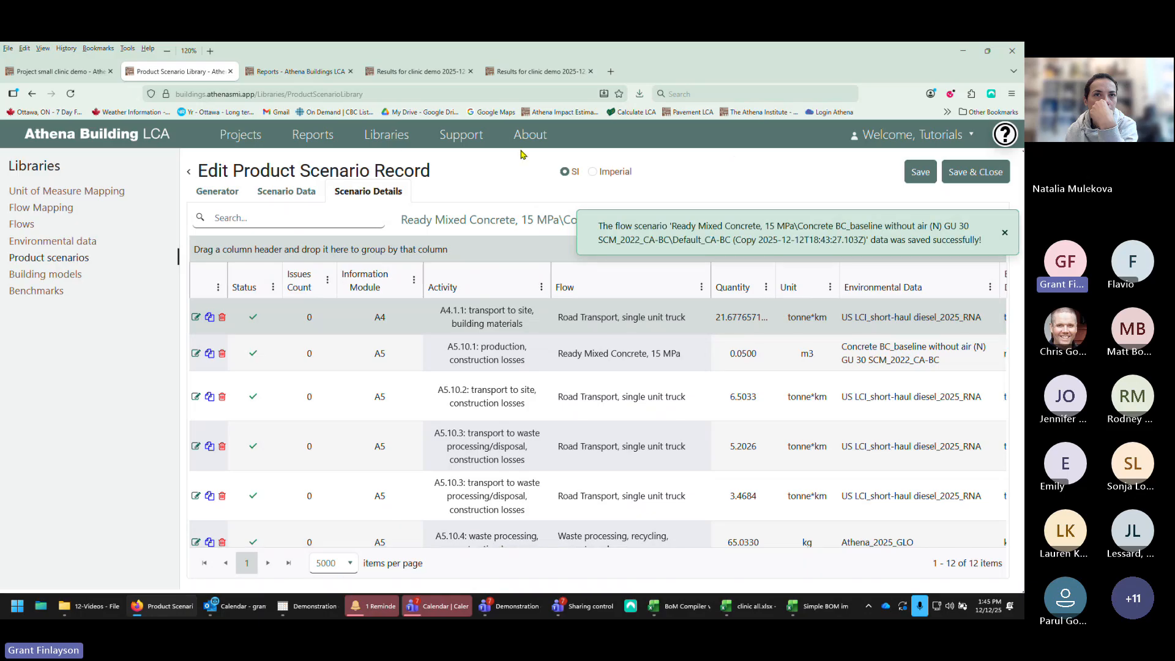
click(188, 175)
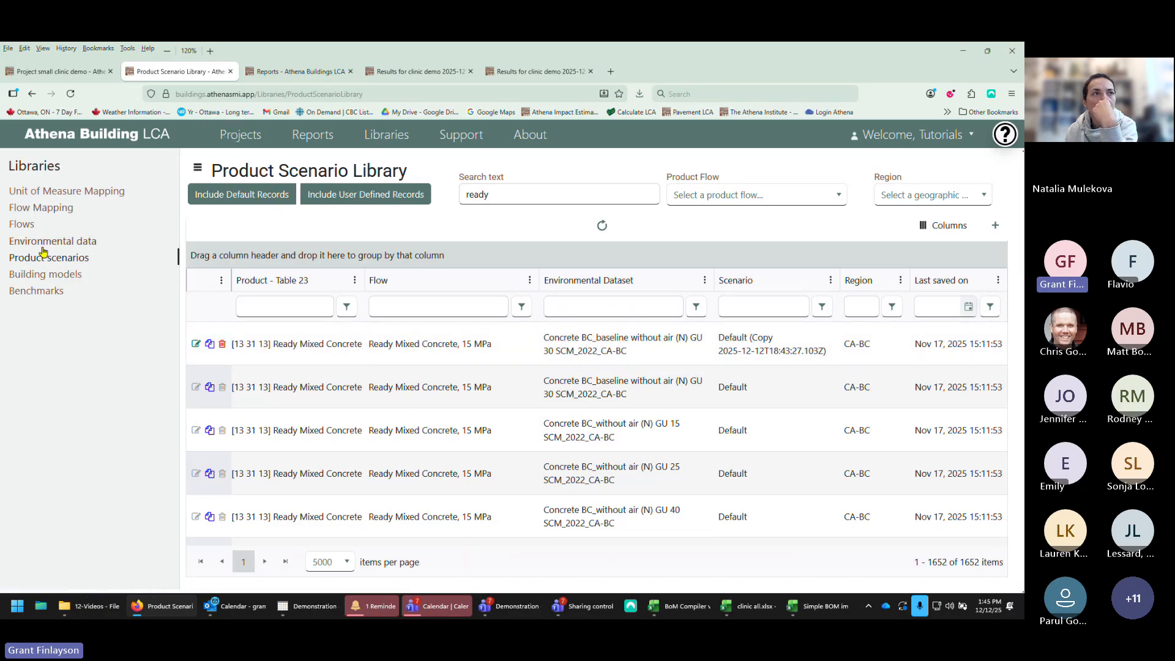
Step: In the clinic bill of materials, review the product scenario choices for the 25 MPa concrete item, then save the project
click(54, 73)
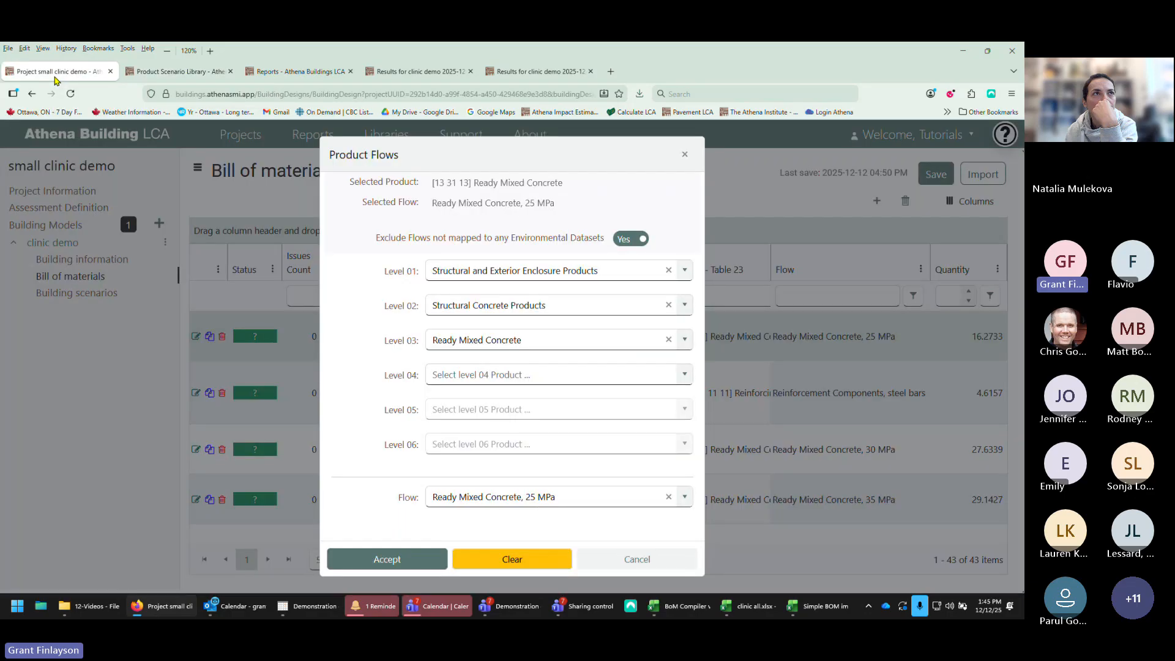
click(623, 560)
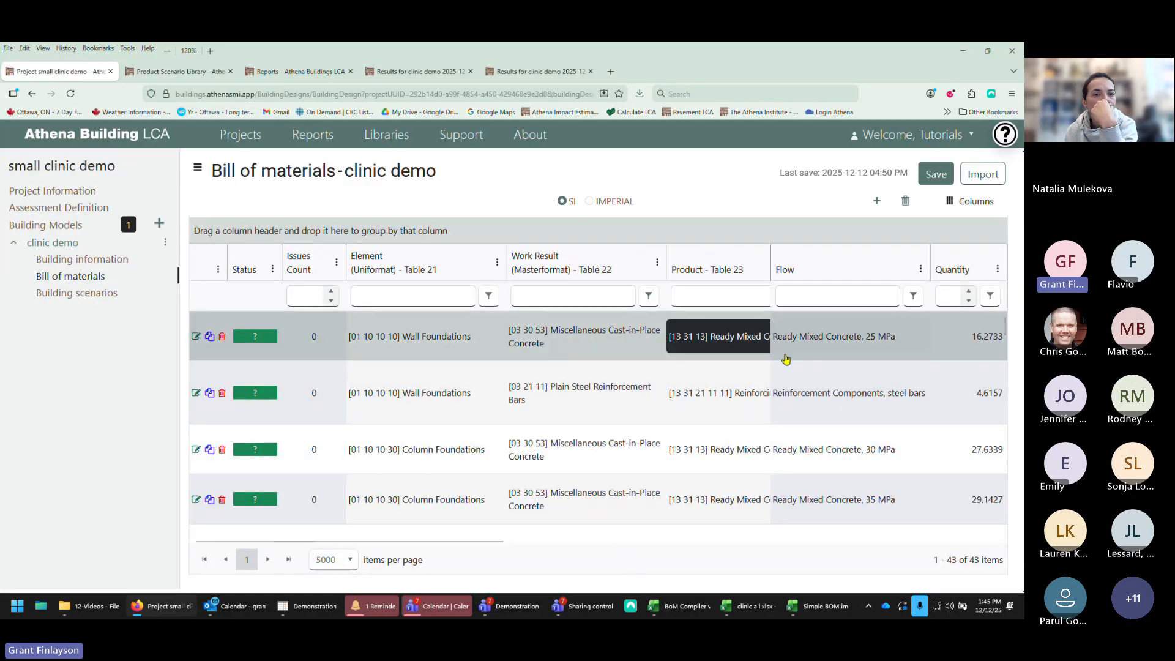
drag(451, 541, 719, 531)
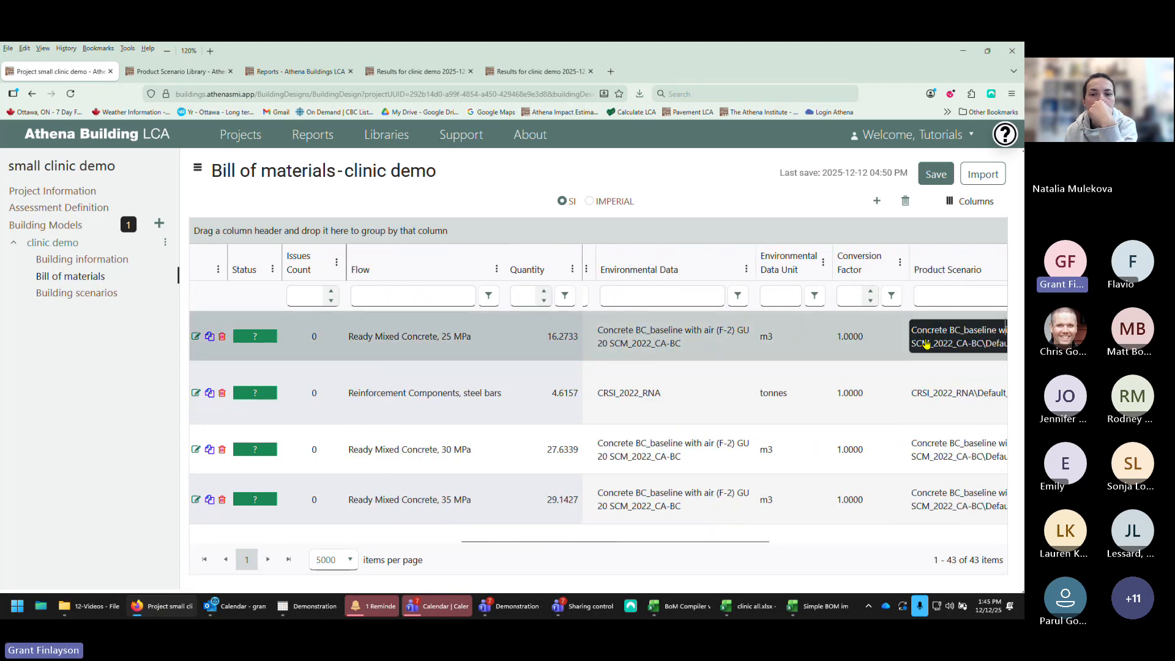
drag(703, 542, 806, 539)
click(818, 343)
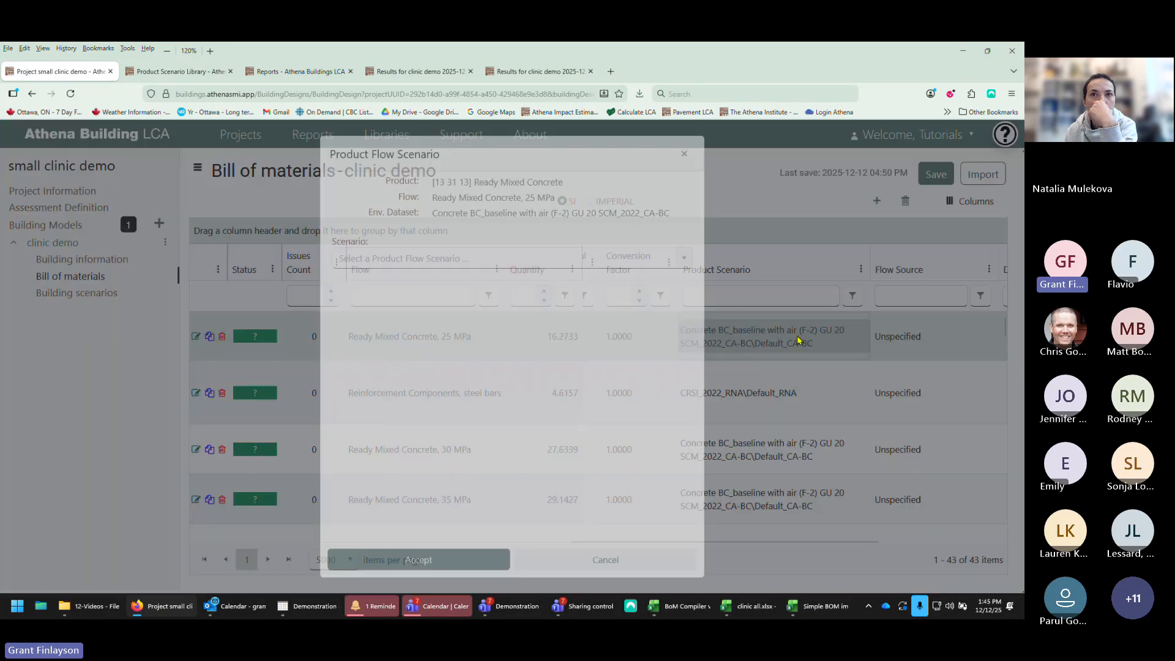
click(684, 257)
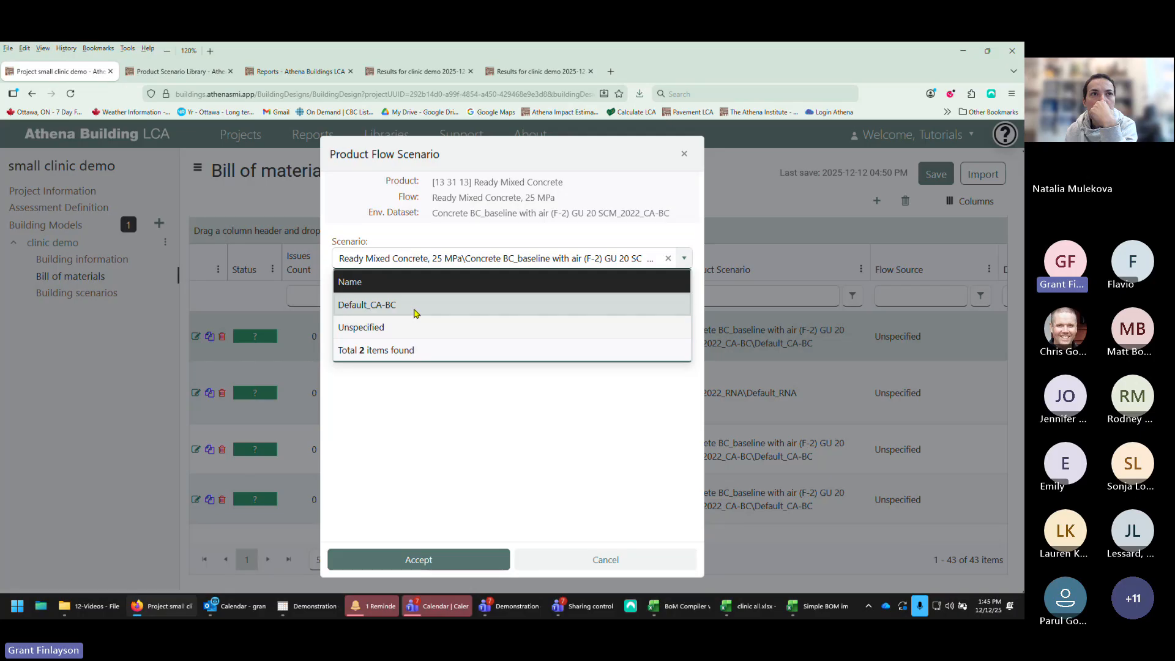
click(684, 154)
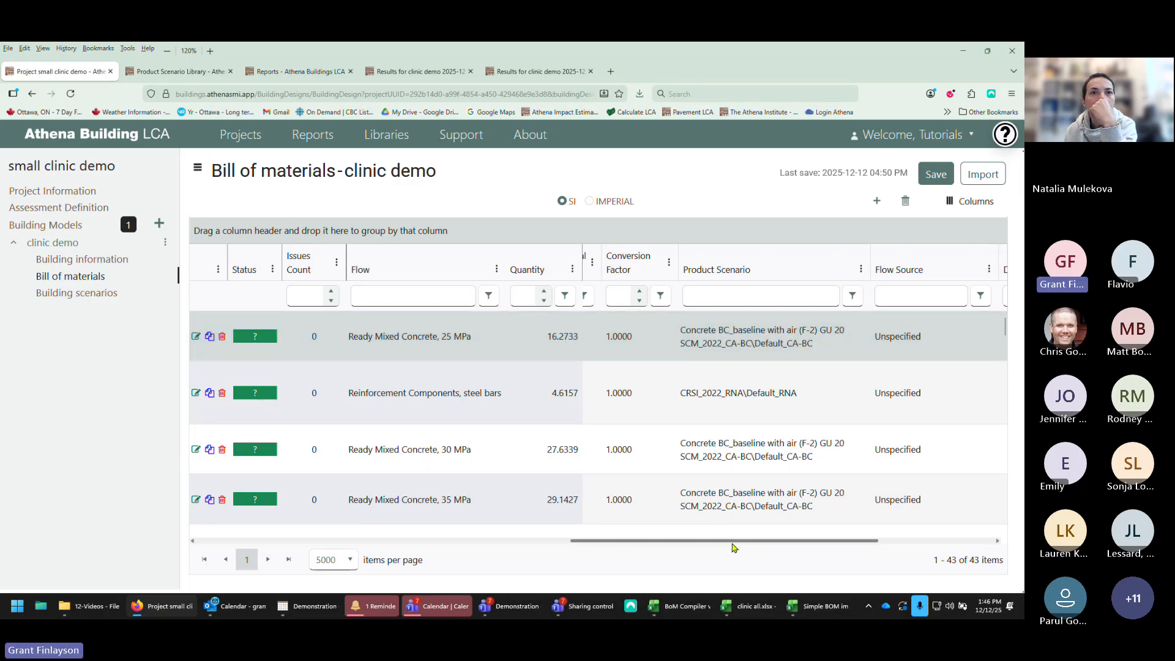
drag(734, 544, 306, 525)
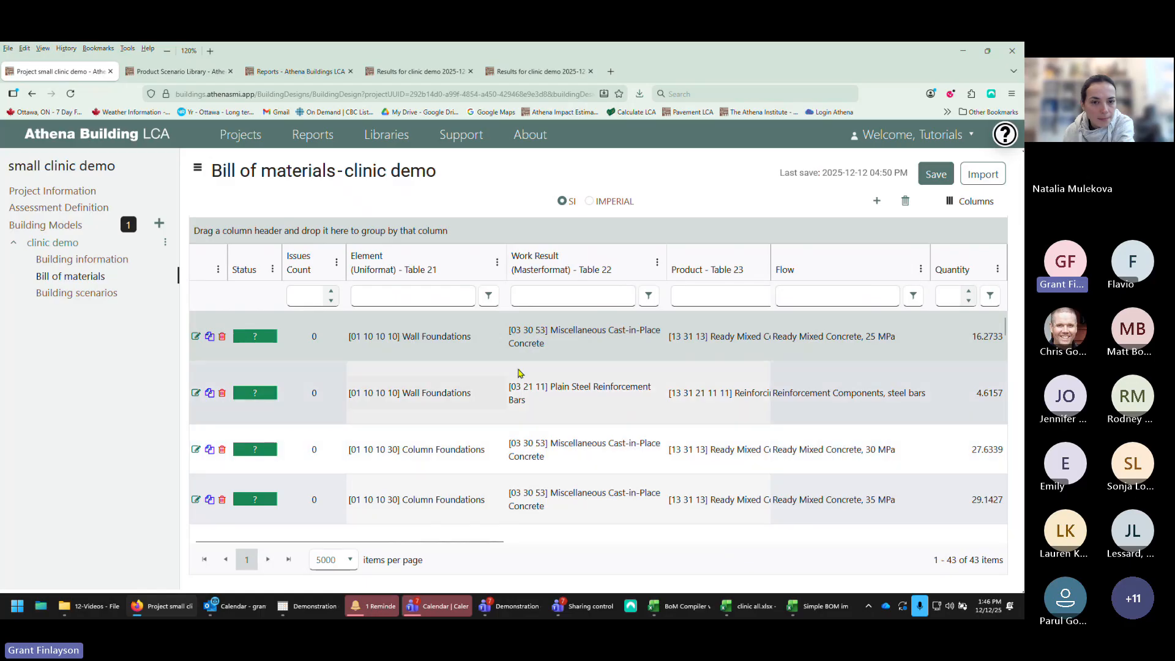
click(934, 182)
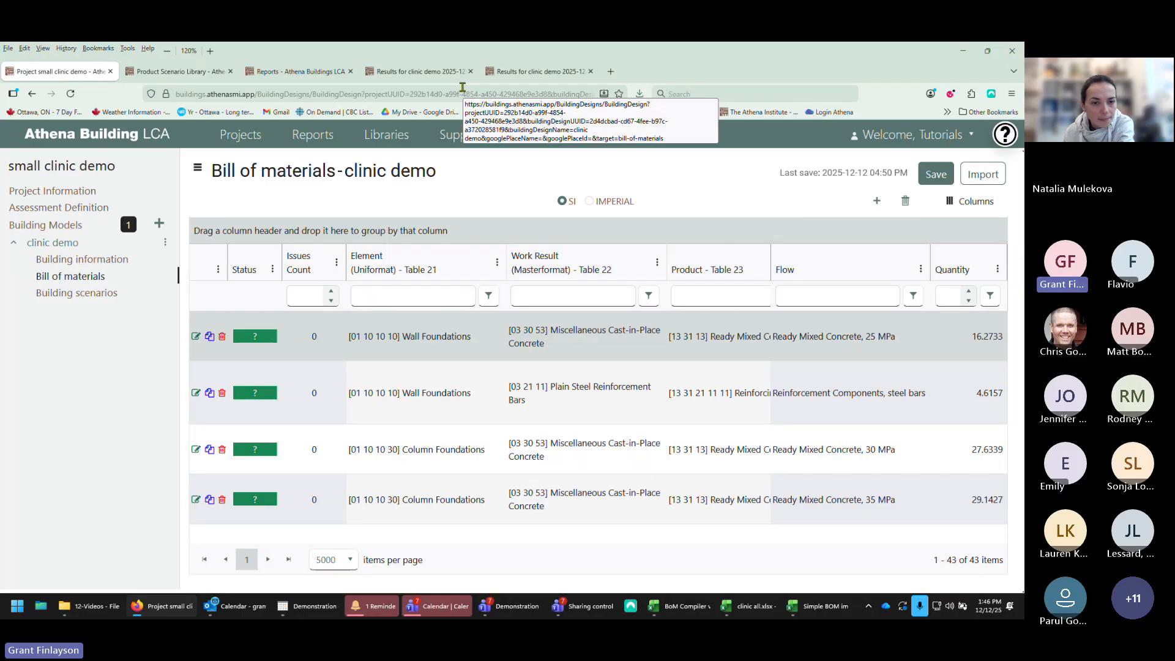
Step: Open the LCA results report for the clinic demo building model and review its environmental indicators
click(276, 73)
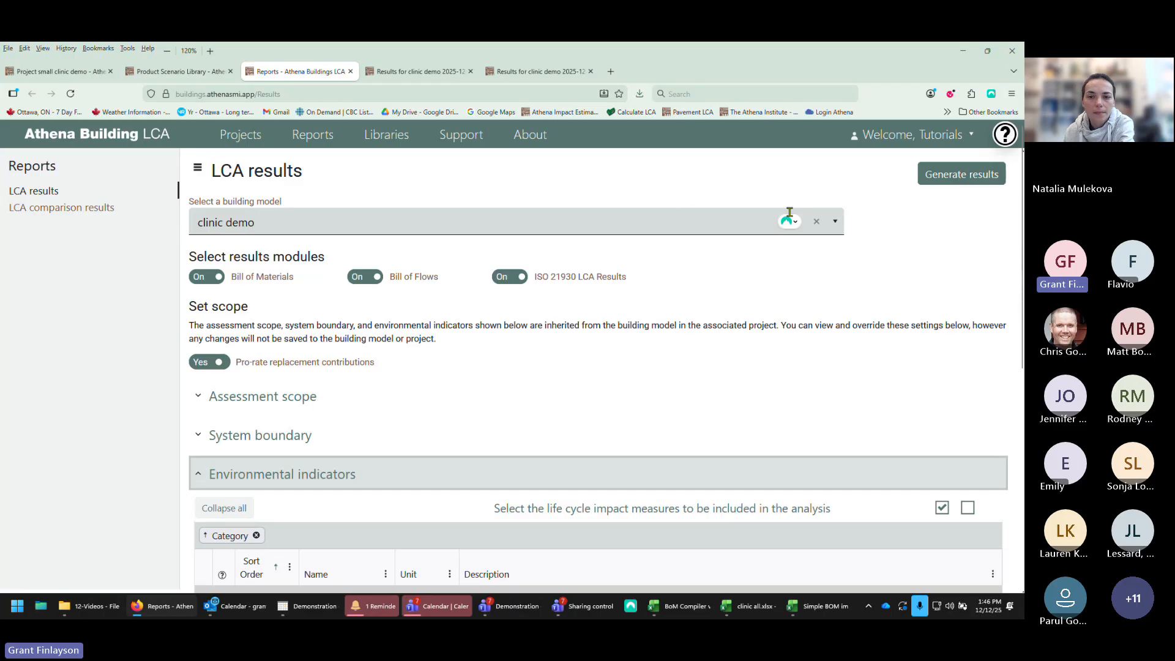
click(834, 224)
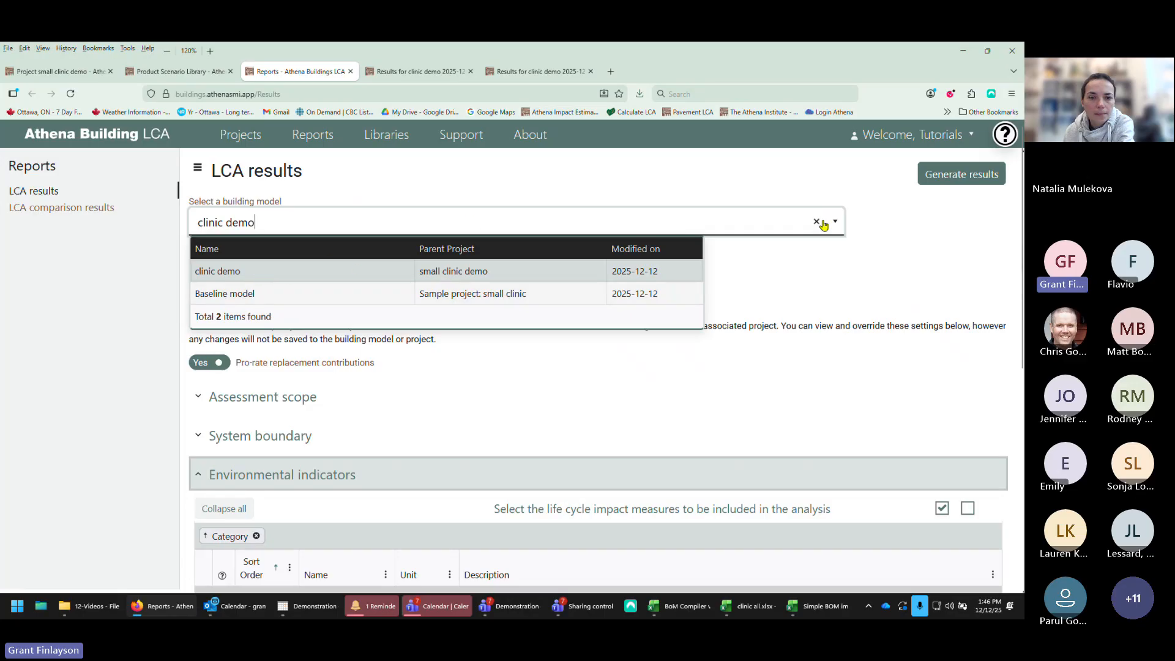
click(801, 176)
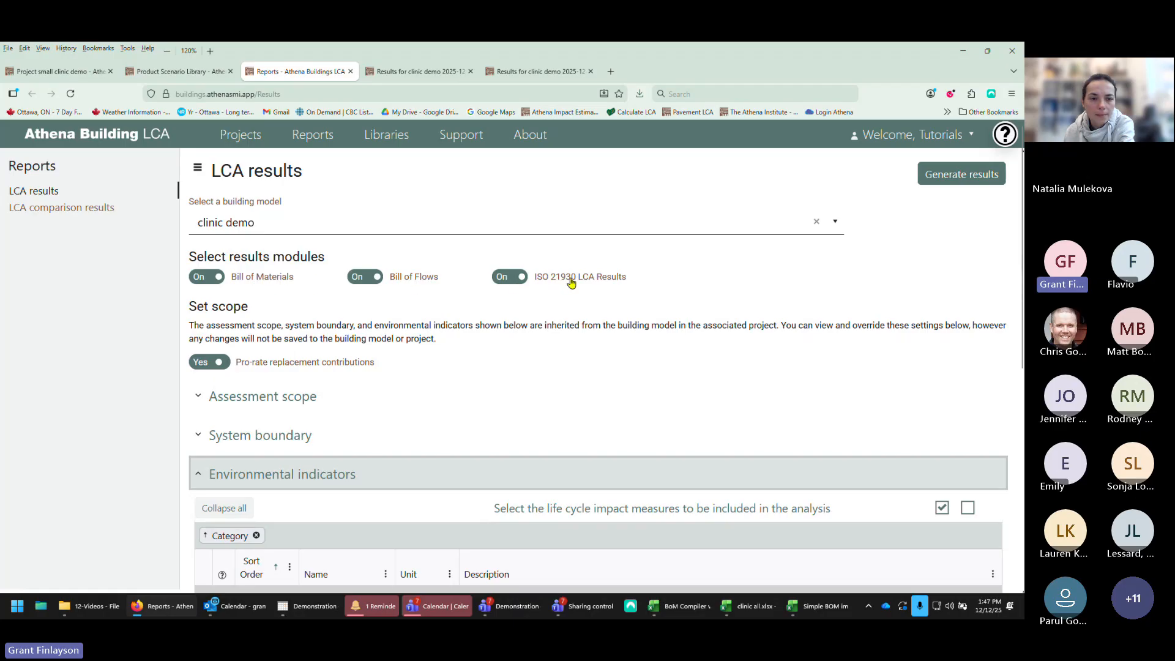
scroll(282, 397, down, 3)
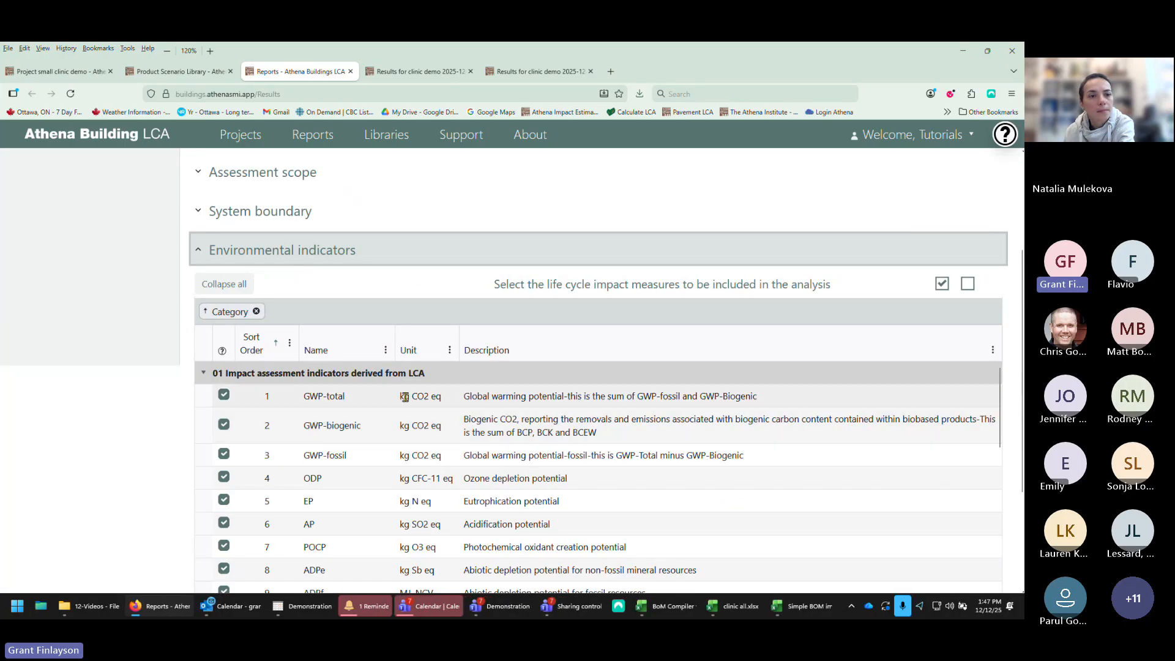
scroll(318, 422, down, 5)
scroll(309, 423, up, 5)
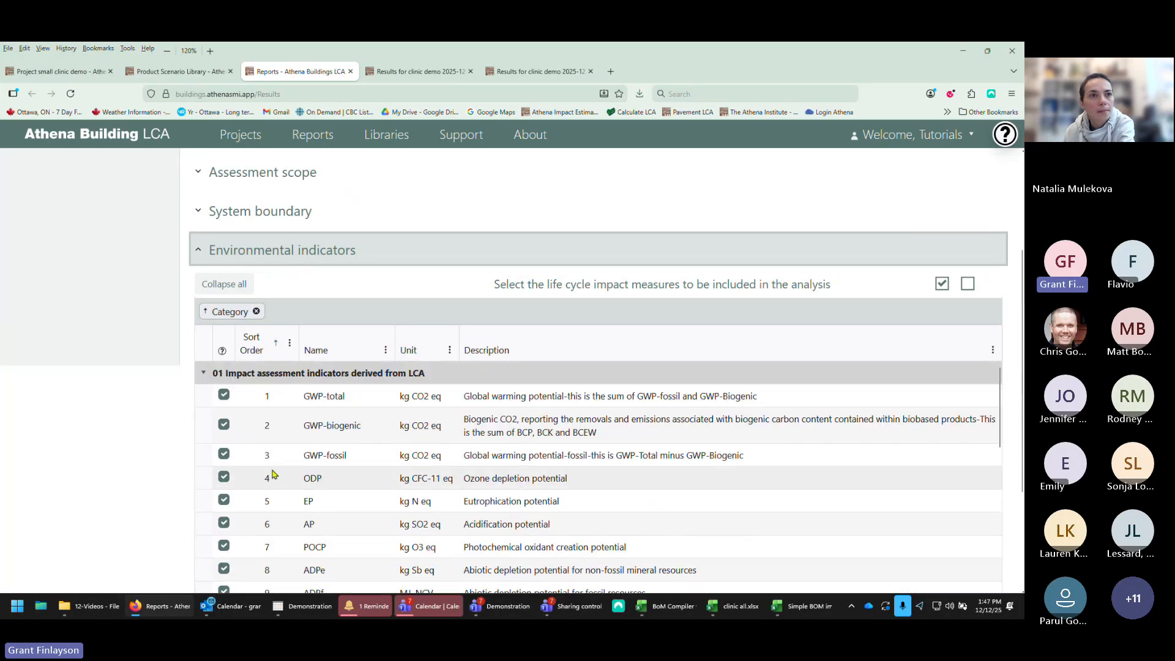
Step: Expand the system boundary section of the LCA results report settings to review the included life cycle modules
scroll(306, 428, up, 4)
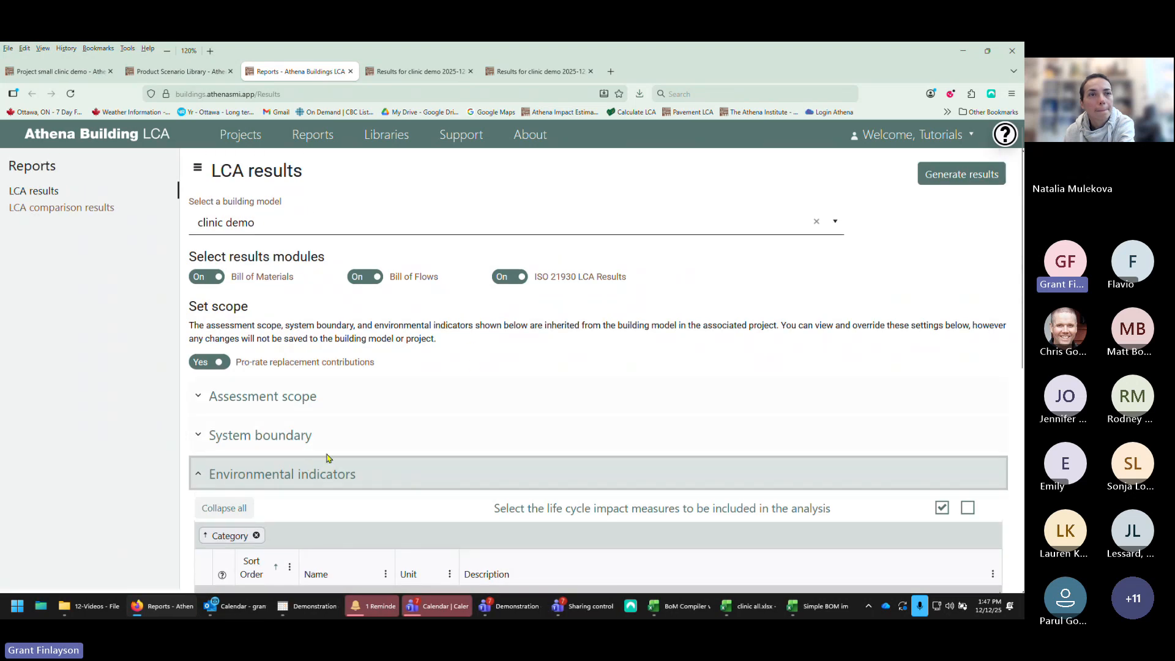
click(196, 436)
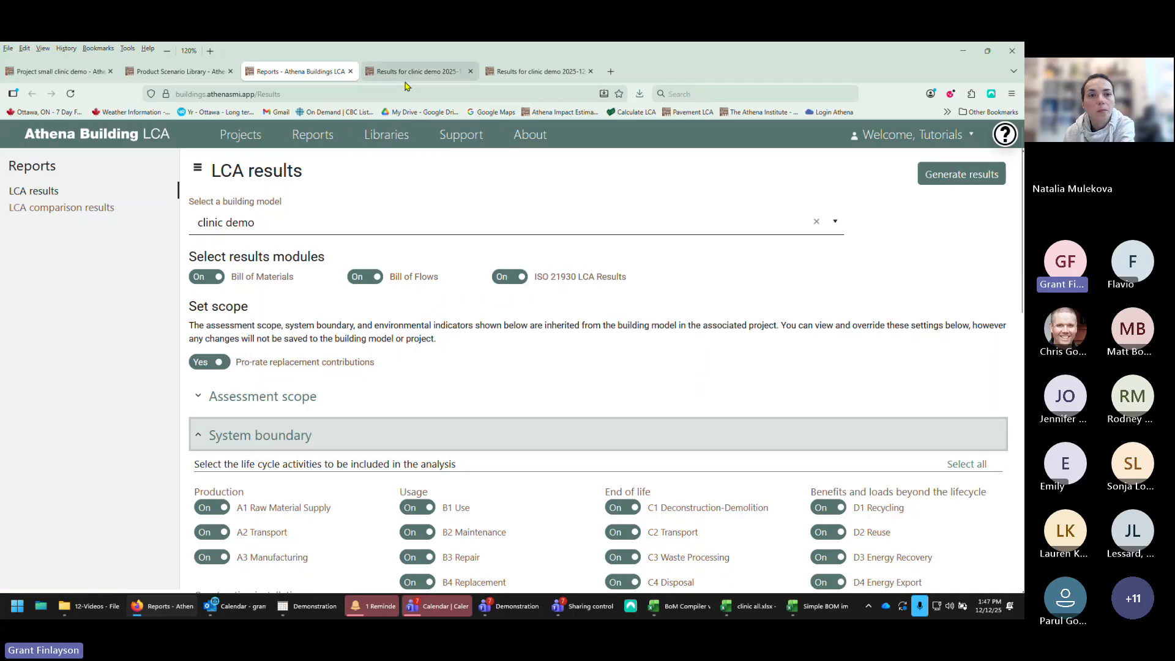
Step: Switch to the generated clinic demo results and review their general information section
mouse_move(408, 77)
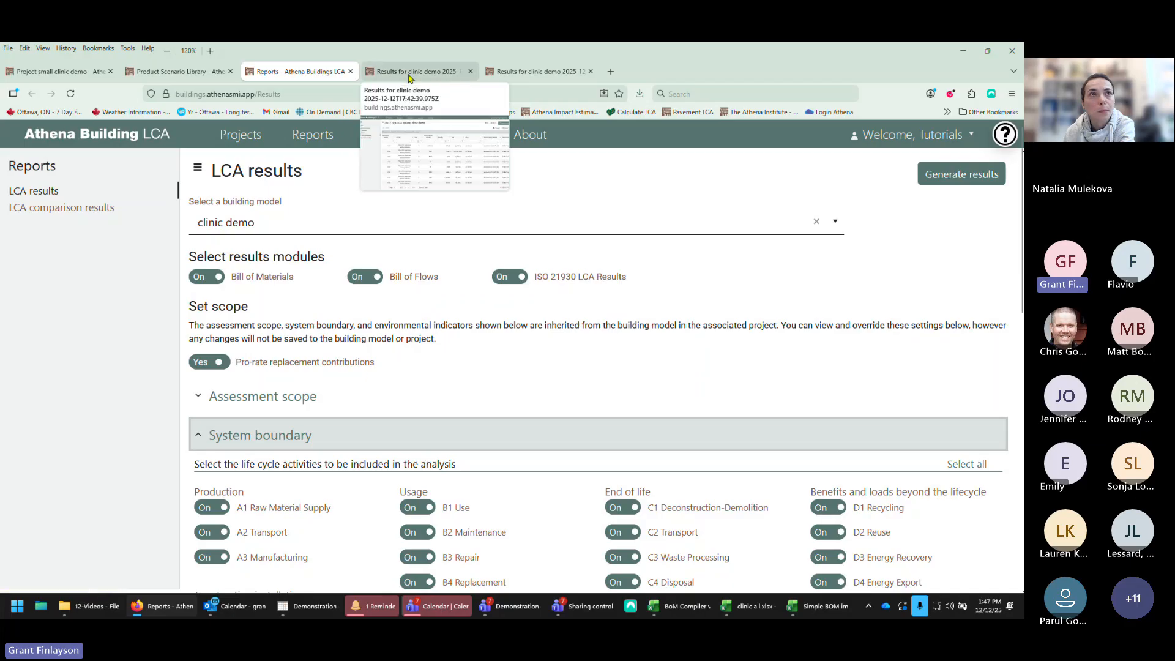
click(408, 72)
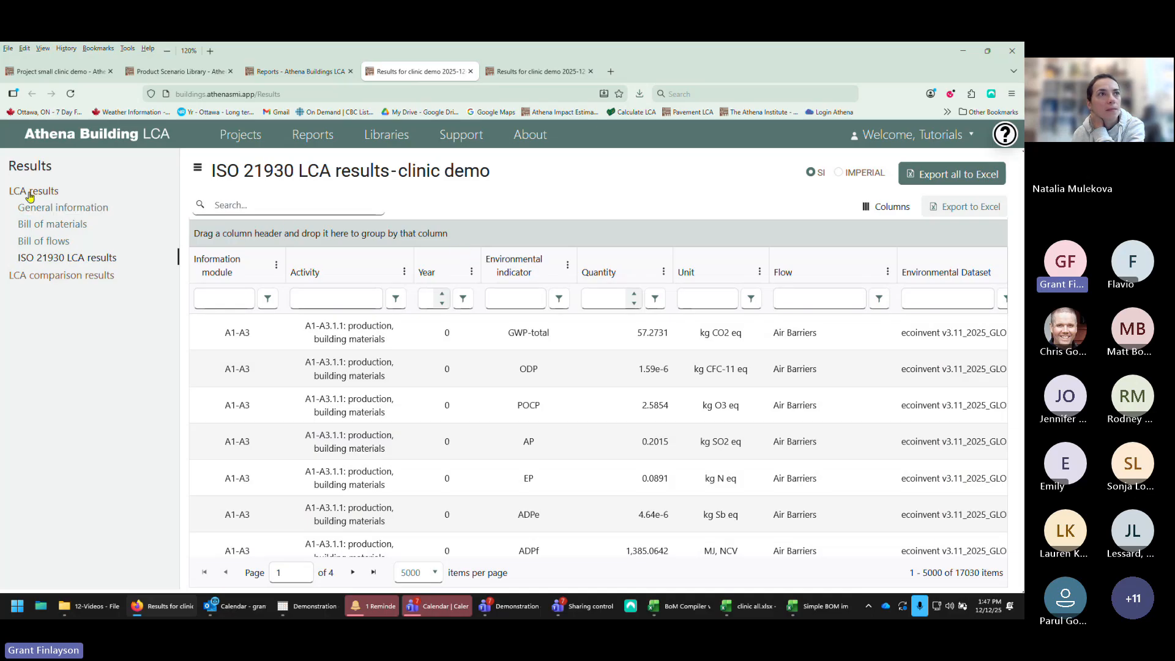
click(38, 208)
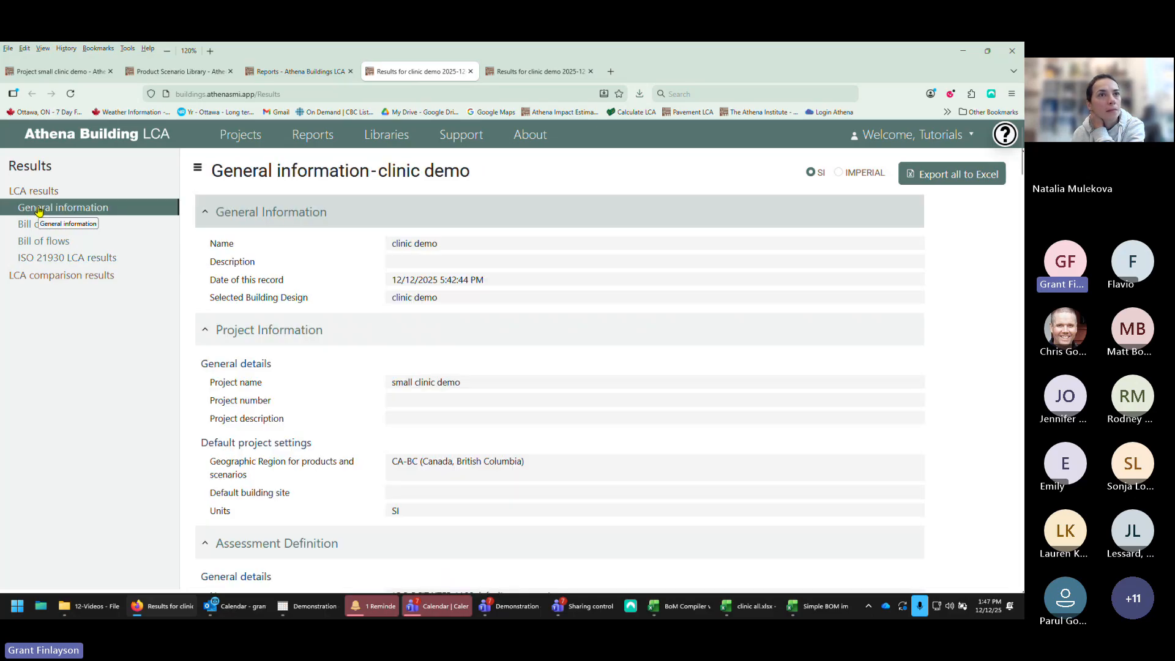
scroll(331, 366, down, 10)
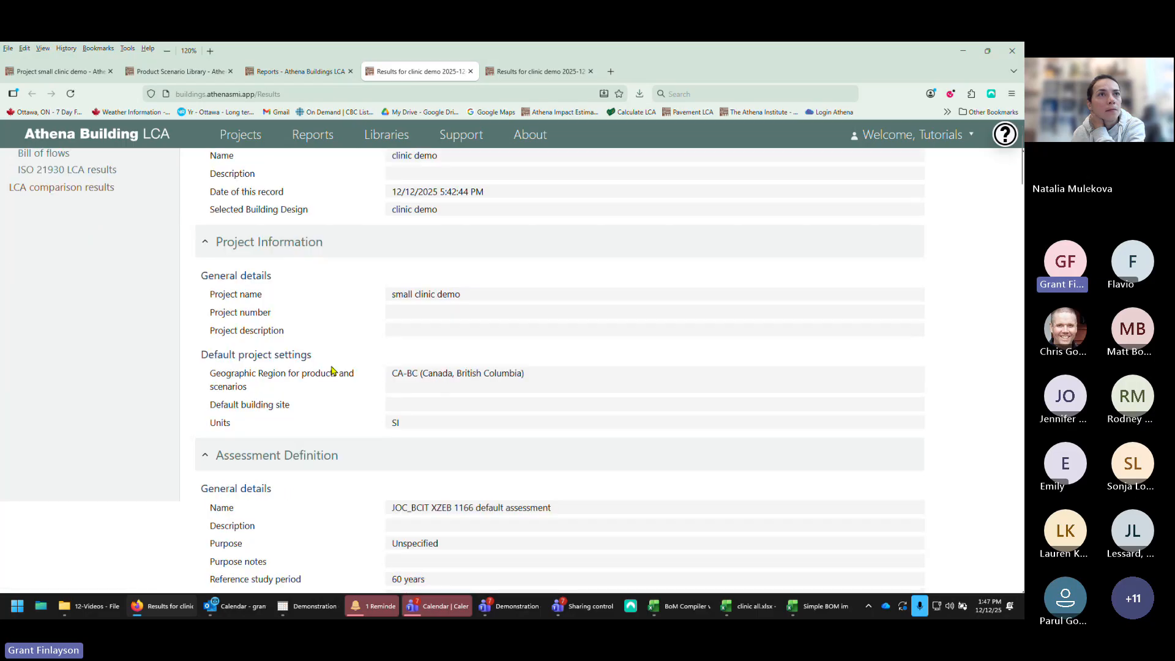
scroll(331, 366, up, 10)
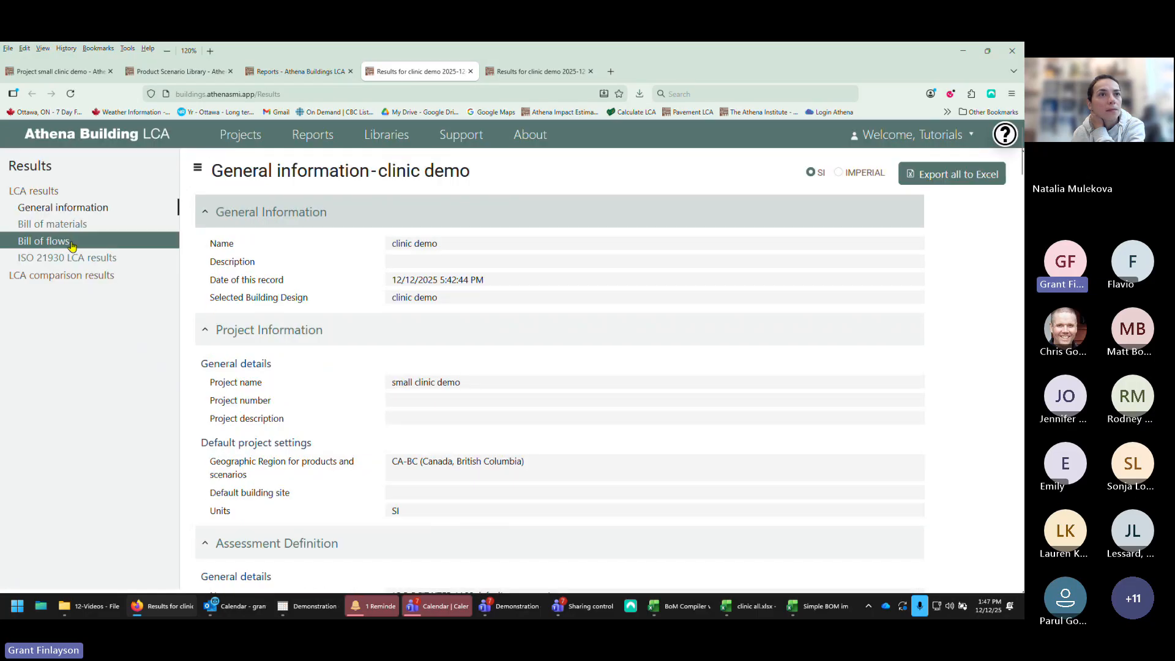
Step: Review the clinic demo results' bill of materials and bill of flows tables
click(56, 232)
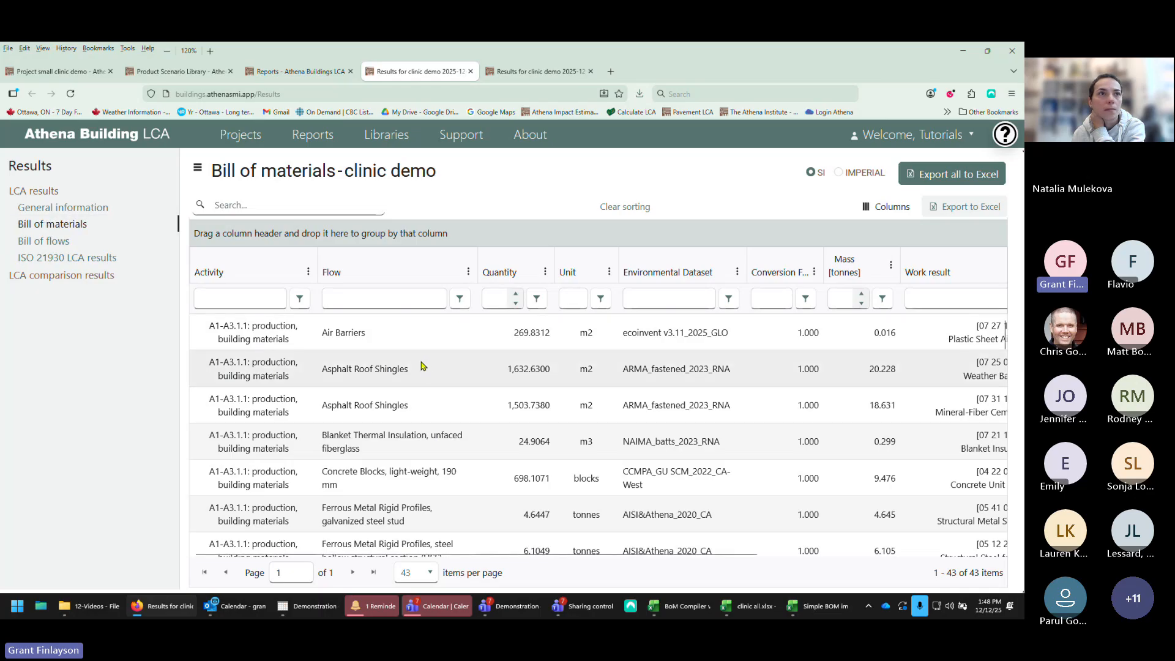
scroll(421, 369, down, 10)
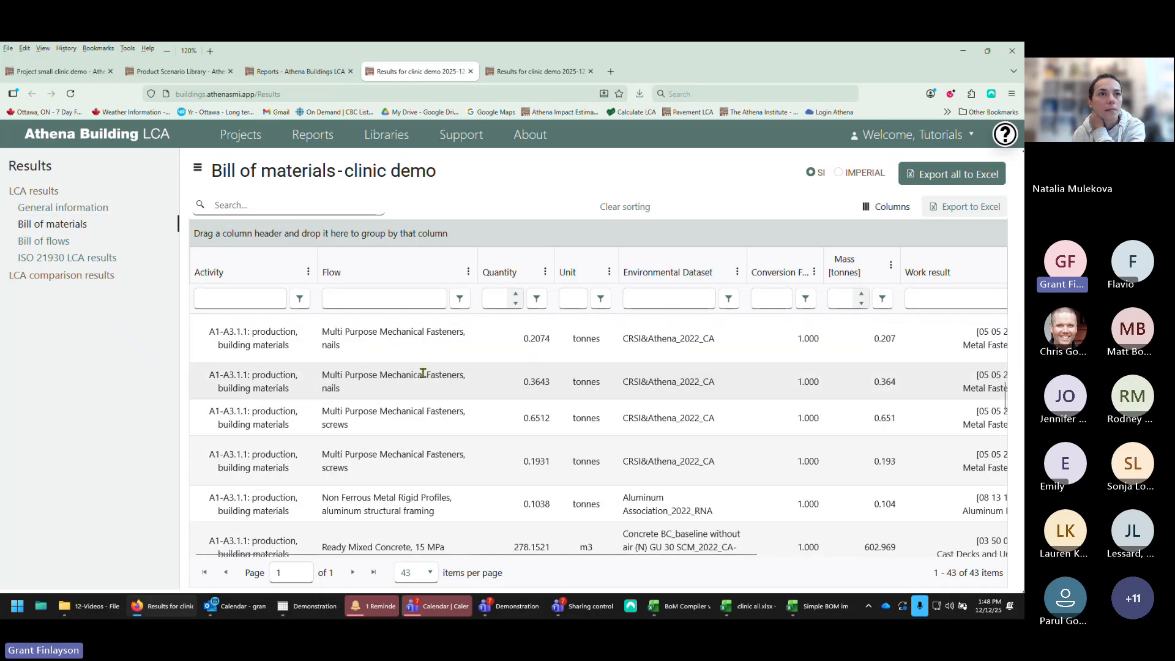
scroll(423, 372, down, 3)
scroll(423, 372, up, 12)
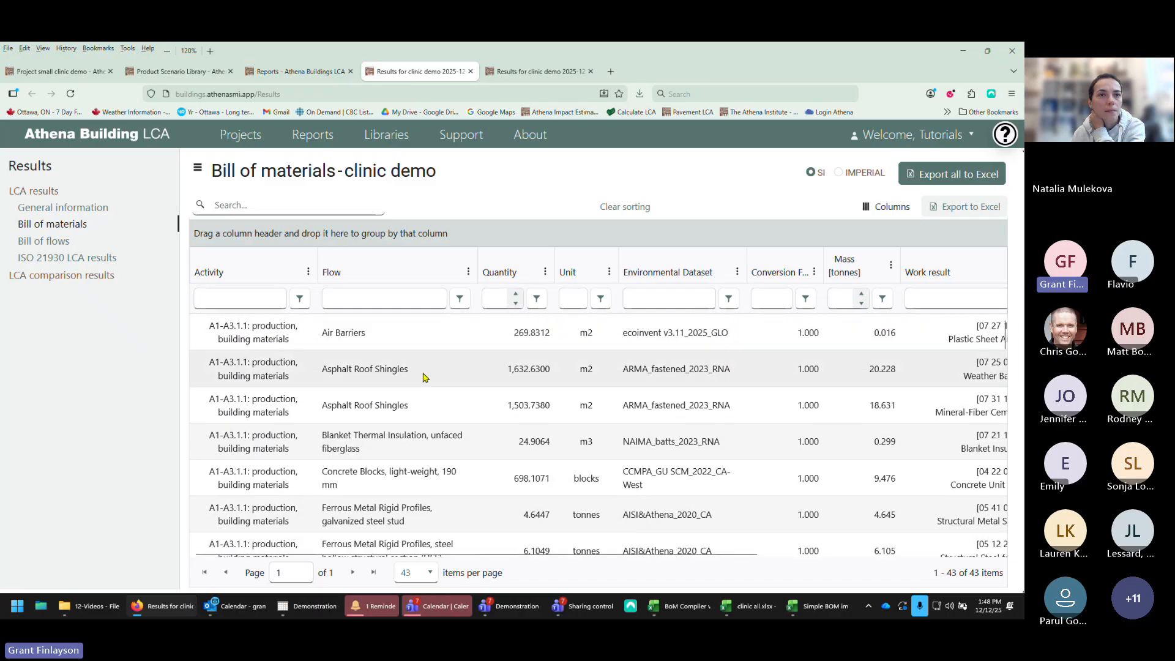
click(46, 246)
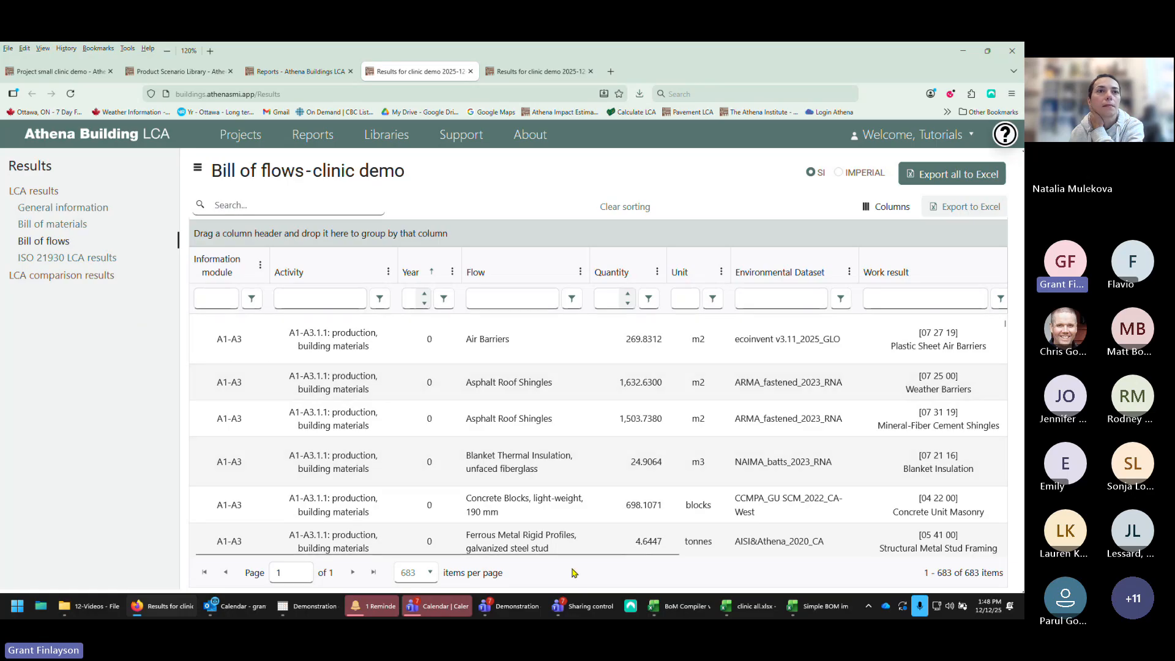
drag(564, 555, 622, 554)
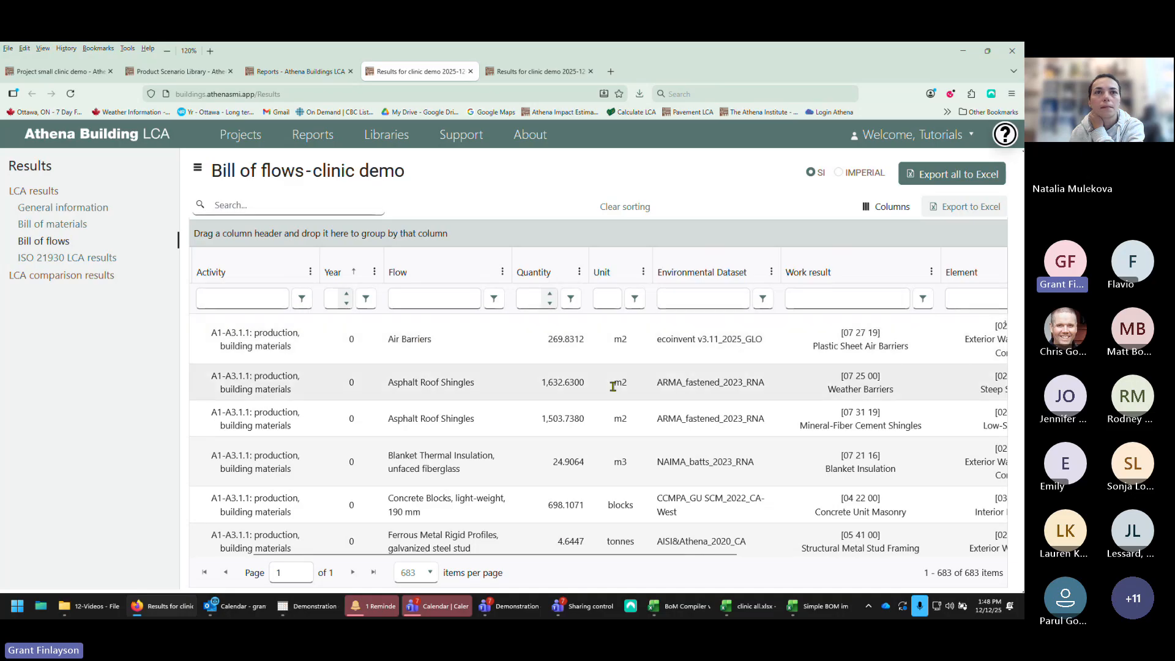
drag(500, 554, 770, 544)
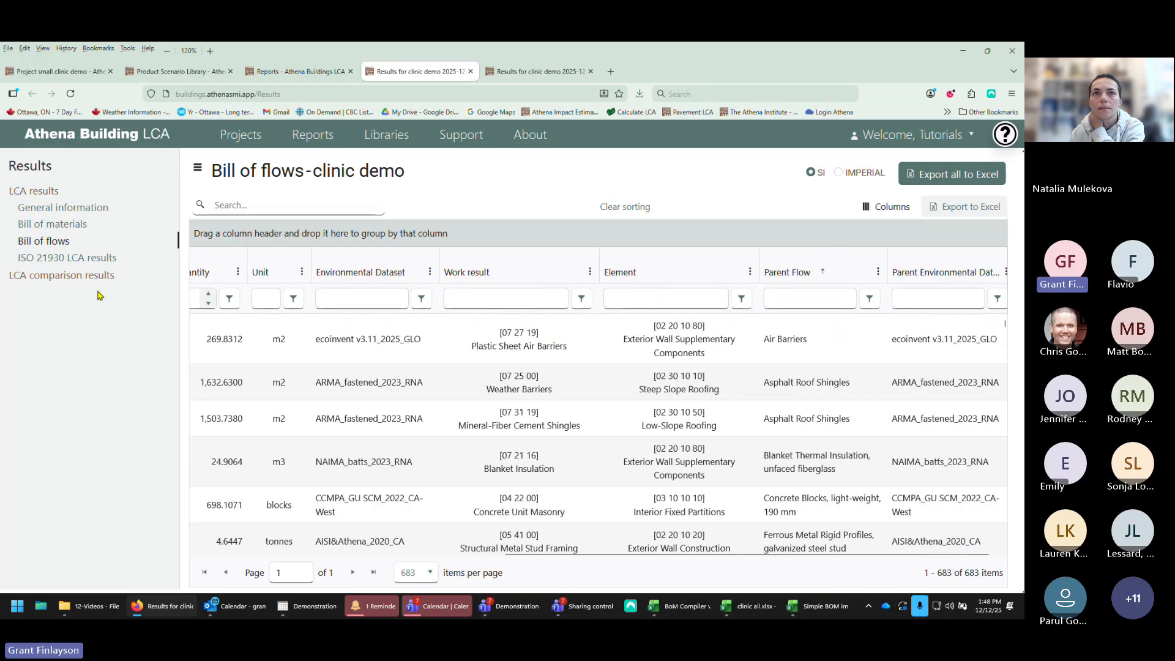
click(71, 228)
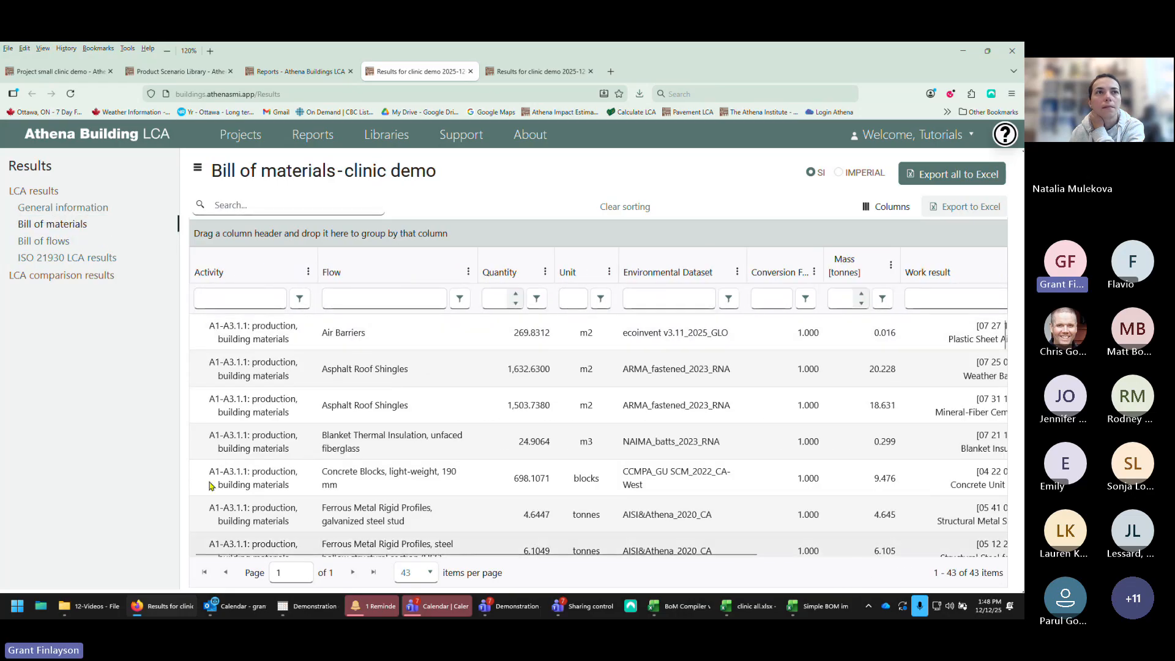
click(43, 241)
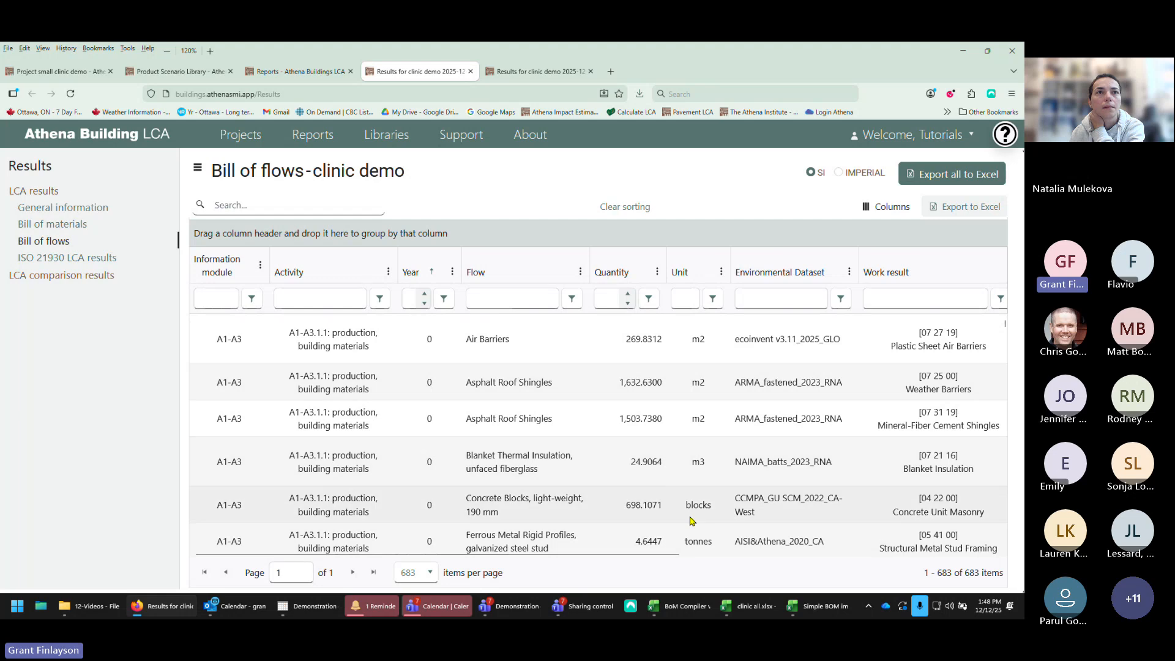
Step: Filter the bill of flows by the parent flow "air barrier"
drag(671, 553, 985, 547)
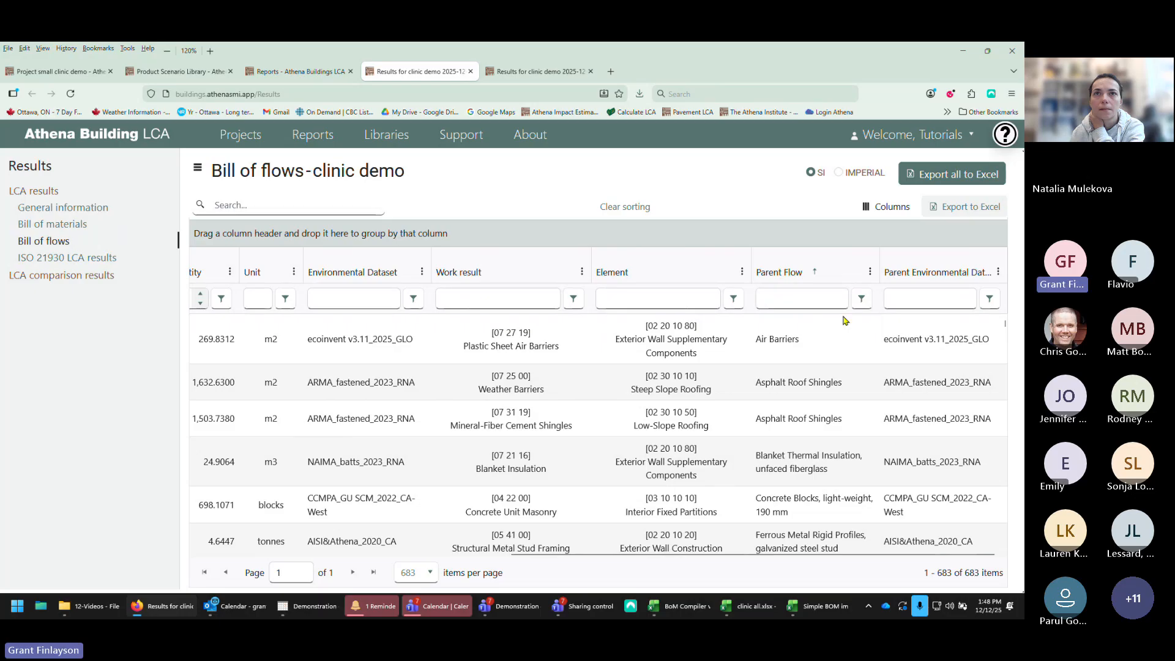
click(790, 299)
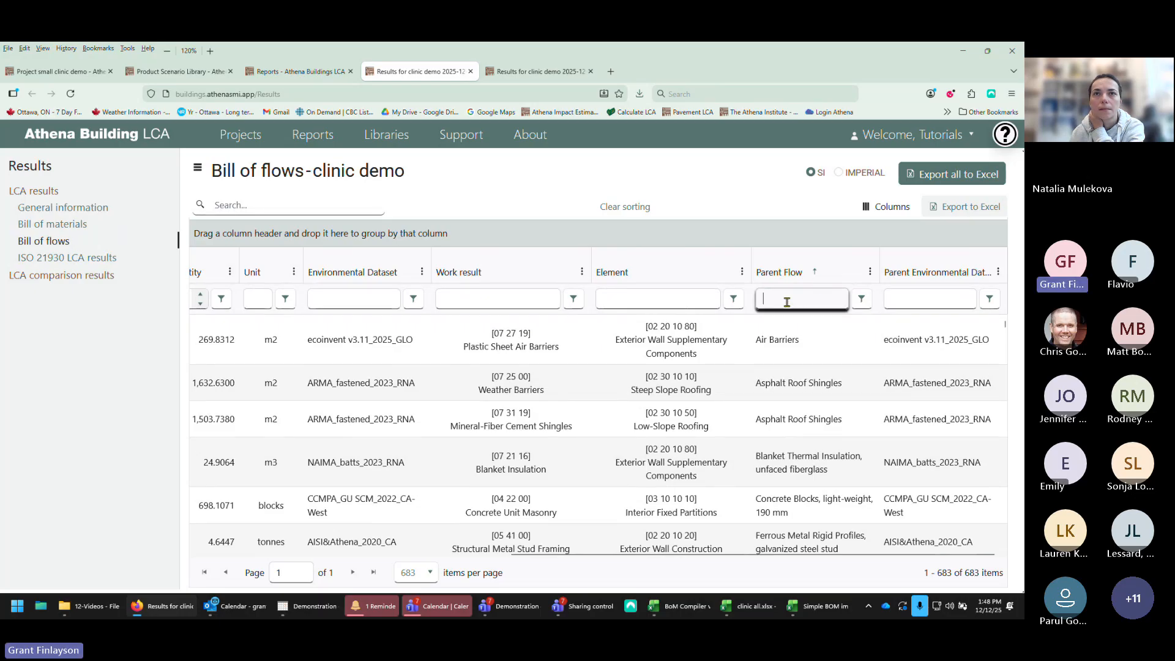
text(air)
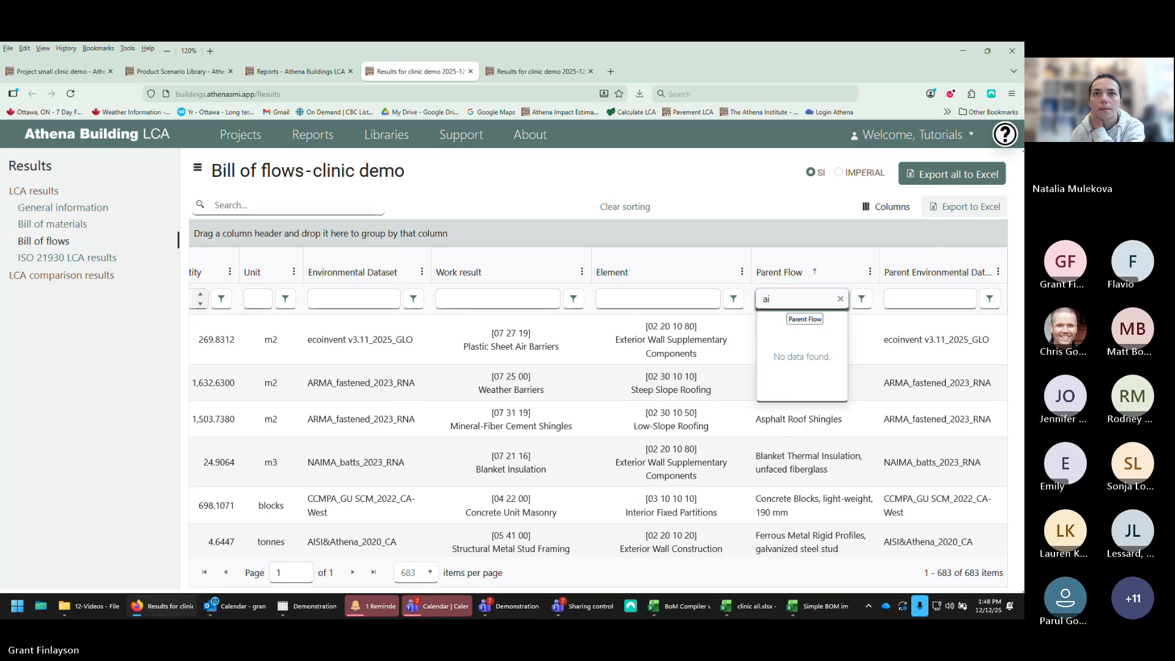
key(BackSpace)
key(BackSpace)
key(BackSpace)
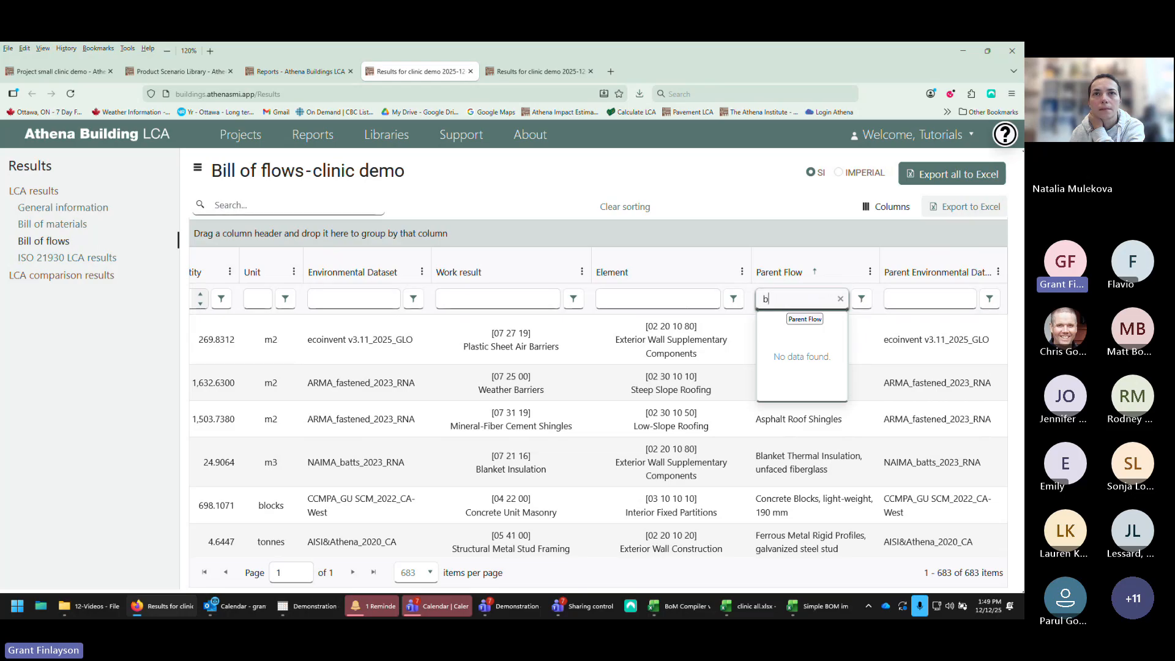
text(ai)
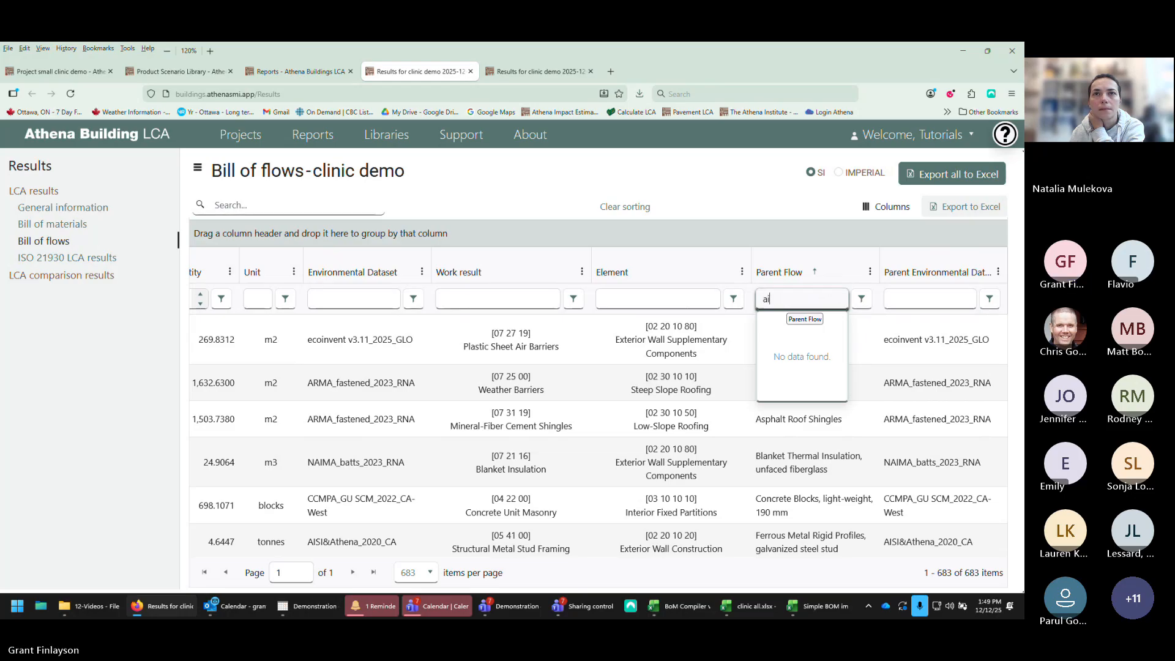
text(r barrier)
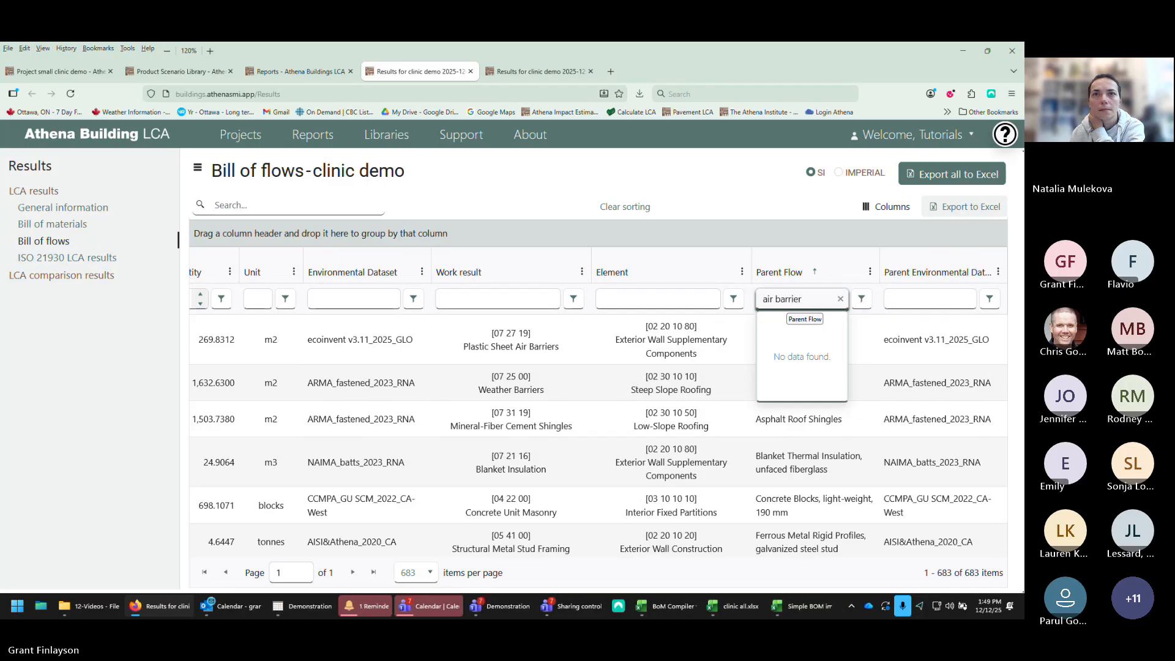
key(Return)
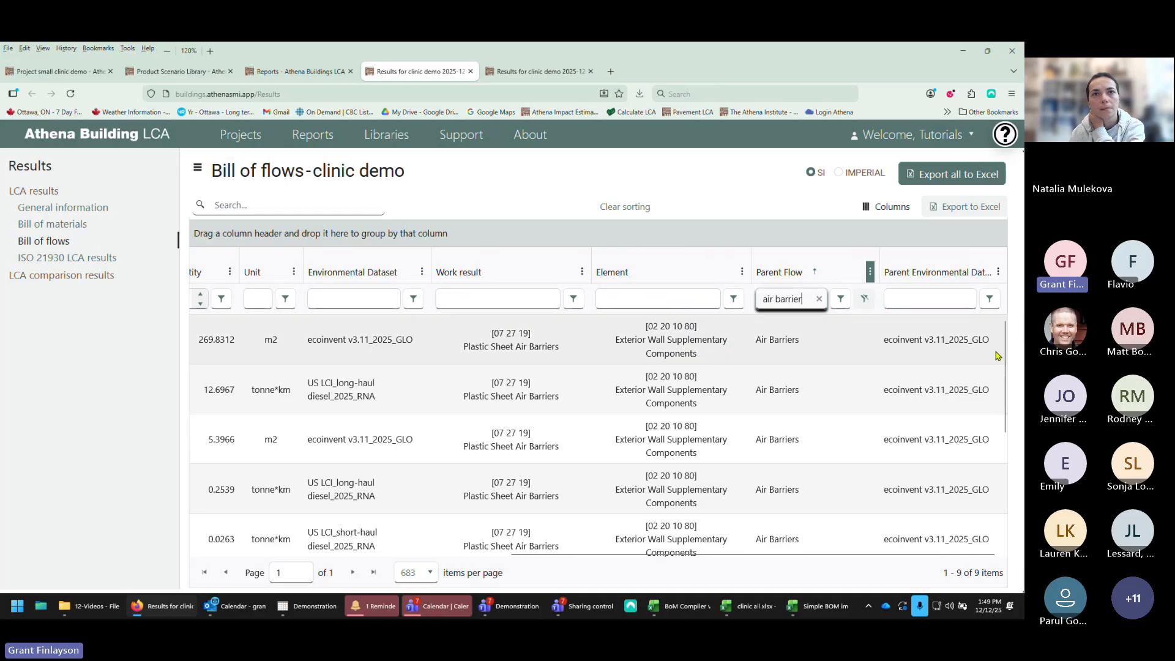
Step: Scroll through the filtered air barrier flows across all information modules and columns
drag(1004, 364, 1017, 334)
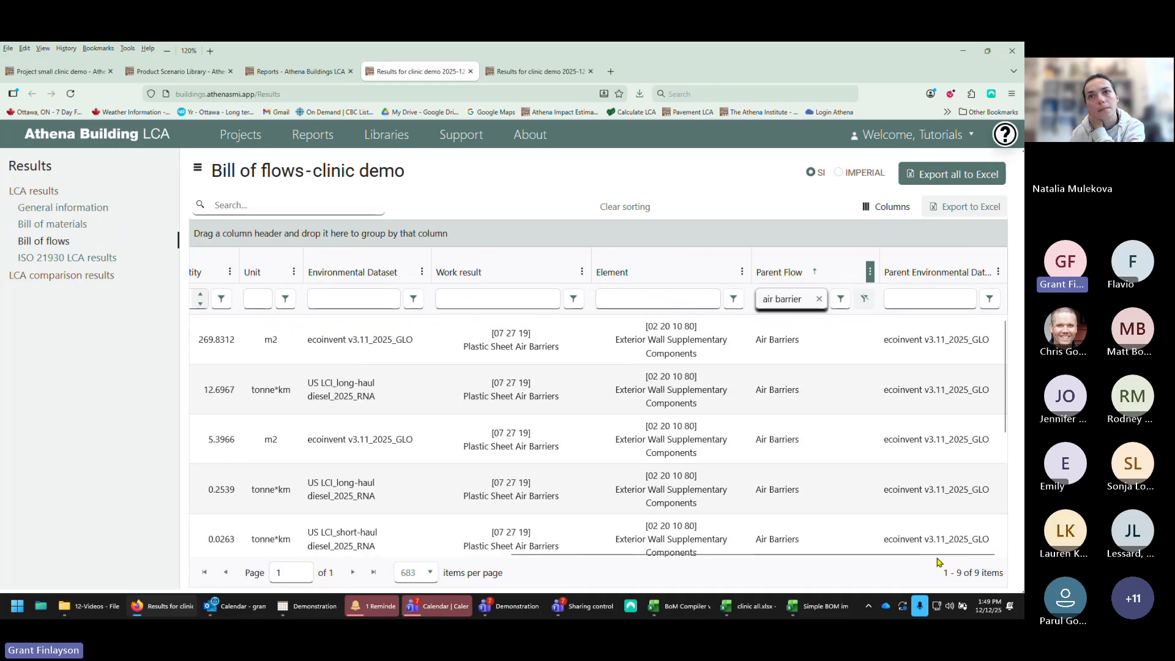
drag(936, 555, 597, 572)
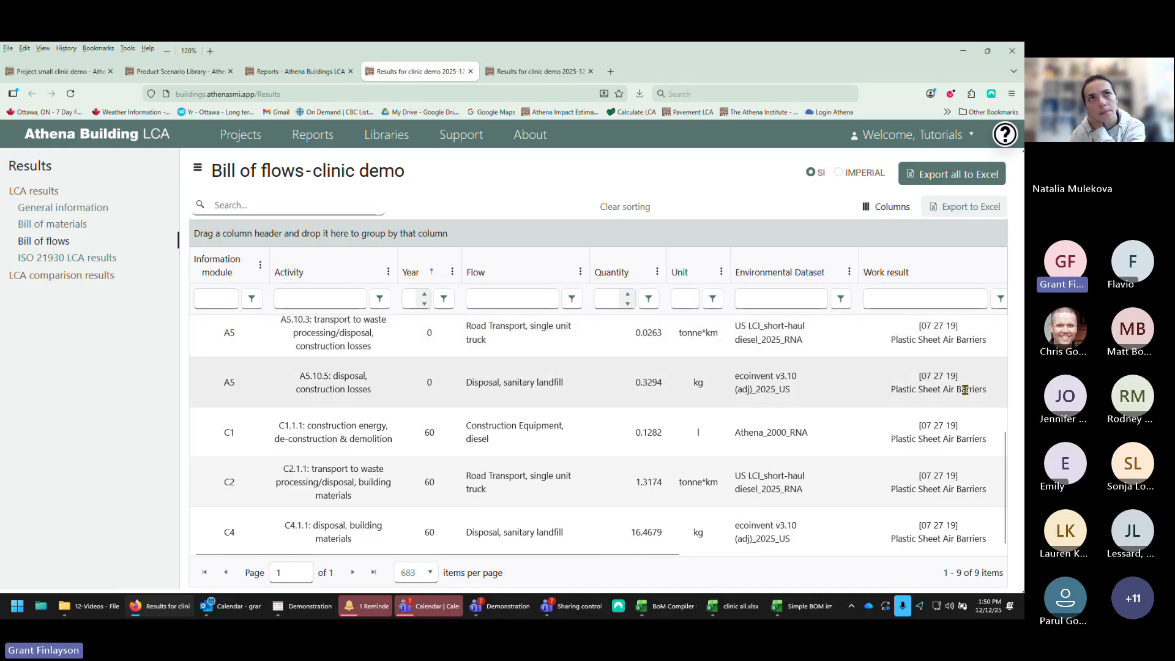
scroll(1005, 451, up, 1)
scroll(1006, 451, up, 2)
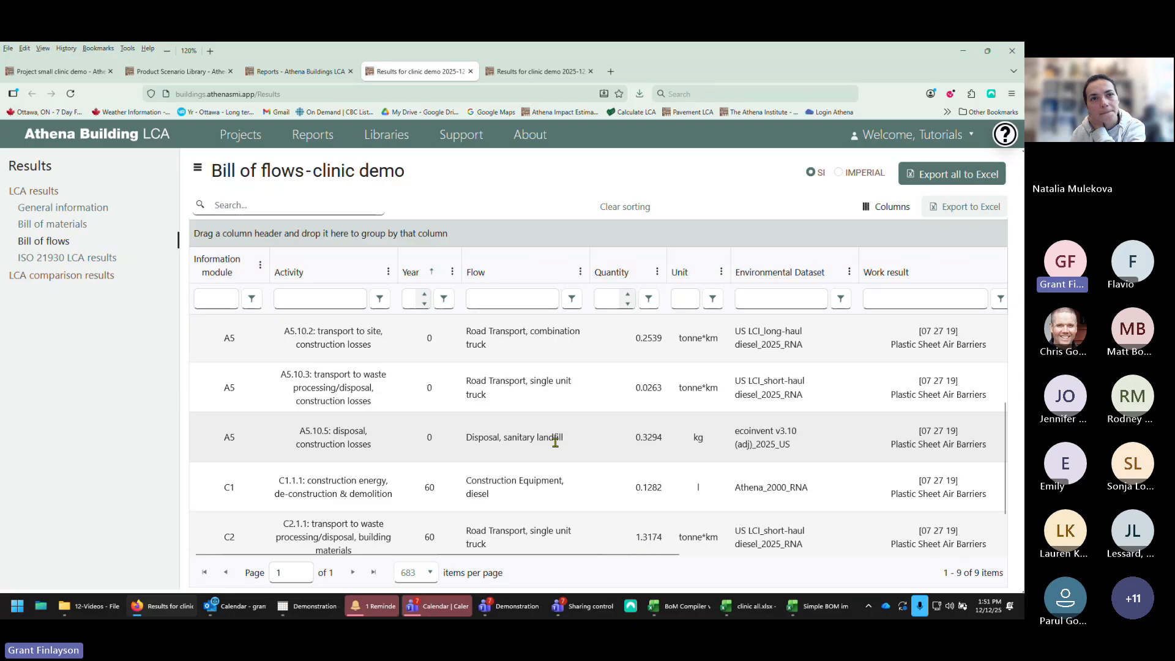
scroll(555, 447, down, 1)
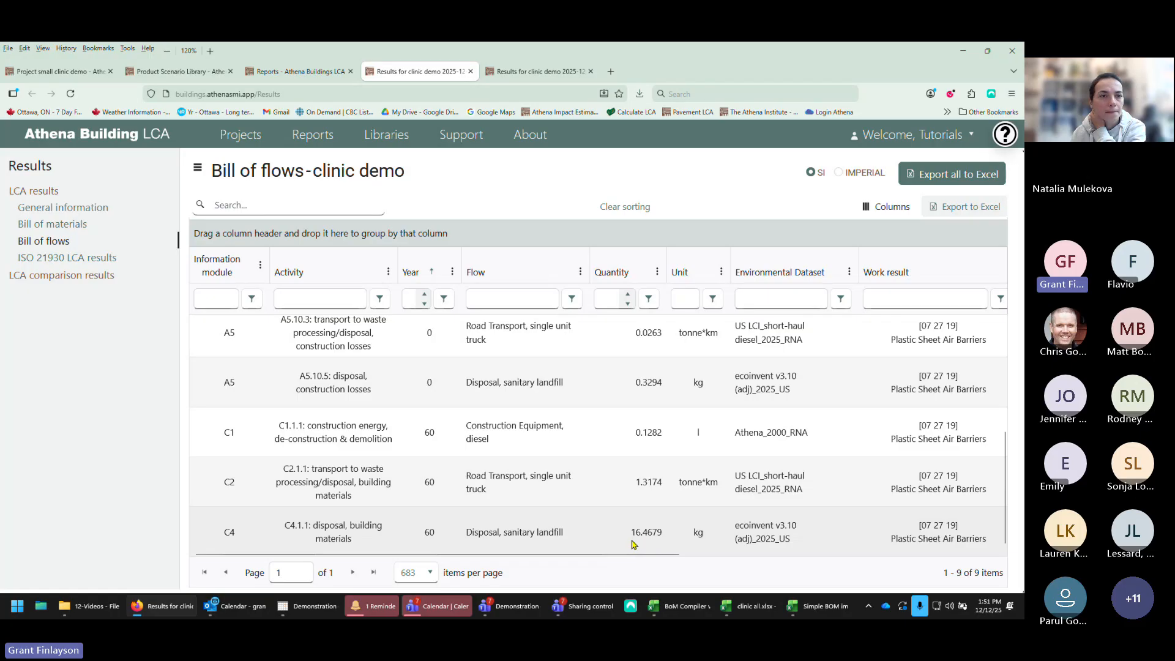
scroll(608, 507, up, 4)
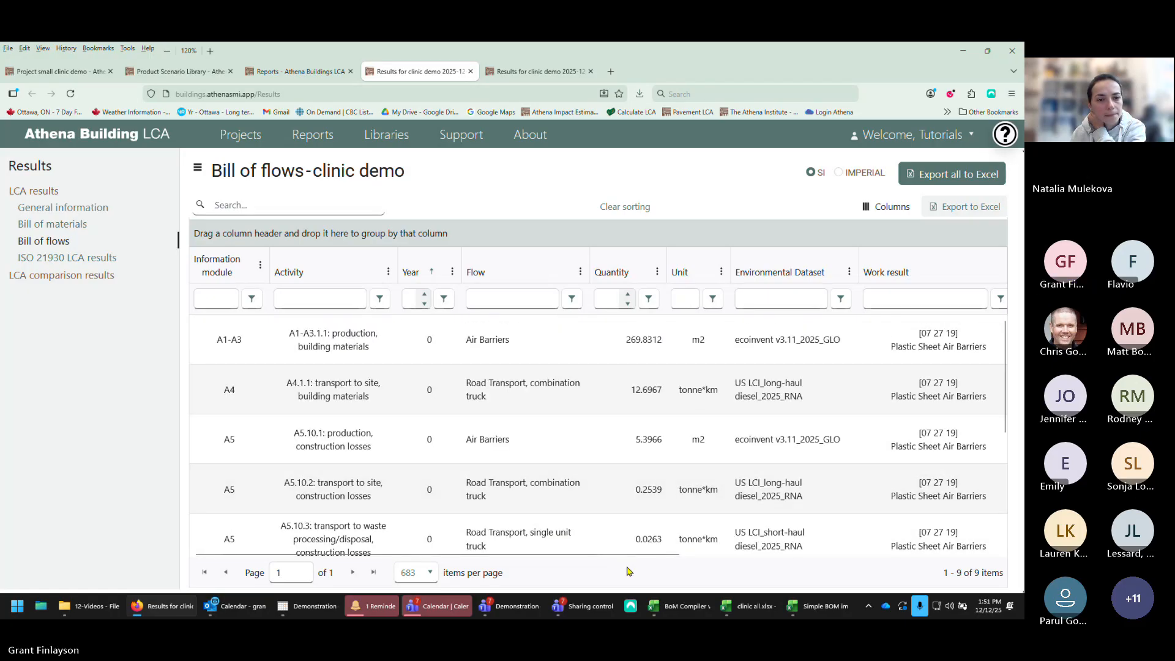
drag(652, 554, 968, 543)
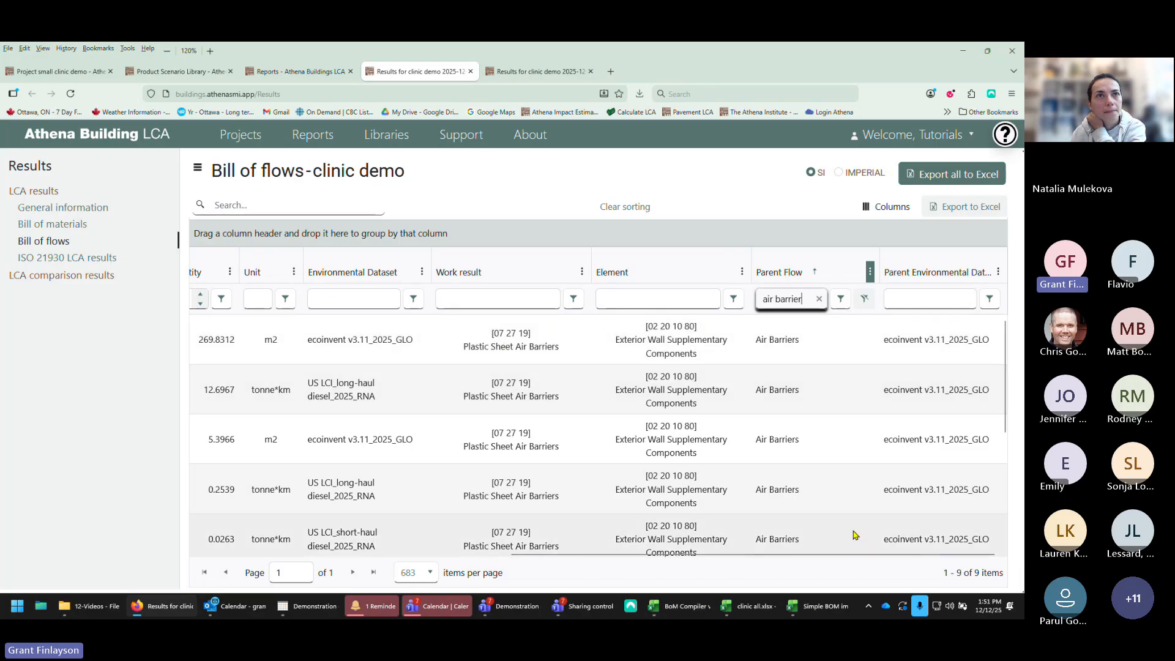
drag(1004, 395, 1018, 366)
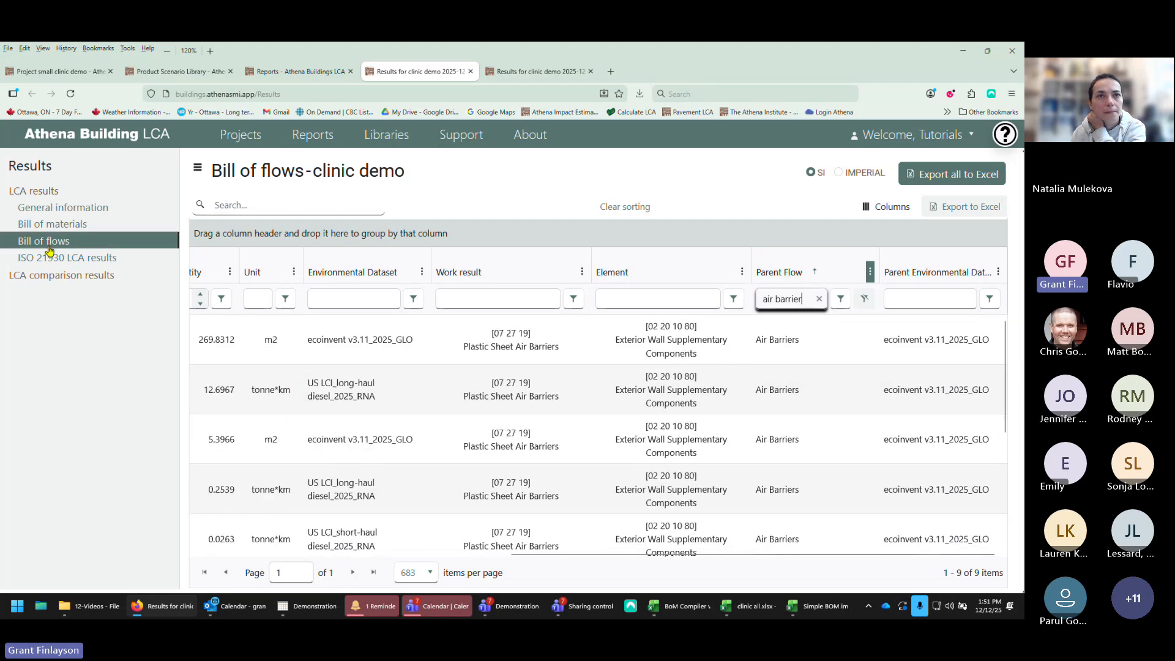
Step: Clear the parent flow filter and open the ISO 21930 LCA results table
click(866, 301)
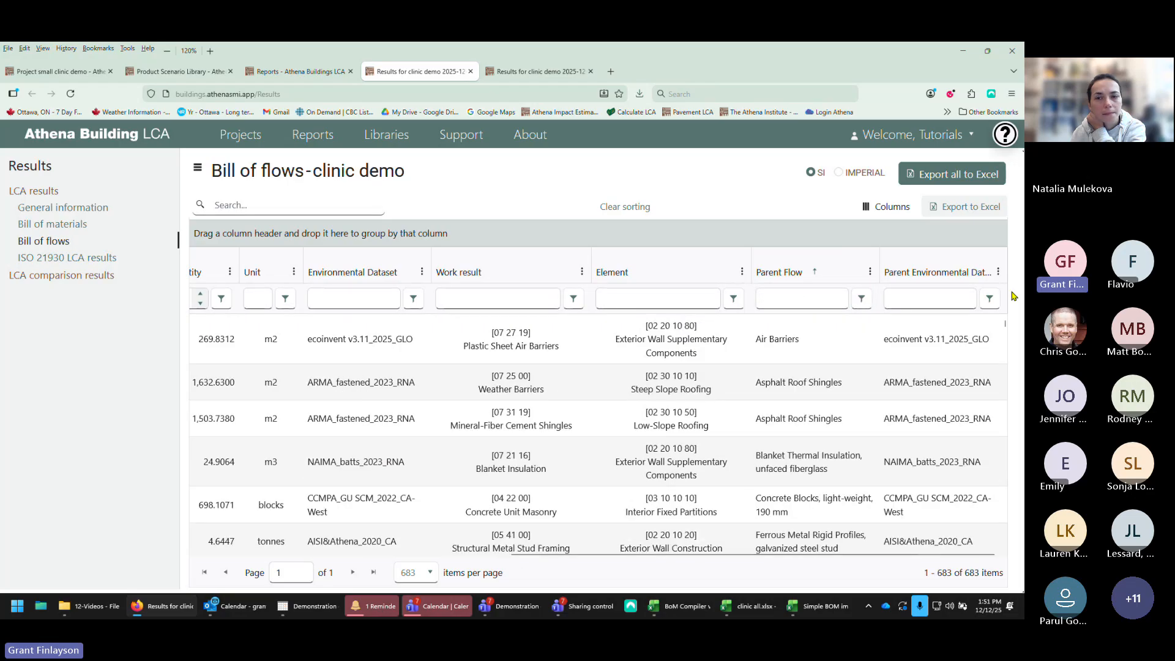
click(58, 258)
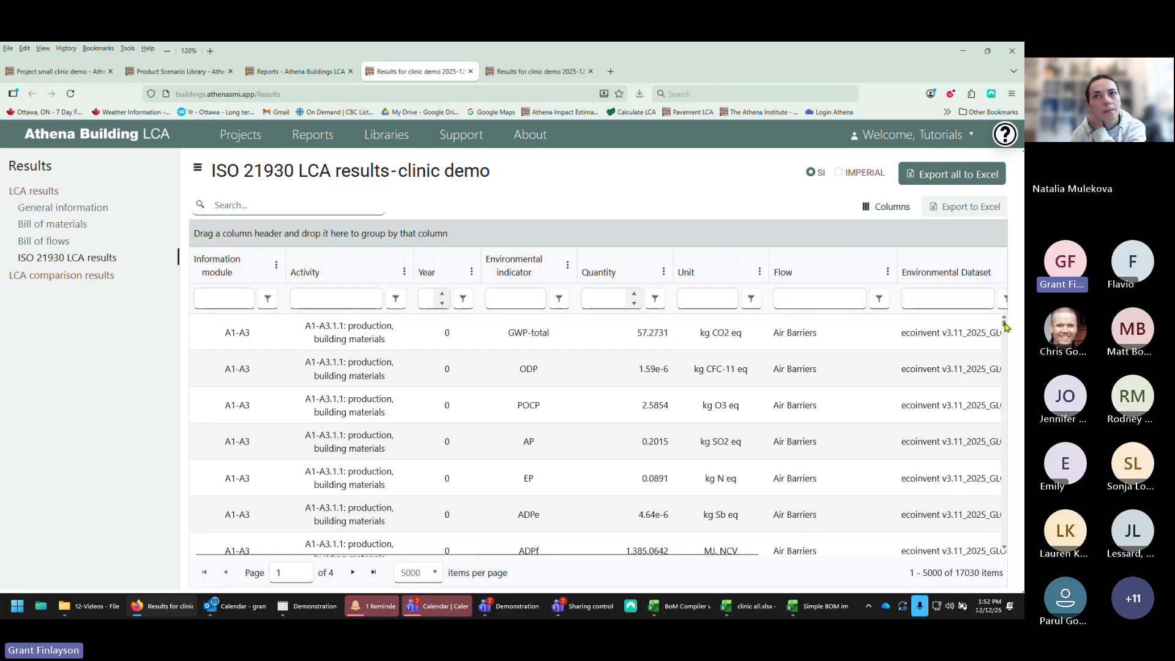
drag(1005, 326, 1005, 386)
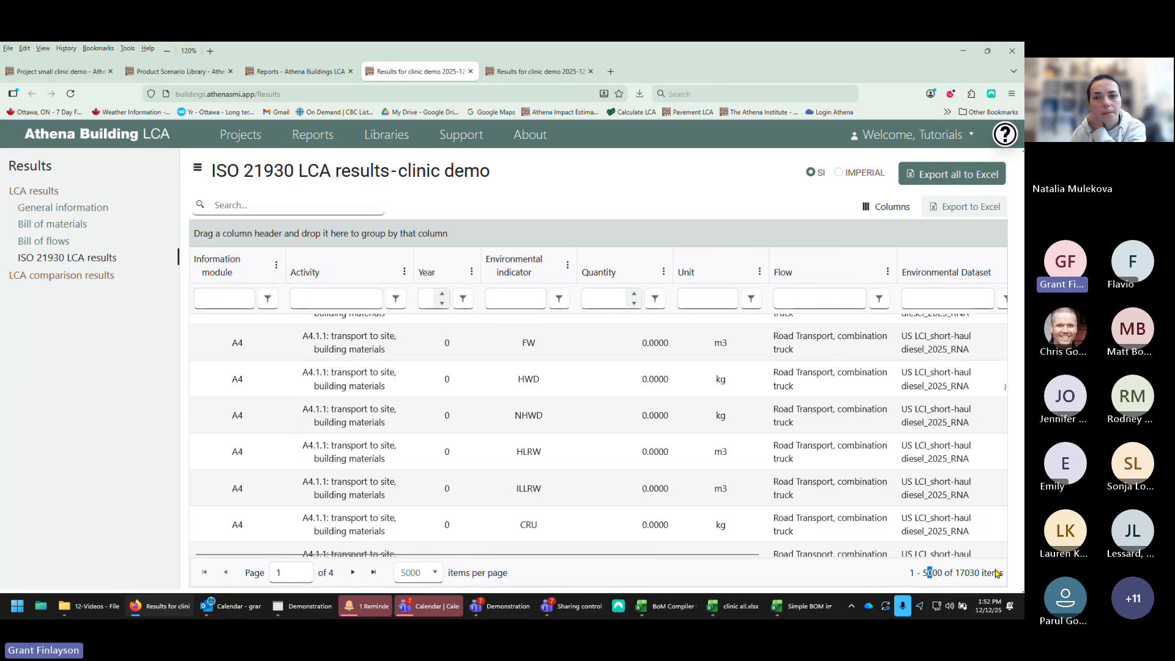
Step: Switch to the second results tab and collapse the environmental indicator groups in its ISO 21930 results
click(529, 80)
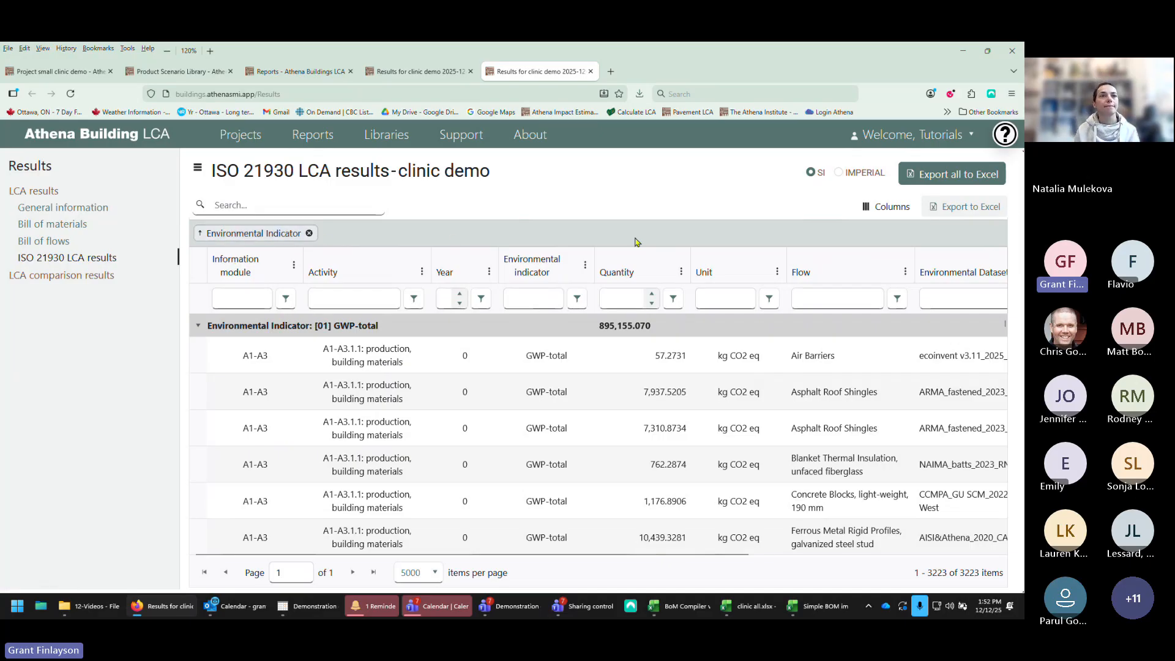
click(198, 326)
click(198, 349)
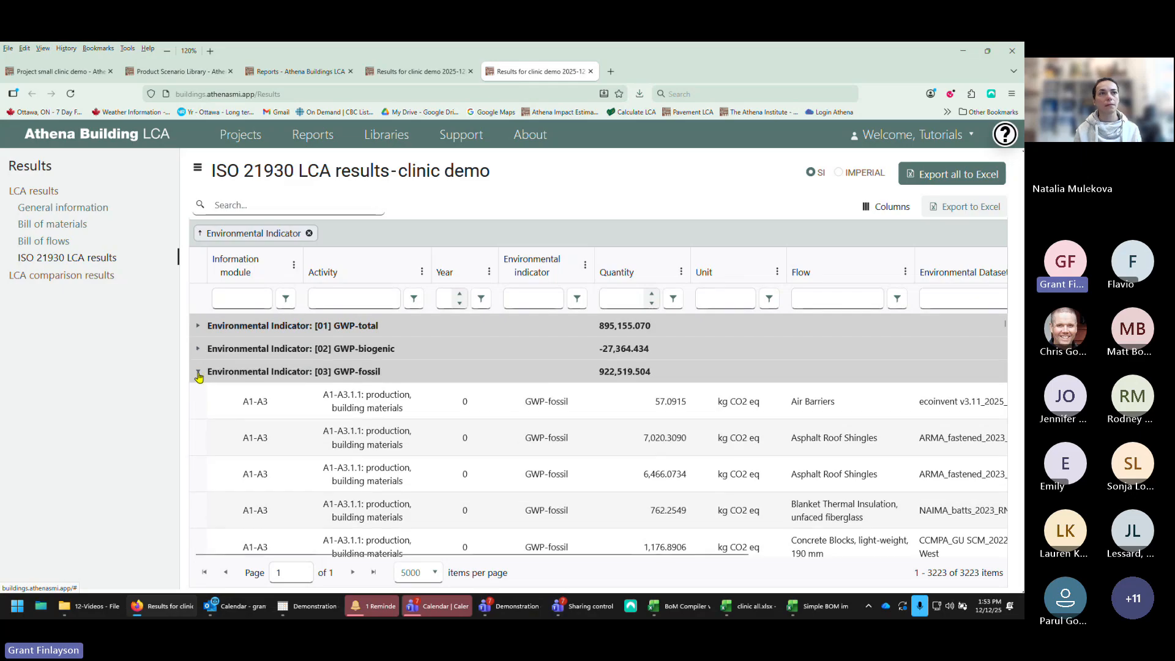
click(198, 373)
click(198, 395)
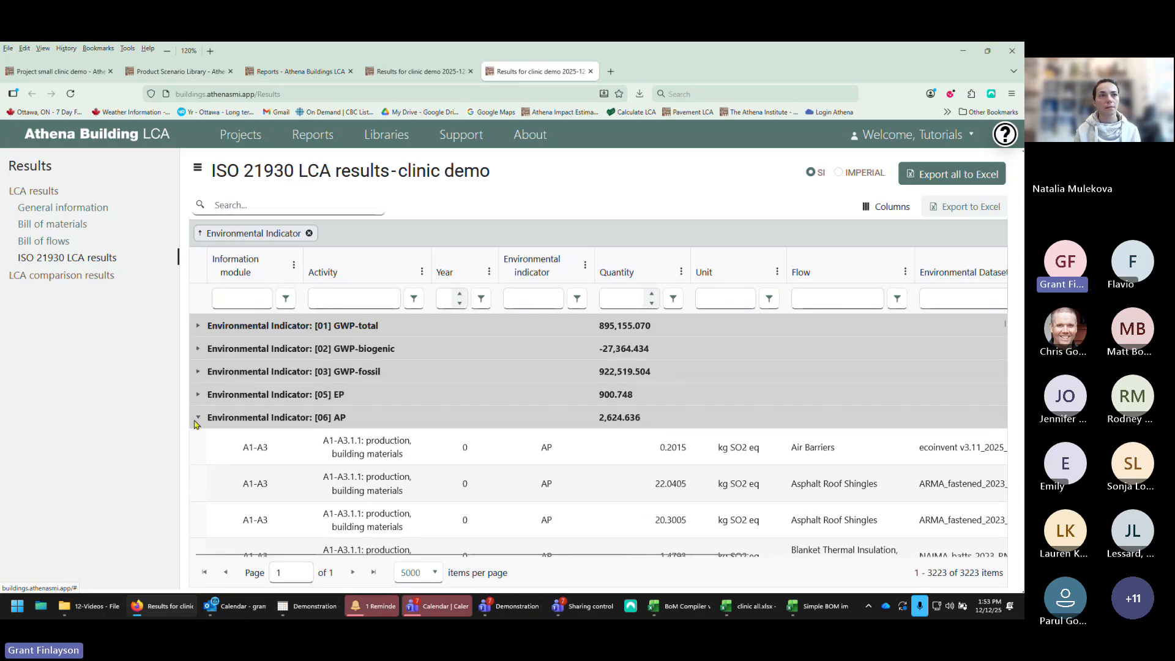
Step: Collapse the AP indicator group and scroll through the GWP-total result rows
click(198, 418)
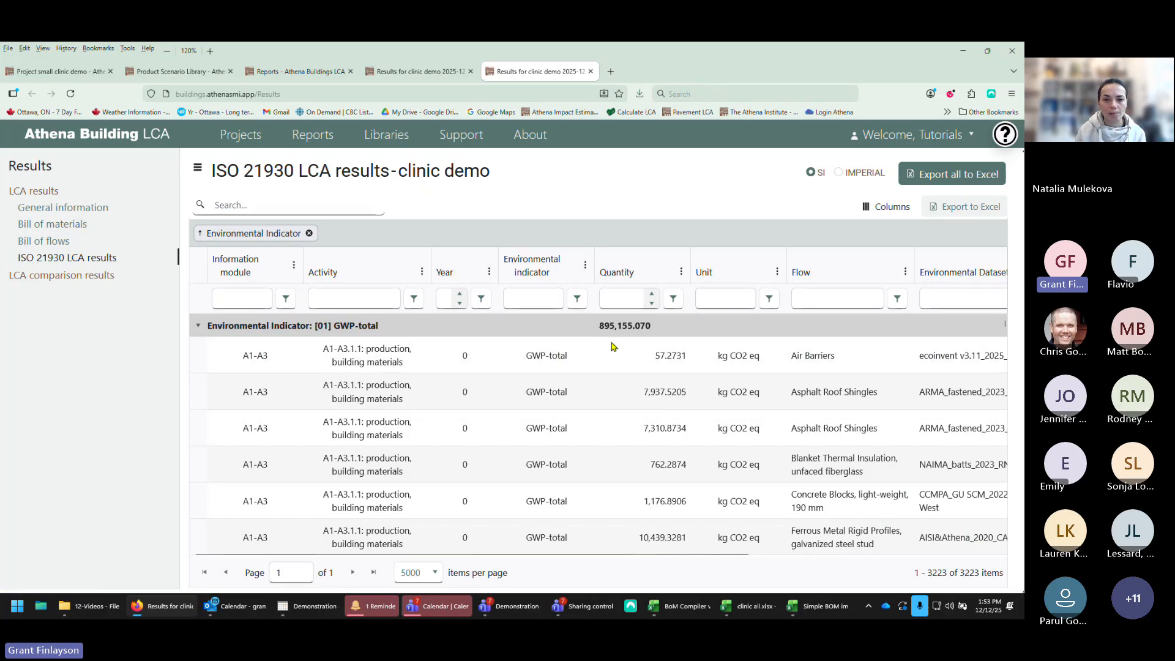
scroll(629, 362, down, 8)
scroll(633, 370, down, 15)
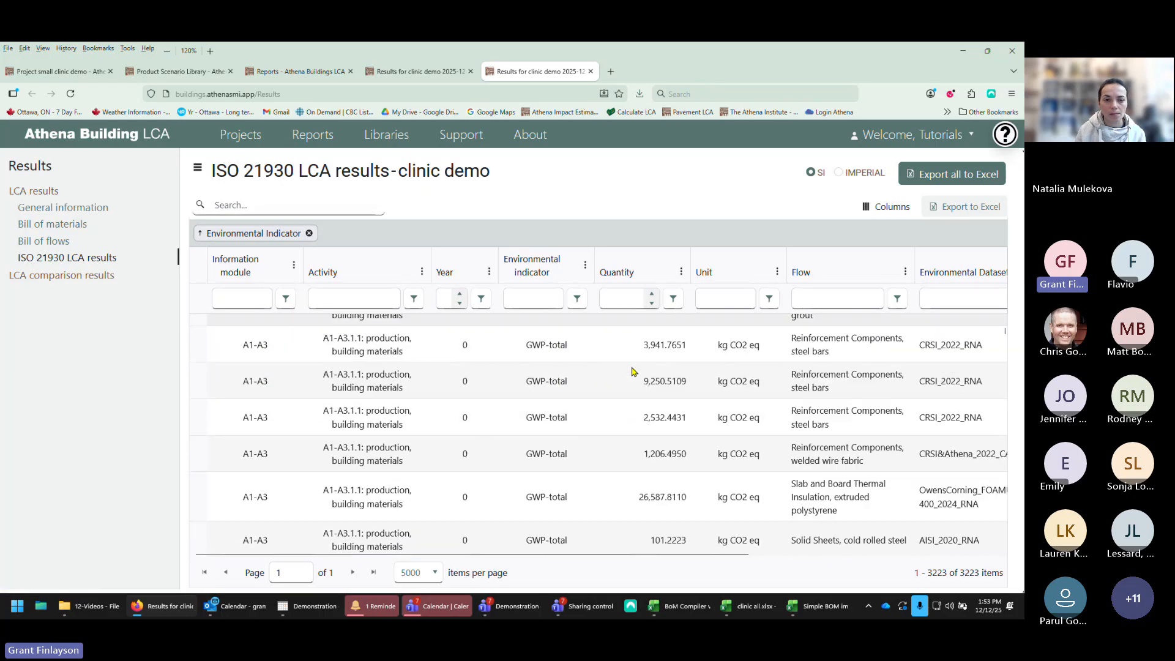
scroll(645, 402, up, 20)
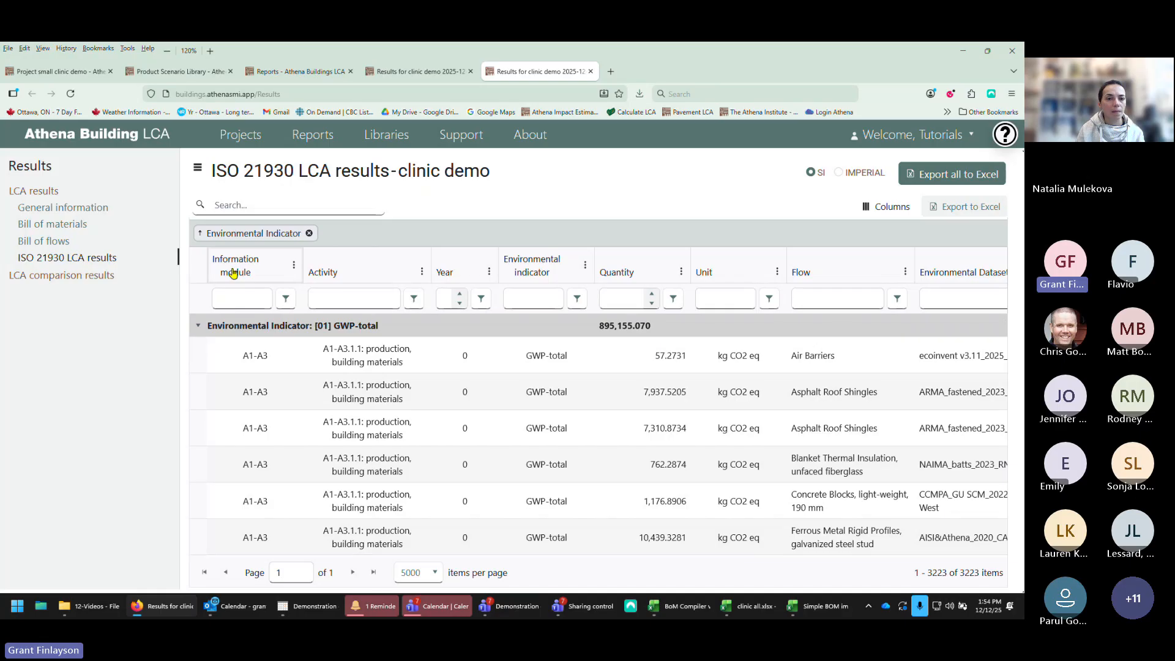
Step: Add information module as a second grouping level and open the GWP-total module groups one after another
mouse_move(235, 271)
mouse_down()
mouse_move(286, 273)
mouse_move(341, 224)
mouse_move(329, 226)
mouse_up()
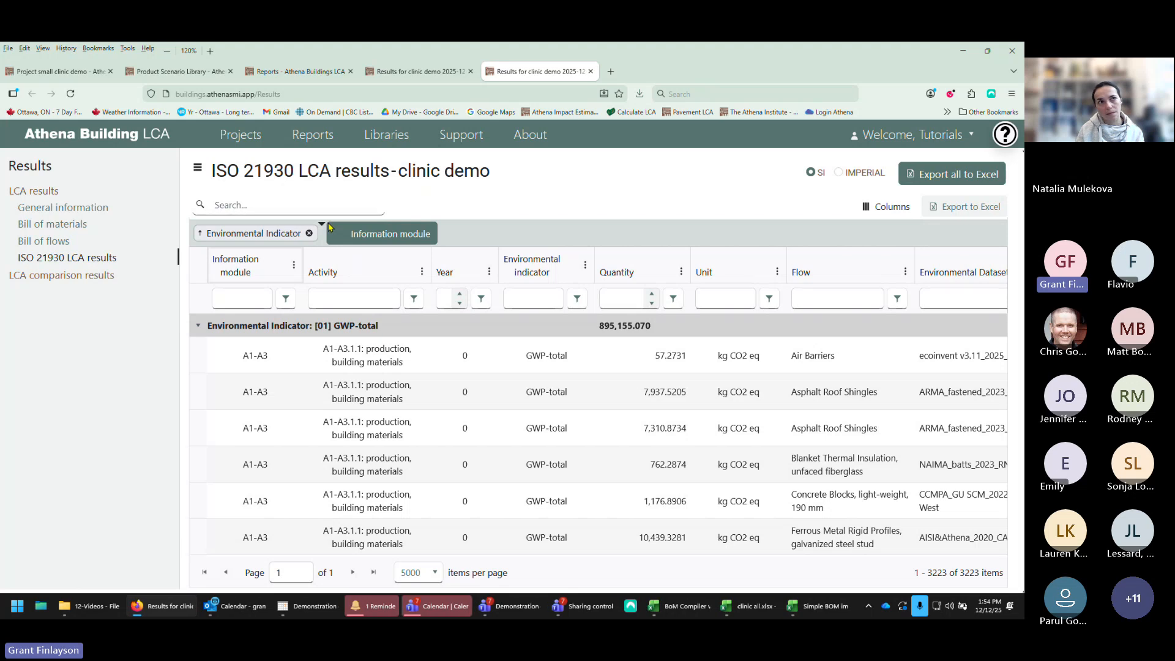
drag(336, 235, 335, 236)
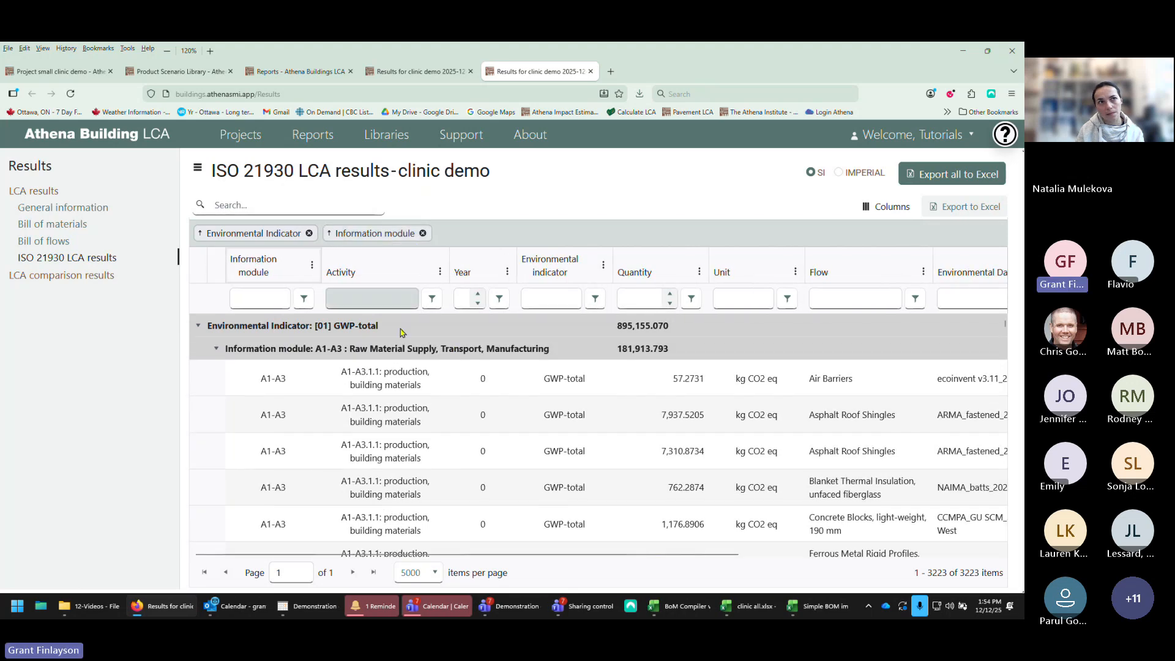
click(216, 348)
click(213, 371)
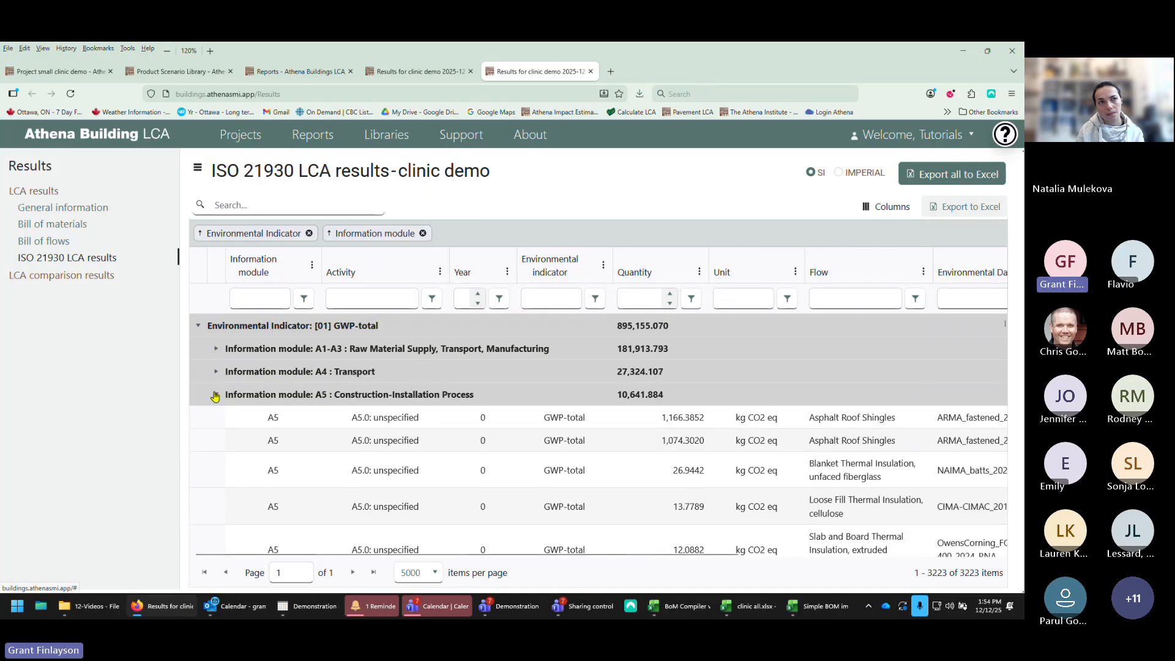
click(216, 394)
click(216, 417)
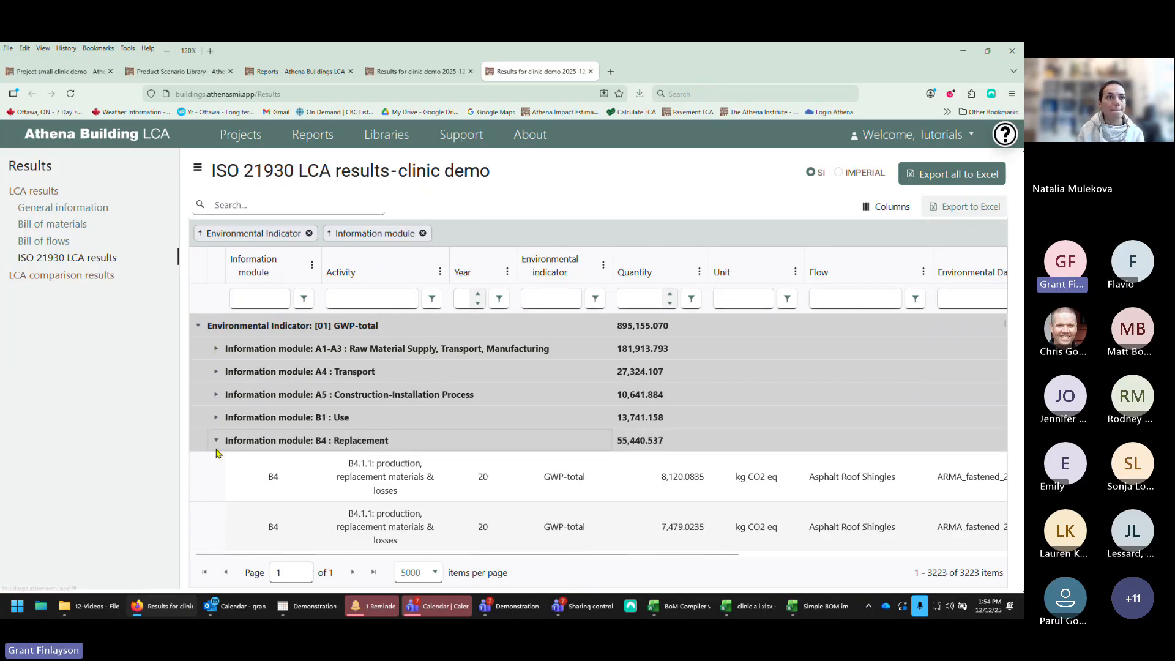
click(216, 440)
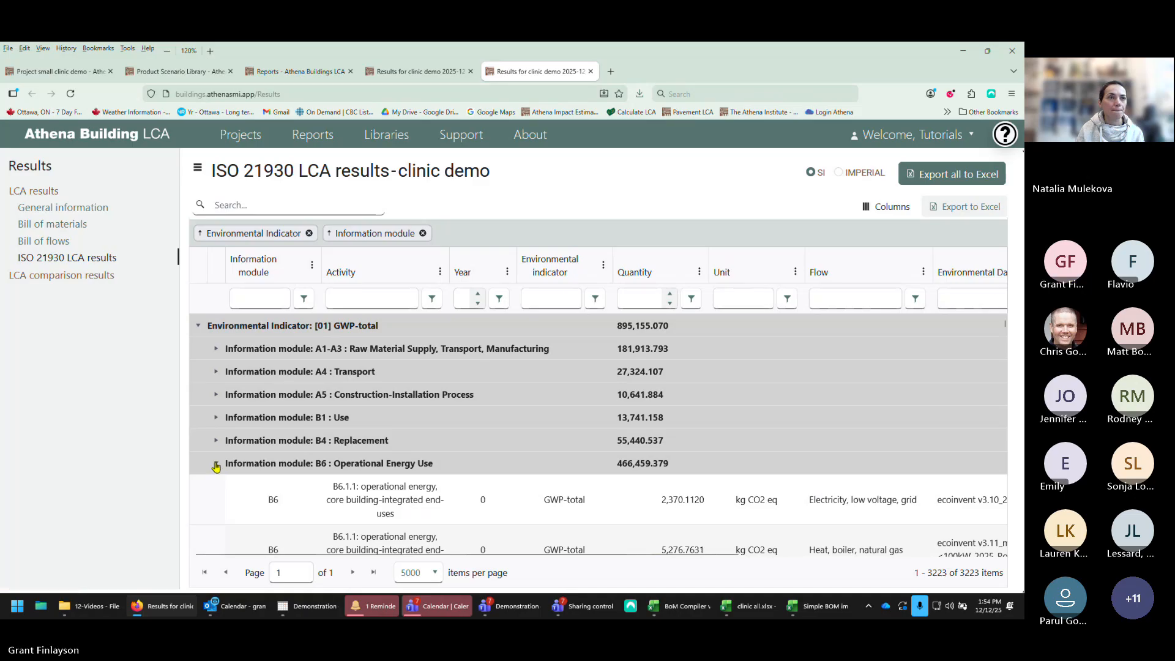
click(216, 463)
click(216, 487)
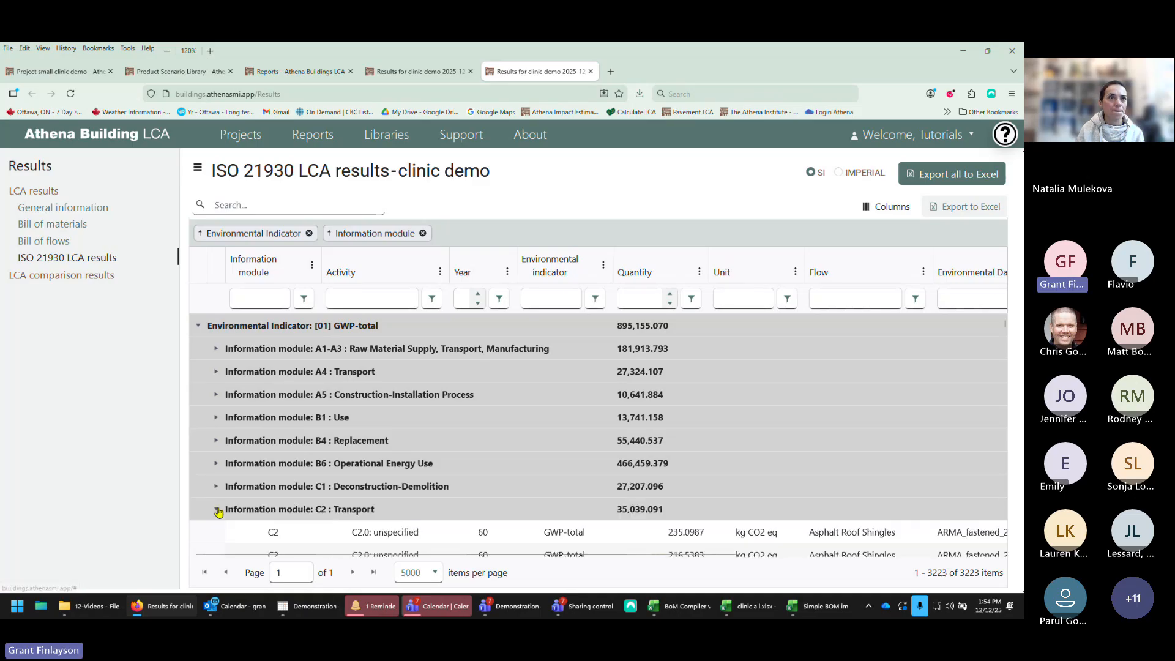
click(216, 509)
click(217, 533)
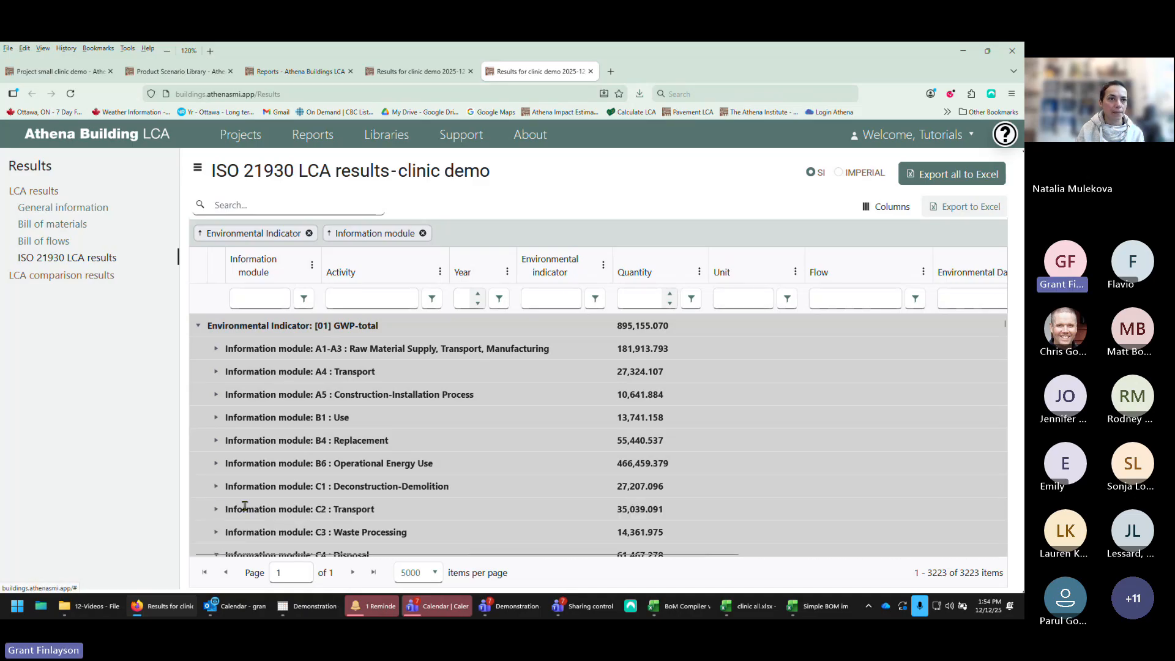
Step: Scroll through the remaining GWP-total information module groups, opening C4, D1 and D3 in turn
scroll(272, 504, down, 6)
scroll(274, 505, up, 3)
scroll(223, 414, up, 5)
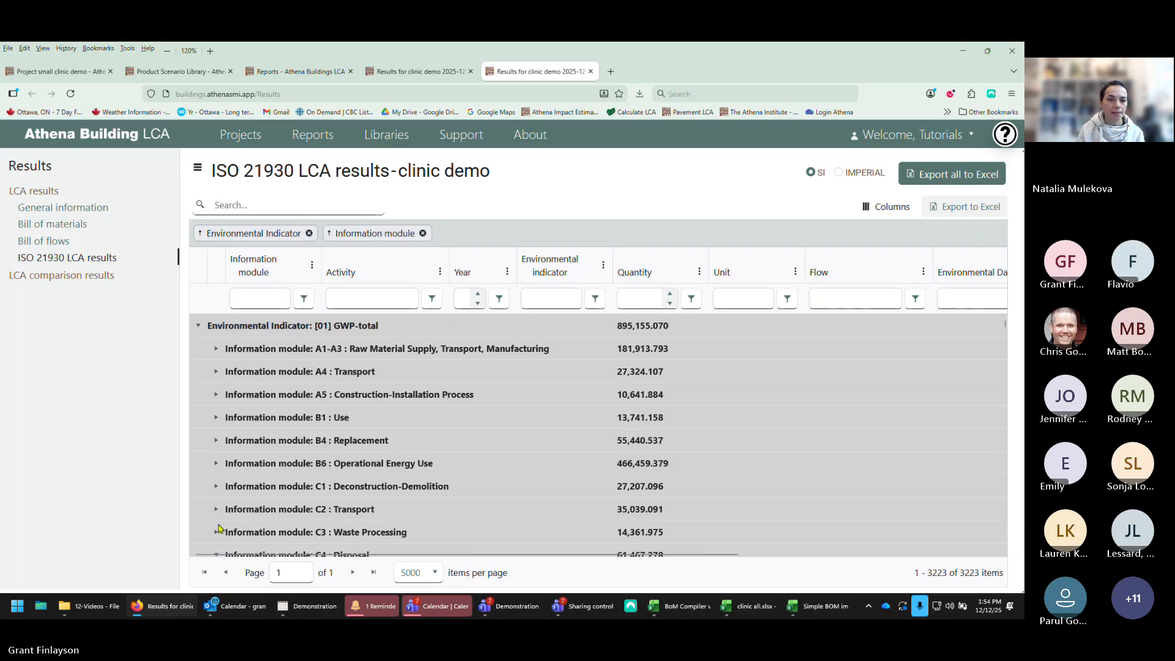
scroll(207, 380, down, 5)
click(217, 339)
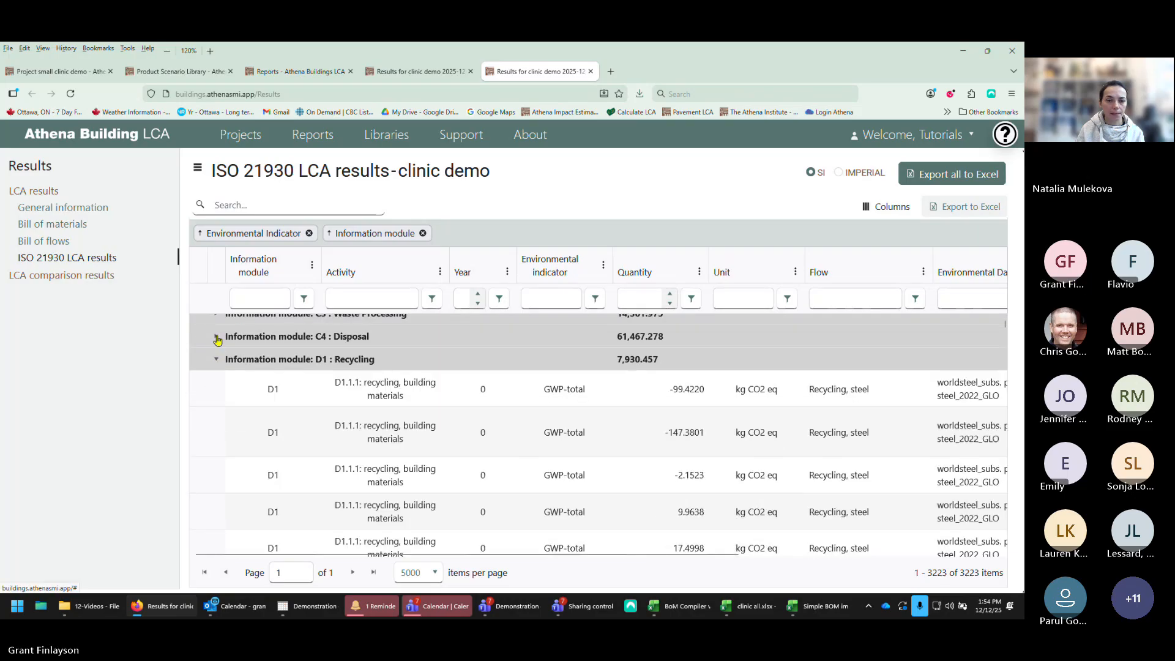
click(216, 360)
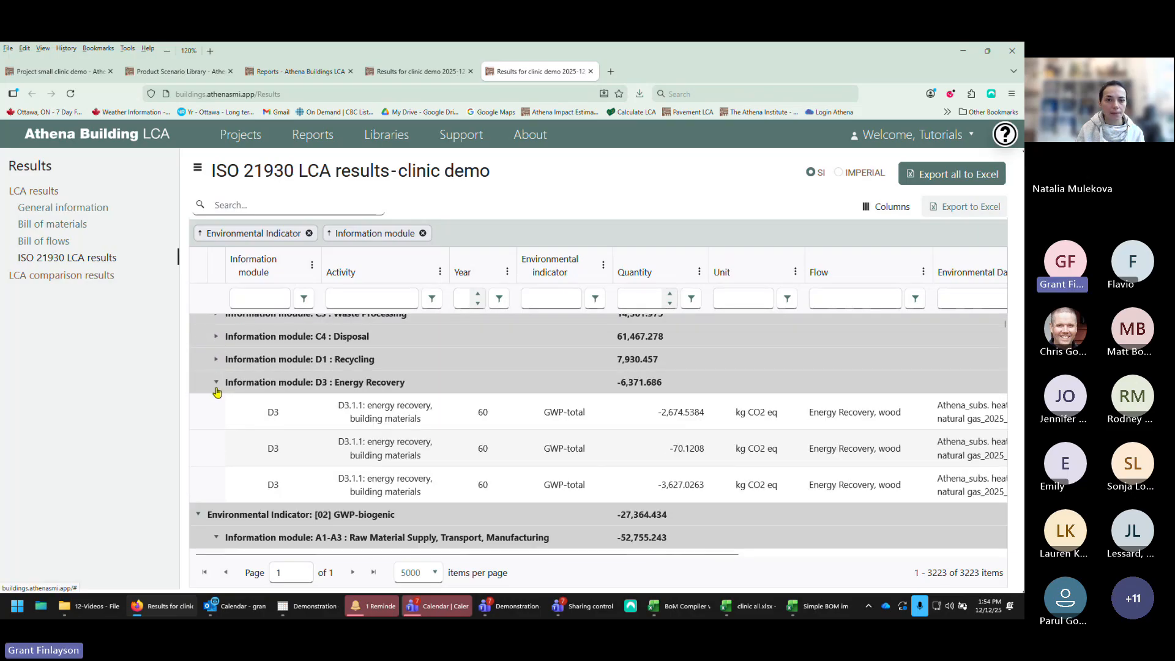
click(217, 382)
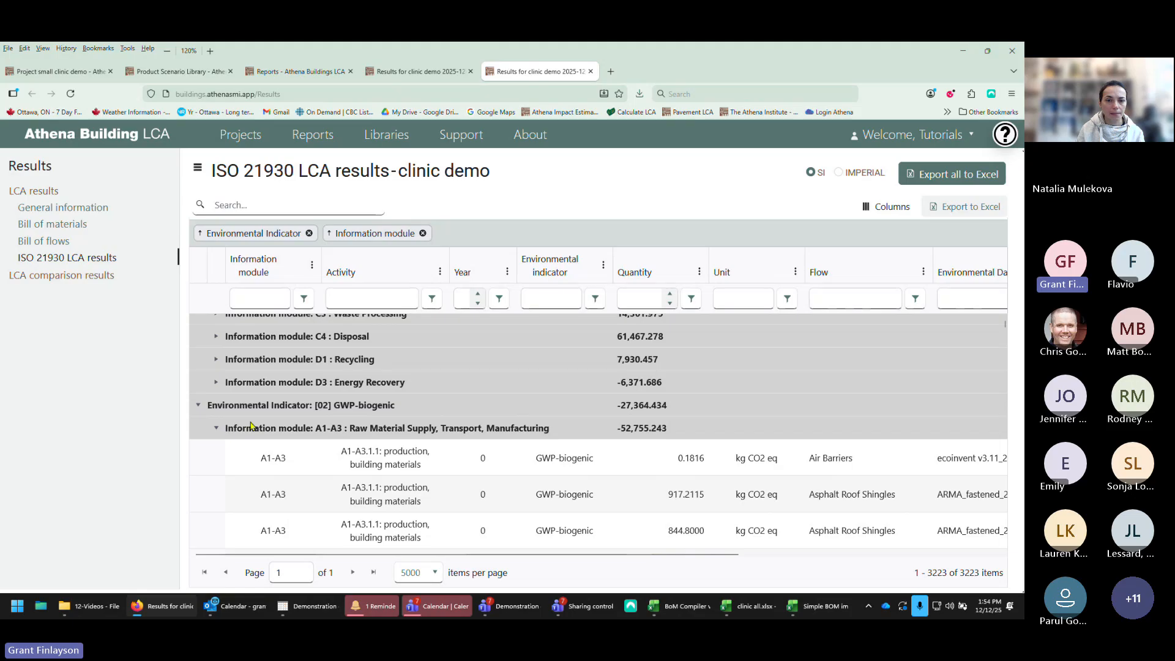
scroll(345, 416, up, 5)
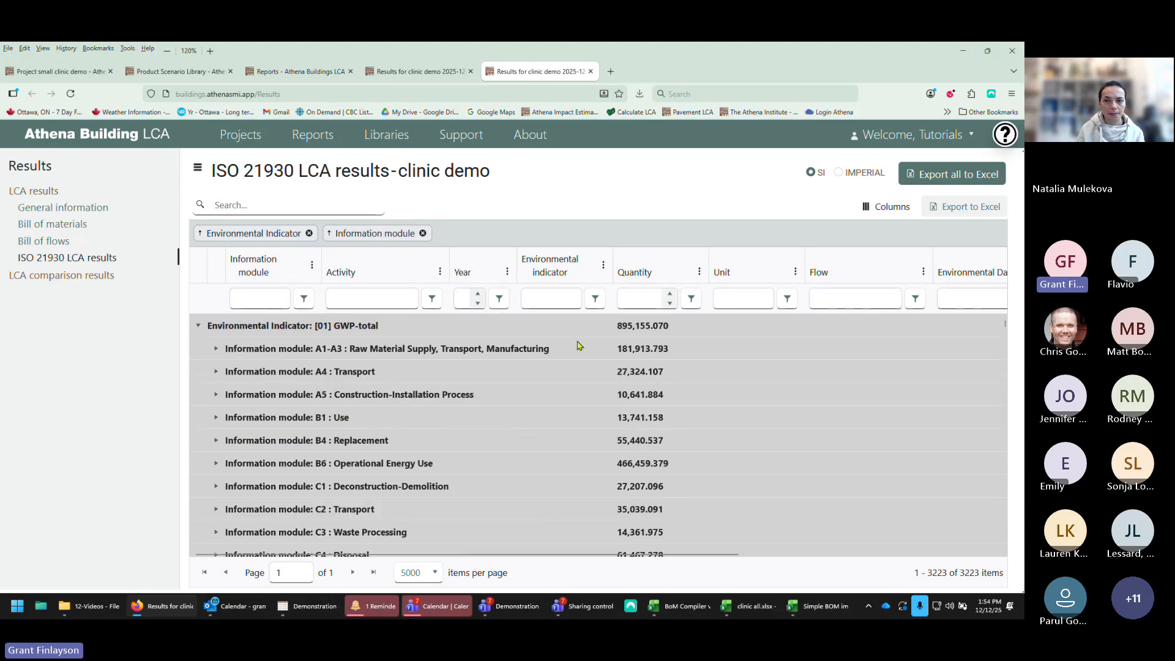
scroll(652, 513, down, 5)
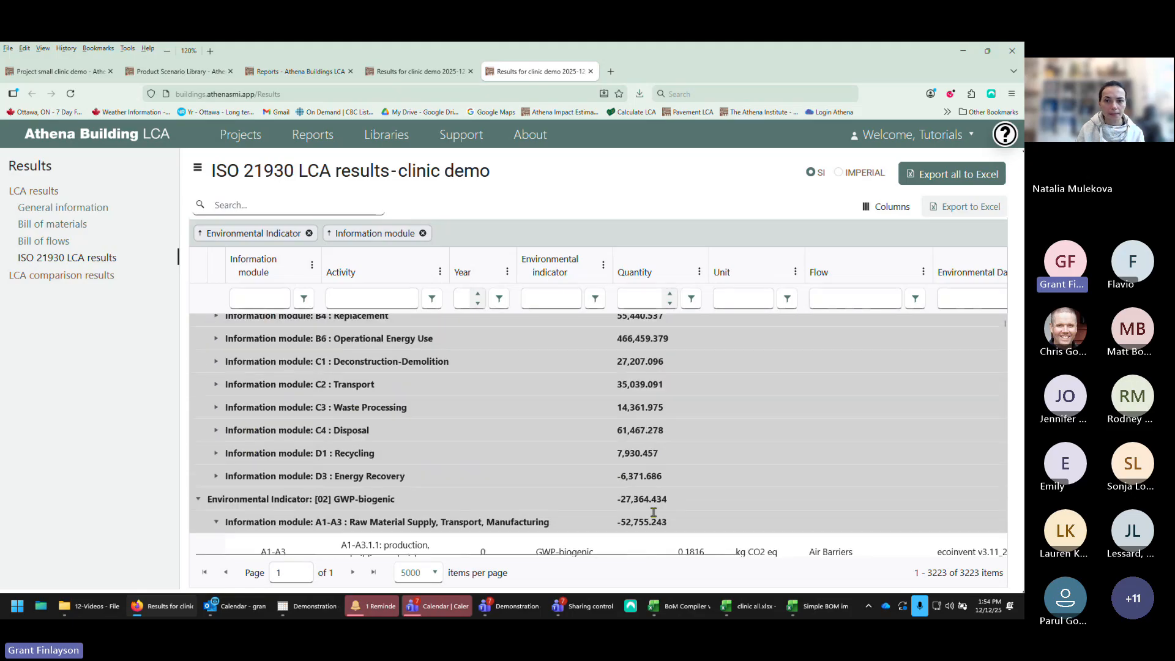
scroll(654, 512, up, 5)
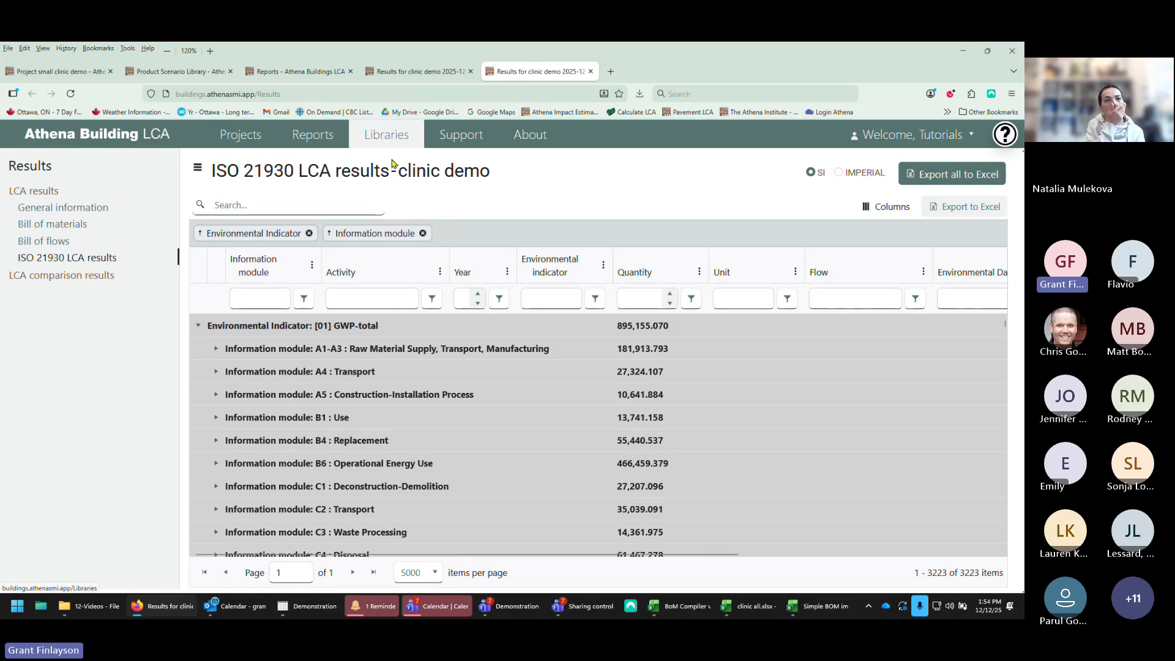
Step: Replace the information module grouping with a grouping by parent flow
click(423, 234)
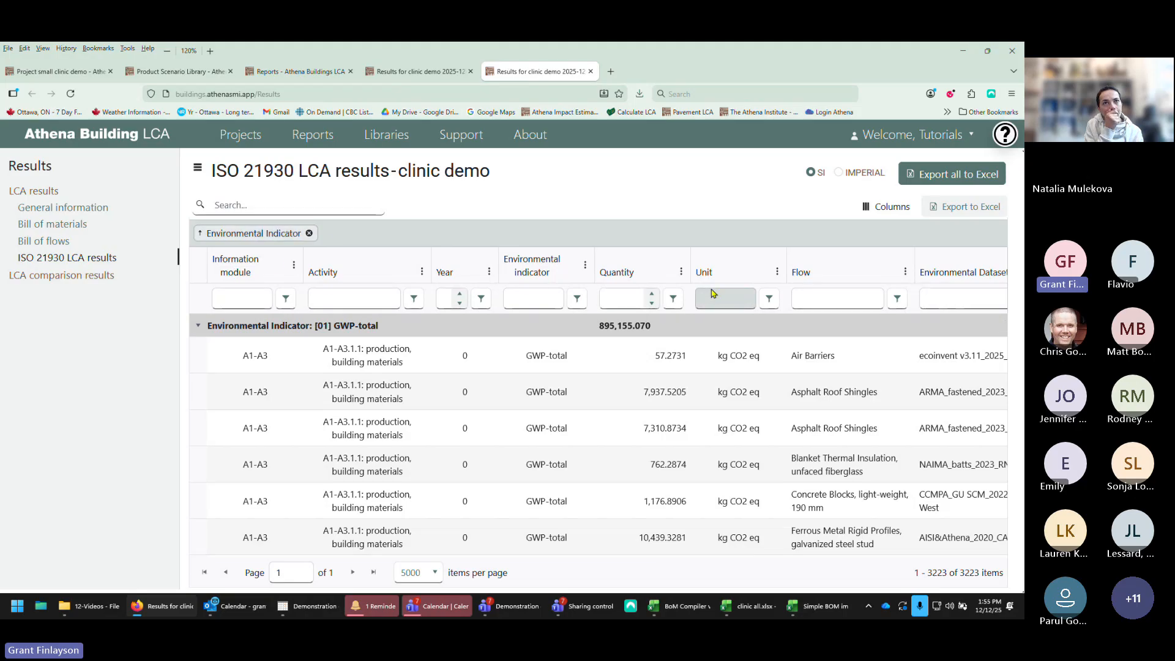
drag(674, 554, 950, 555)
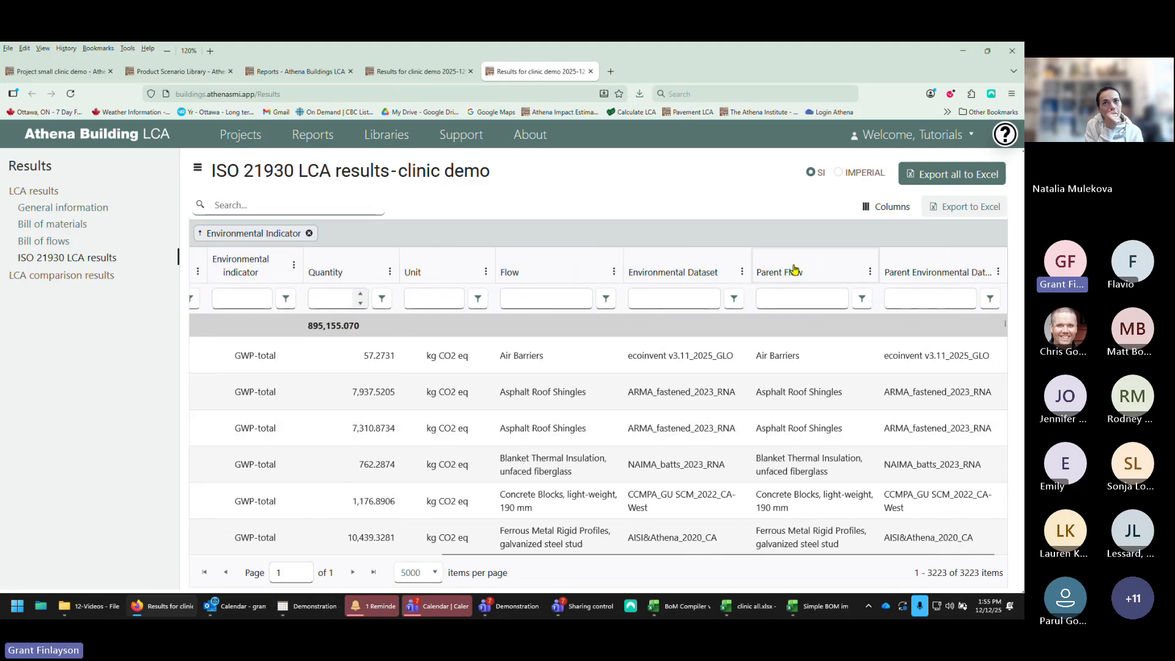
drag(794, 269, 347, 227)
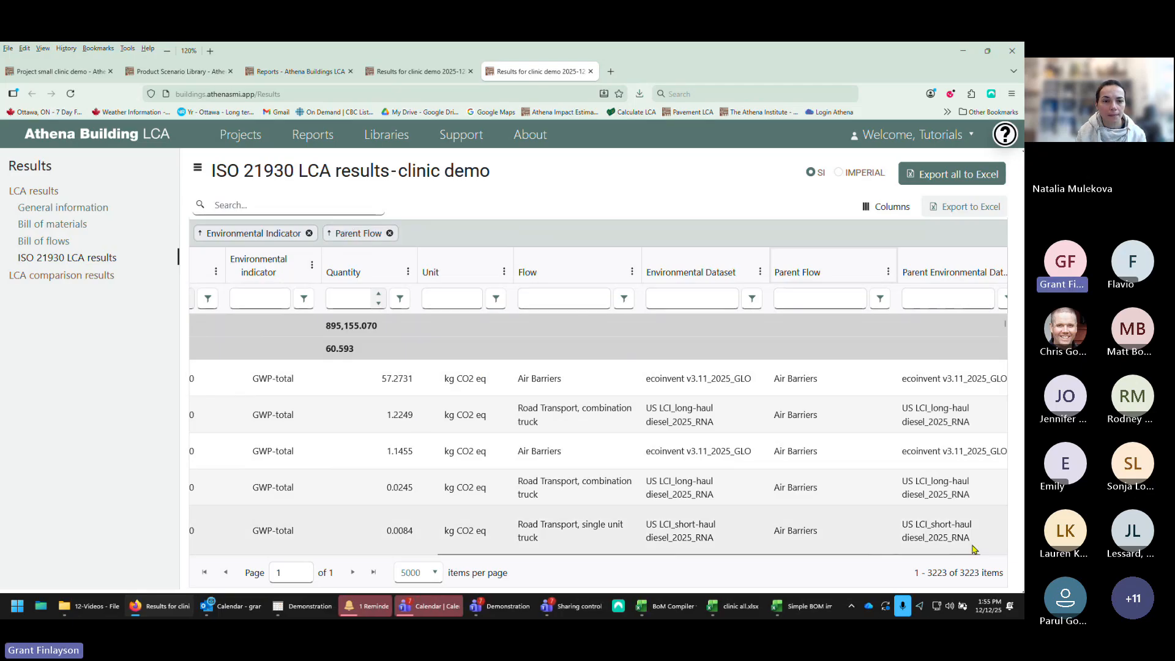
drag(973, 553, 443, 558)
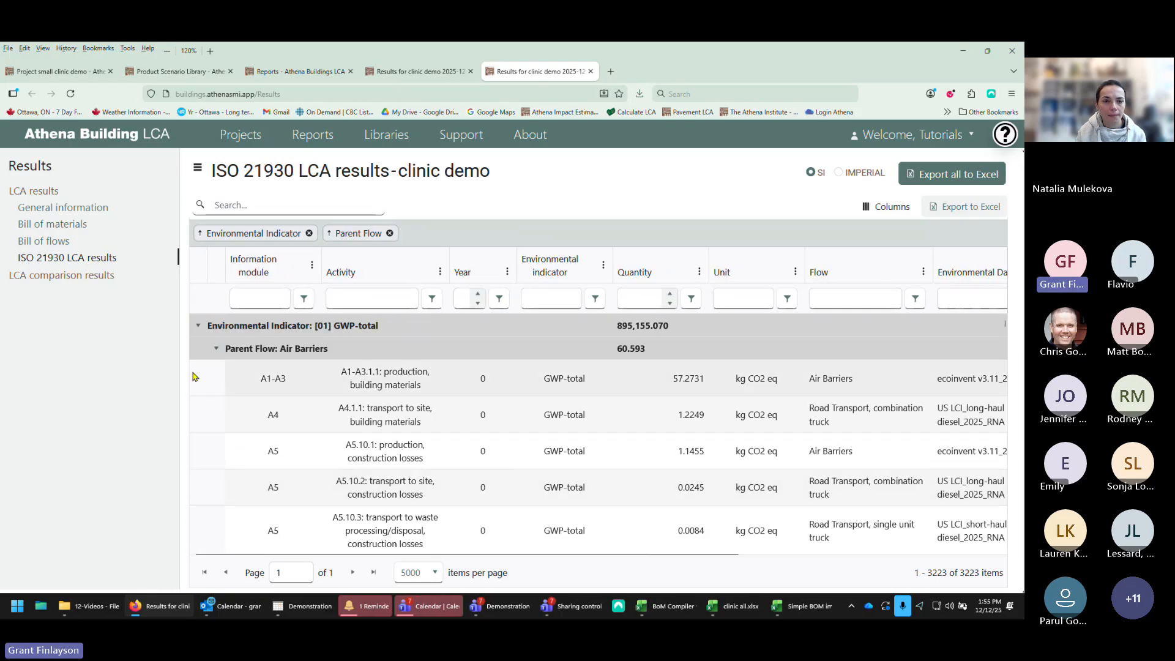
Step: Open the GWP-total parent flow groups one by one, from air barriers to the steel HSS profiles
click(215, 348)
click(215, 371)
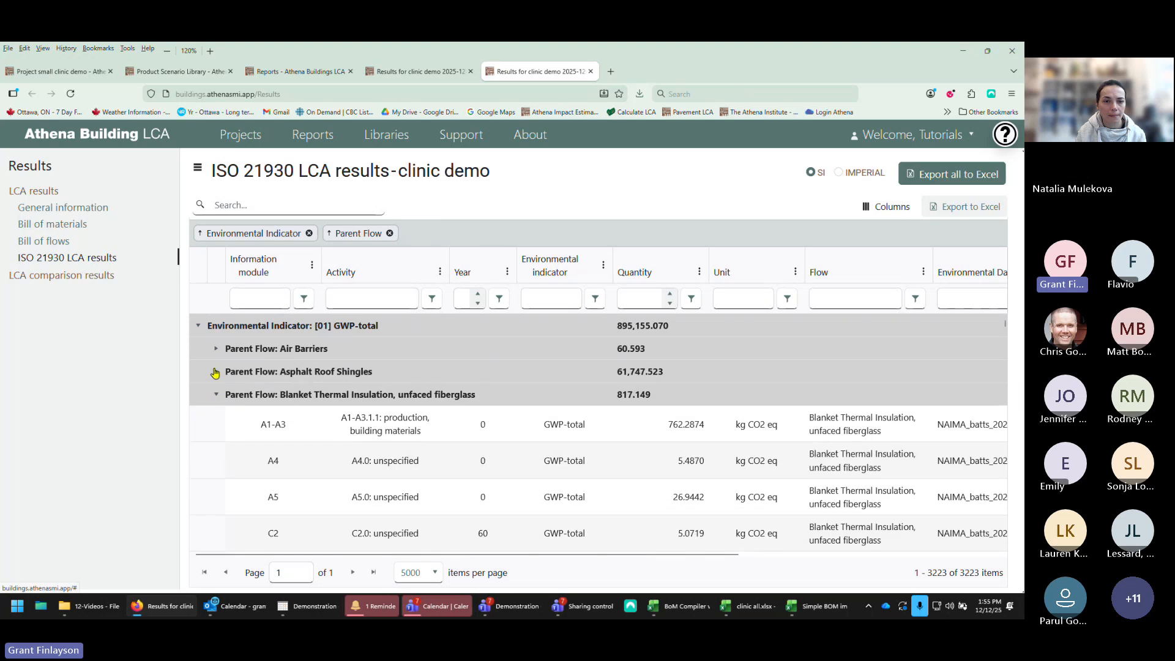
click(215, 394)
click(215, 418)
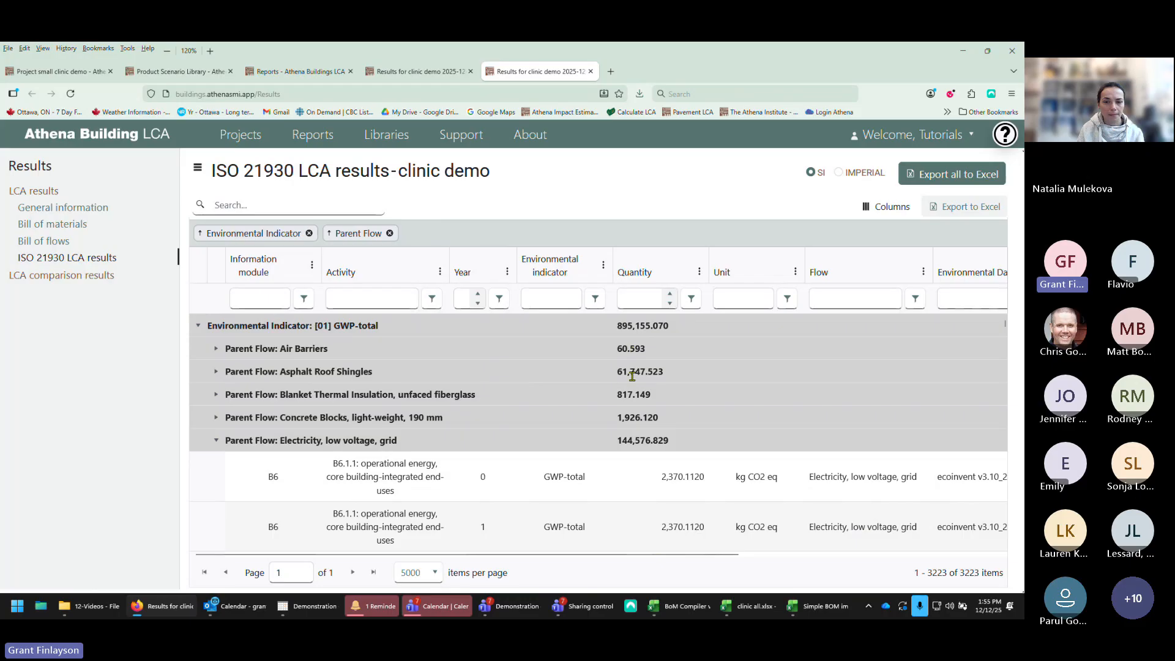
click(215, 441)
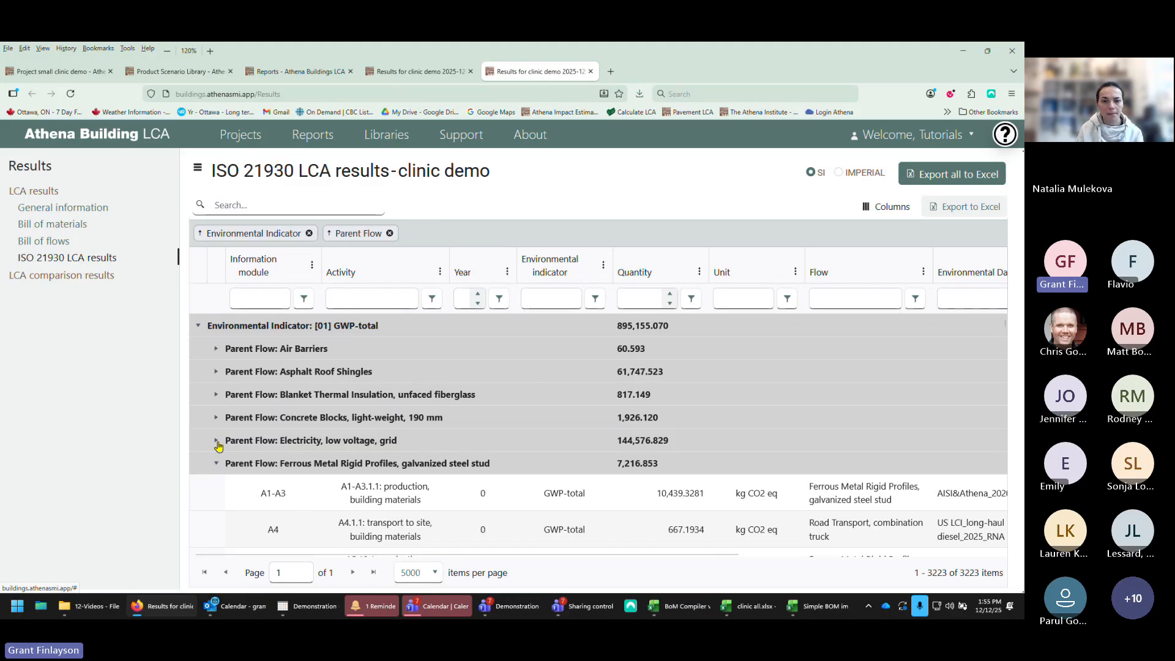
click(217, 464)
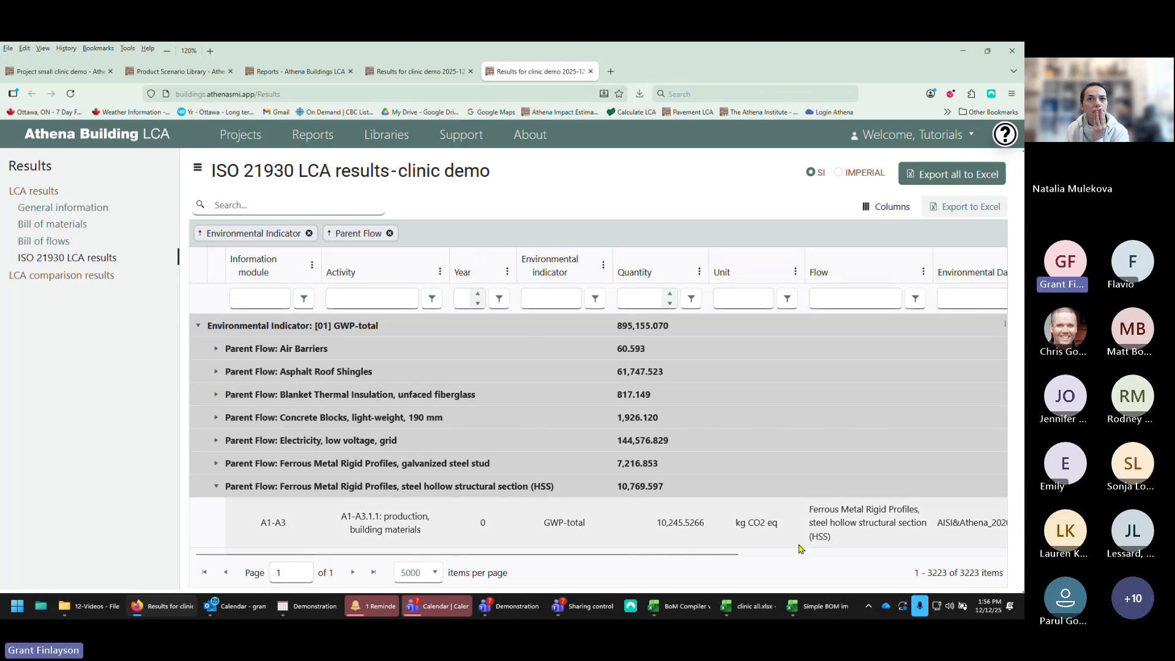
mouse_move(820, 606)
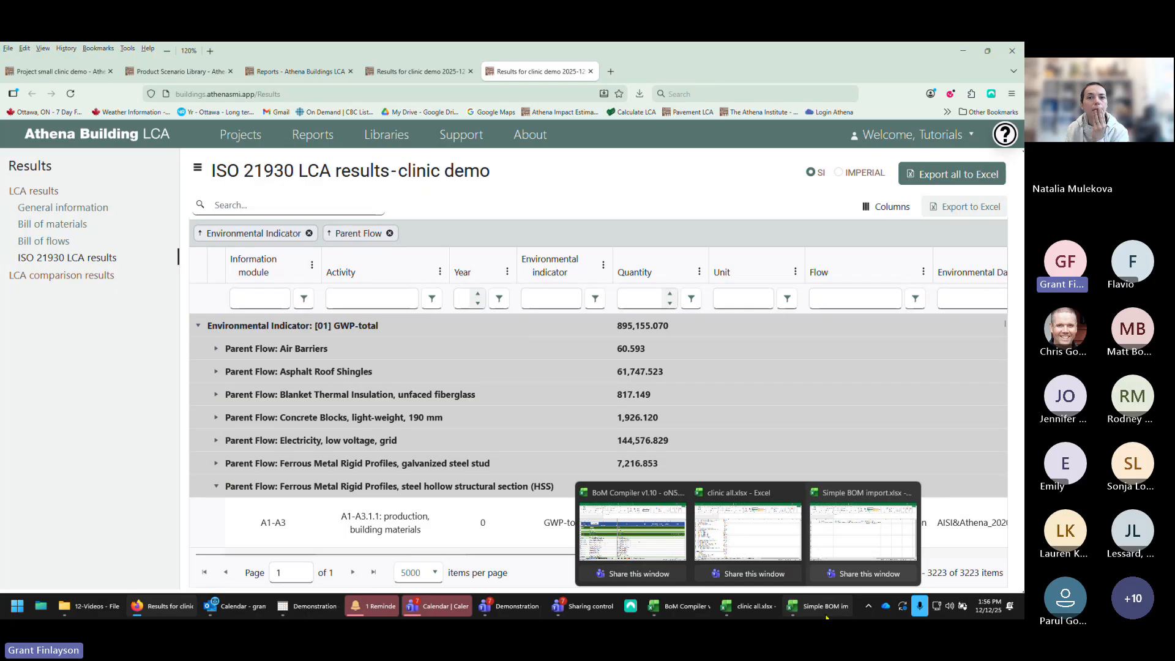
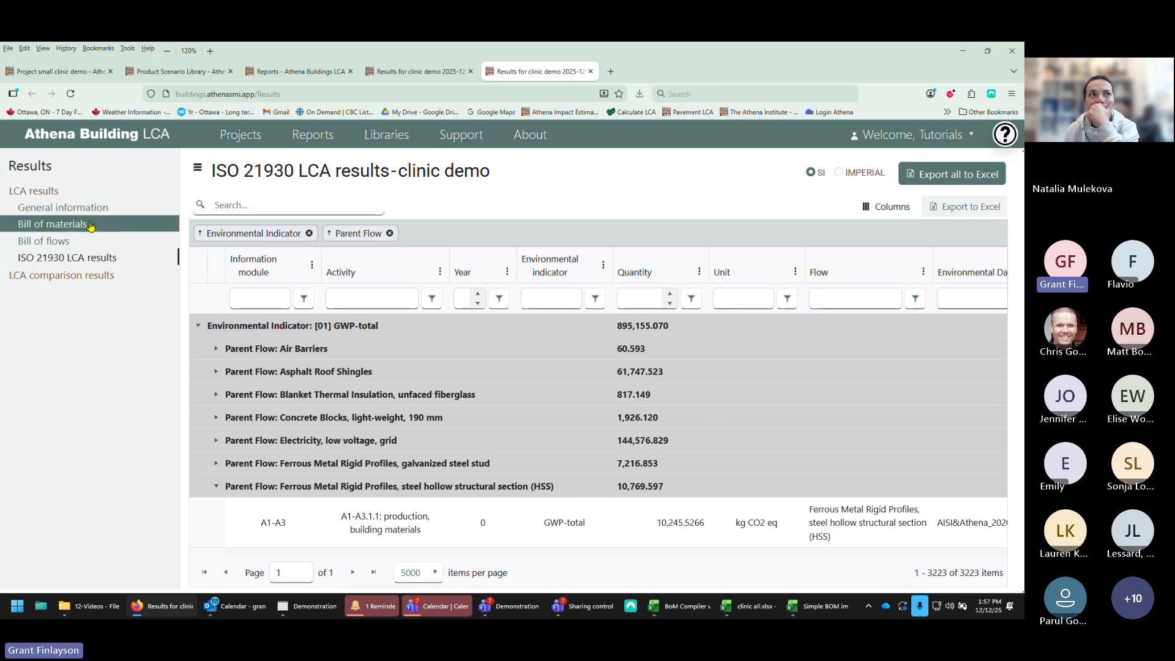
Step: Check the clinic demo bill of materials flow columns, then open the Environmental data library
click(80, 73)
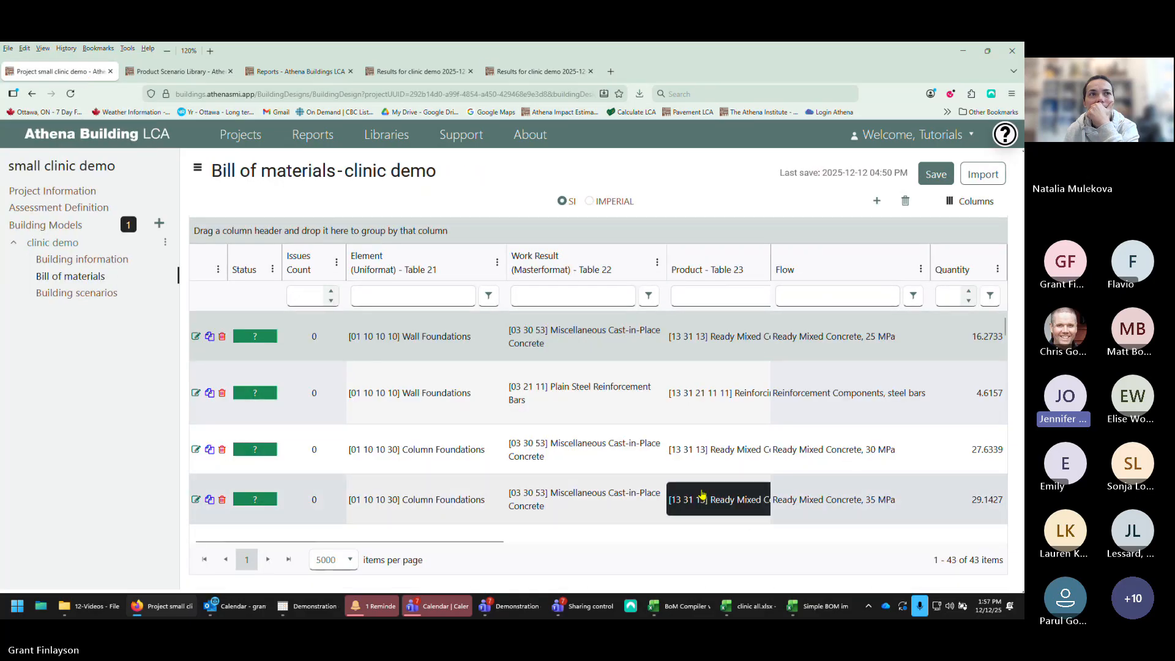
drag(489, 545, 706, 542)
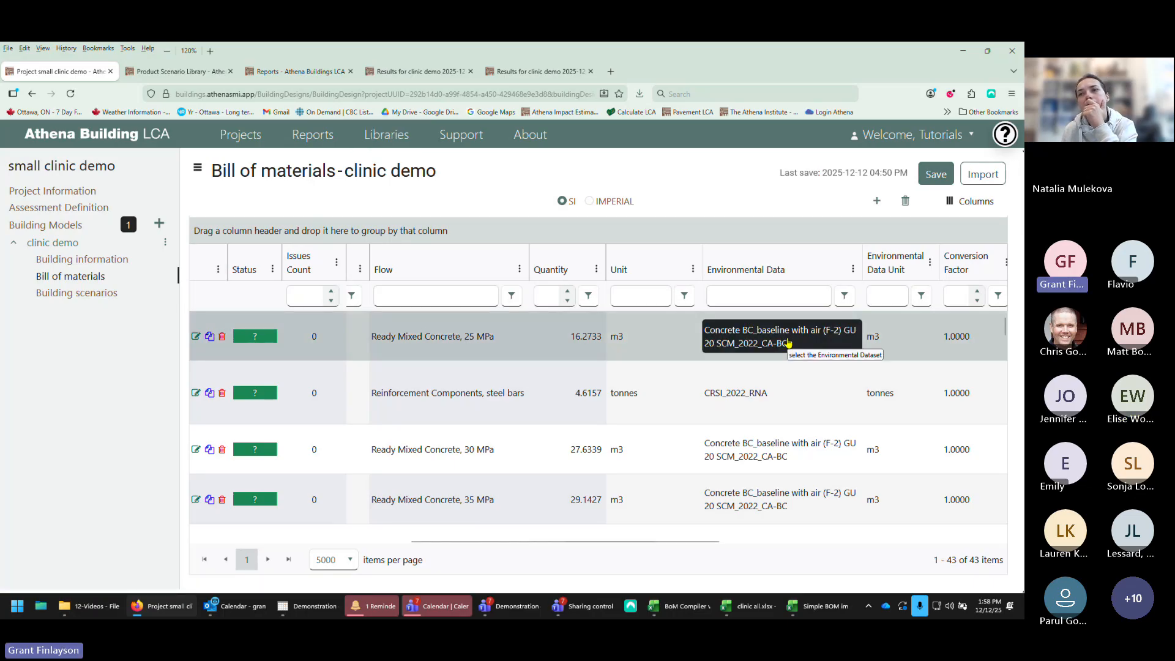
click(387, 140)
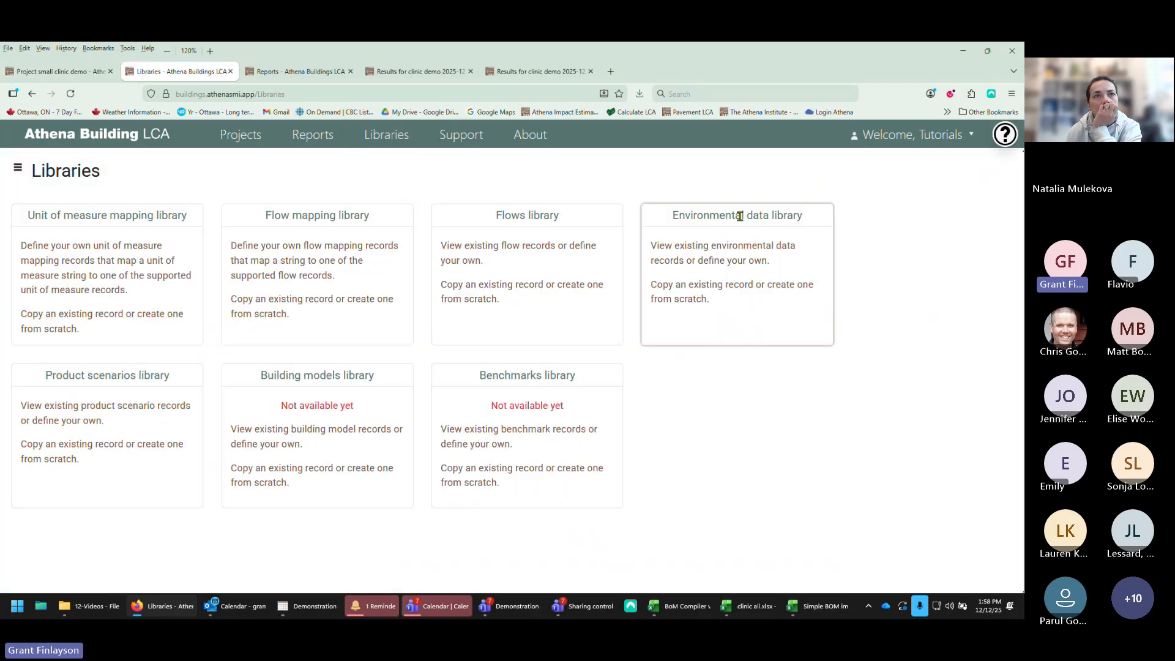
double_click(723, 246)
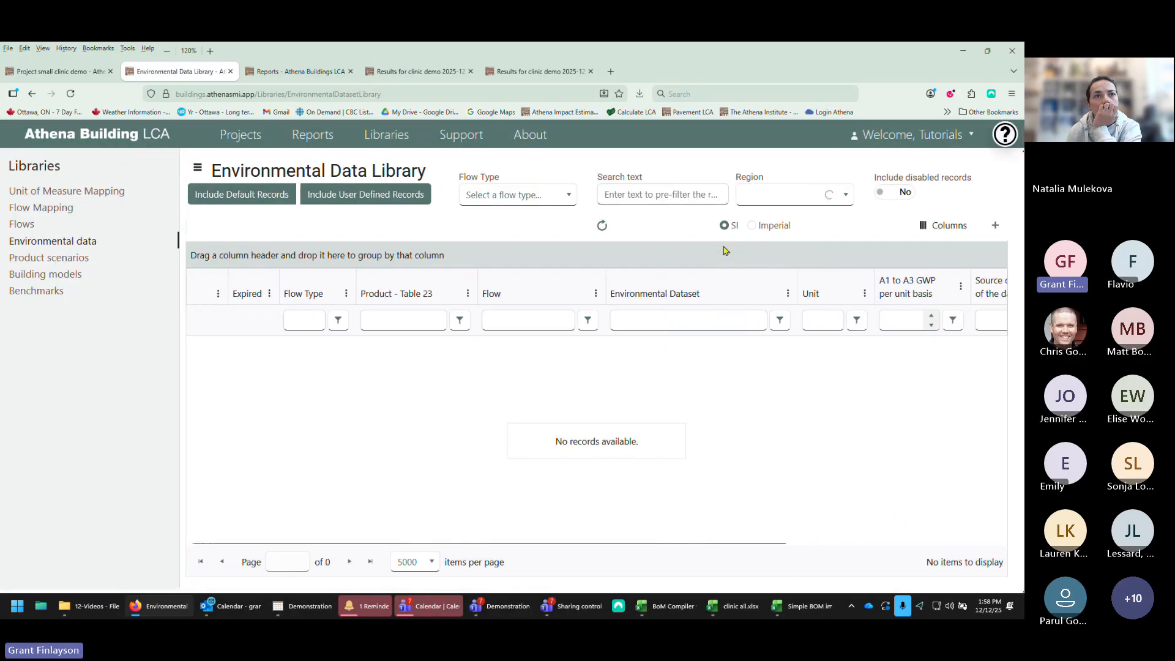
Step: Search the environmental data library for Product flow records matching "25 mpa"
click(622, 194)
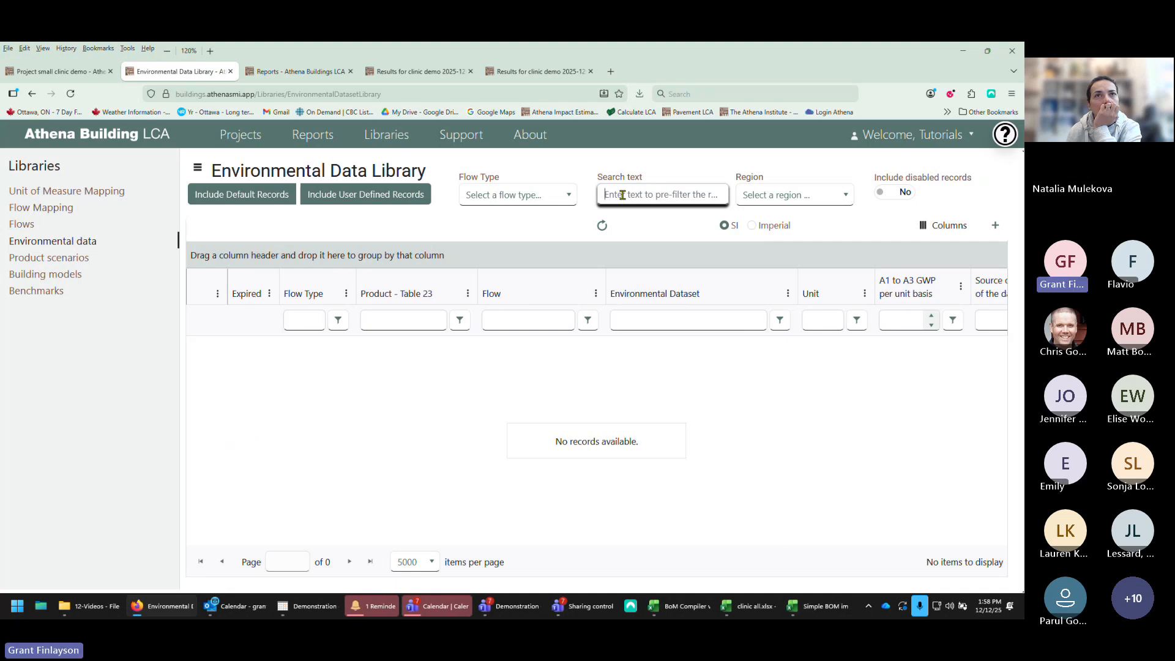
text(25mpa)
click(602, 225)
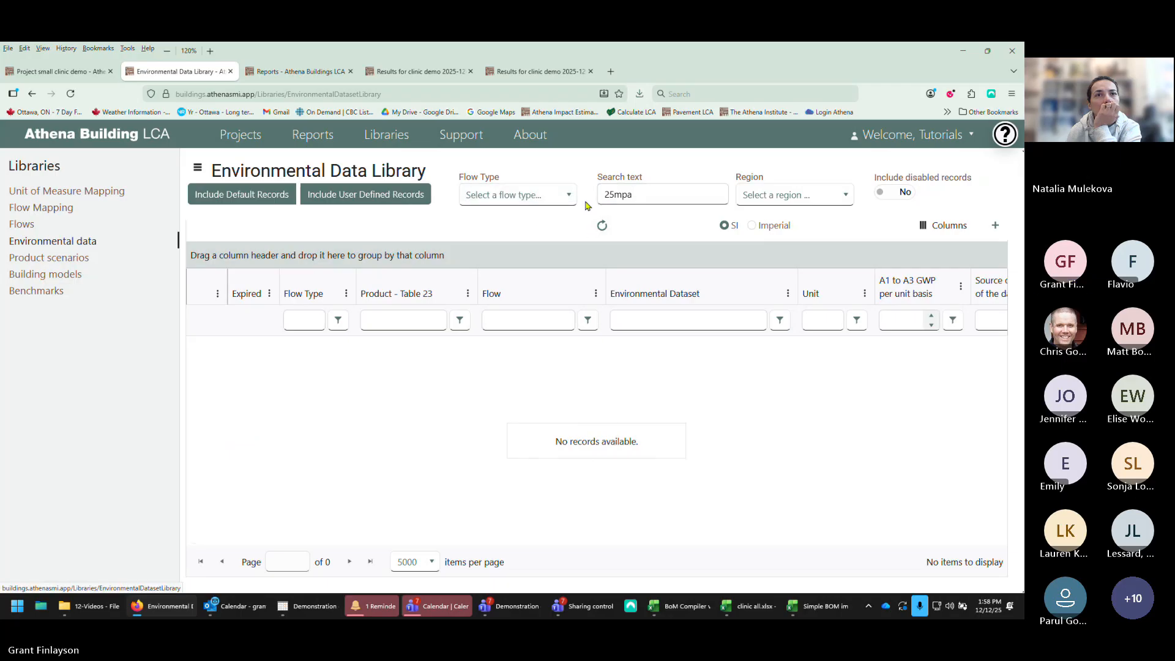
click(566, 194)
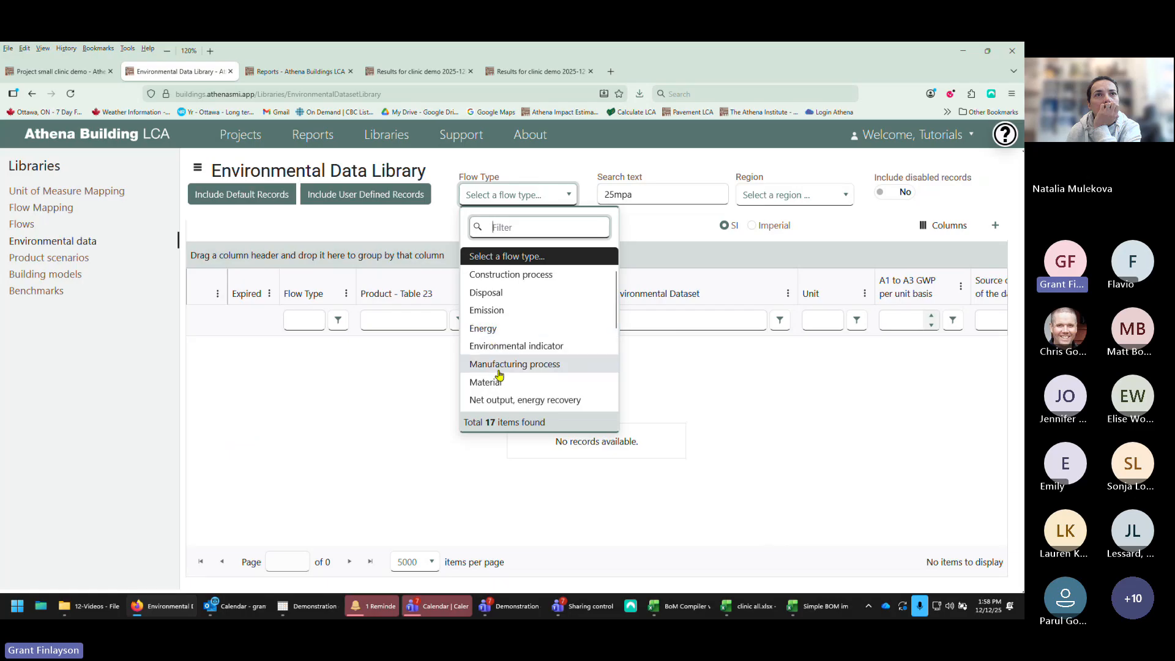
scroll(499, 367, down, 3)
click(505, 314)
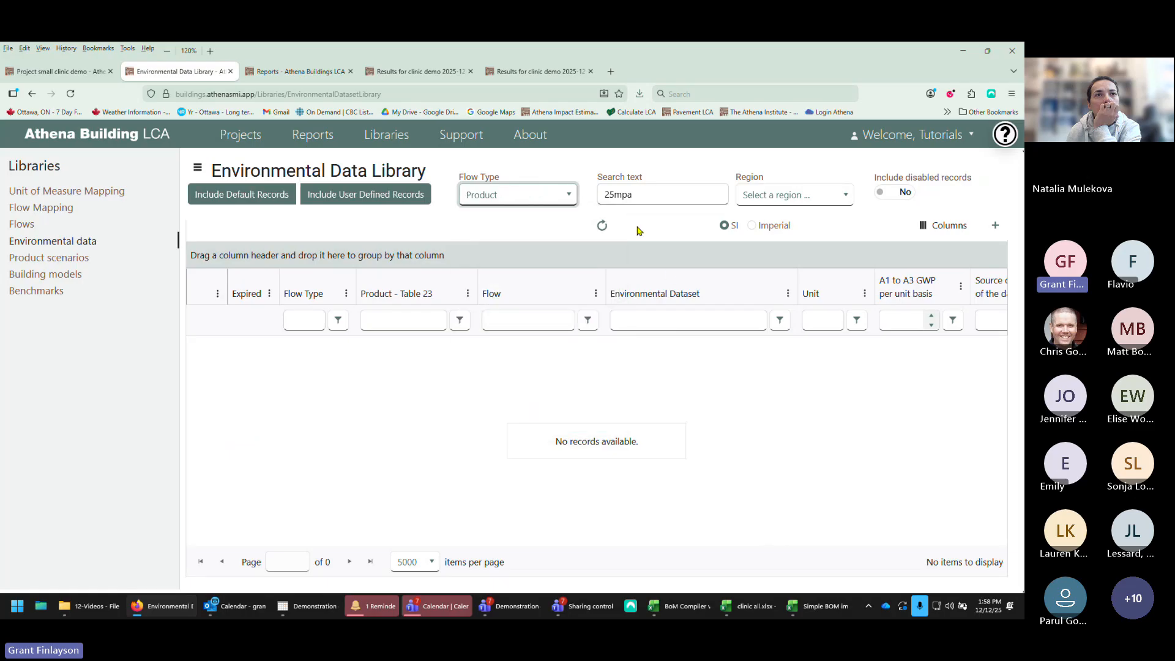
click(617, 195)
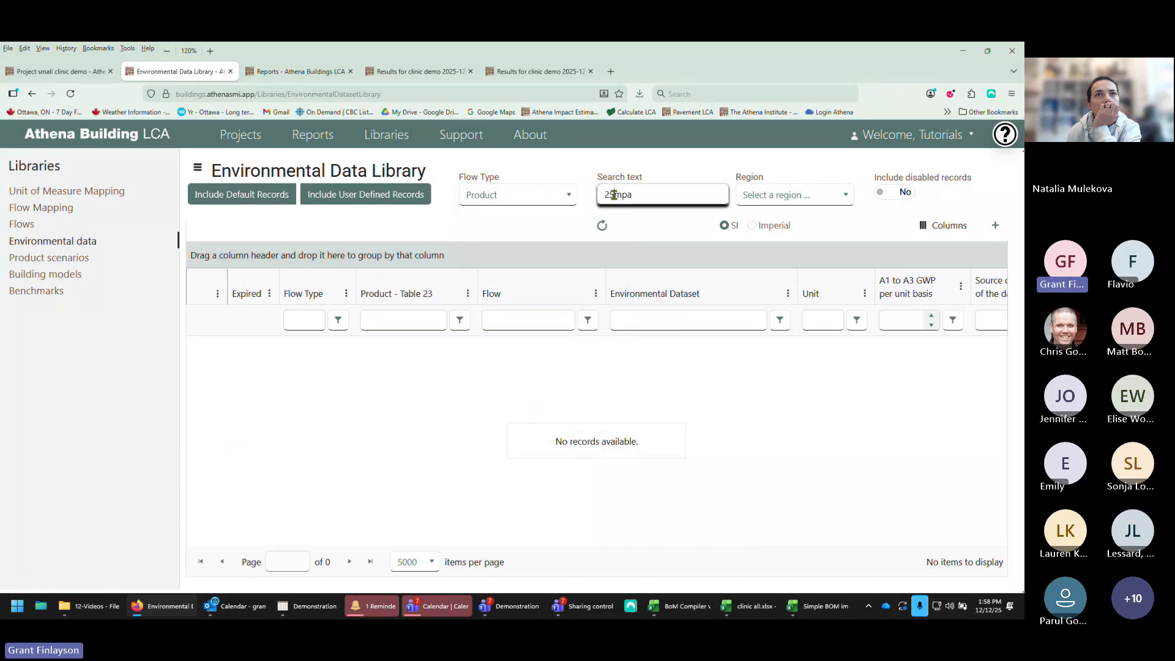
click(603, 226)
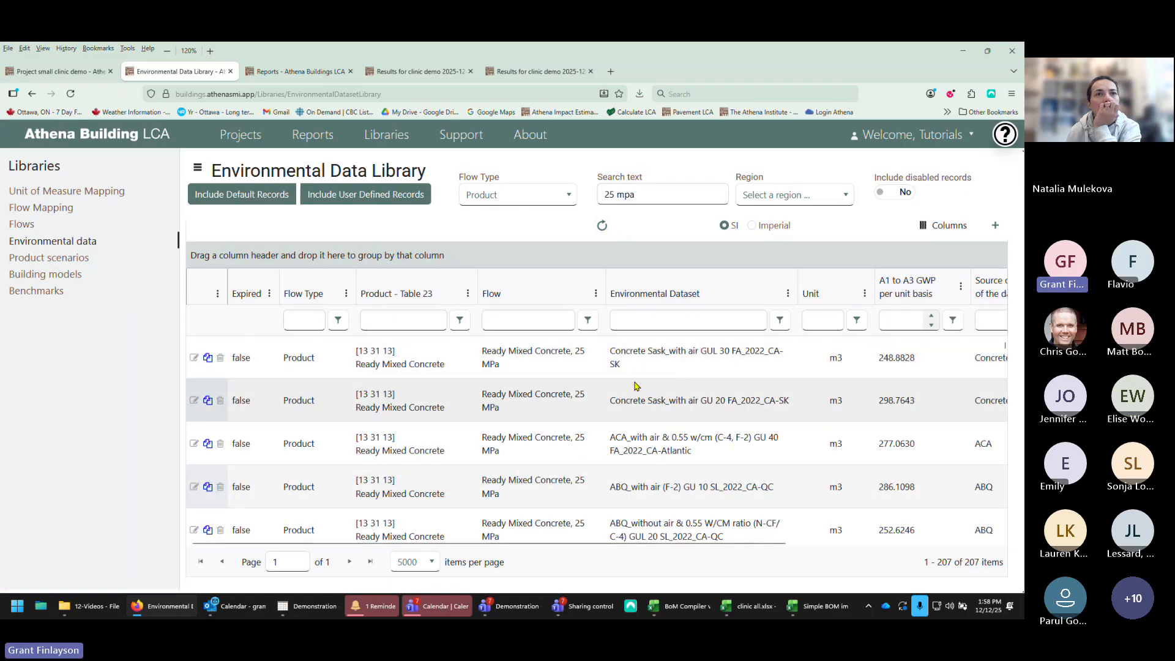
Step: Filter the 25 MPa records to the CA-BC, British Columbia region and scroll through them
click(815, 197)
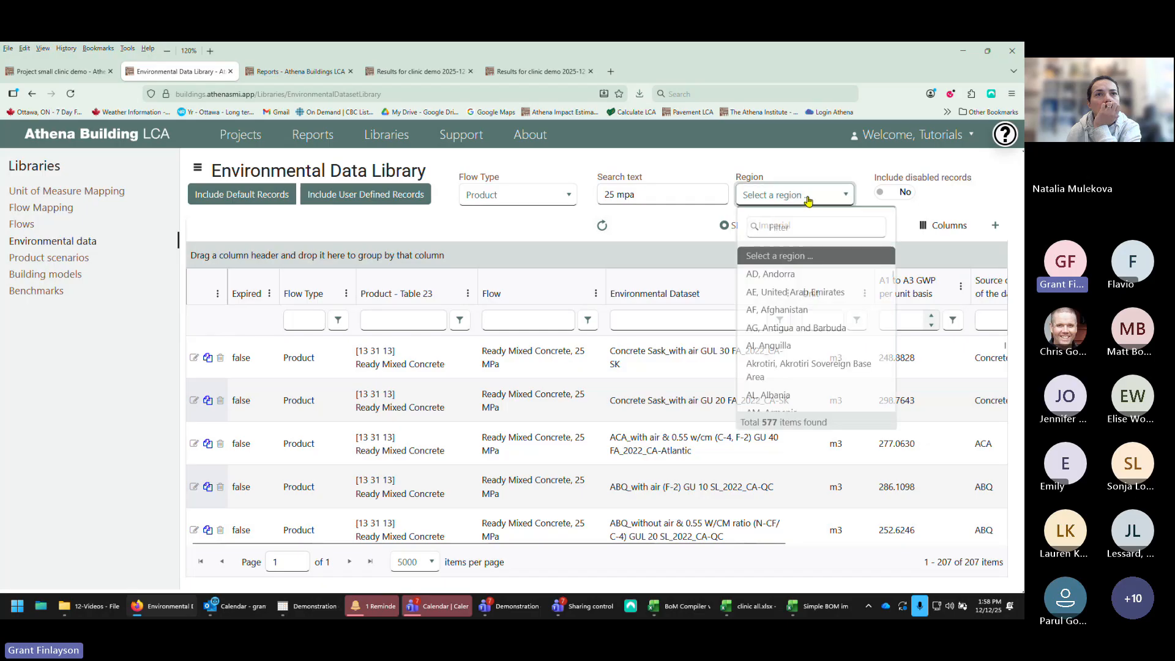
text(bc)
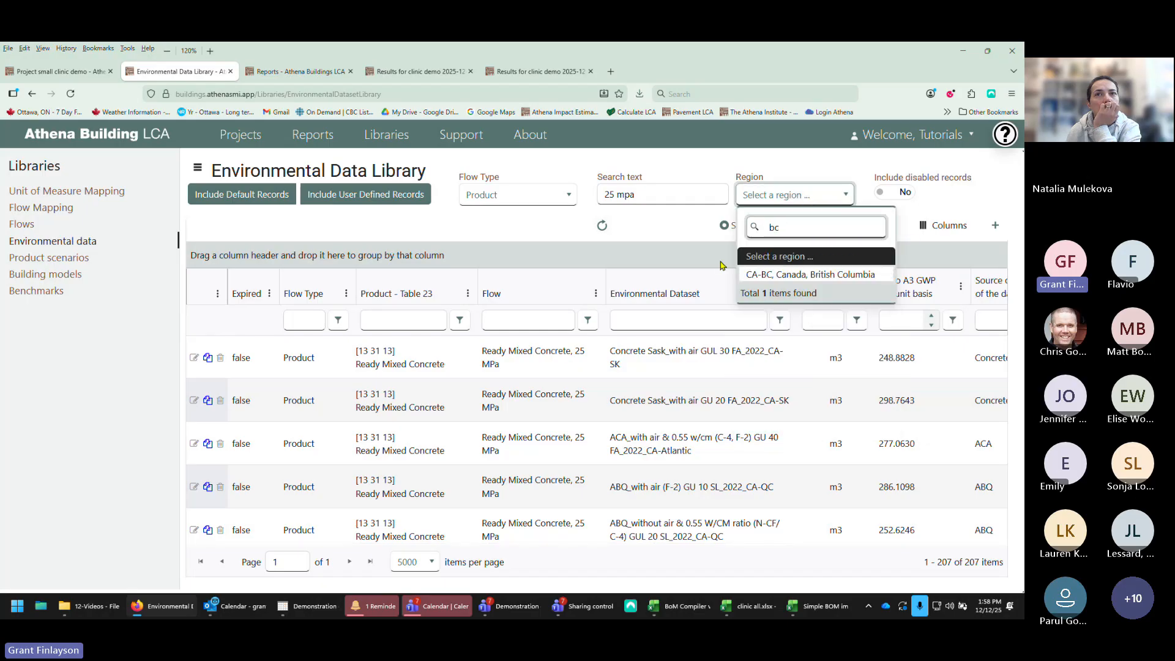
click(748, 275)
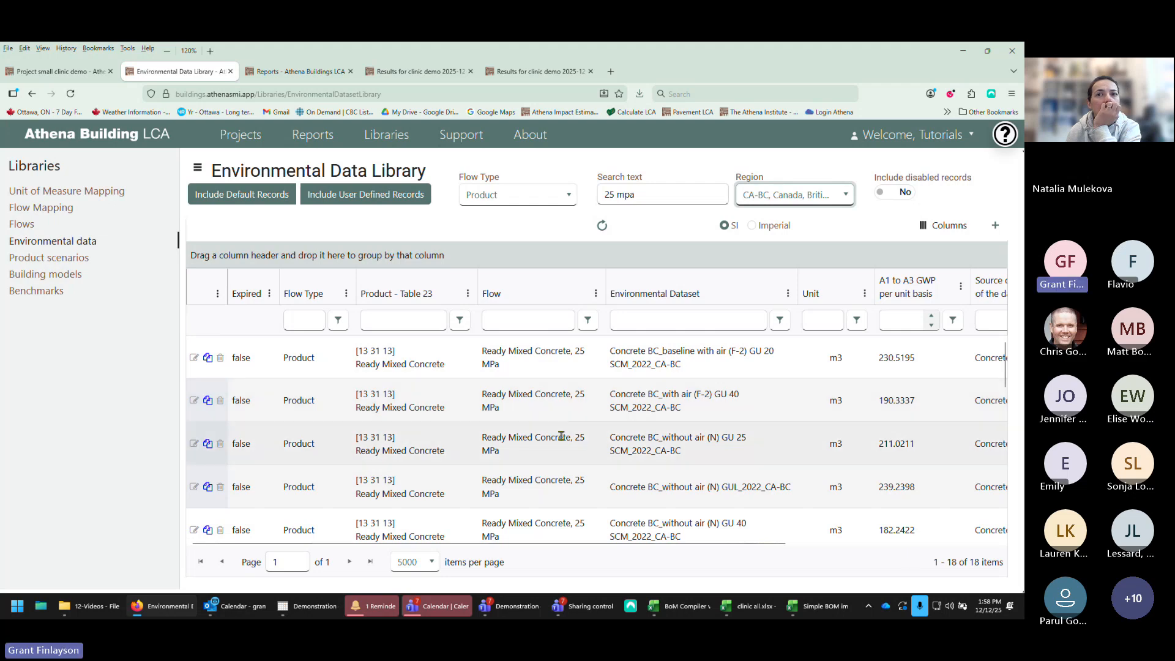
scroll(479, 401, down, 3)
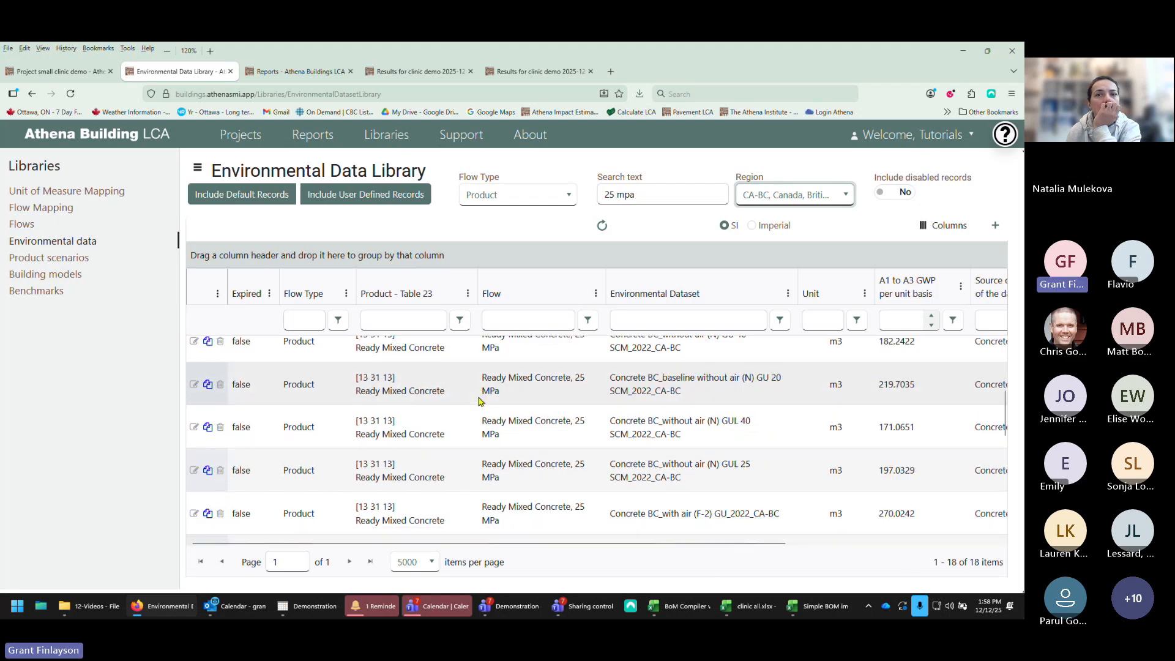
scroll(479, 401, up, 3)
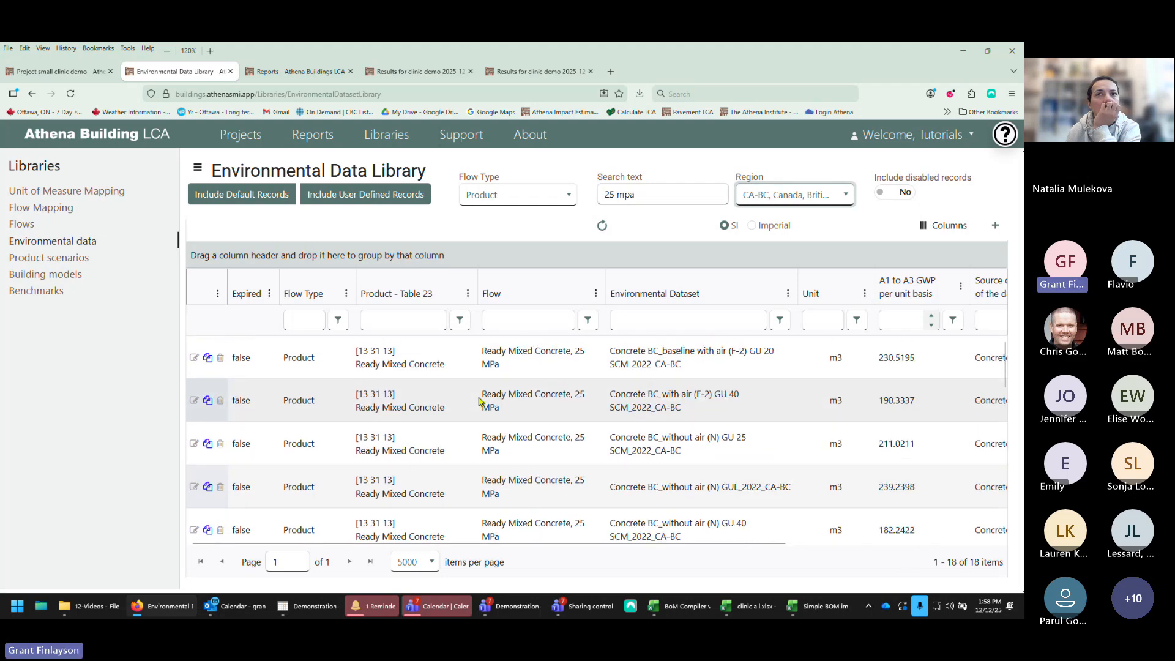
Step: Open the Concrete BC baseline with air (F-2) GU 20 25 MPa record and review its details and environmental impacts
click(192, 359)
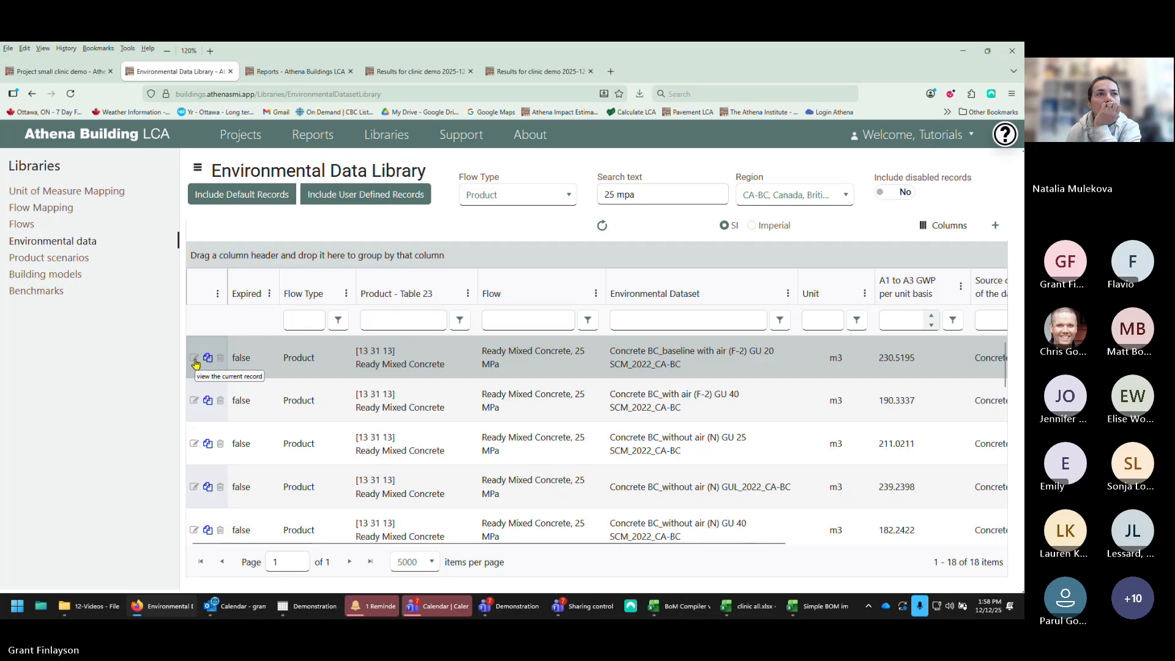
click(194, 360)
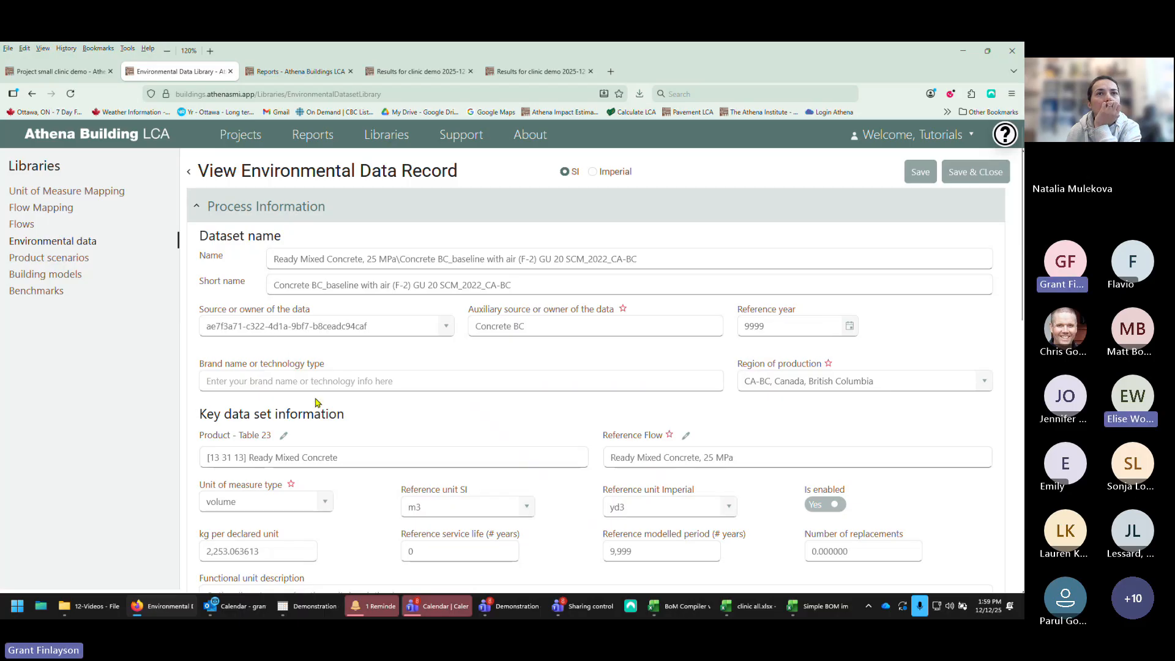
scroll(318, 402, down, 3)
scroll(317, 402, down, 3)
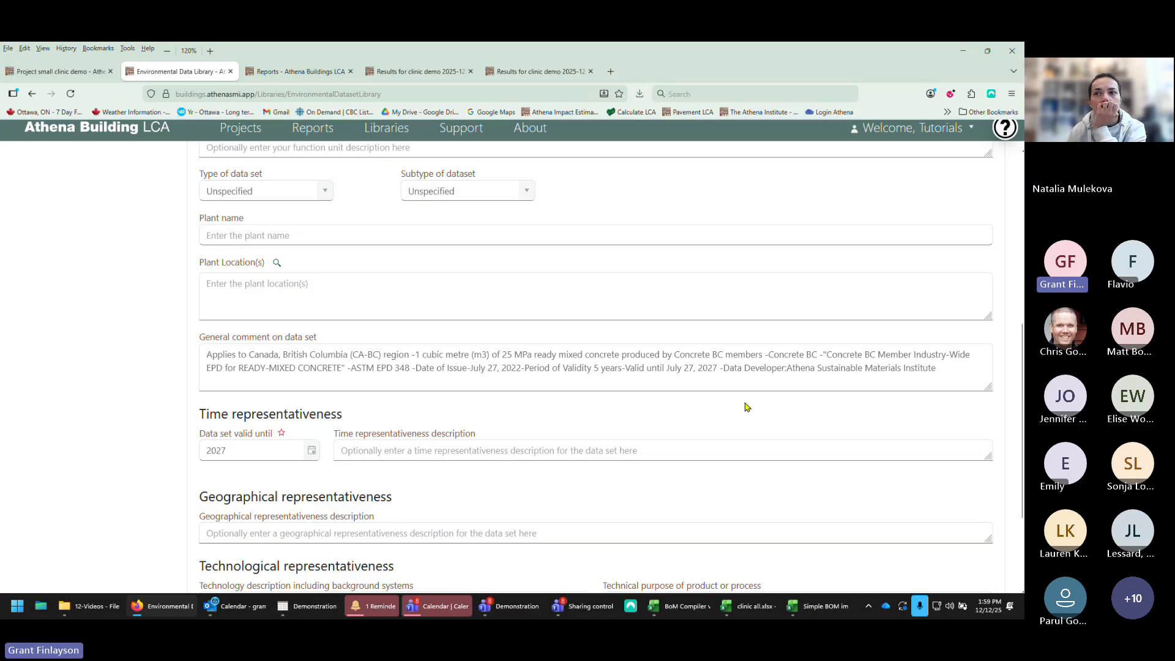
scroll(697, 427, down, 3)
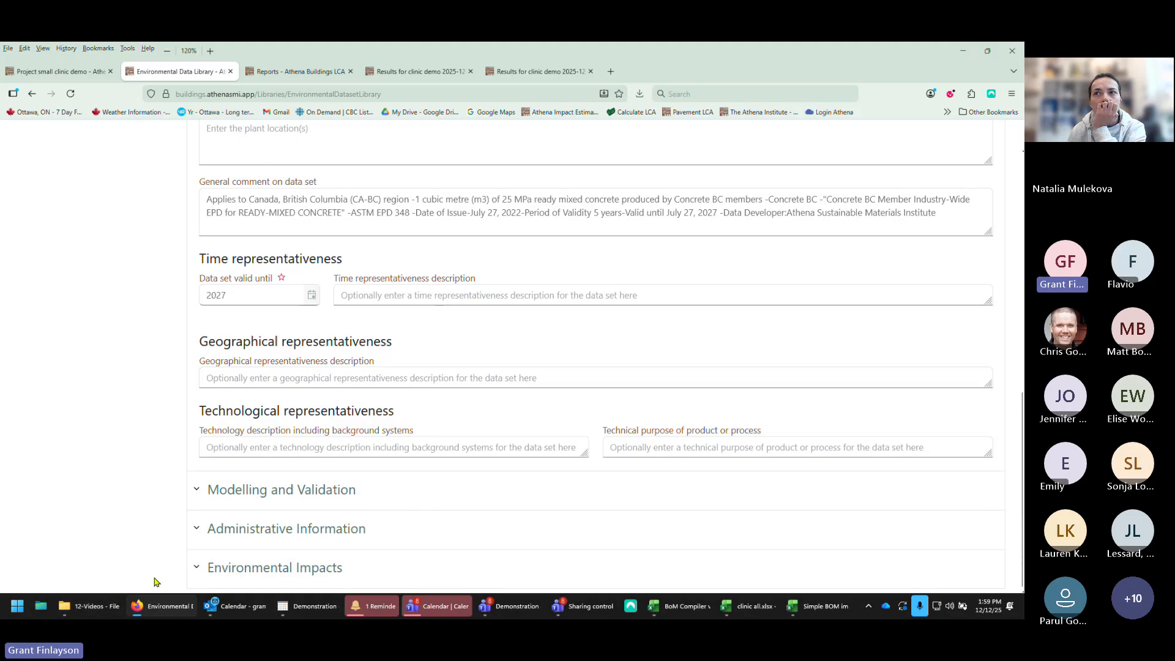
click(197, 569)
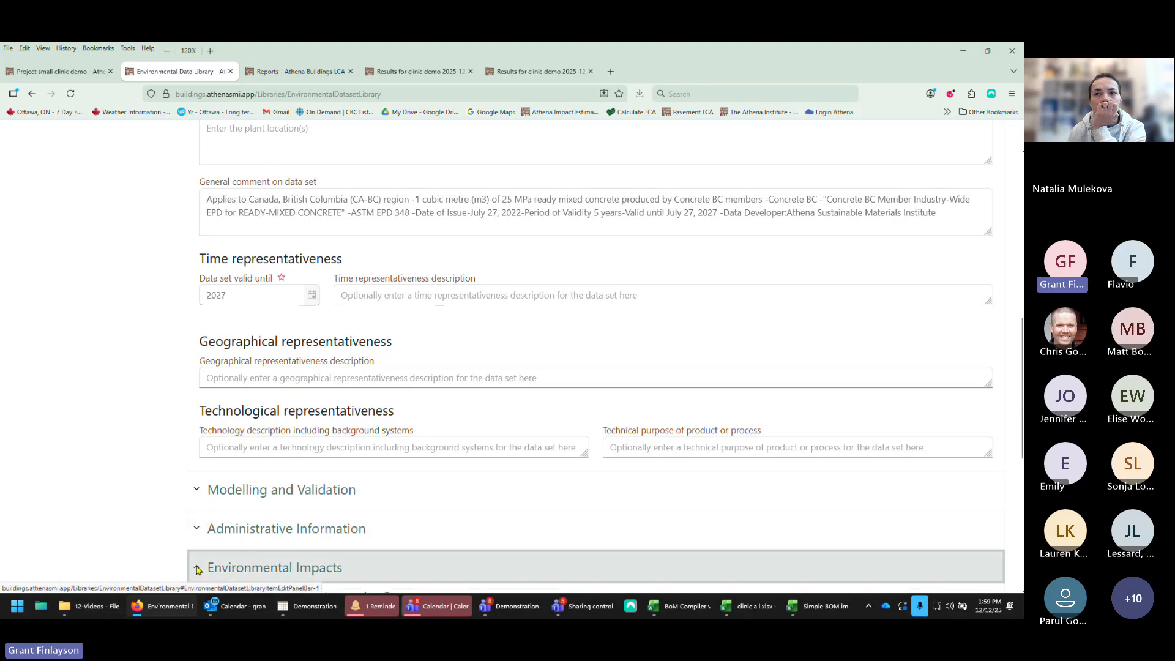
scroll(156, 486, down, 8)
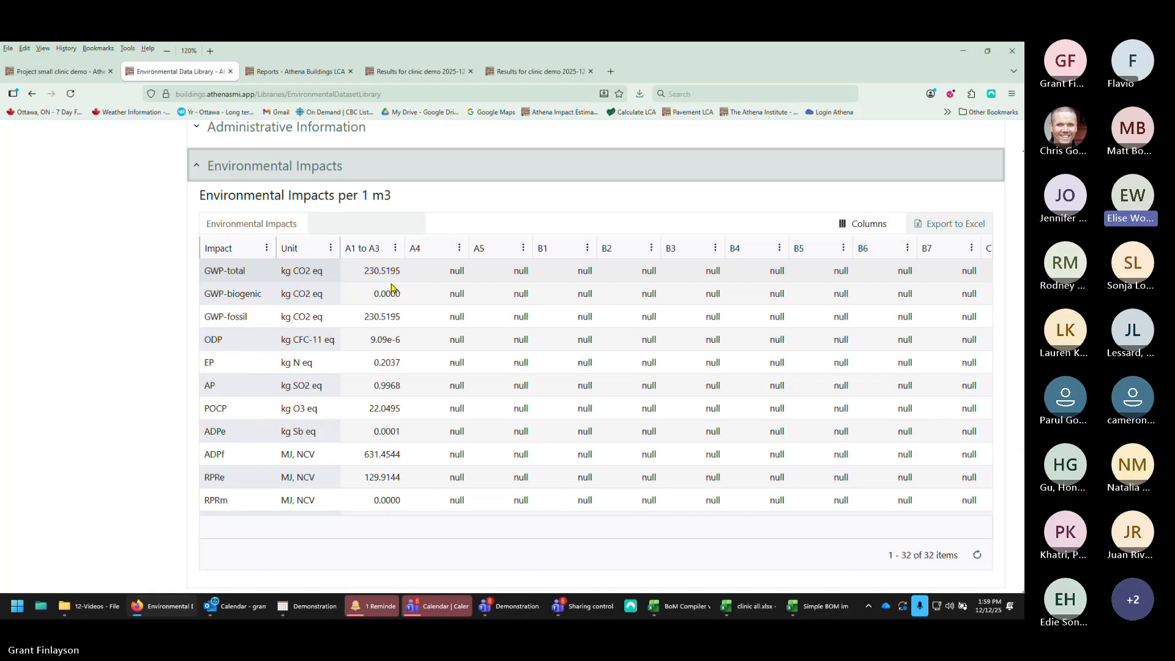
scroll(392, 287, up, 7)
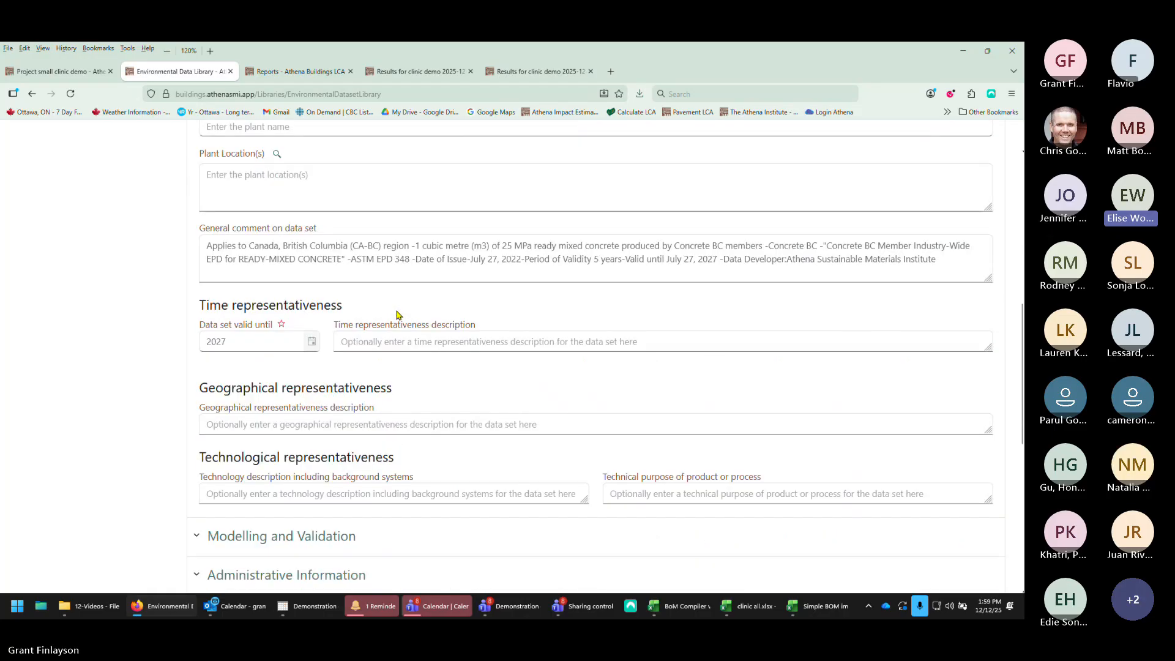
scroll(396, 315, up, 4)
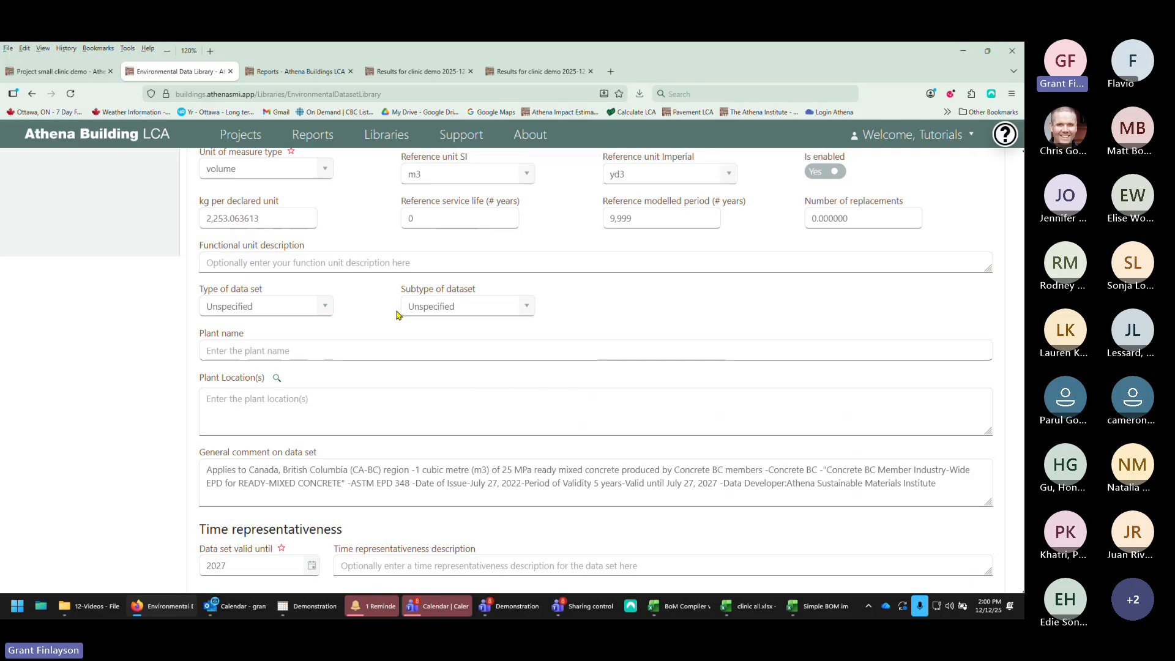
scroll(367, 279, up, 5)
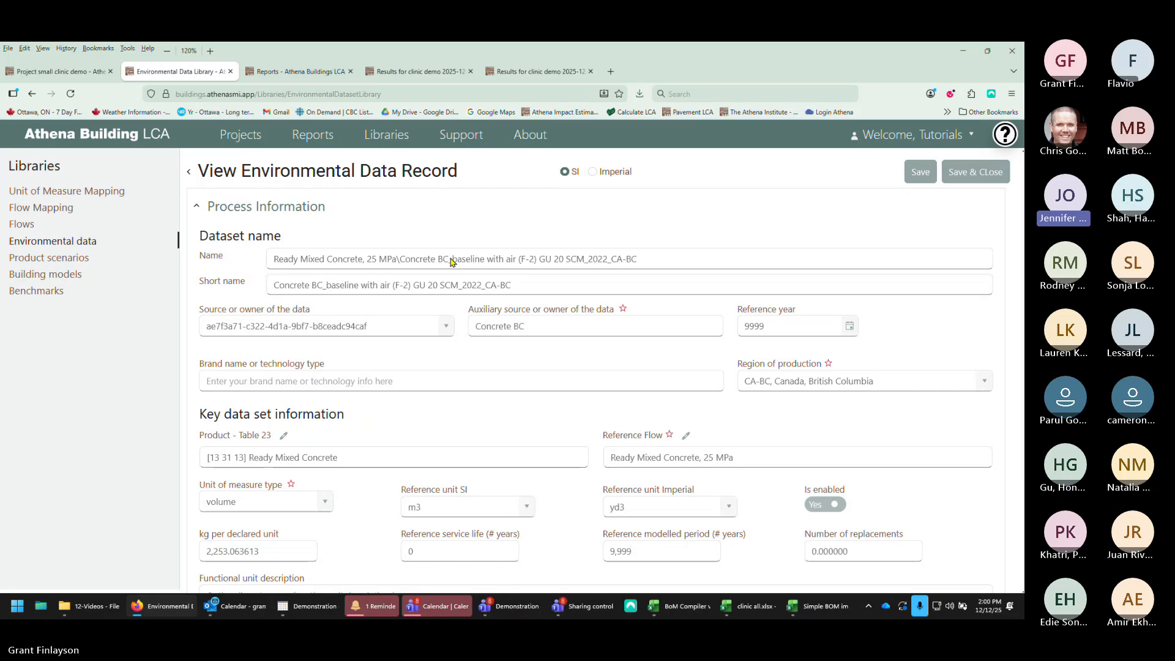
Step: Open the Support page and browse the Athena Building LCA demo videos playlist
click(461, 136)
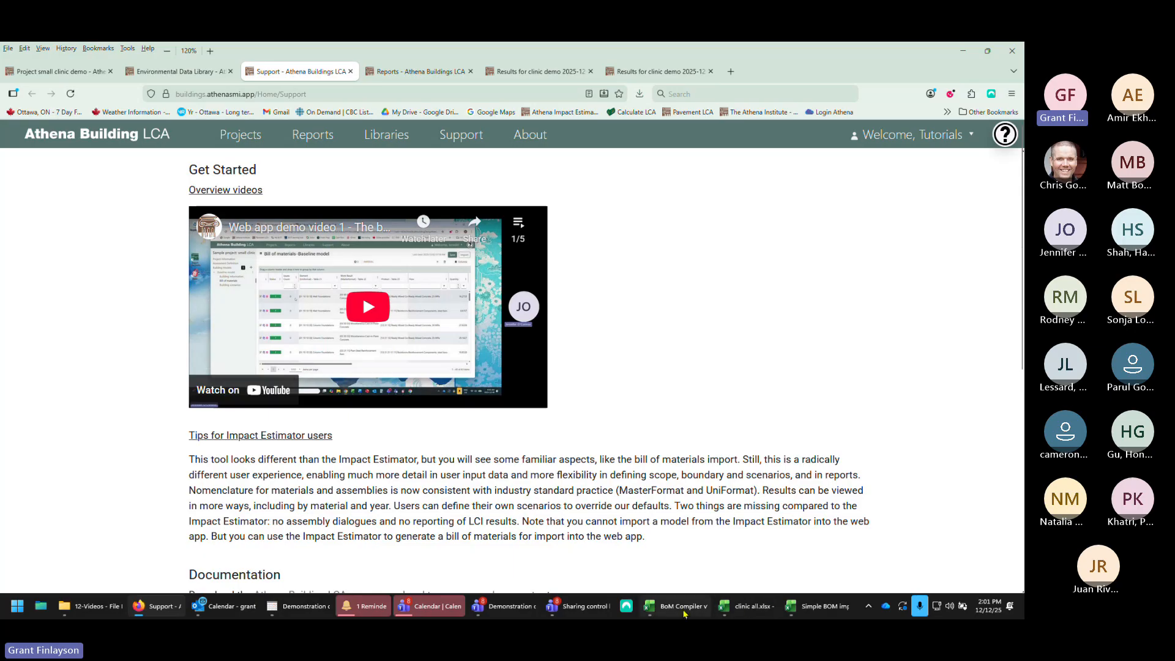
mouse_move(686, 613)
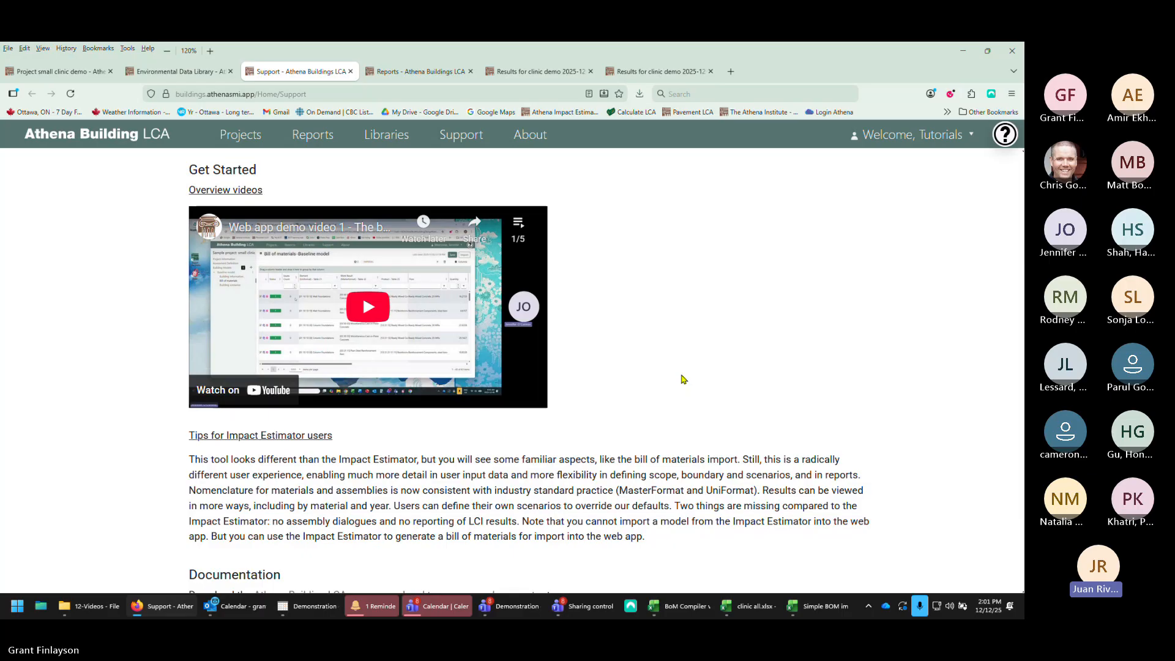
click(518, 224)
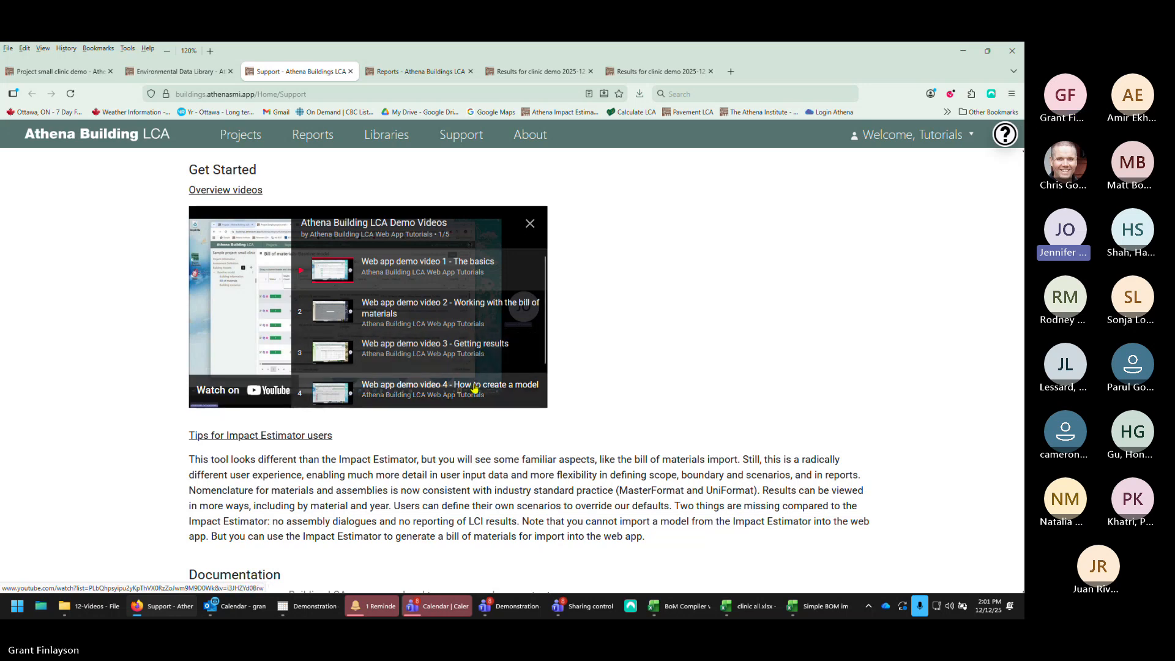
click(530, 224)
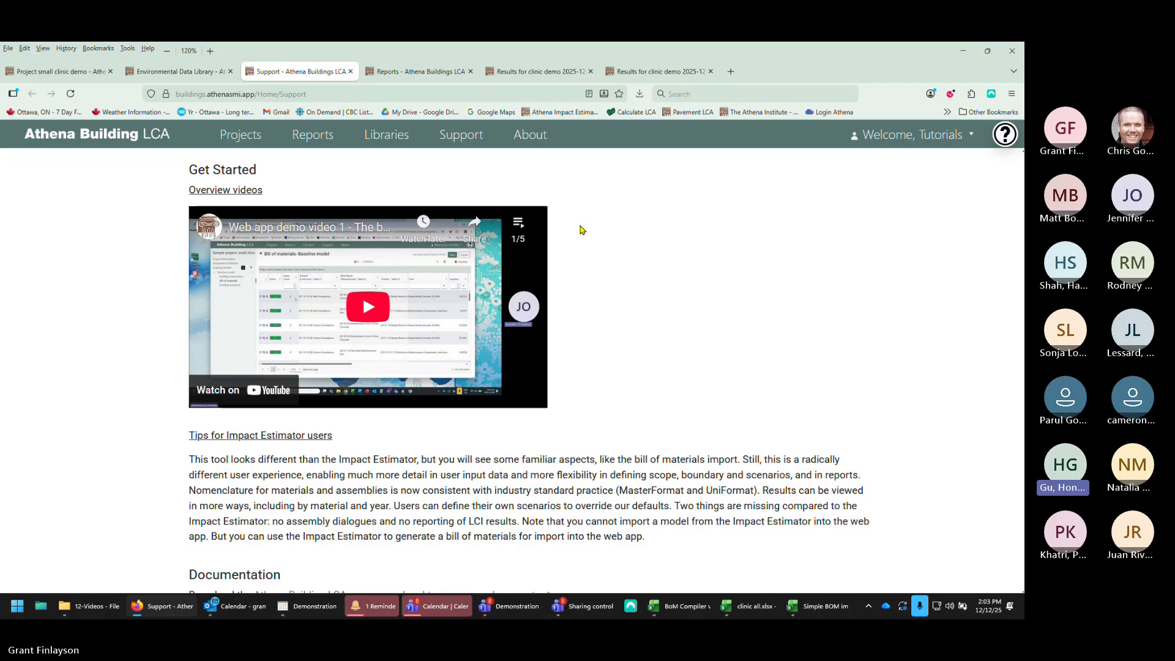
Step: Switch to Excel and review the exported clinic all.xlsx General Information, Project Assessment Scope and Building Model Scope sheets
mouse_move(704, 610)
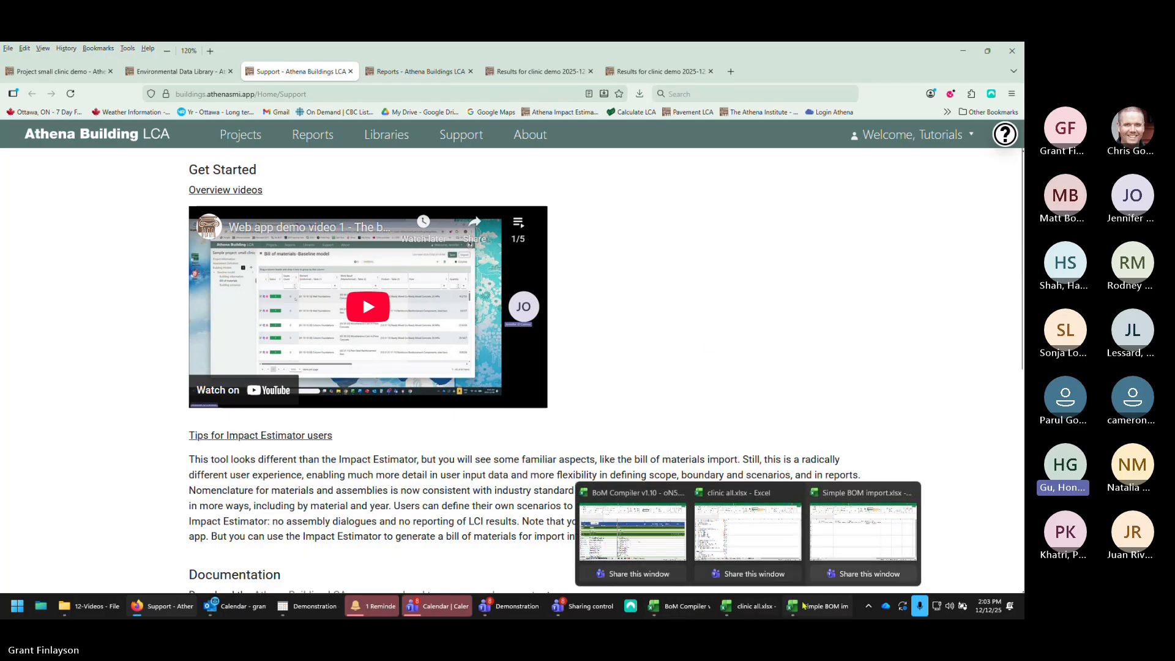
click(821, 605)
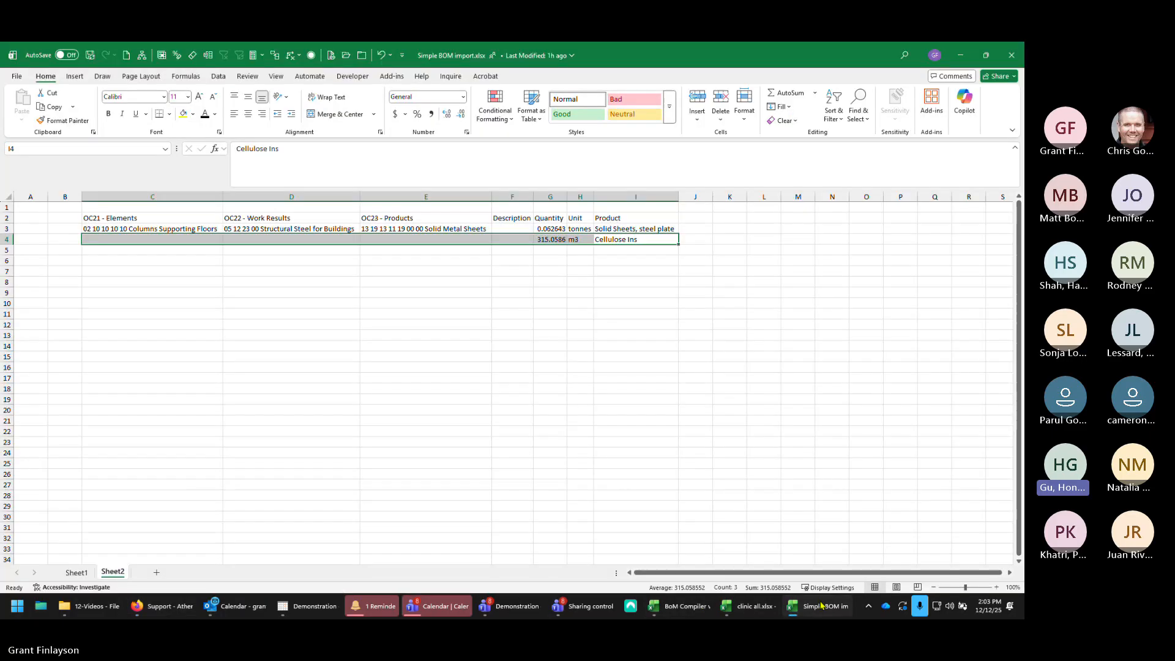
click(761, 608)
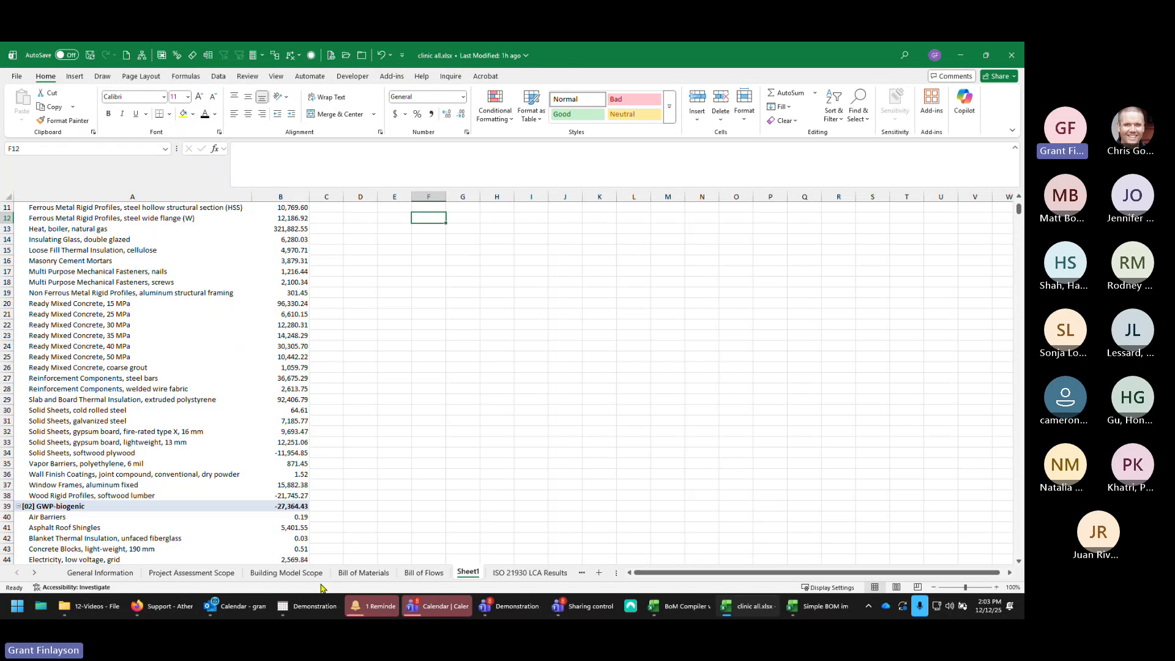
click(101, 572)
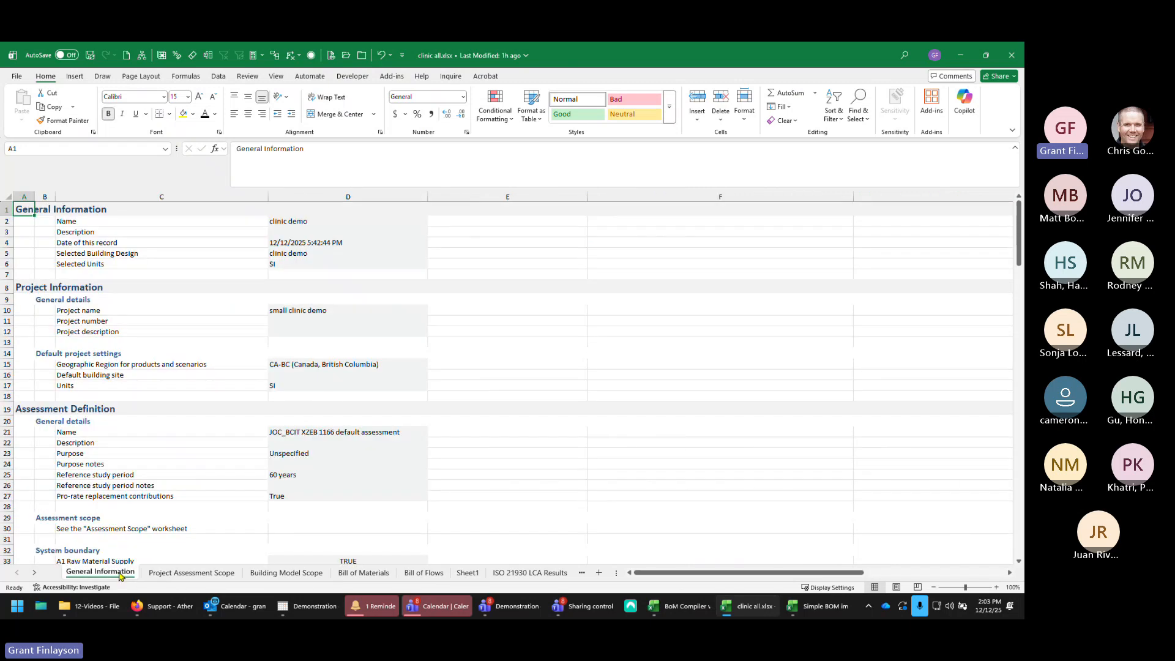
click(184, 574)
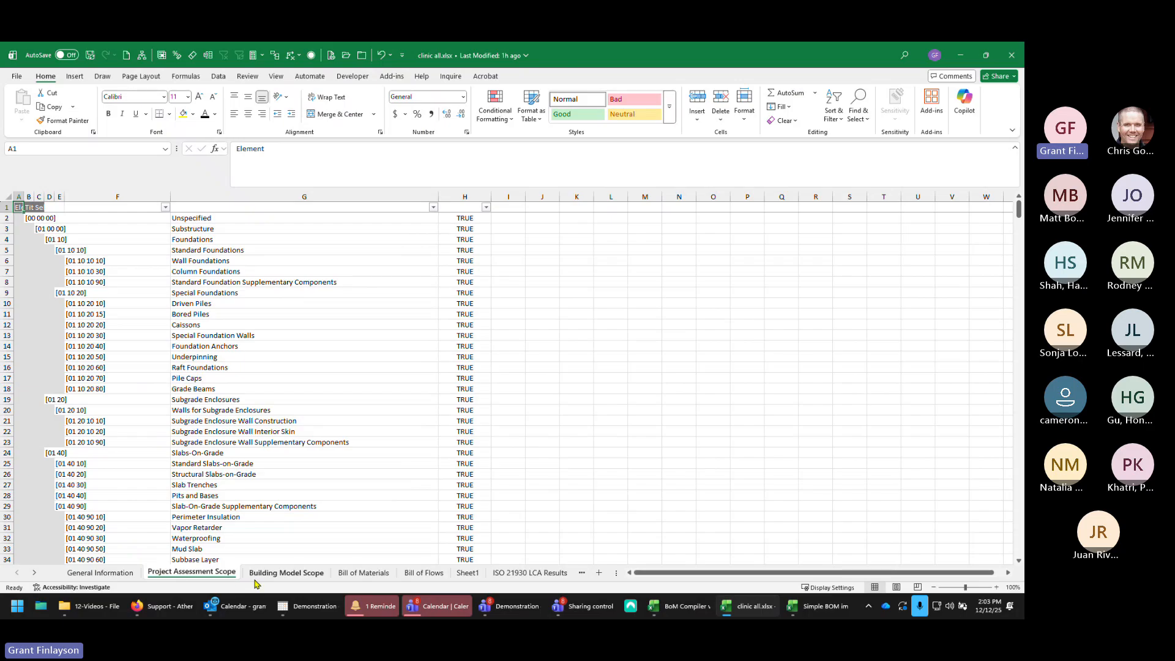
click(269, 575)
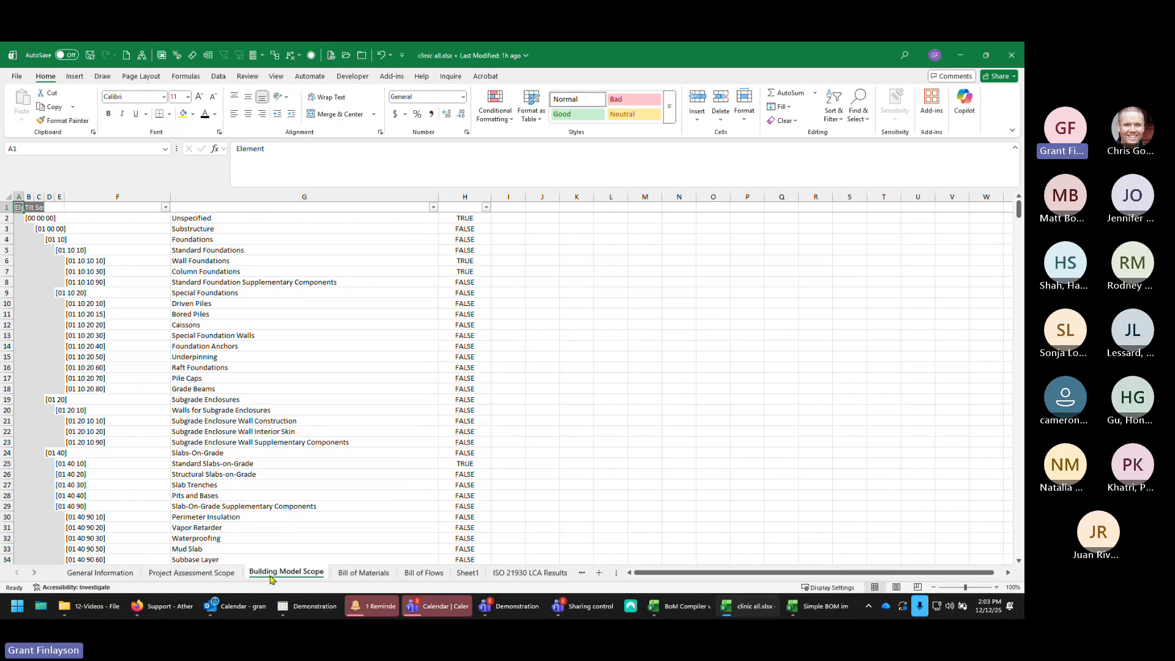
Step: Open the Bill of Materials sheet and scroll through its material rows
click(354, 574)
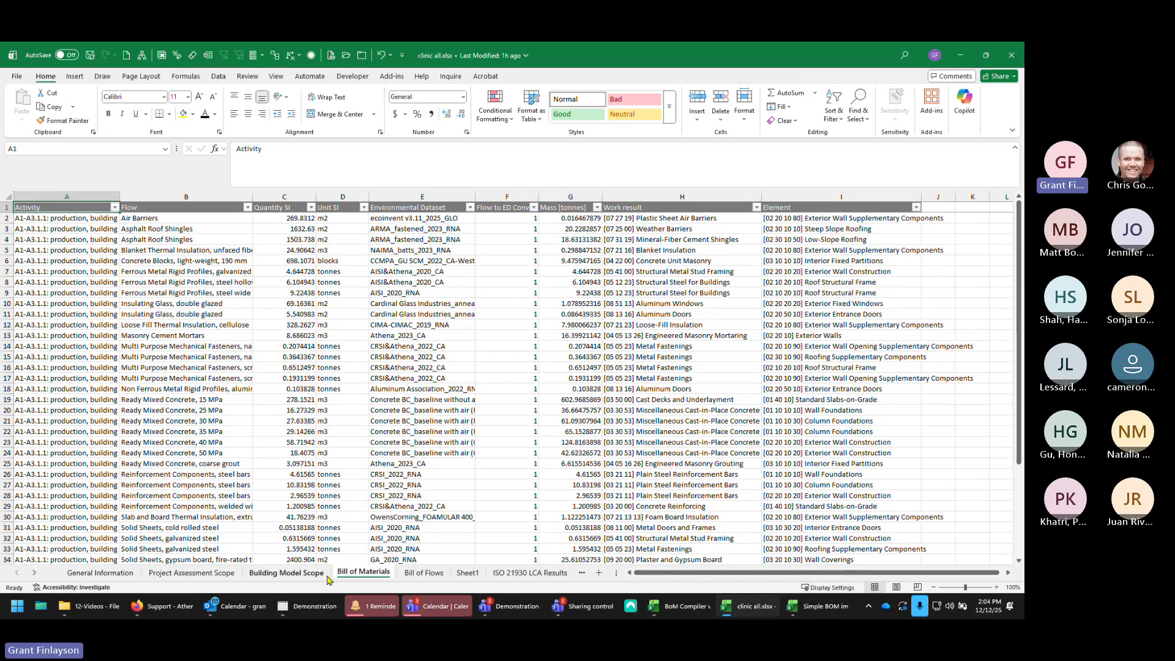
scroll(391, 422, down, 13)
scroll(392, 422, up, 7)
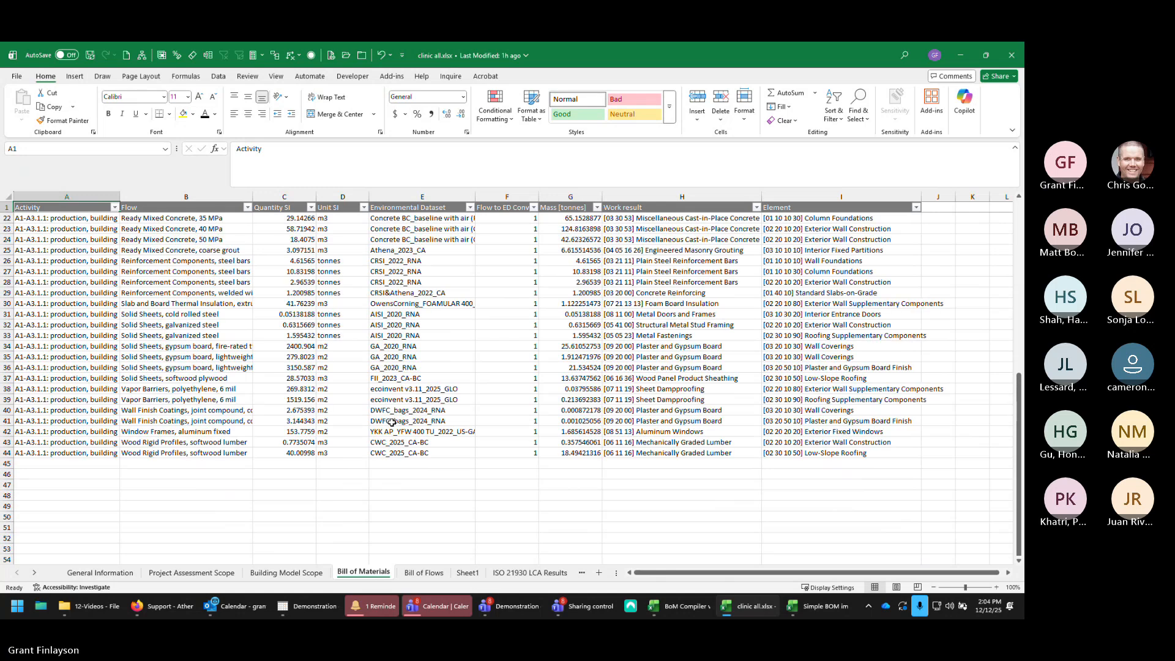
scroll(392, 422, up, 7)
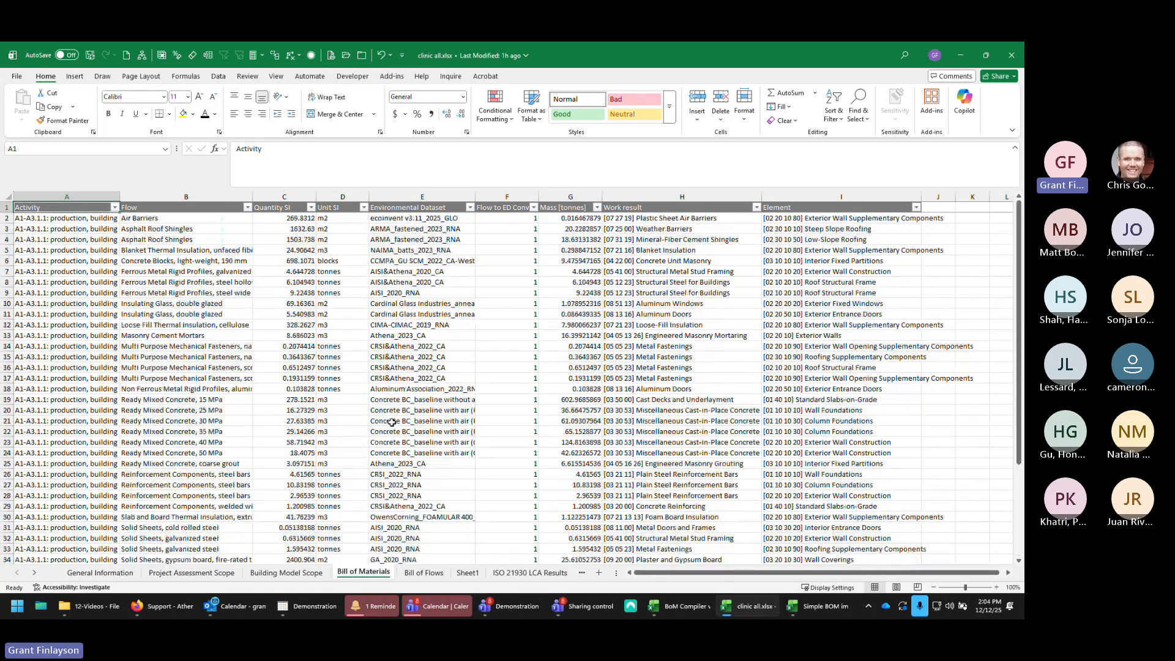
Step: Review the Bill of Flows and ISO 21930 LCA Results sheets, inspecting the indicator column and the Unit and Information module filters
click(436, 572)
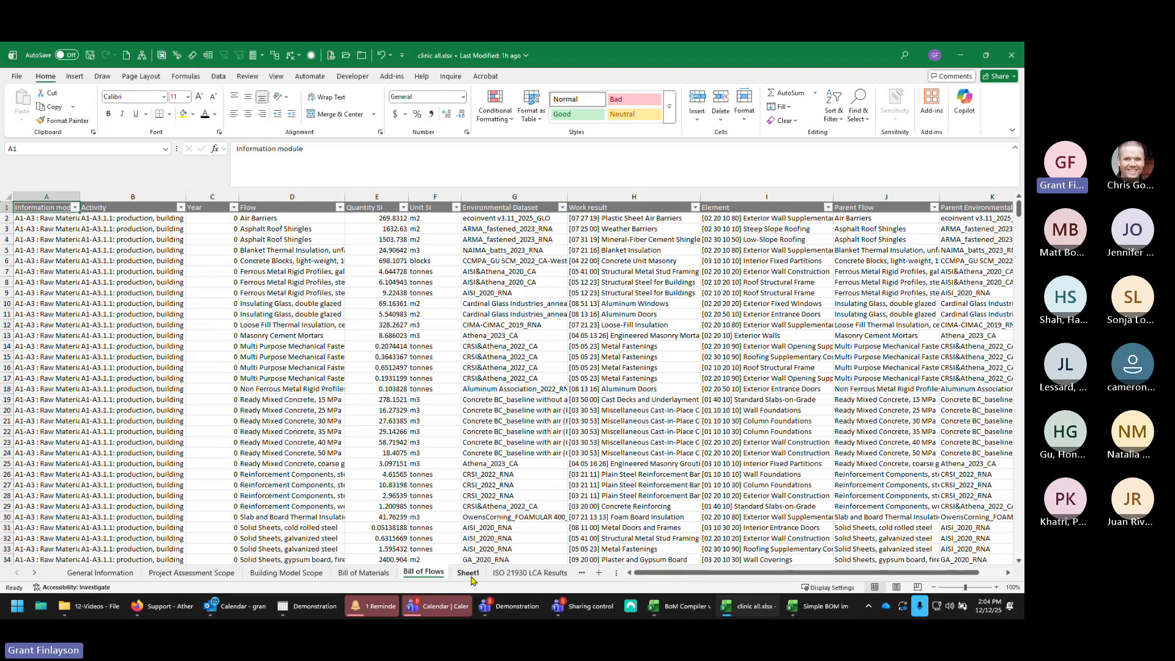
click(514, 574)
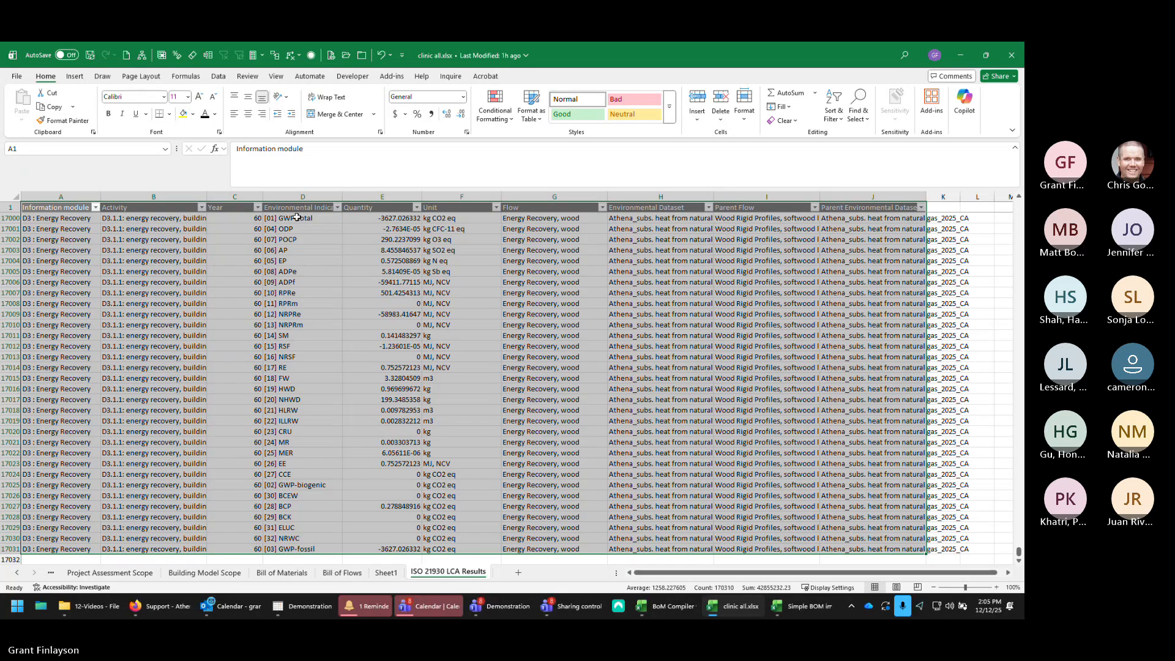
drag(297, 218, 300, 549)
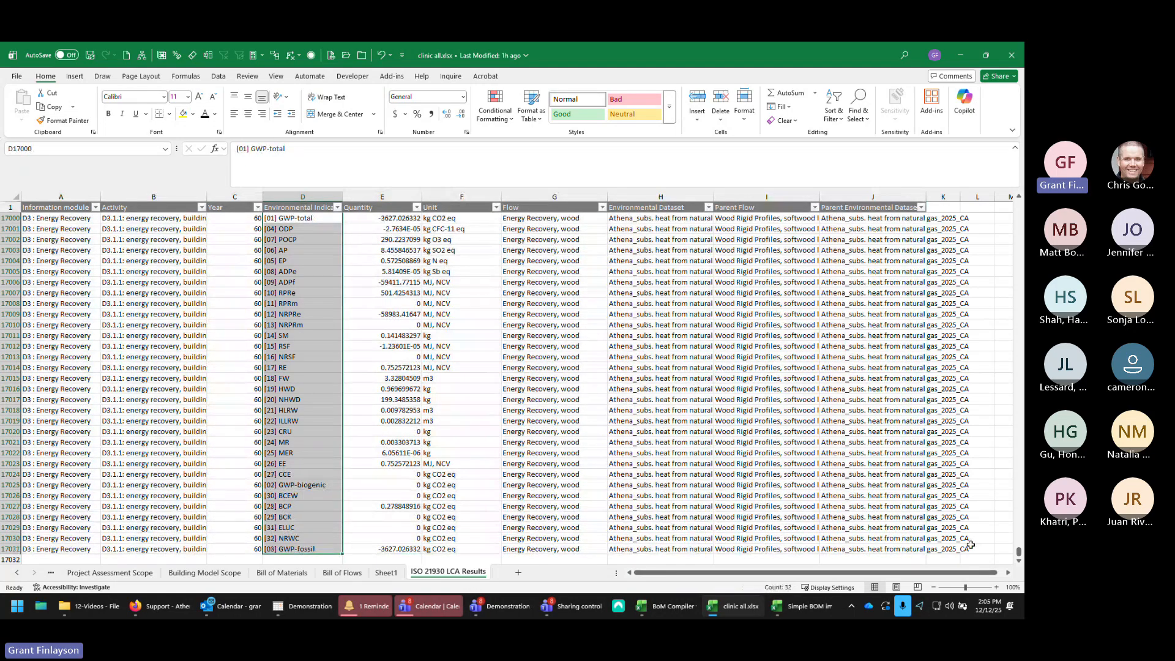
drag(1019, 556, 1019, 205)
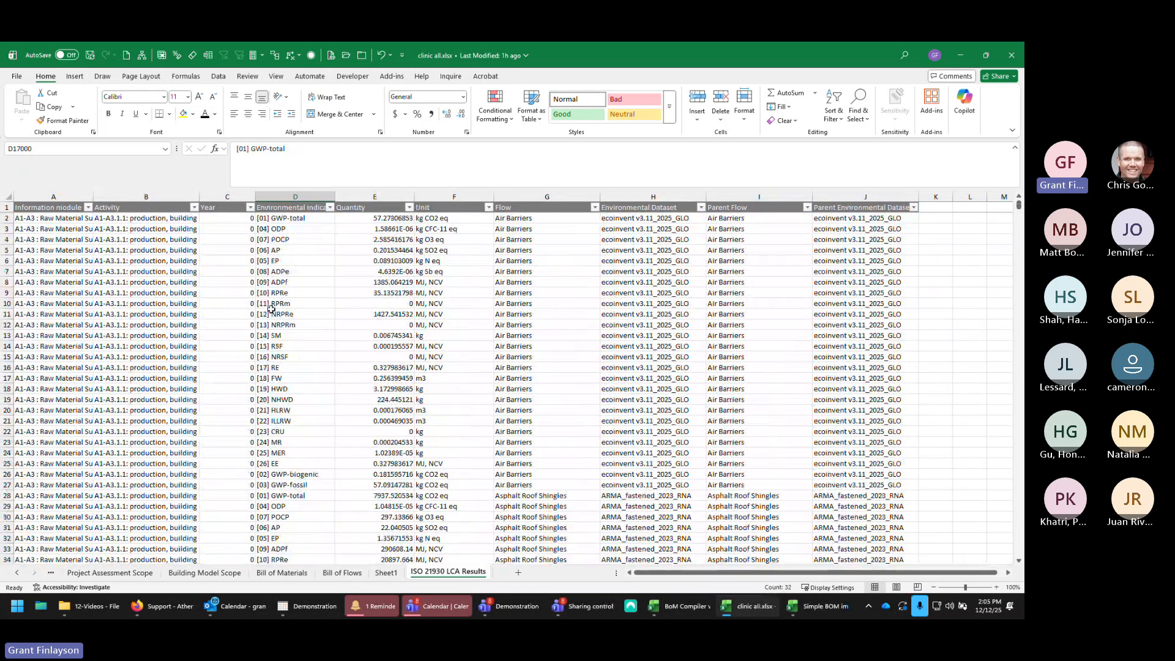
click(488, 208)
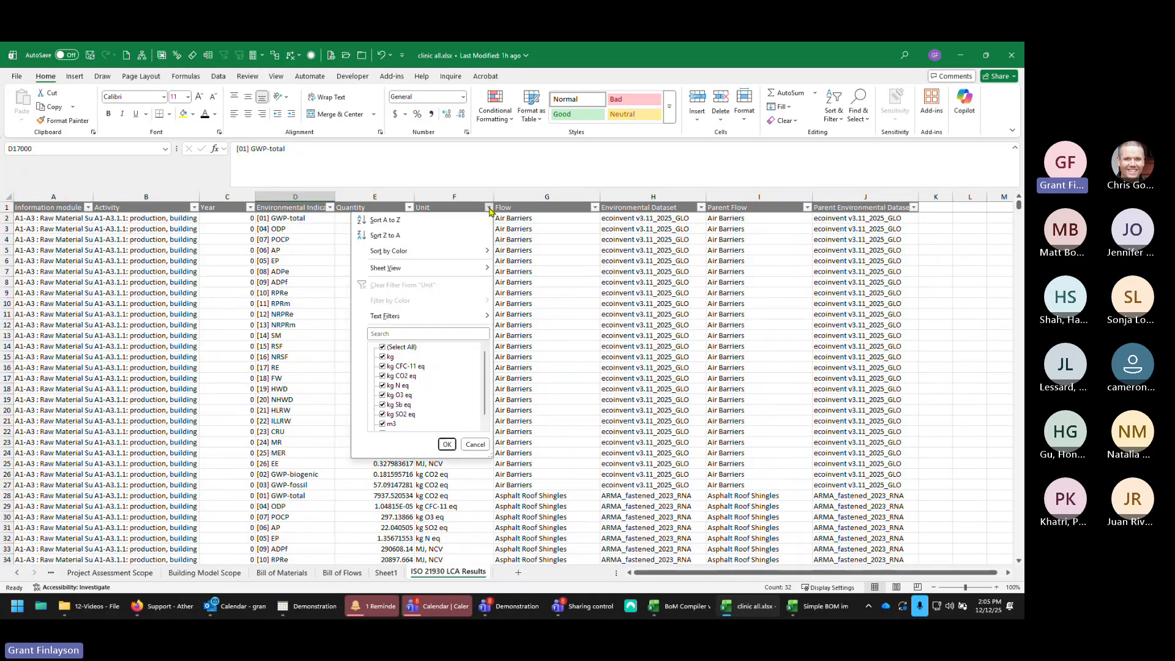
click(489, 209)
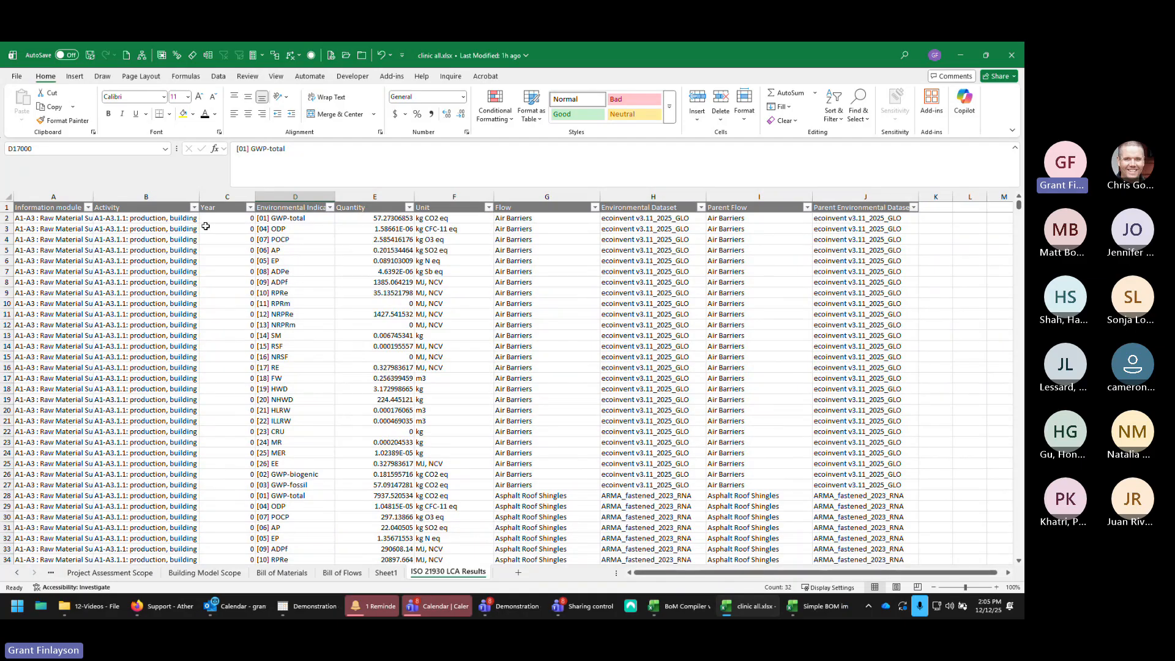
click(89, 208)
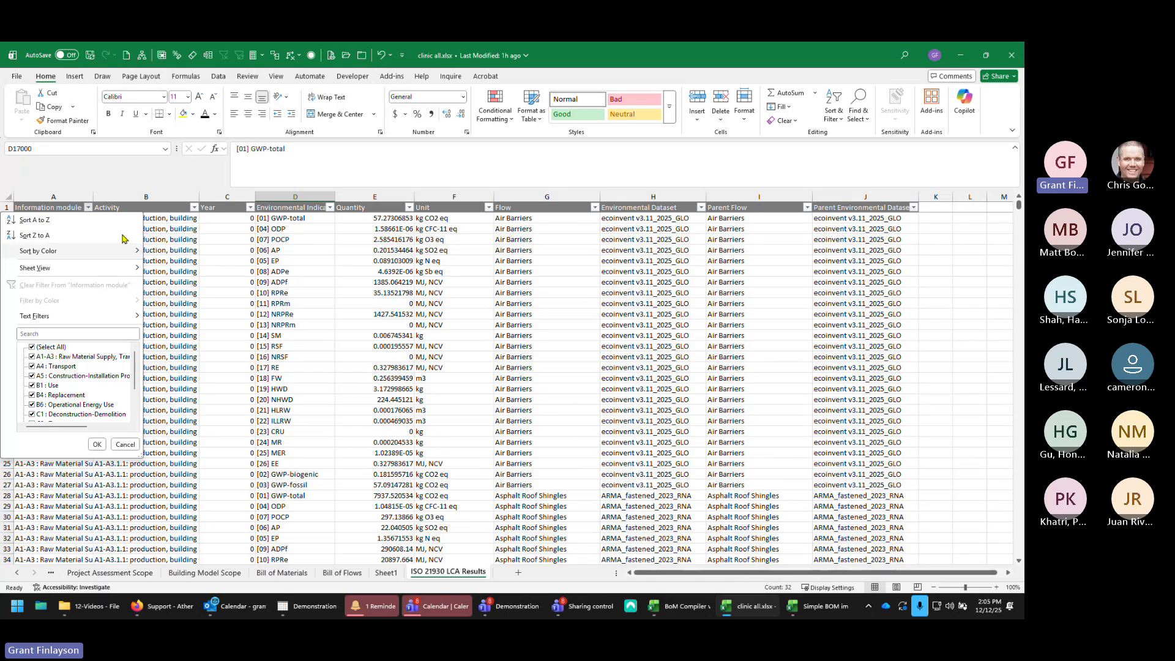
click(89, 219)
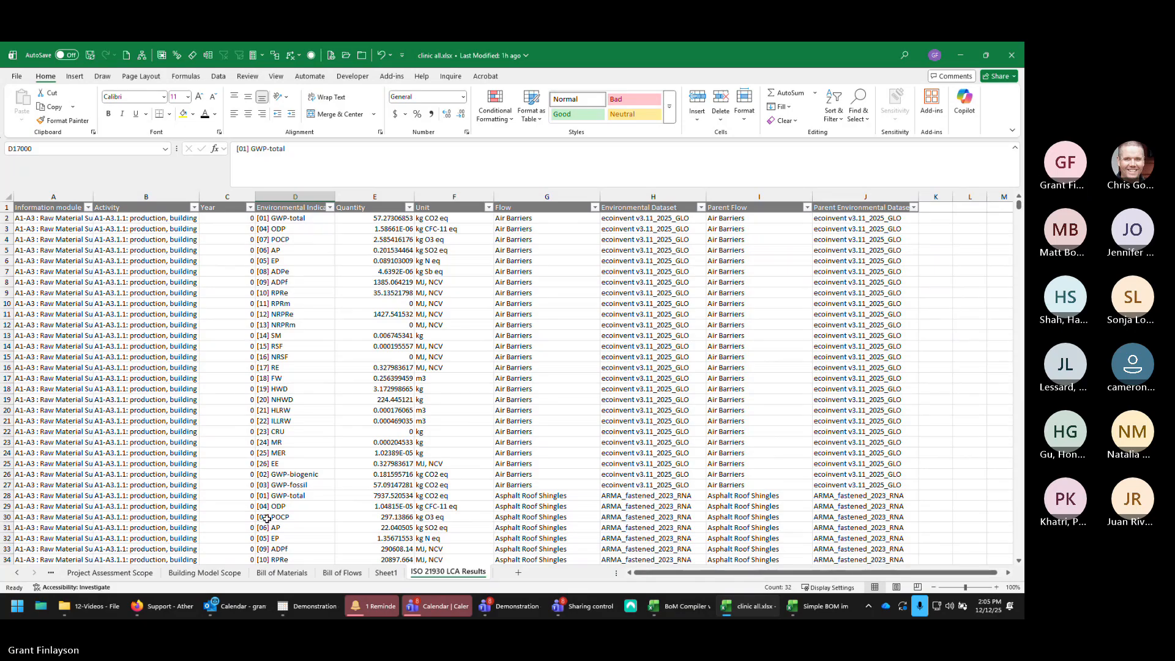
Step: Delete Sheet1 from the workbook
click(387, 573)
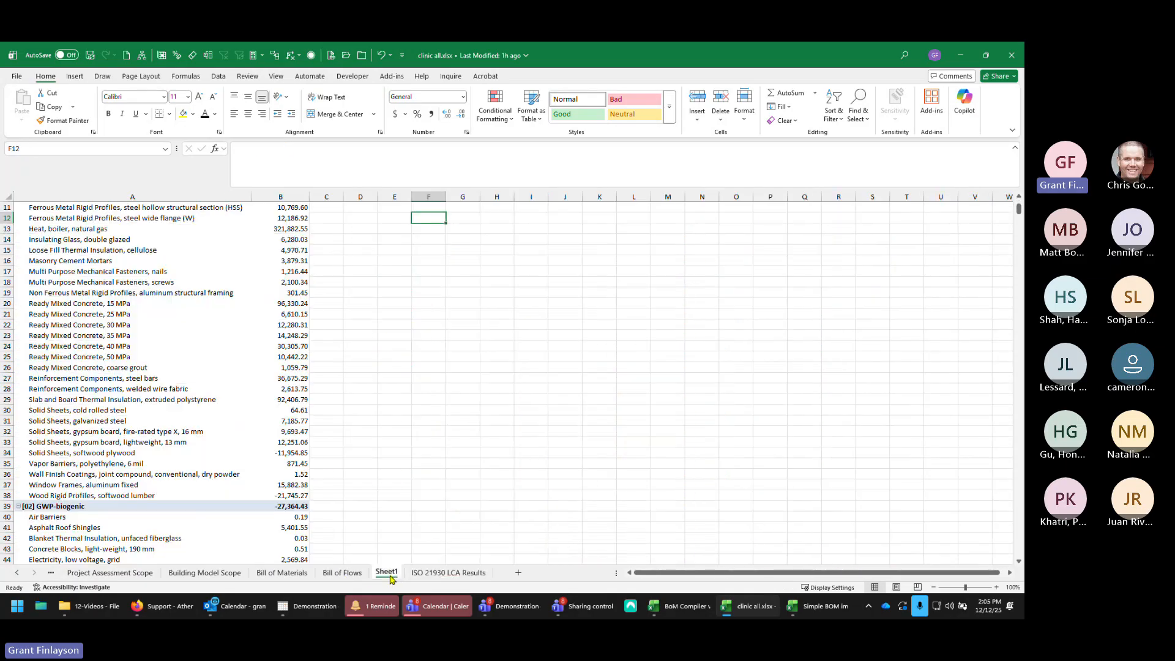
right_click(390, 576)
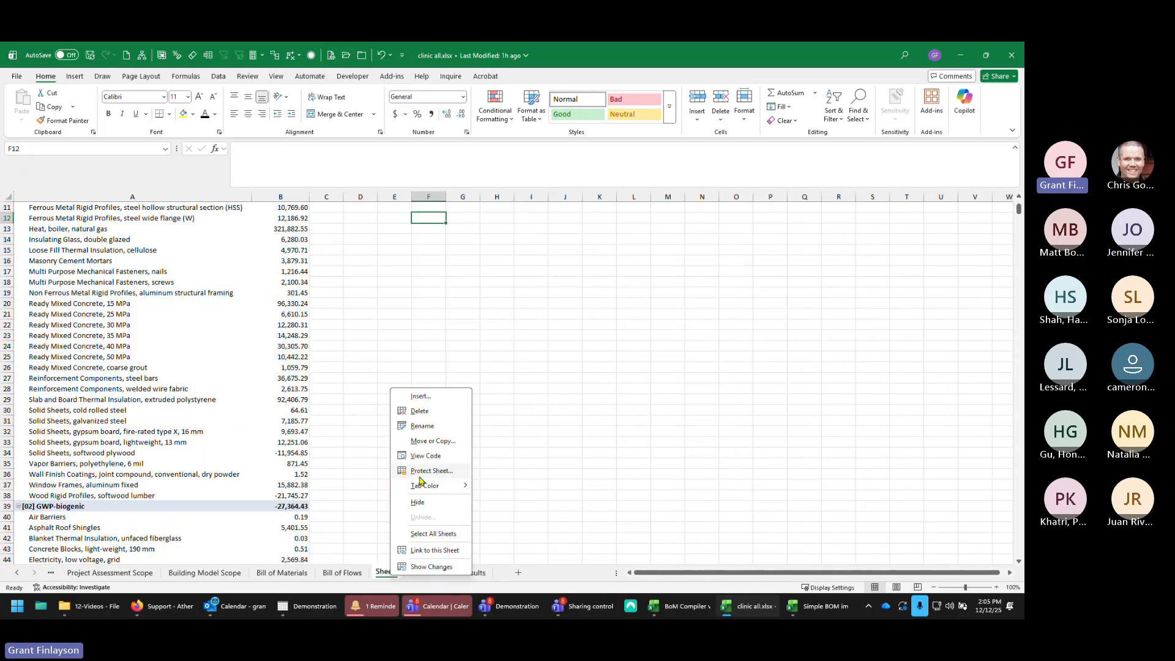
click(420, 411)
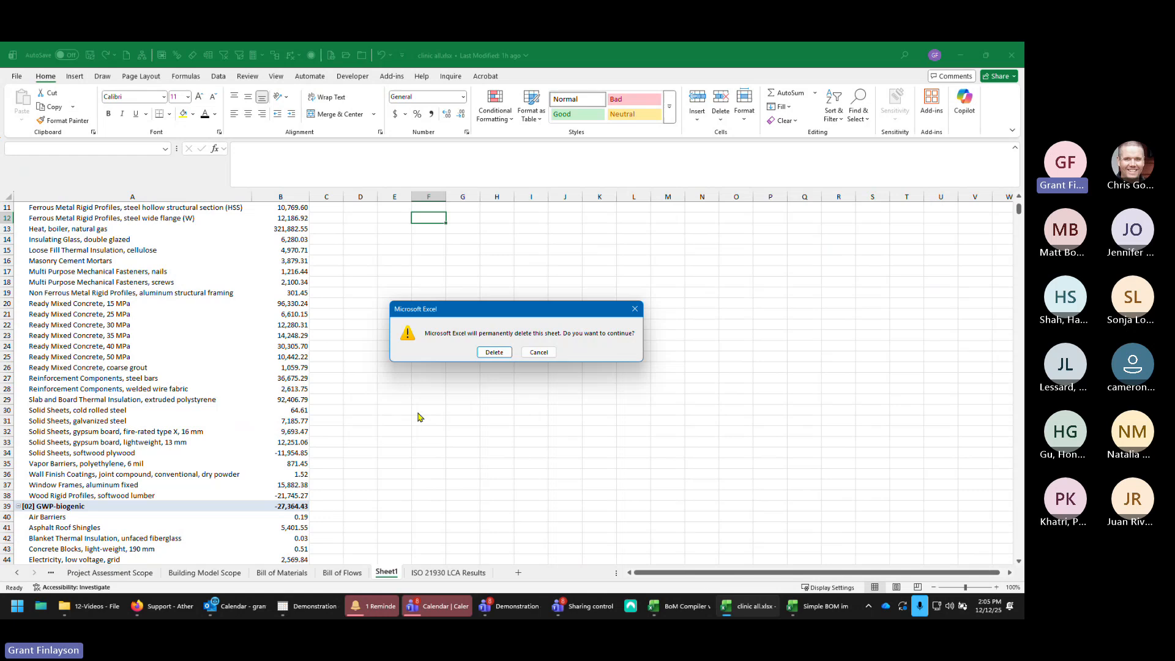
click(494, 352)
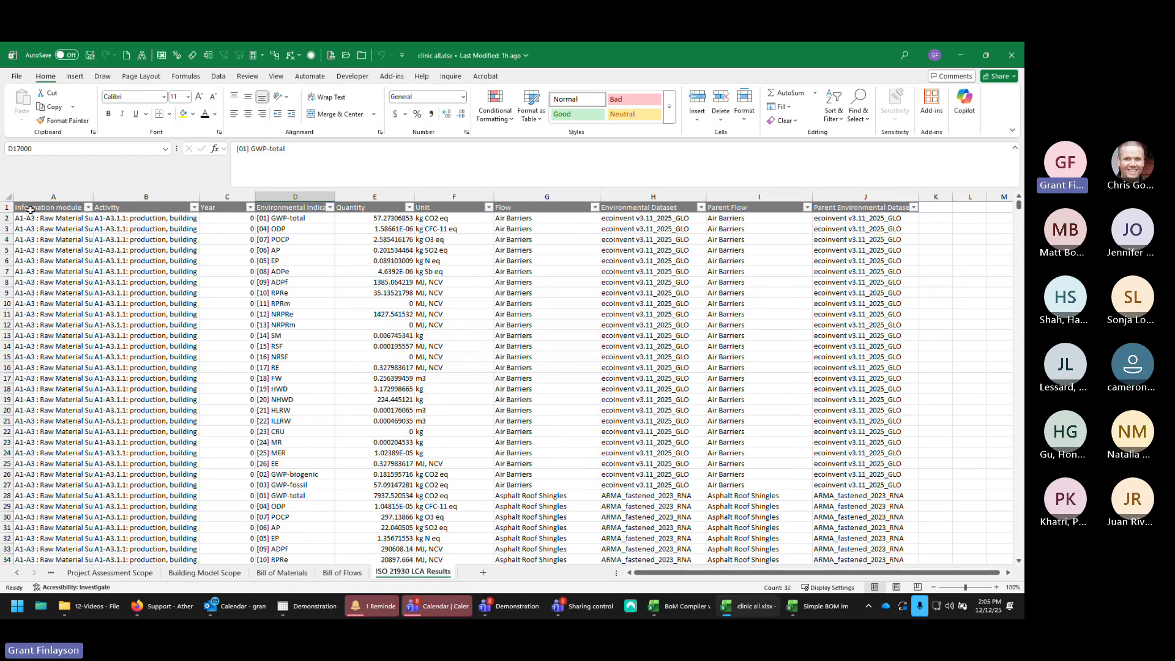
Step: Select all the ISO 21930 LCA Results data and insert a PivotTable from it on a new worksheet
click(31, 208)
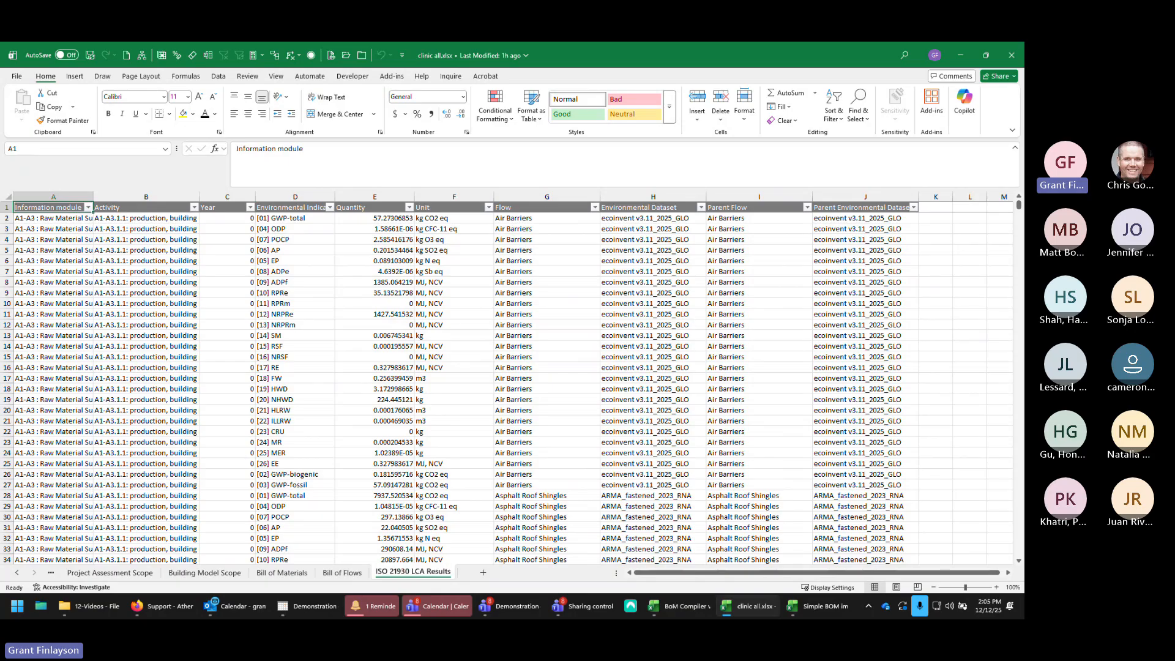
drag(1018, 206, 1018, 552)
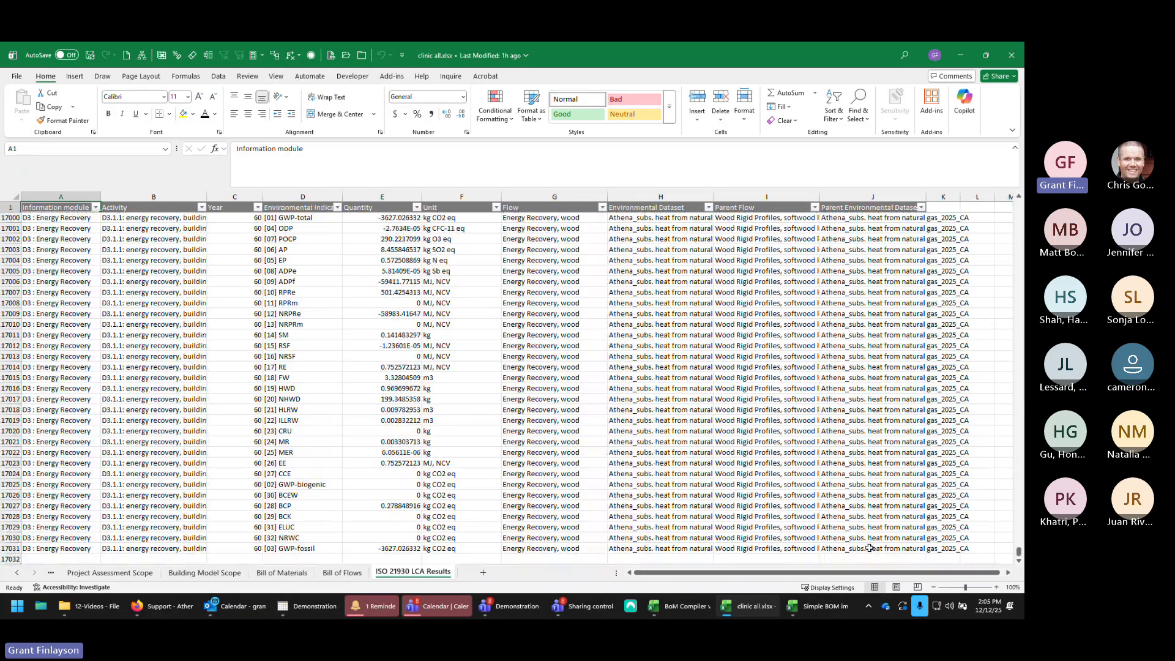
key(ctrl+a)
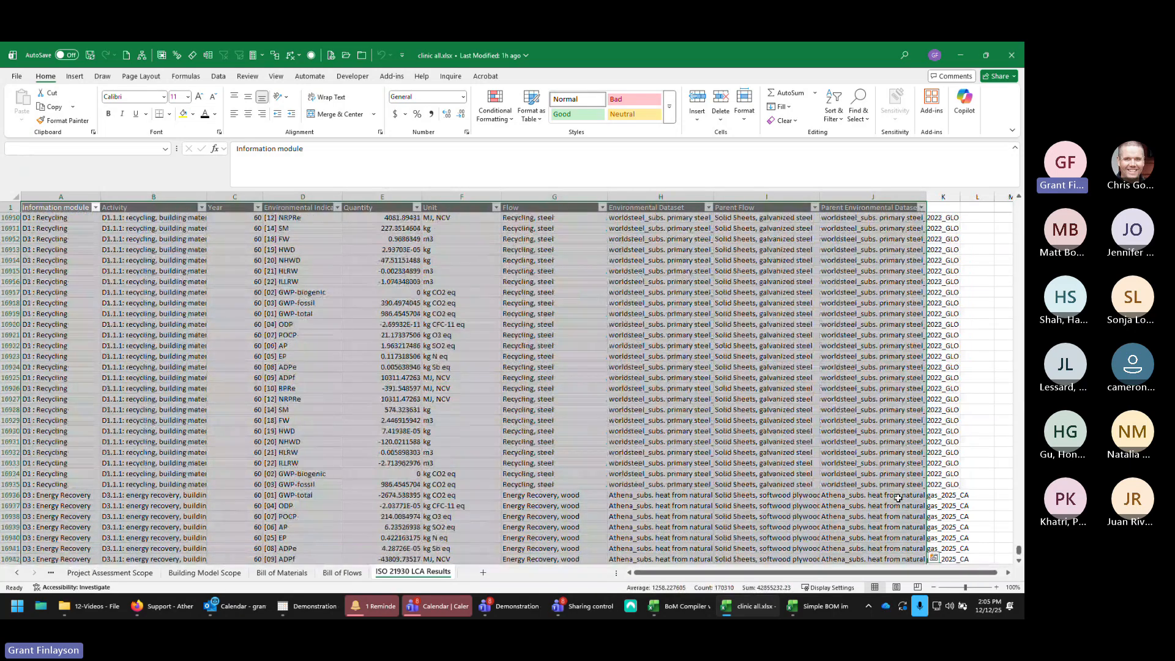
click(78, 77)
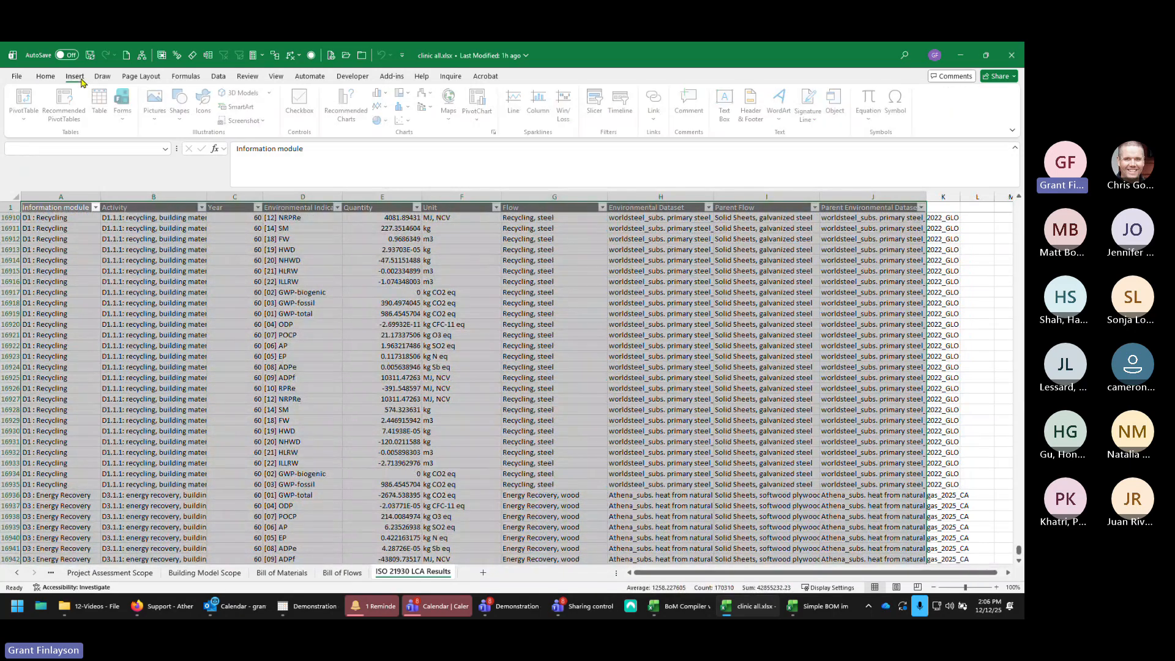
click(29, 100)
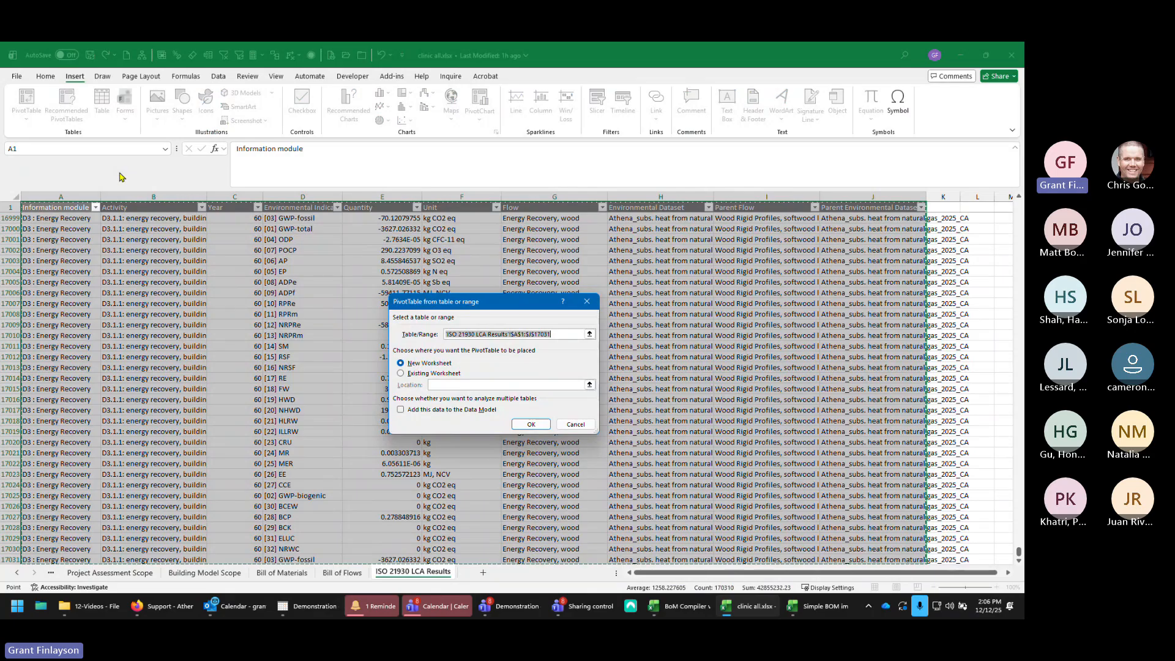
click(530, 424)
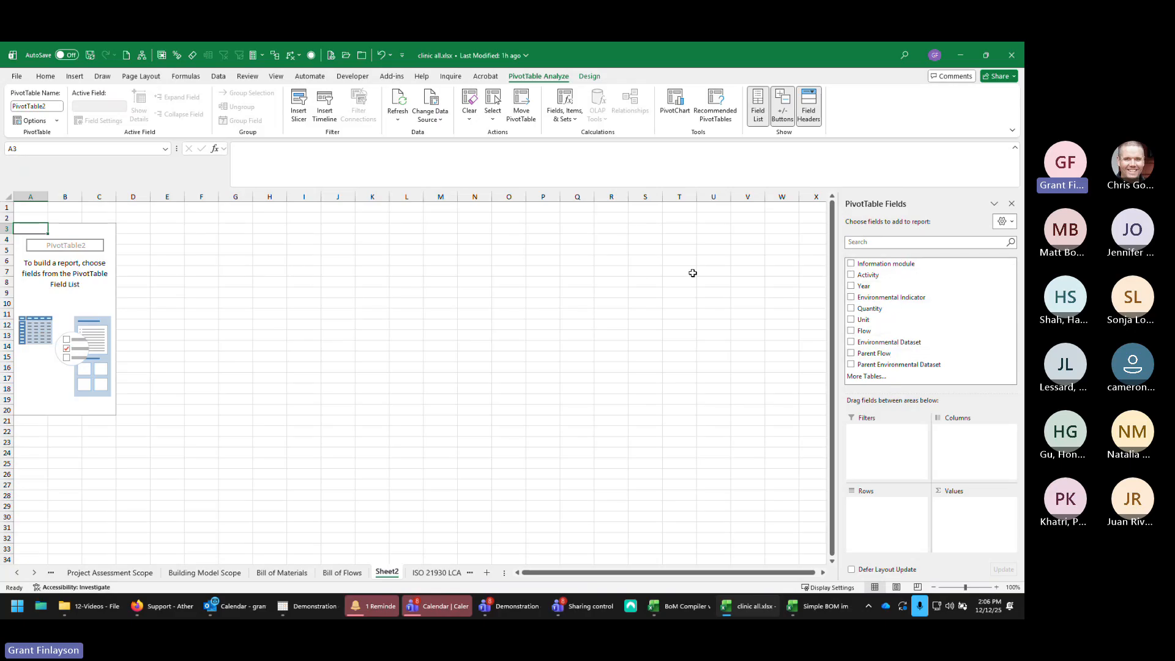
Step: Add Environmental Indicator as the PivotTable rows and Quantity as its summed values
click(851, 298)
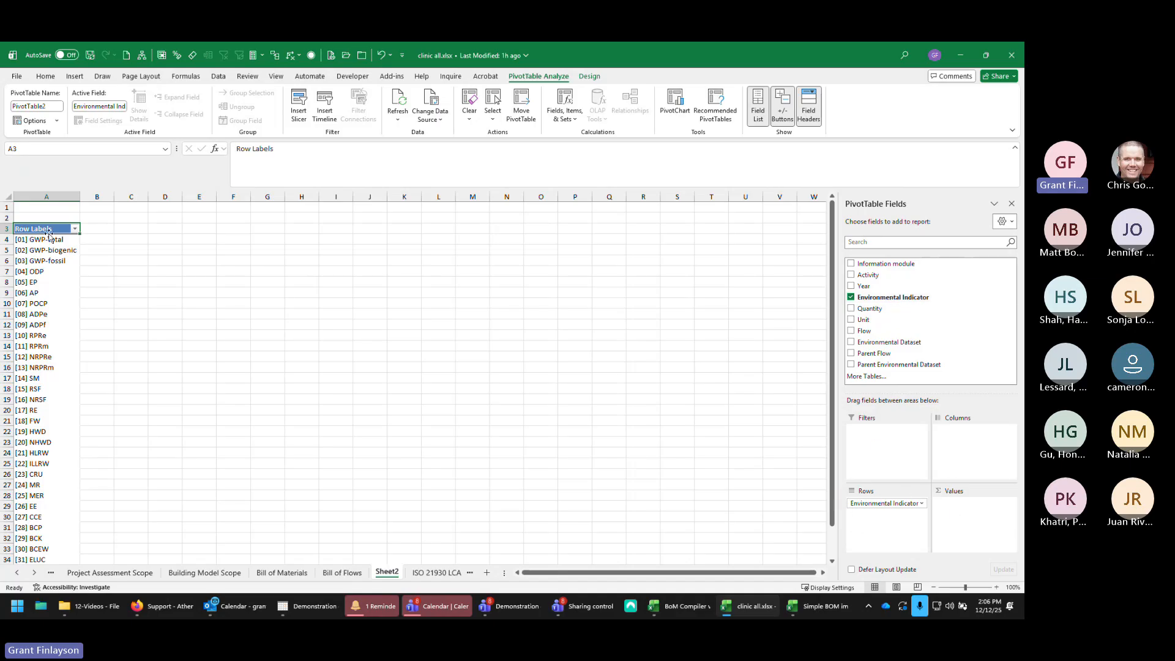
drag(36, 293, 37, 324)
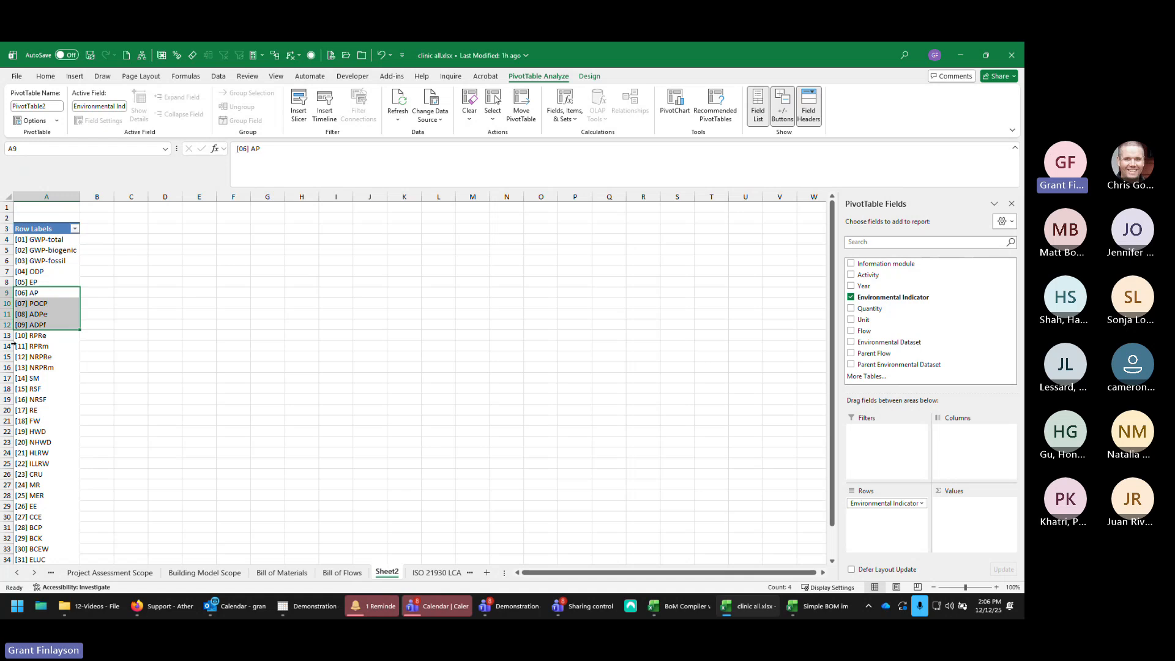
drag(37, 388, 37, 410)
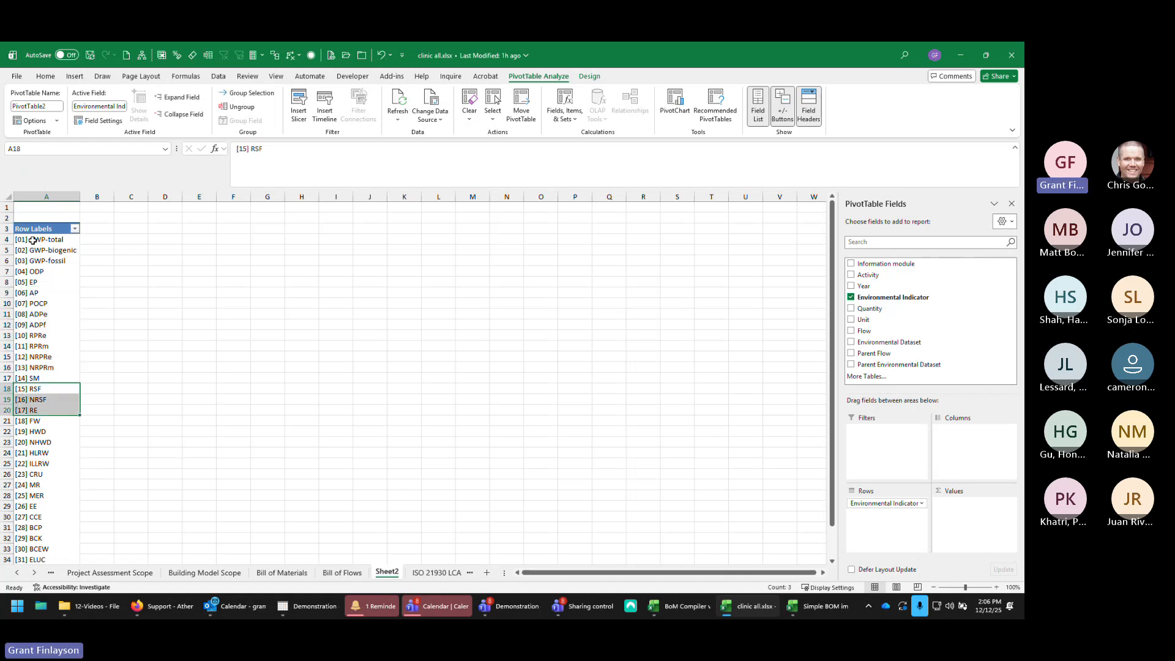
drag(32, 240, 34, 291)
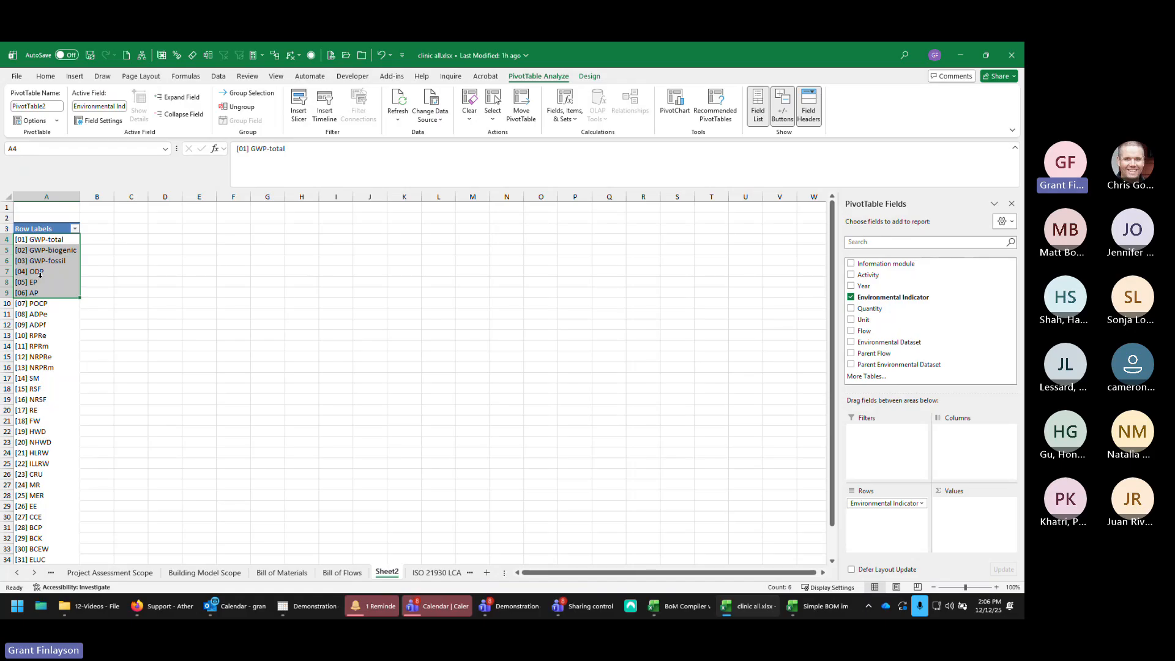
scroll(40, 275, down, 3)
scroll(58, 317, up, 3)
click(851, 309)
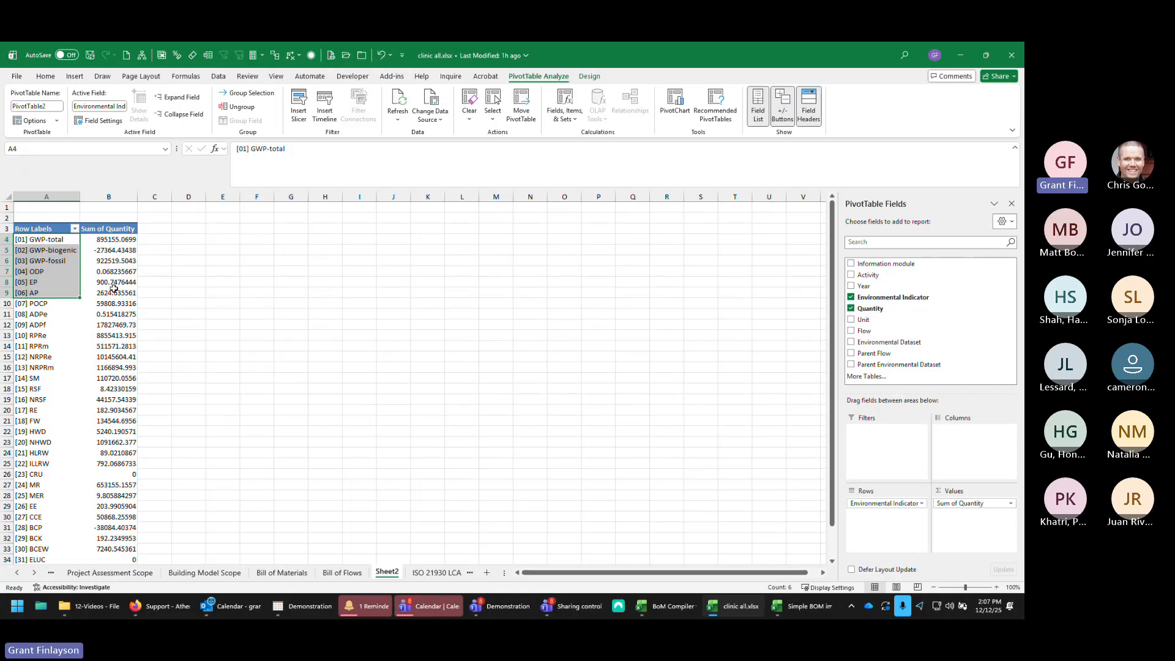
Step: Format the Sum of Quantity column as Number with a 1000 separator, then highlight the GWP-total through AP rows
click(110, 197)
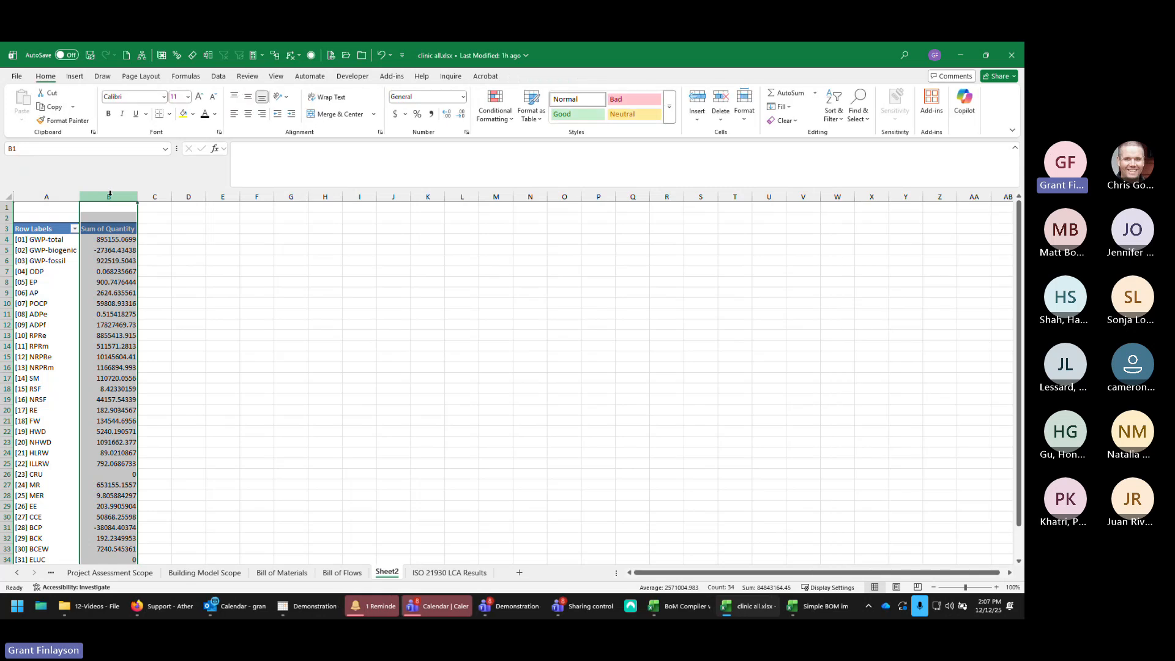
right_click(116, 194)
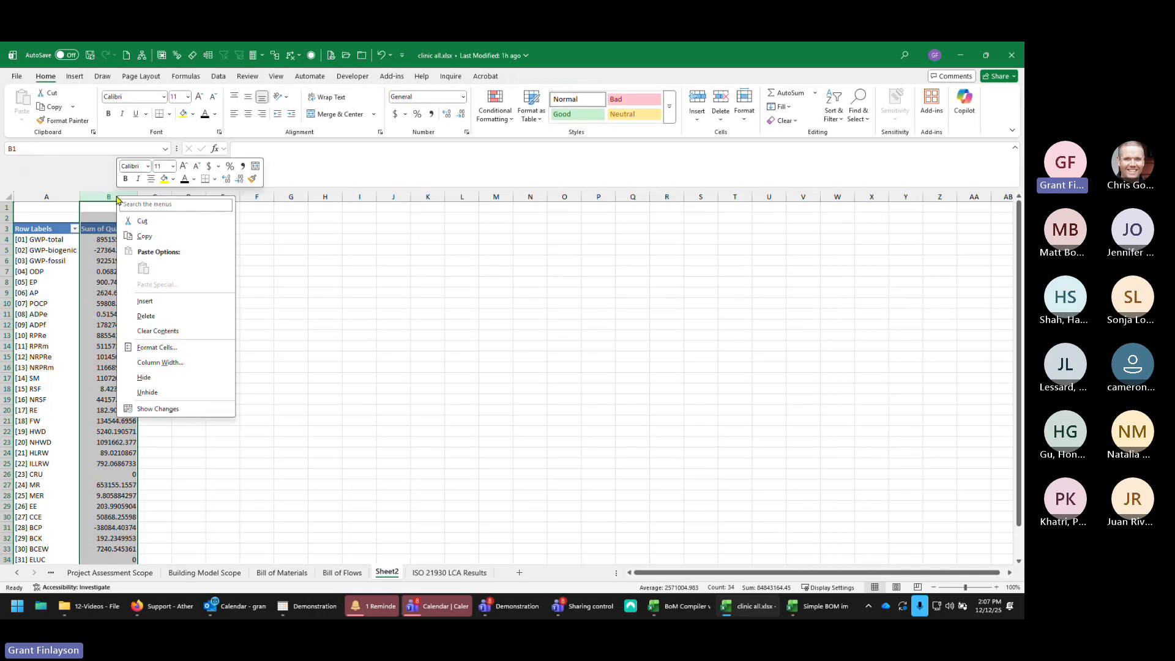
click(149, 349)
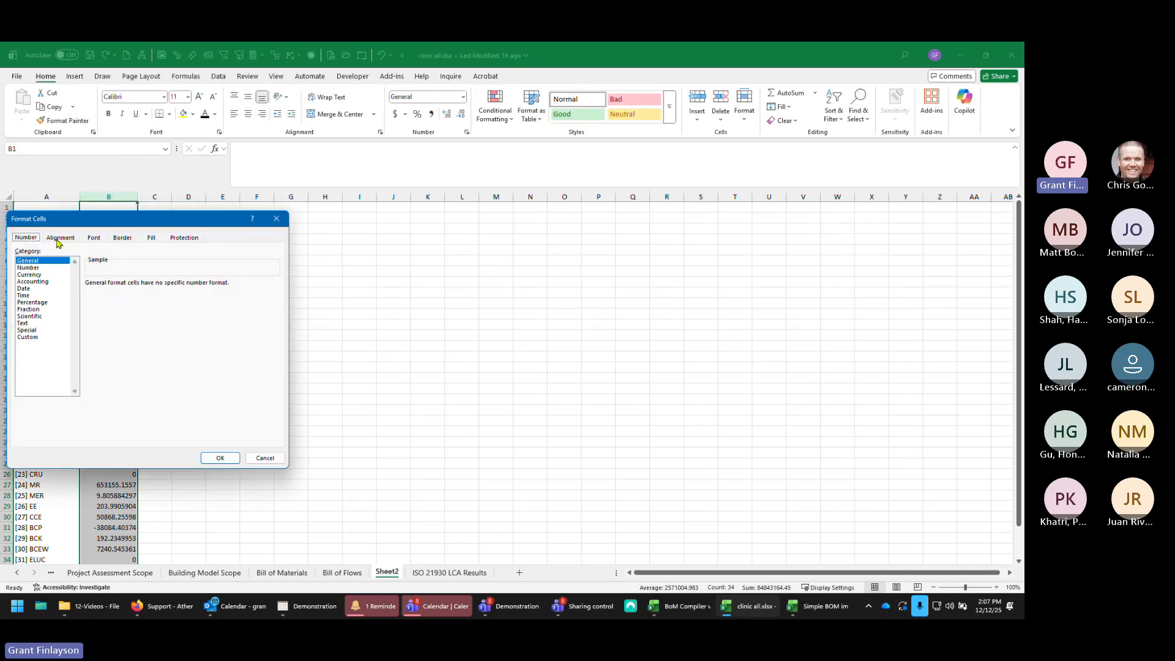
click(41, 268)
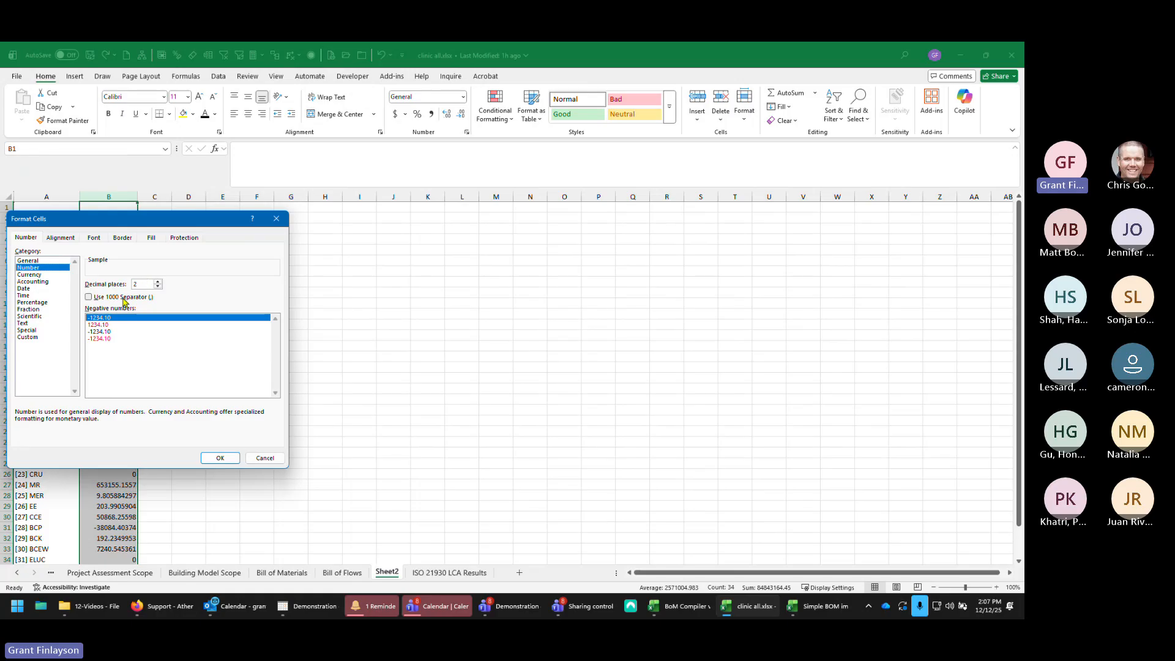
click(125, 298)
click(220, 458)
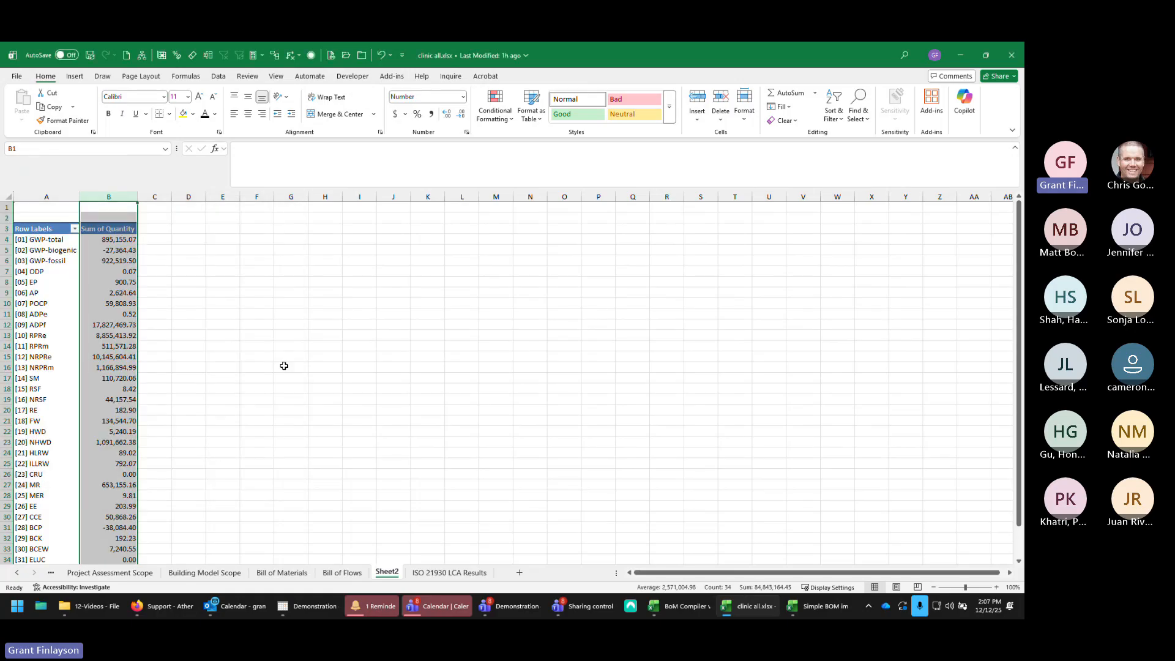
click(309, 344)
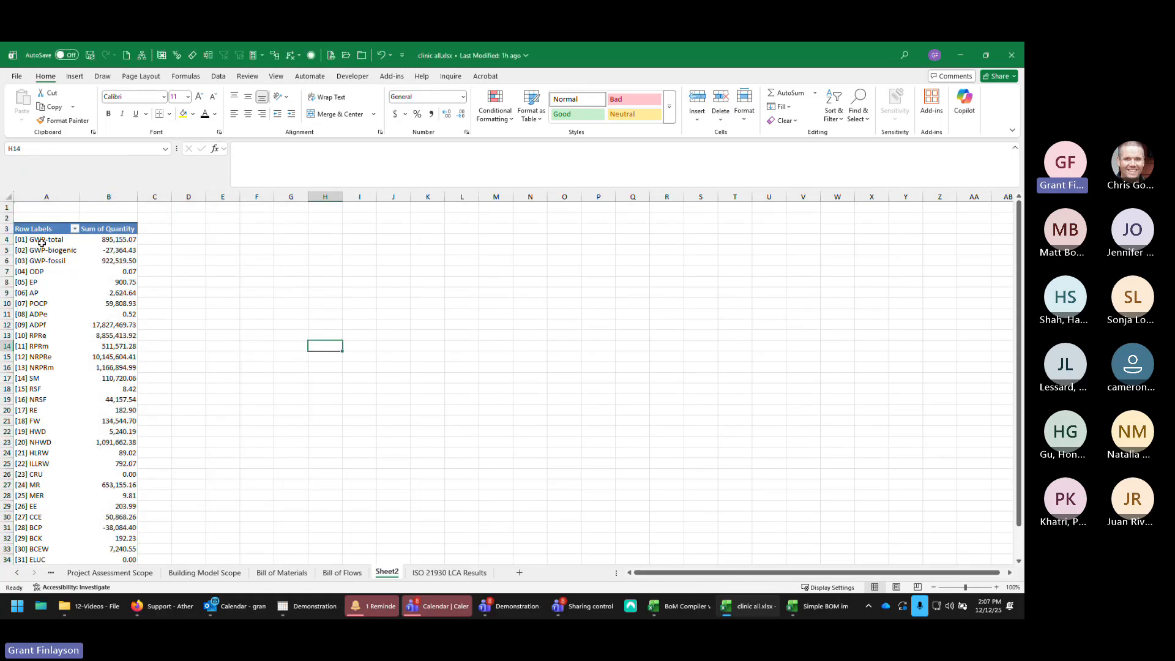
drag(30, 239, 119, 293)
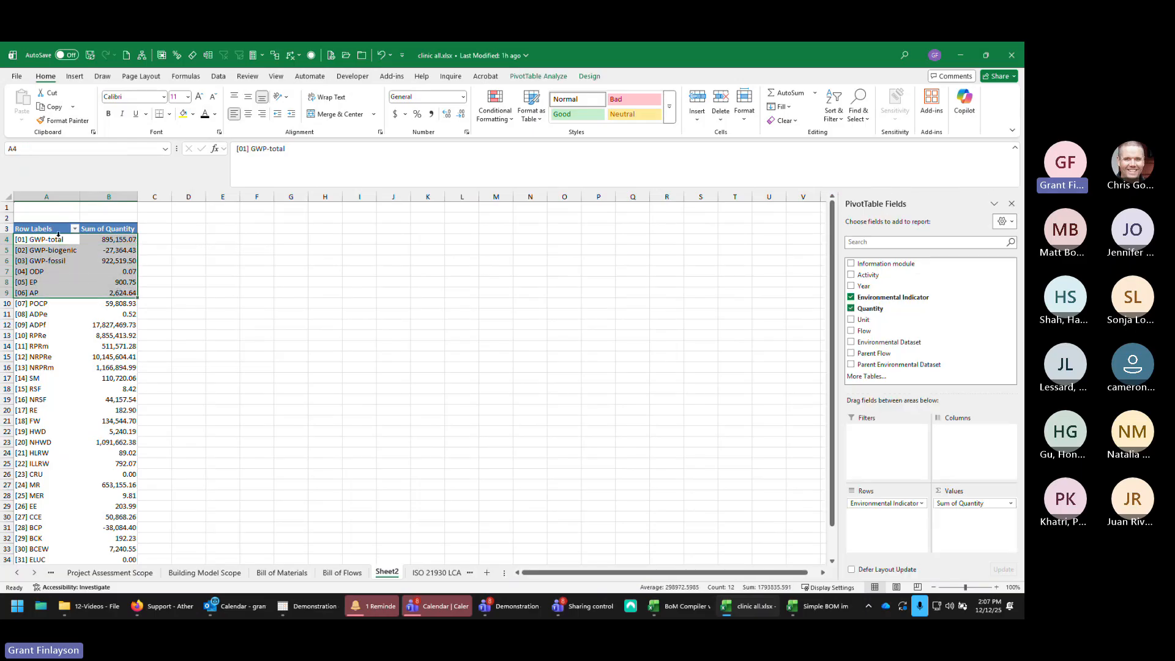
click(113, 240)
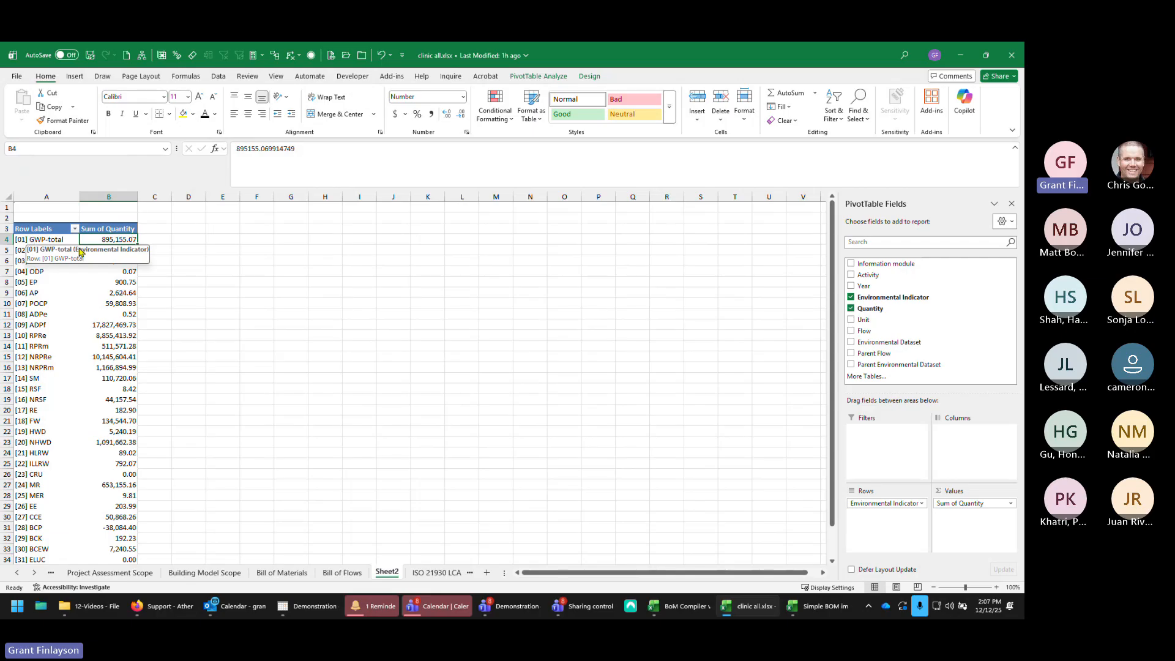
Step: Add Information module as a second PivotTable row field beneath Environmental Indicator and select the GWP-total module values
click(851, 265)
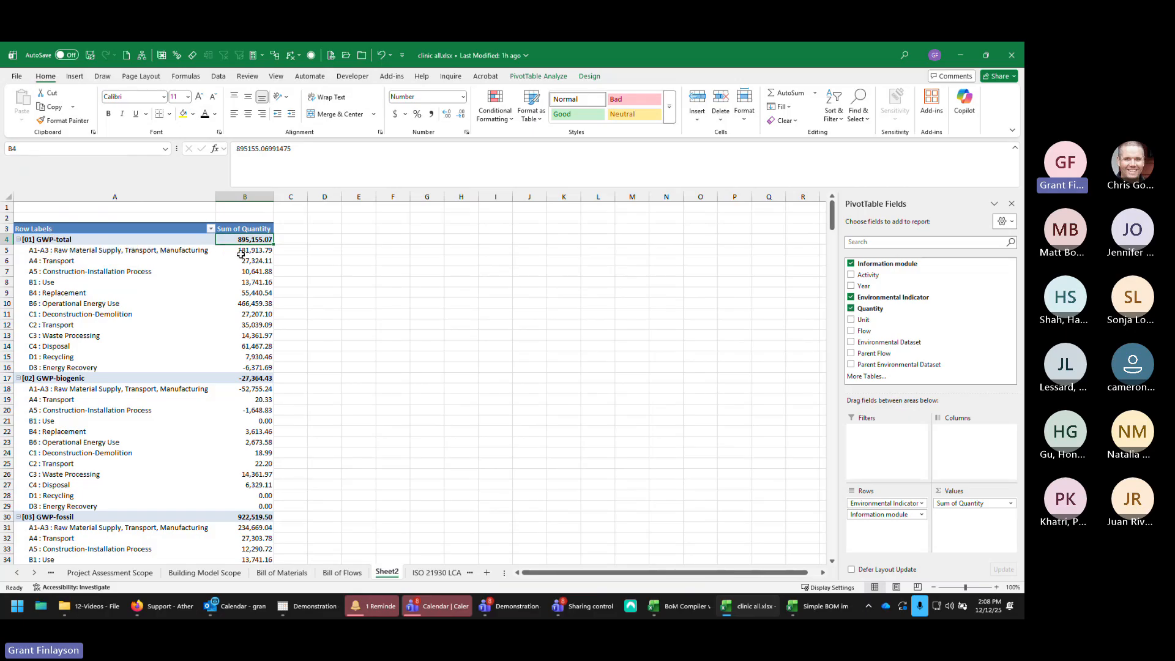
drag(253, 249, 260, 366)
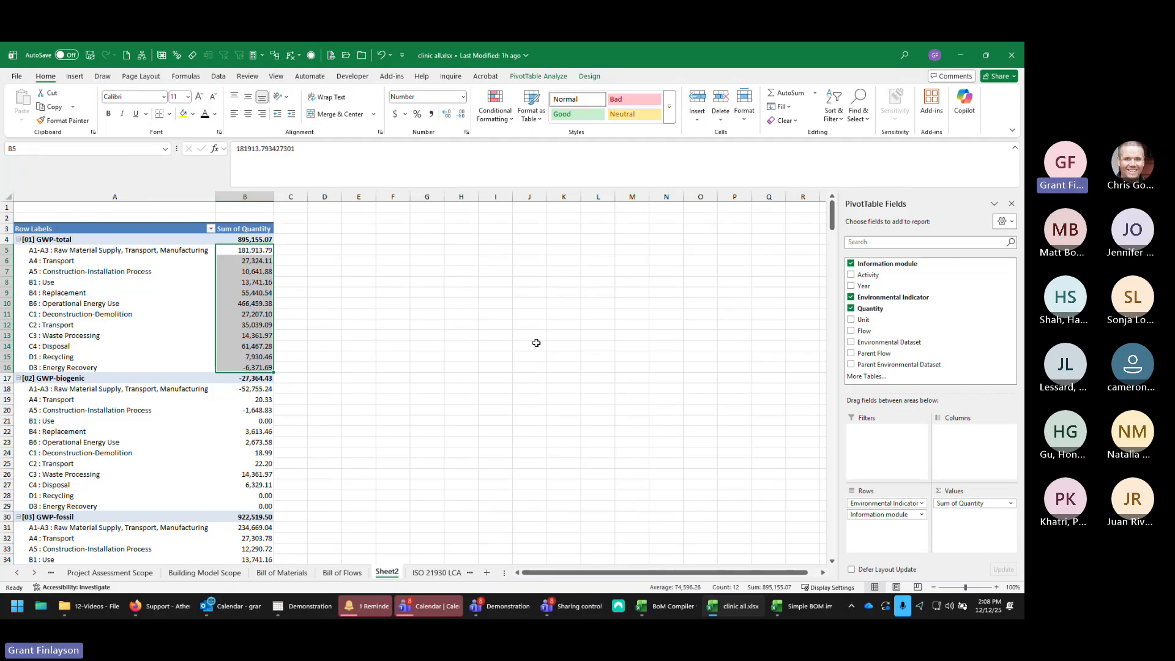
Step: Add Flow as a third row field, browse the flows listed under each module, then remove Flow again
click(851, 331)
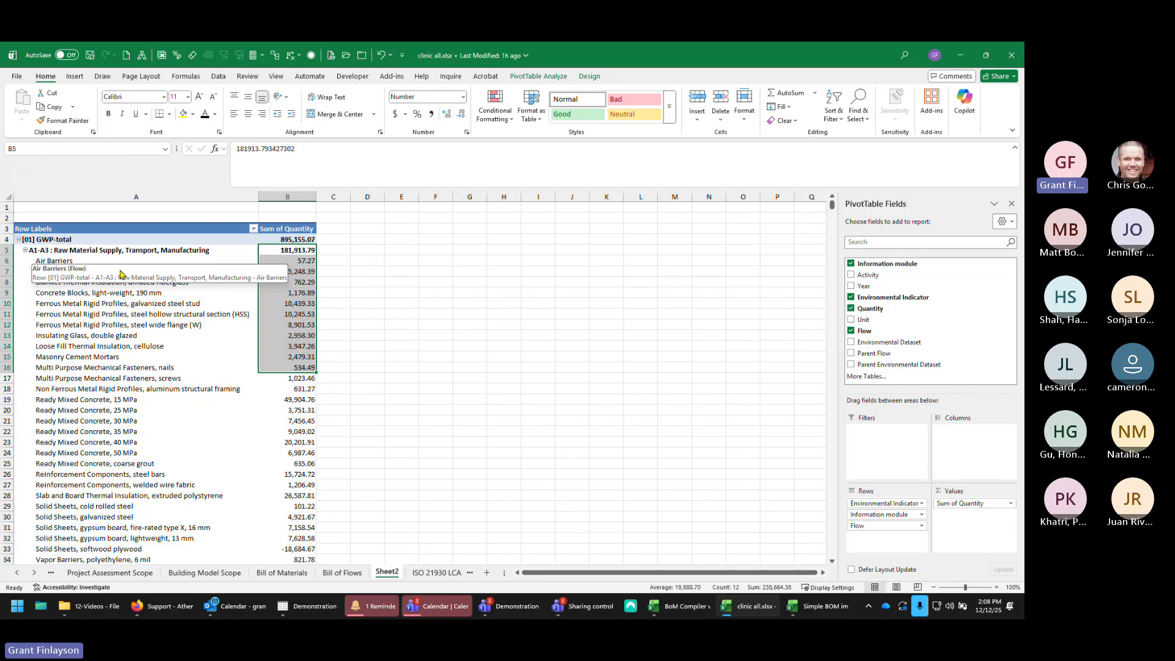
scroll(121, 317, down, 7)
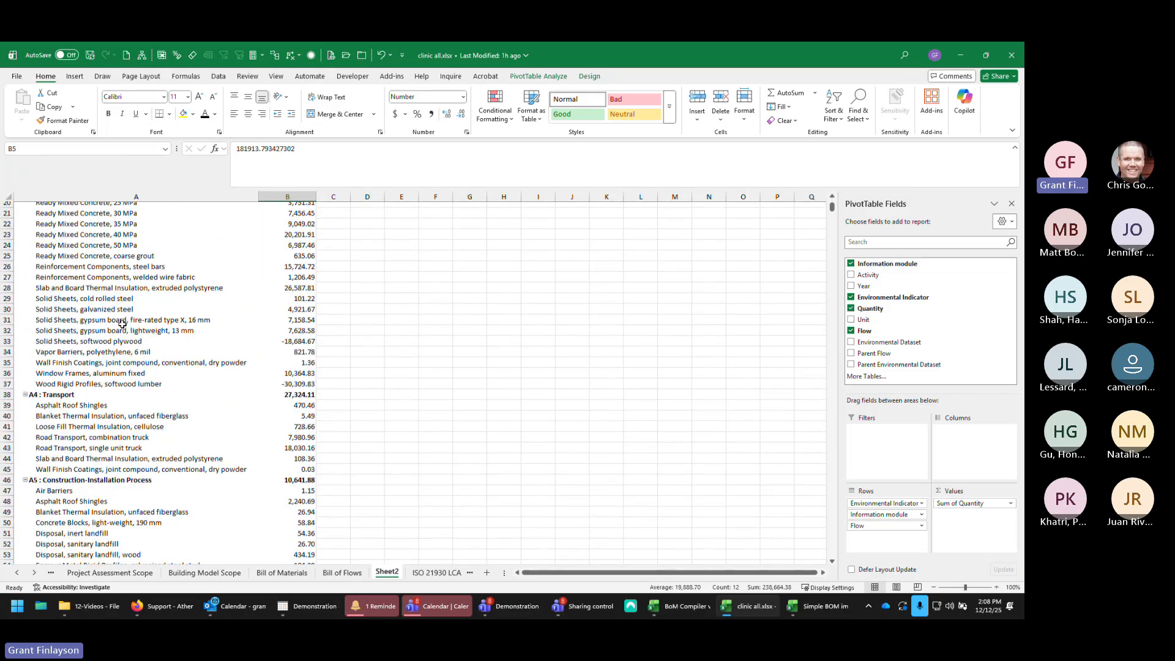
scroll(122, 324, down, 3)
scroll(121, 320, up, 3)
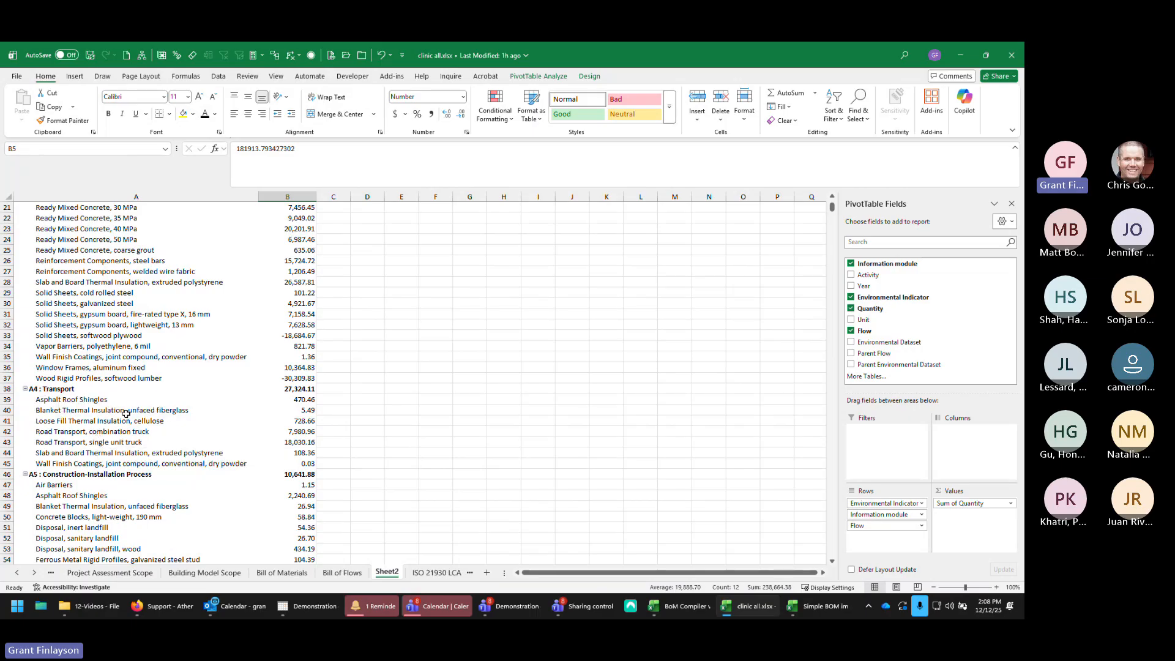
scroll(168, 431, up, 7)
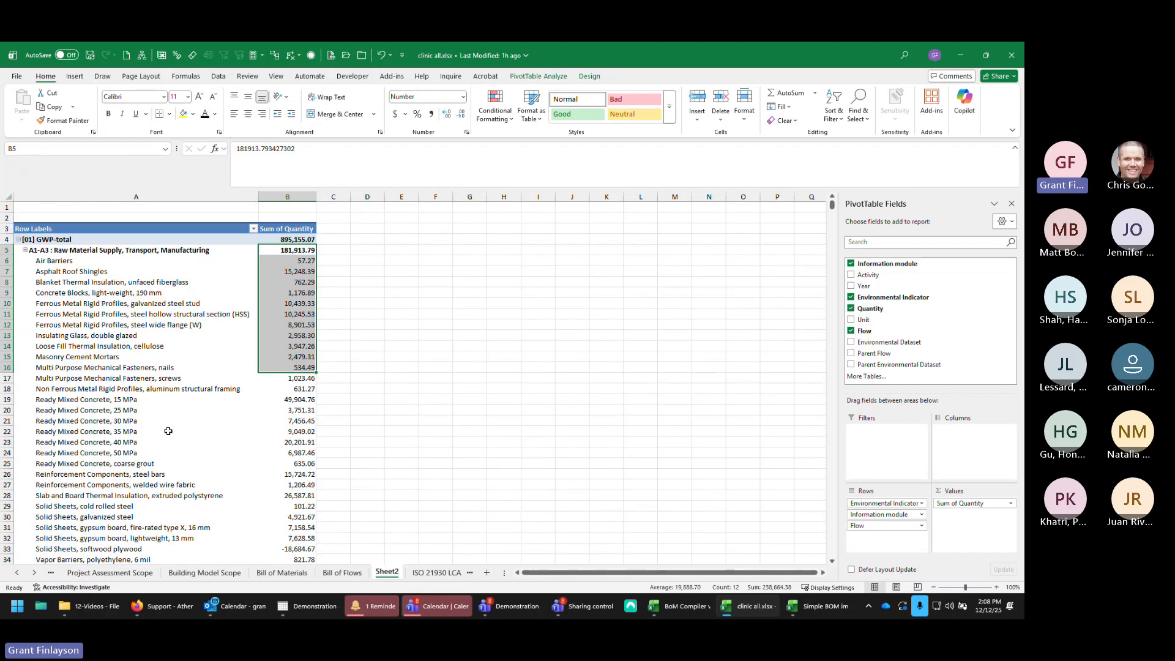
click(850, 331)
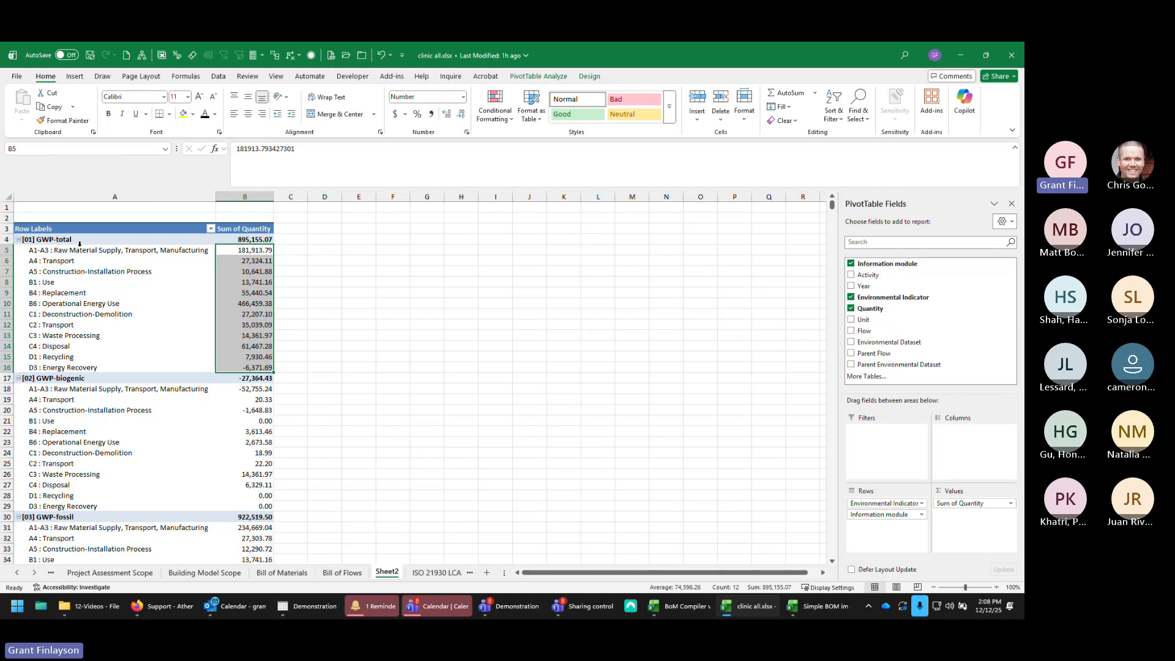
Step: Select the GWP-total module breakdown, then remove Information module from the PivotTable rows
drag(71, 240, 262, 358)
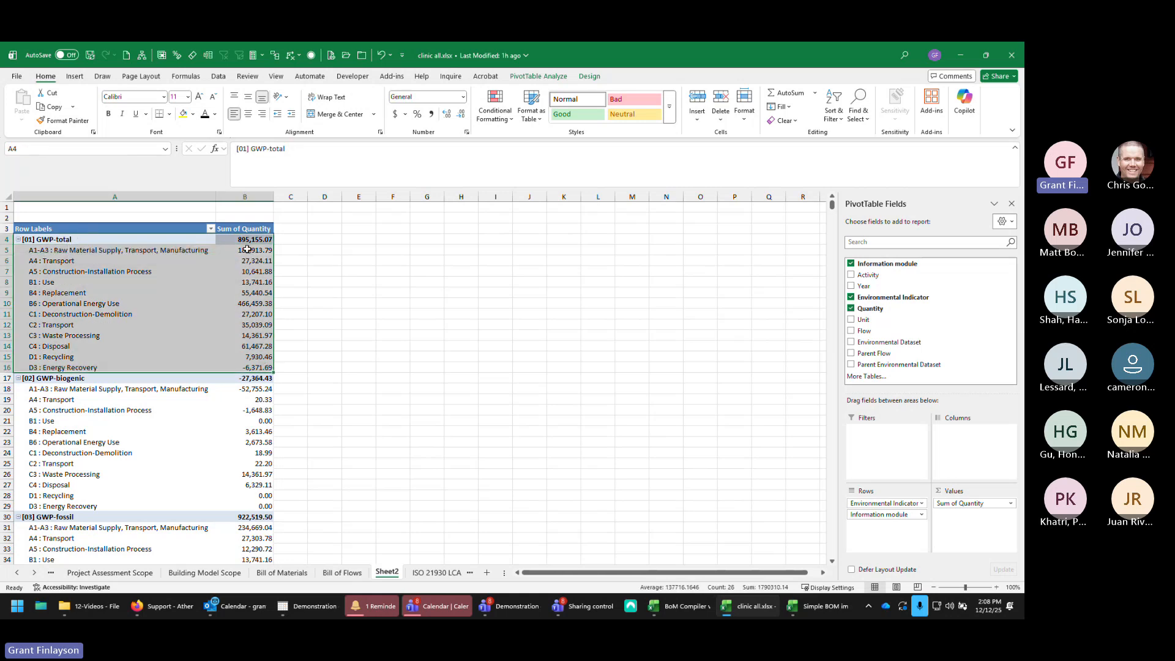
click(251, 305)
click(255, 249)
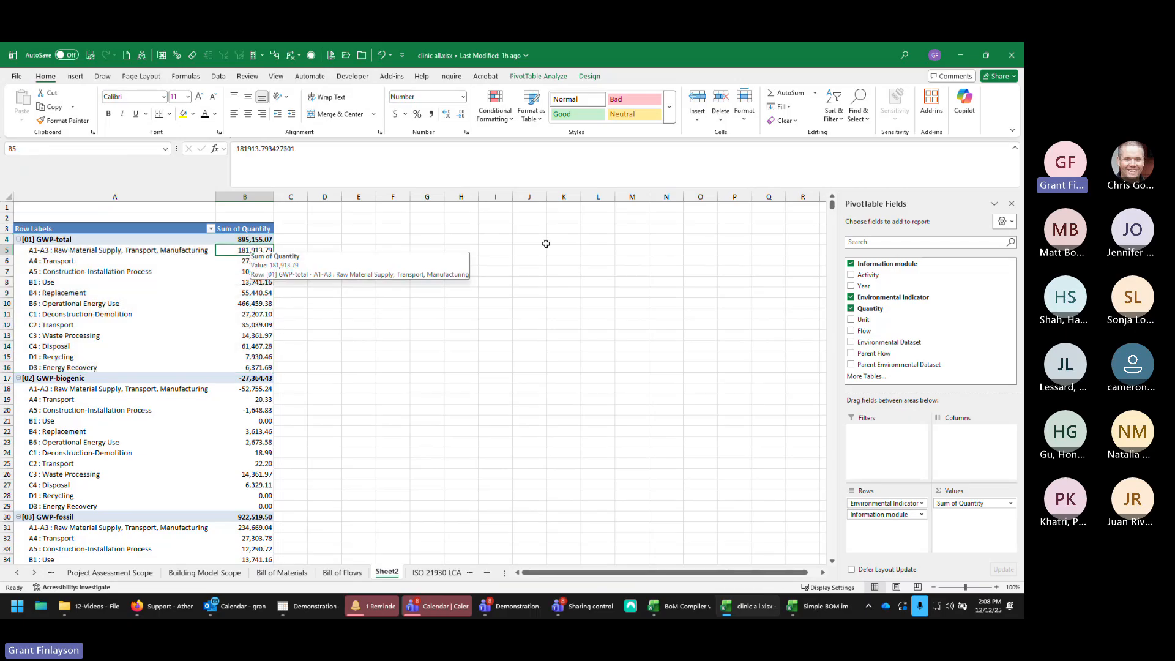
click(851, 264)
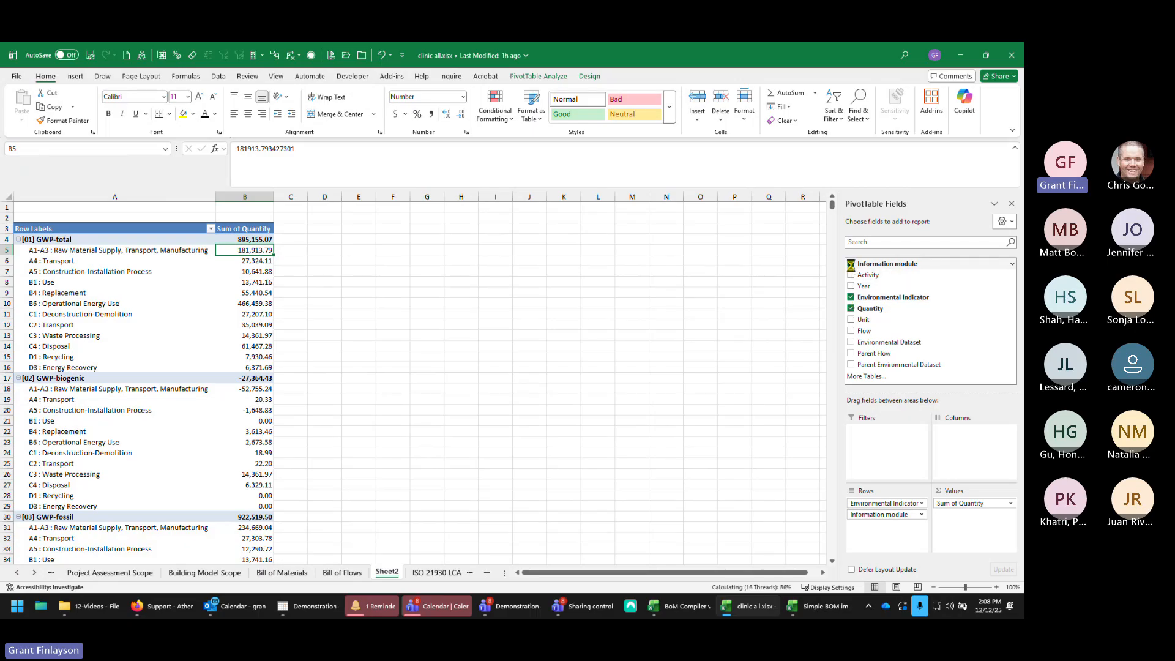
Step: Add Parent Flow as a second row field and select the parent flow list under GWP-total
click(851, 353)
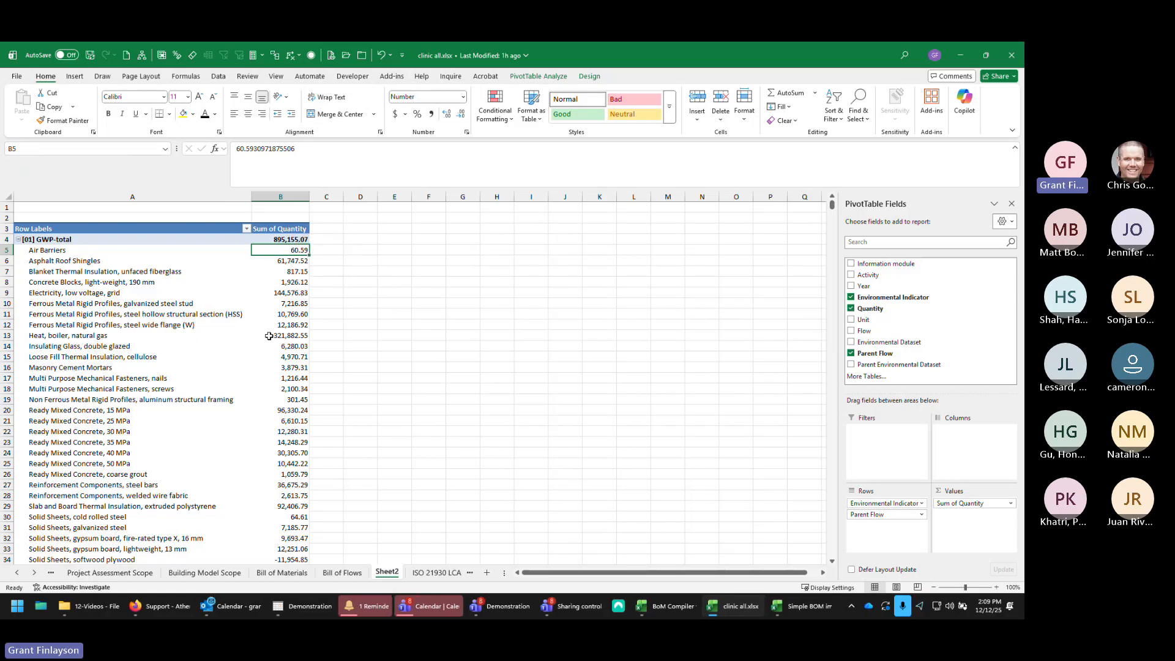
scroll(229, 321, down, 3)
scroll(229, 306, up, 3)
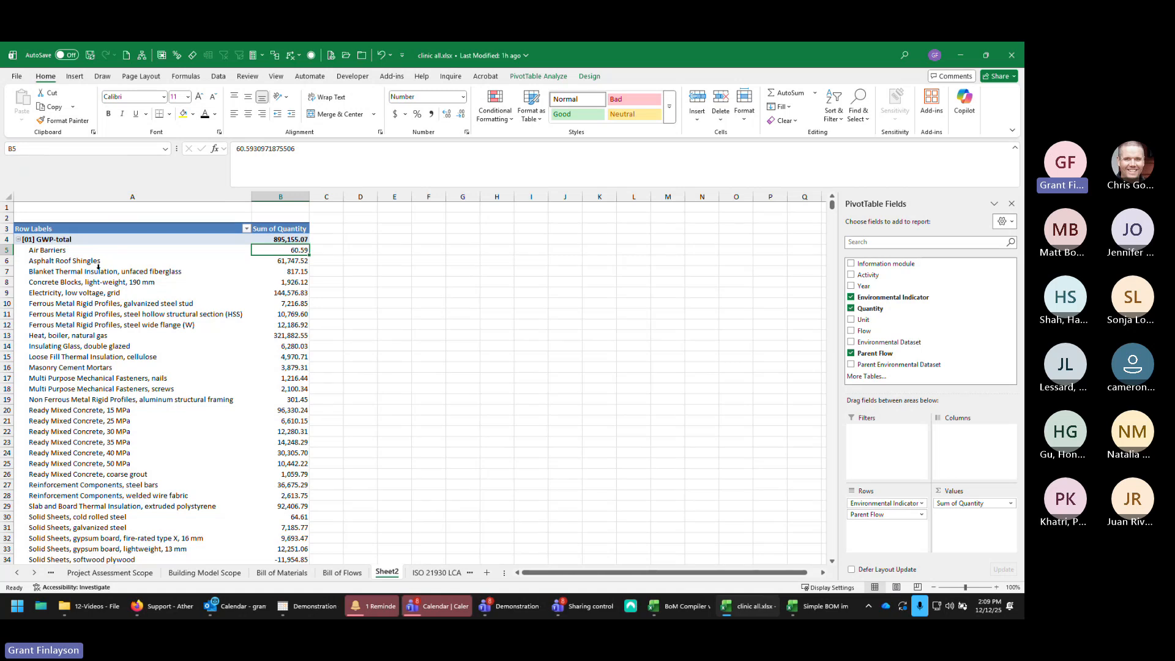
drag(96, 263, 150, 560)
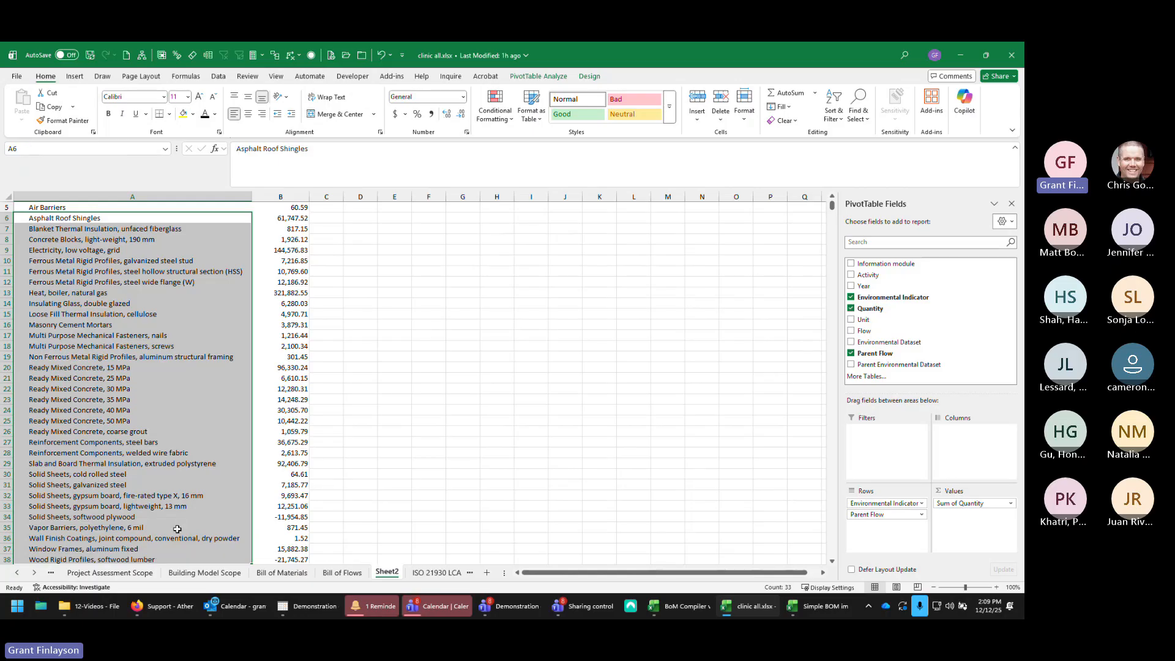
scroll(336, 430, up, 2)
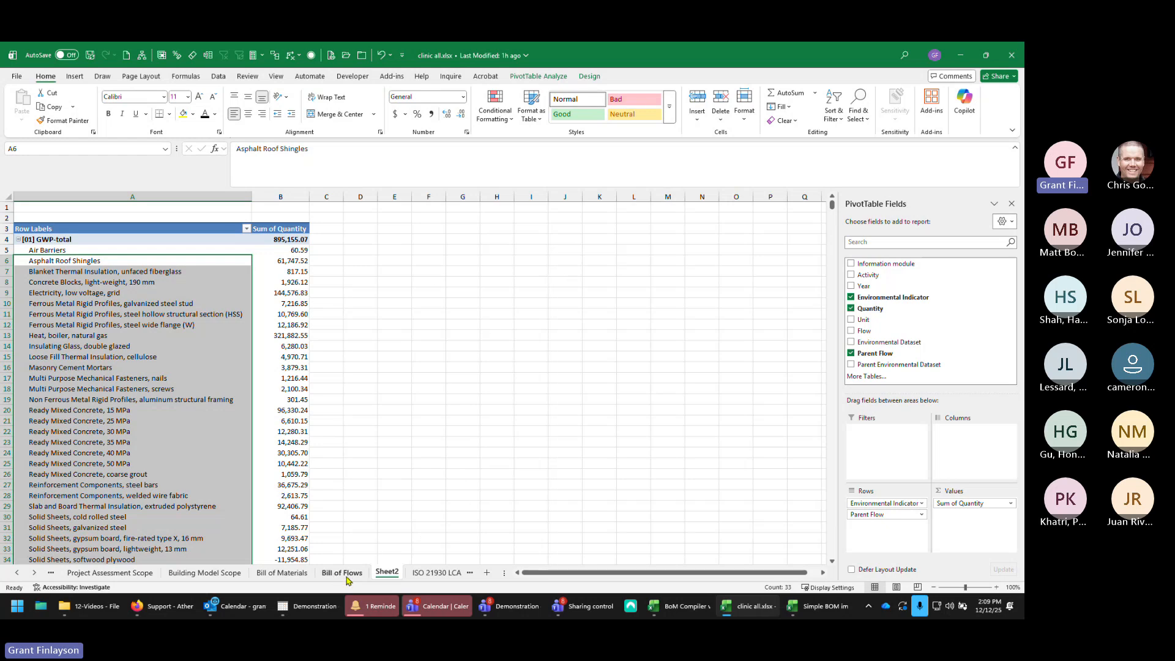
Step: Switch to the ISO 21930 LCA Results sheet, scroll through its columns, and return to Sheet2
click(443, 577)
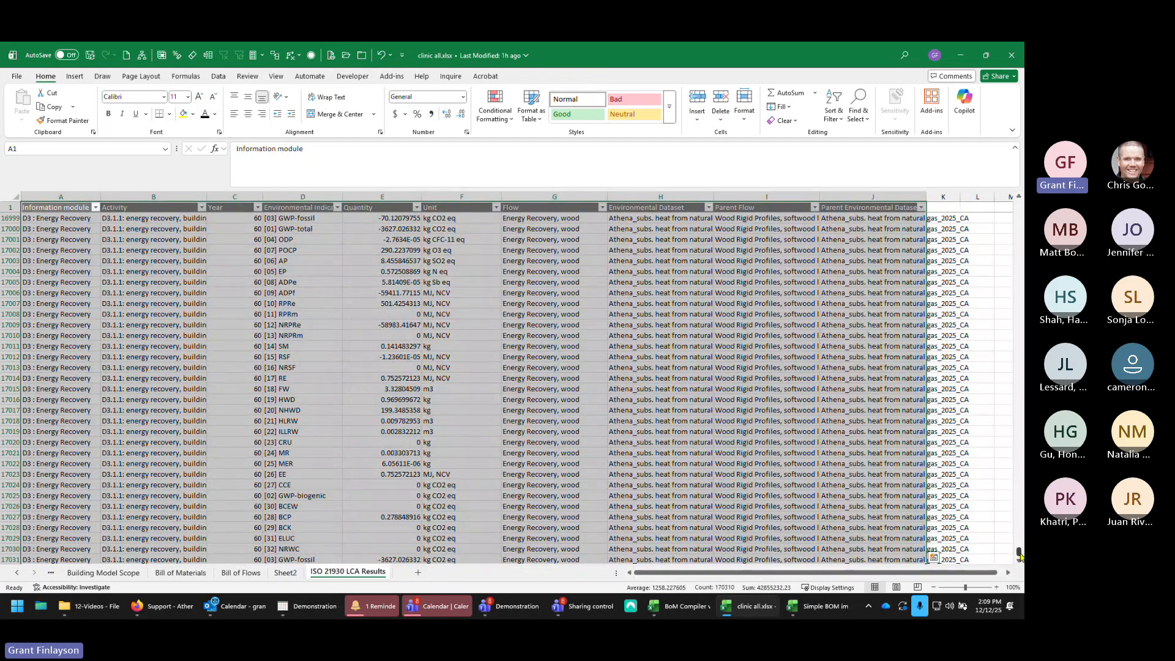
drag(1019, 551, 1019, 554)
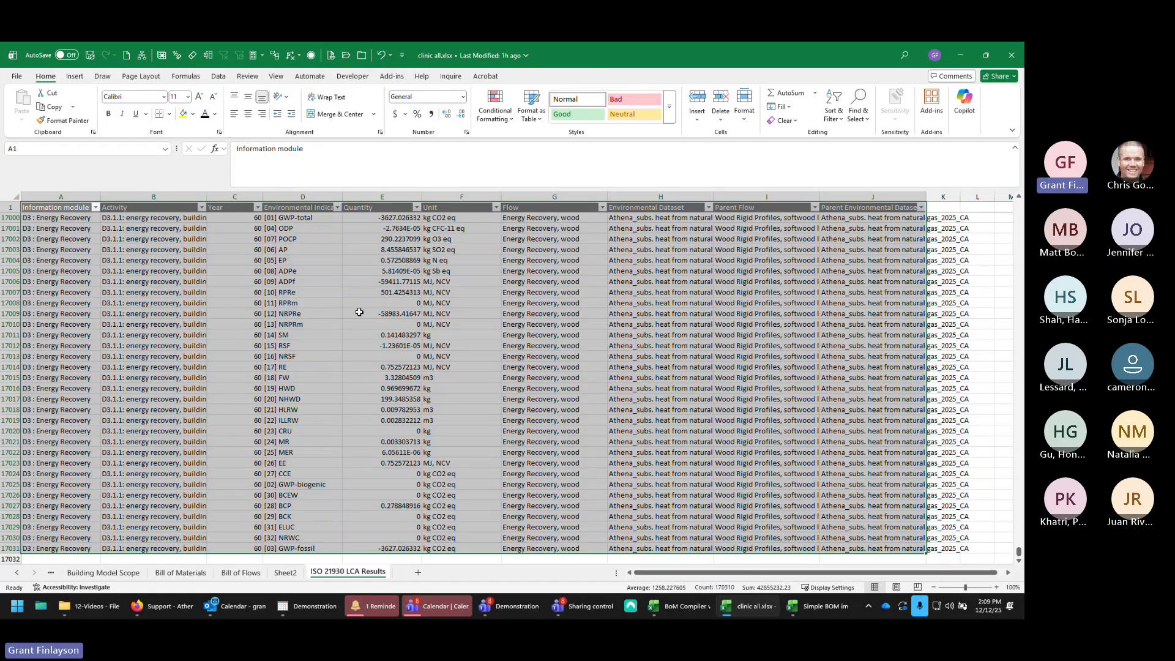
click(285, 572)
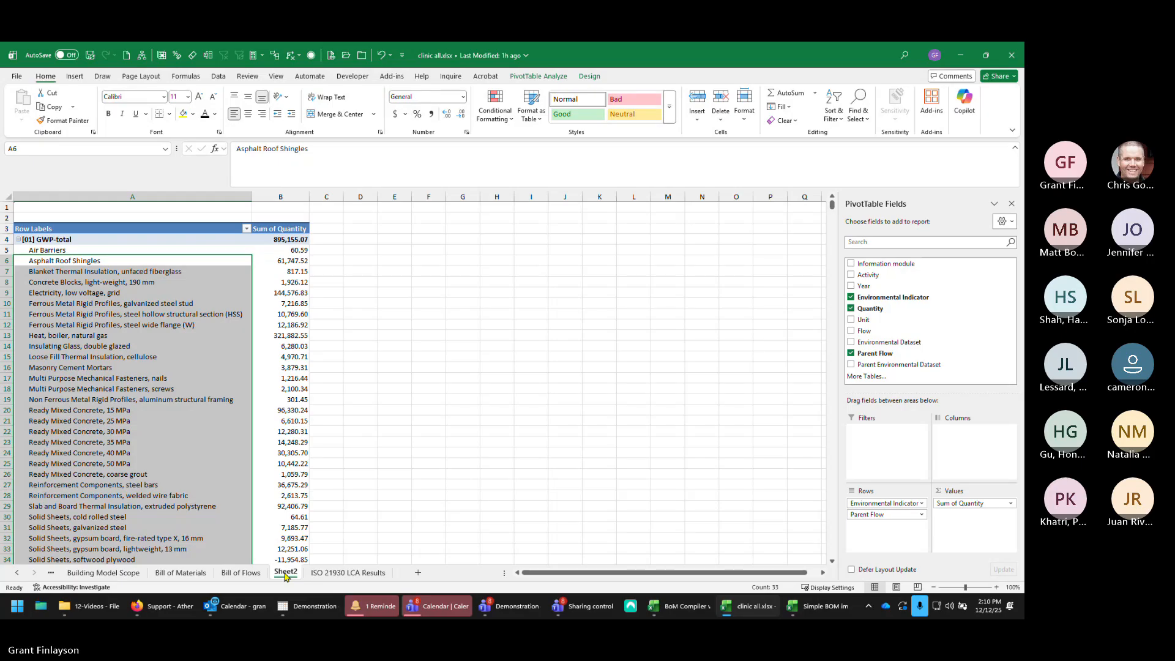
click(347, 572)
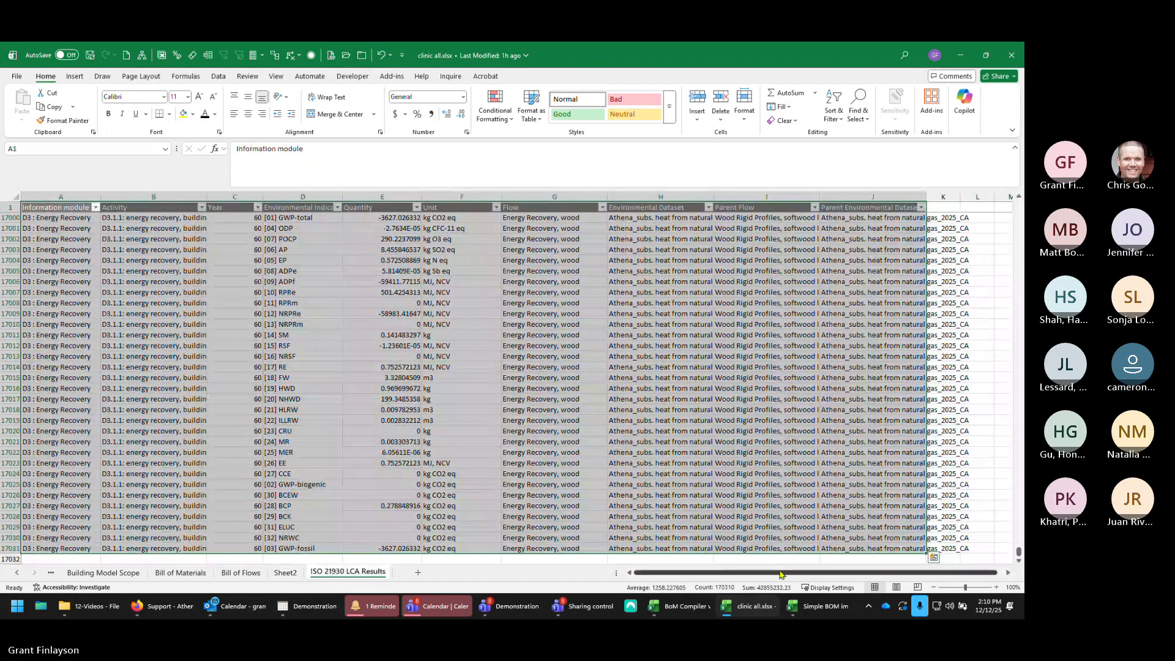
drag(781, 573, 788, 574)
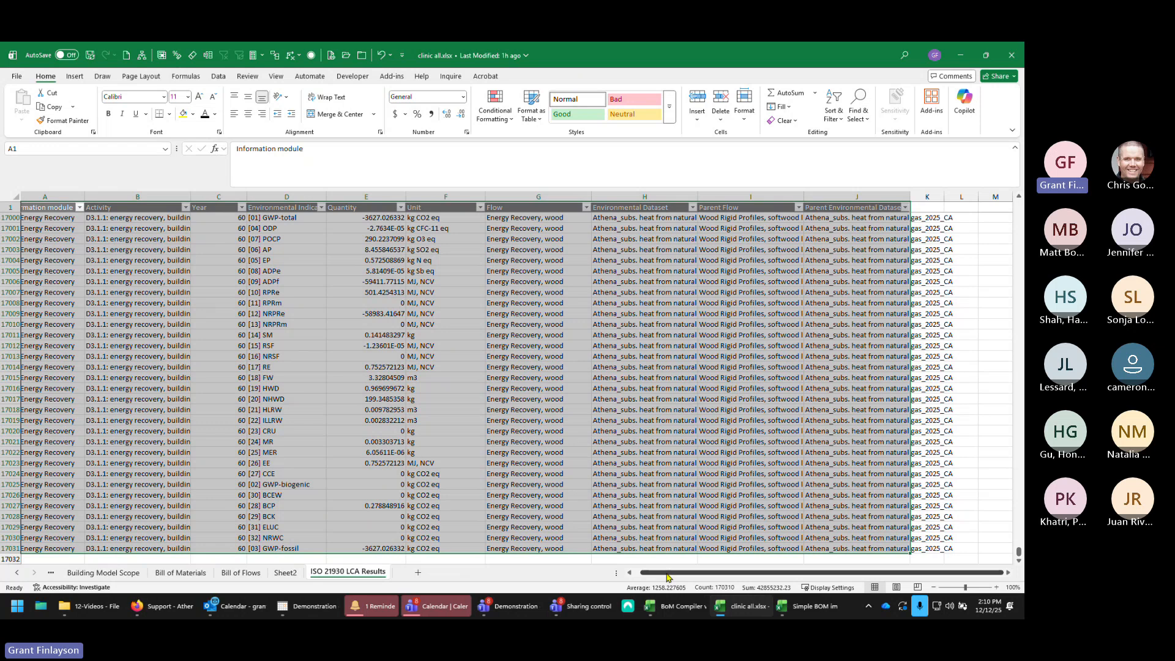
drag(669, 574, 636, 574)
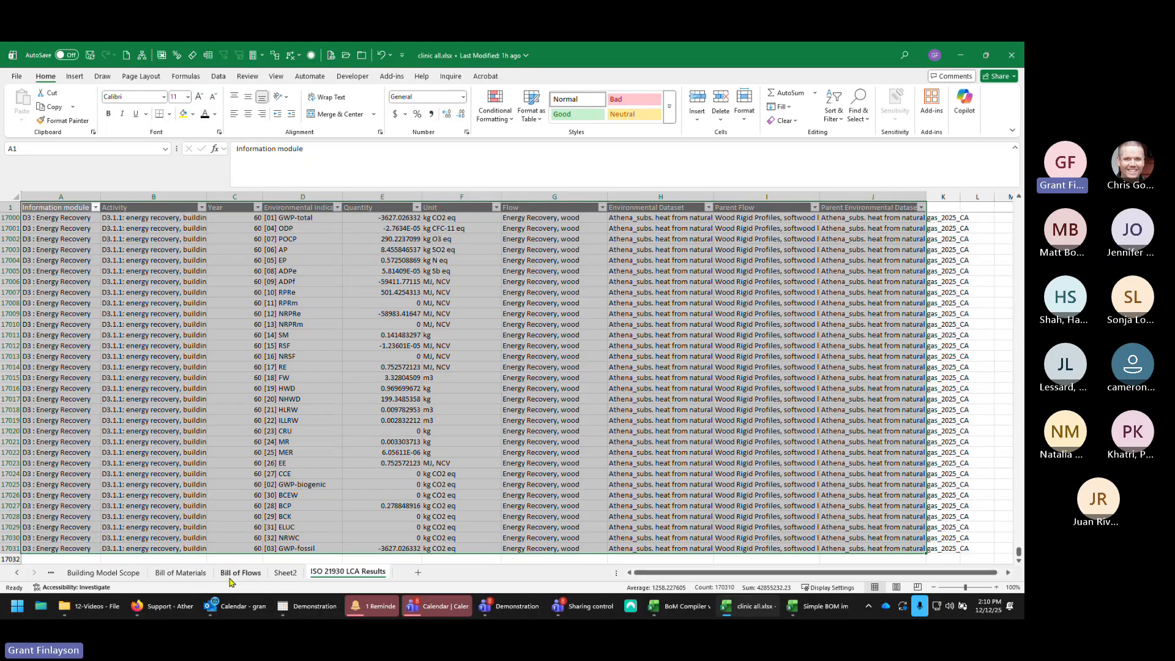
click(286, 572)
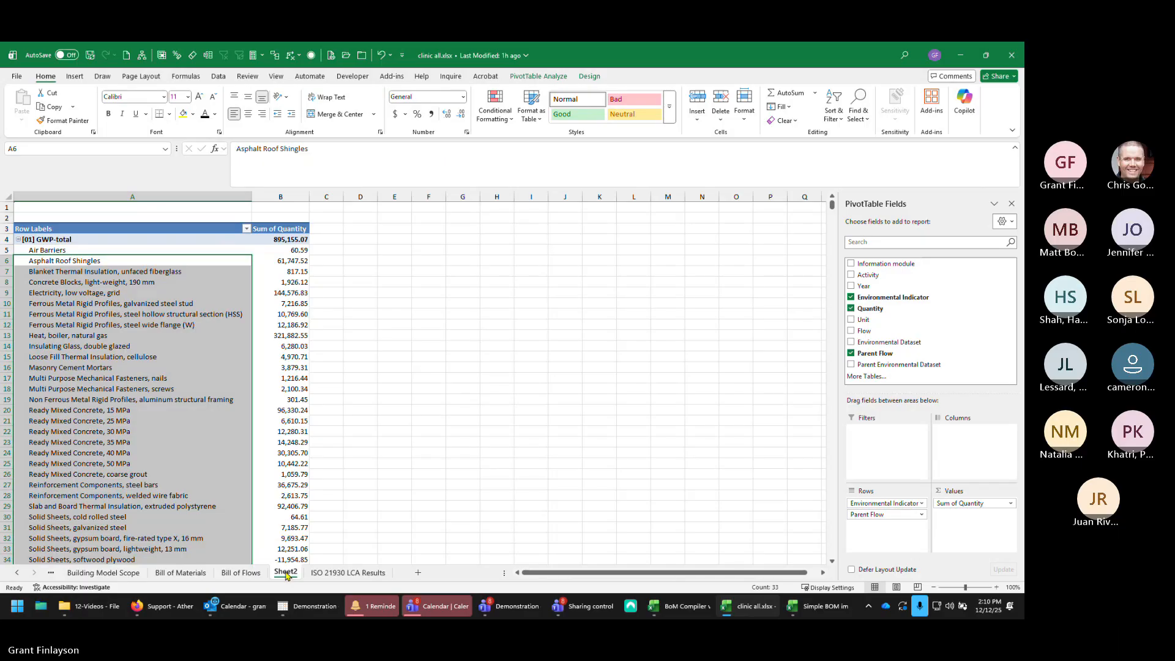